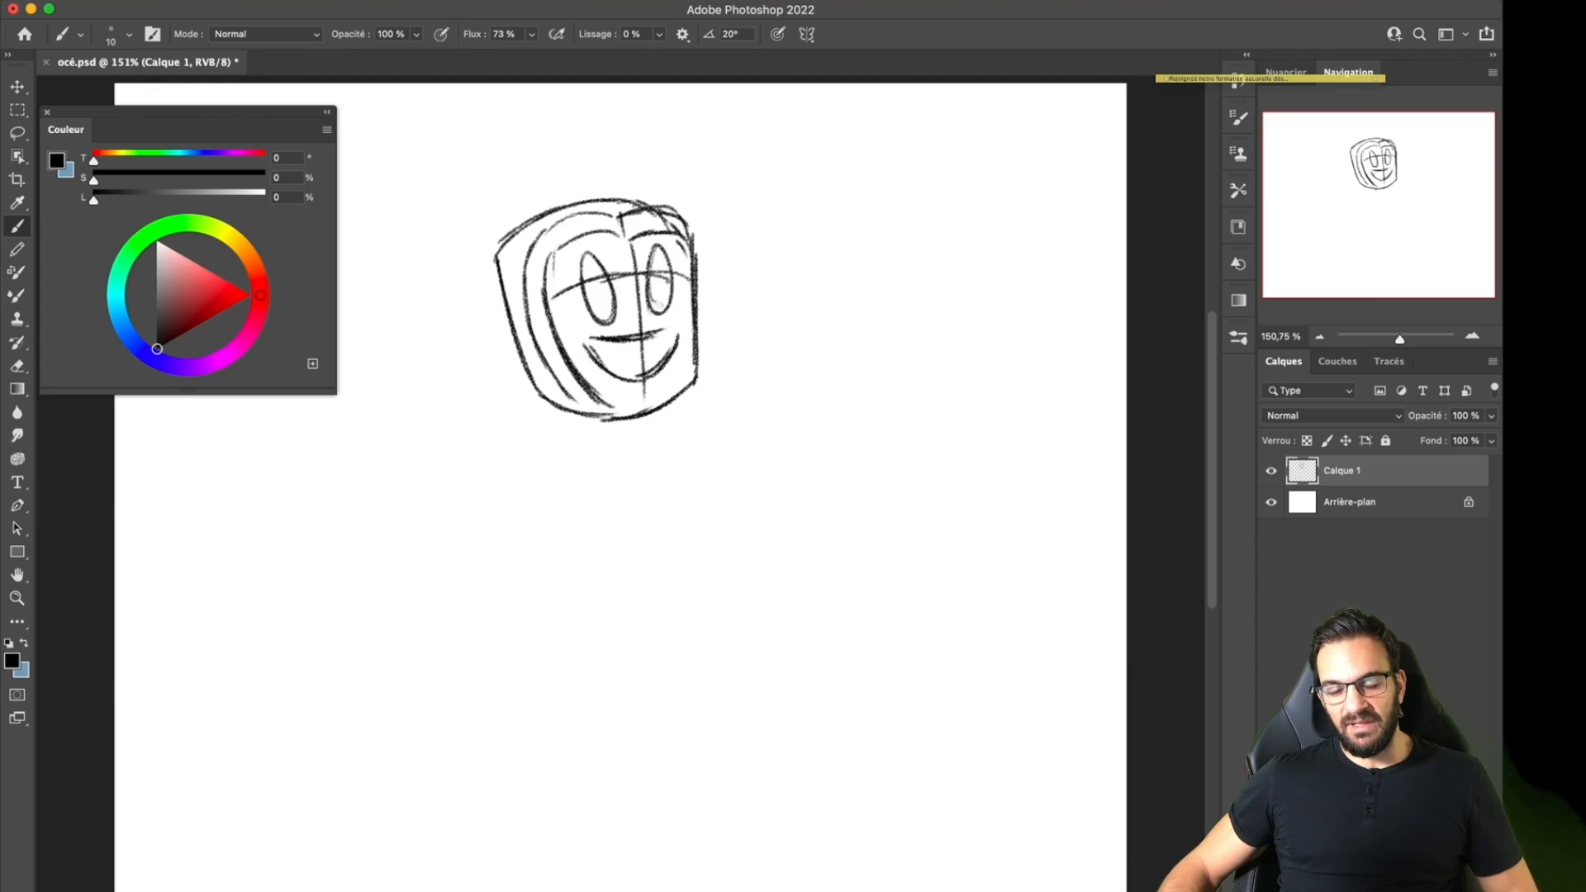
Undo the first eye strokes, redraw the eyes and open mouth, and strengthen both side outlines of the robot's head.
{"action": "key", "text": "super+z"}
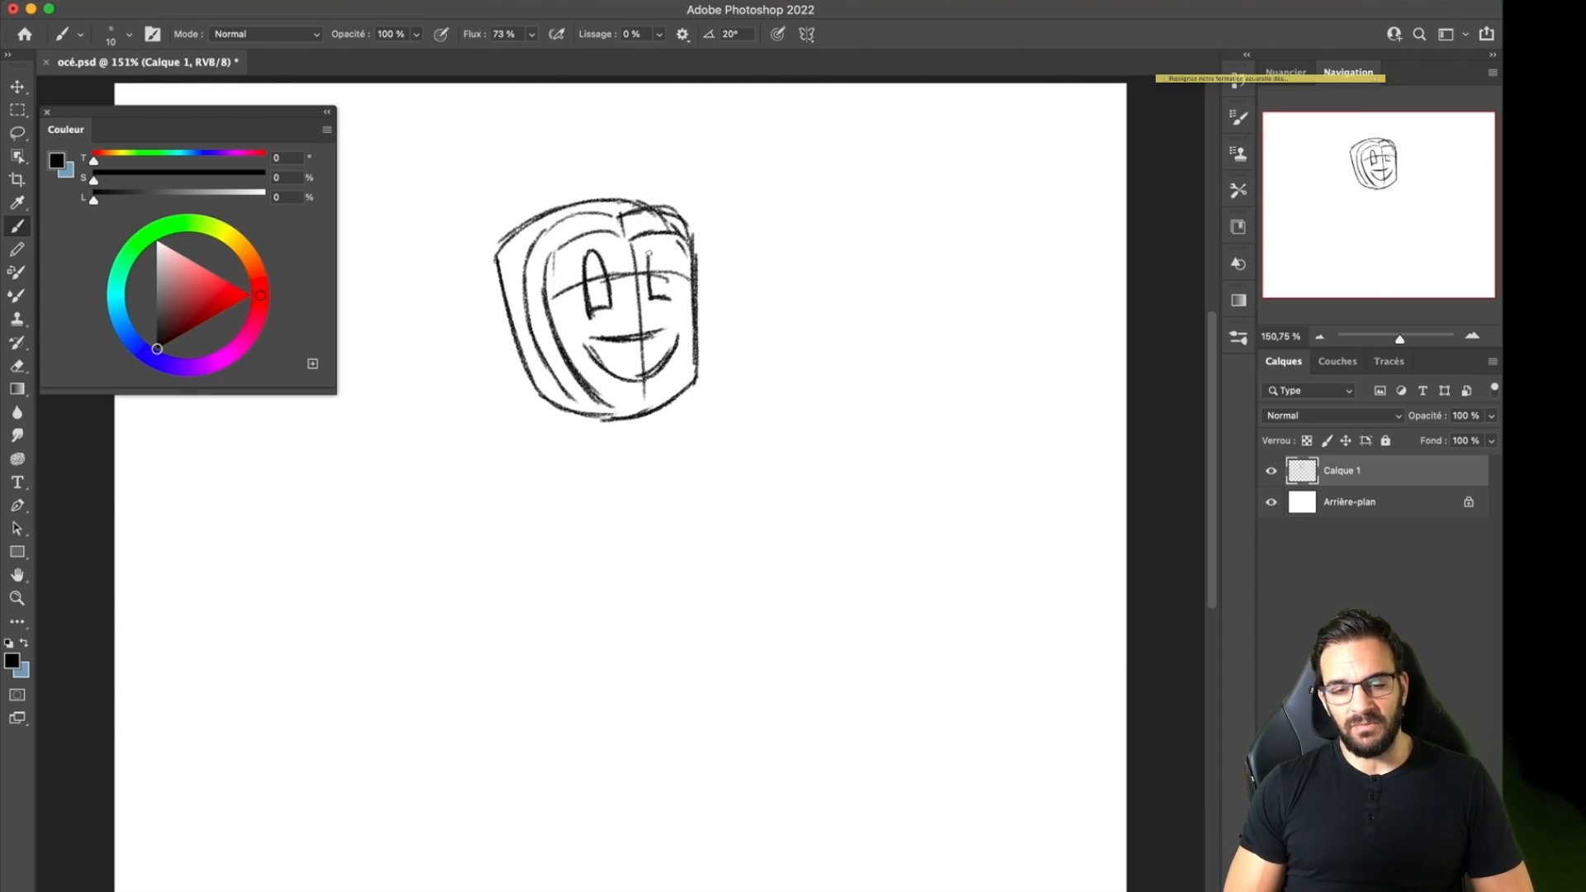
{"action": "key", "text": "super+z"}
{"action": "key", "text": "super+z"}
{"action": "key", "text": "super+z"}
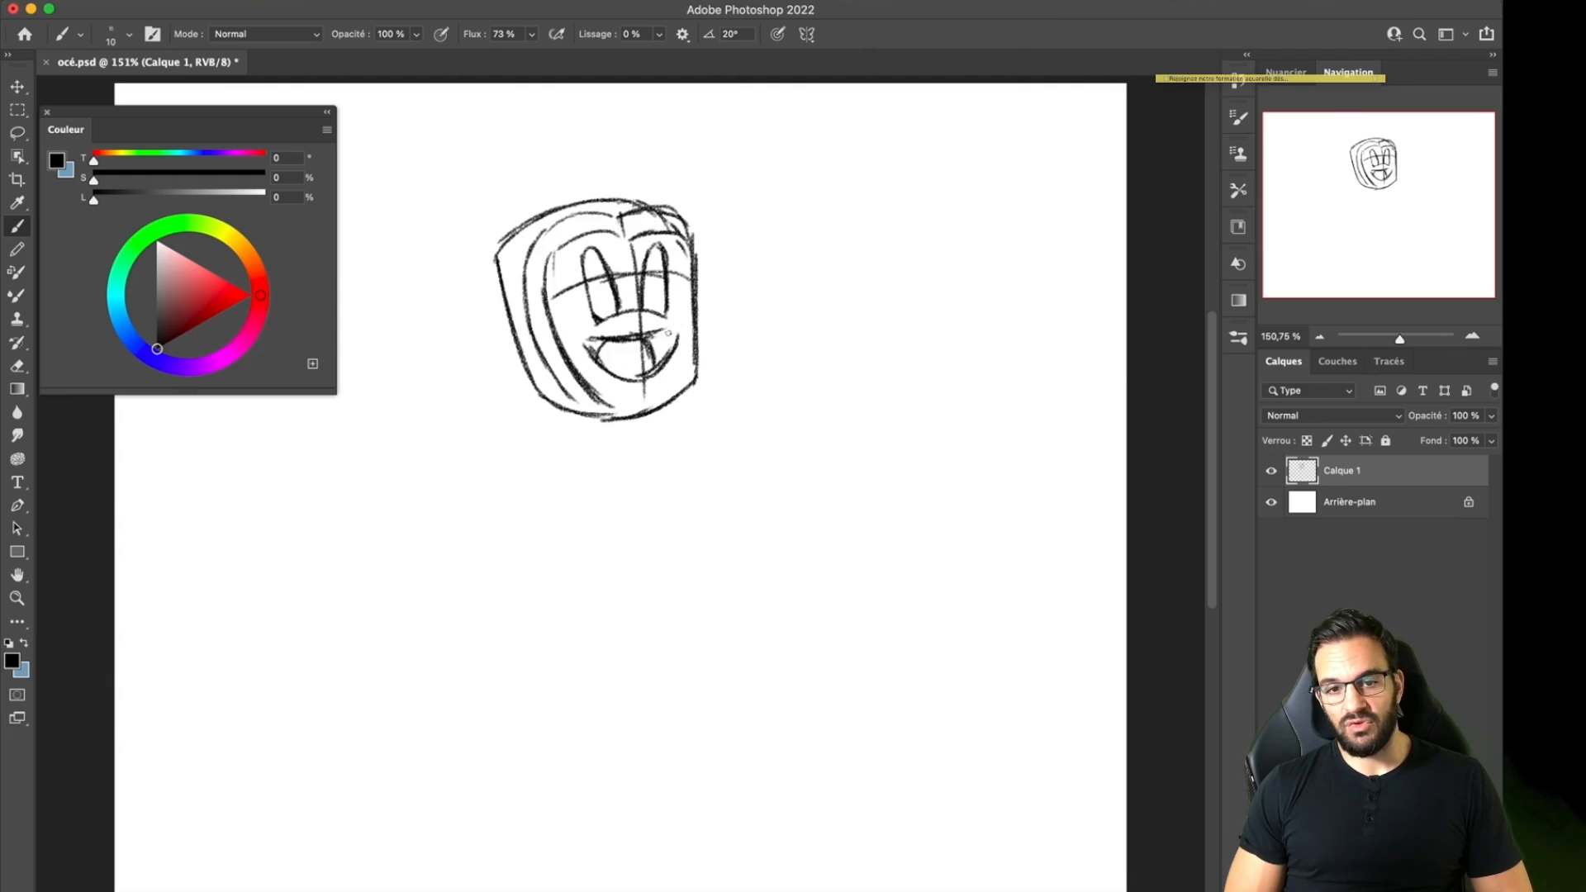
{"action": "mouse_move", "coordinate": [697, 253]}
{"action": "left_mouse_down"}
{"action": "mouse_move", "coordinate": [678, 390]}
{"action": "mouse_move", "coordinate": [611, 421]}
{"action": "mouse_move", "coordinate": [551, 384]}
{"action": "mouse_move", "coordinate": [575, 423]}
{"action": "mouse_move", "coordinate": [682, 365]}
{"action": "left_mouse_up"}
{"action": "left_click_drag", "start_coordinate": [496, 263], "coordinate": [581, 455]}
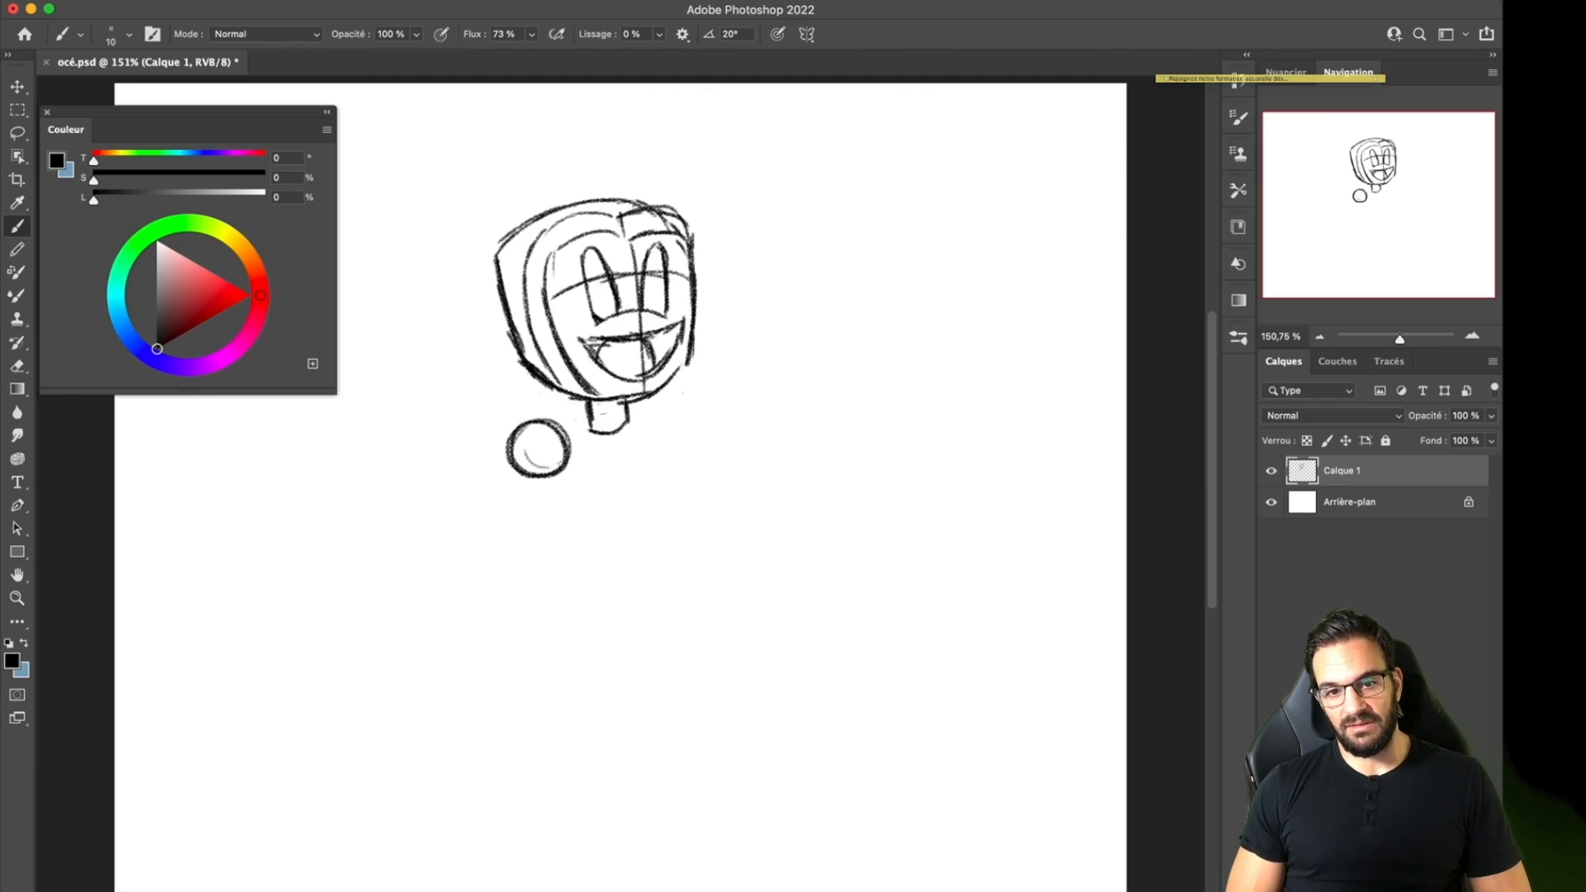
Sketch the upper arm from the shoulder ball to a round elbow joint and outline the tapered torso.
{"action": "left_click_drag", "start_coordinate": [645, 507], "coordinate": [645, 496]}
{"action": "left_click_drag", "start_coordinate": [547, 480], "coordinate": [618, 504]}
{"action": "left_click_drag", "start_coordinate": [566, 448], "coordinate": [628, 482]}
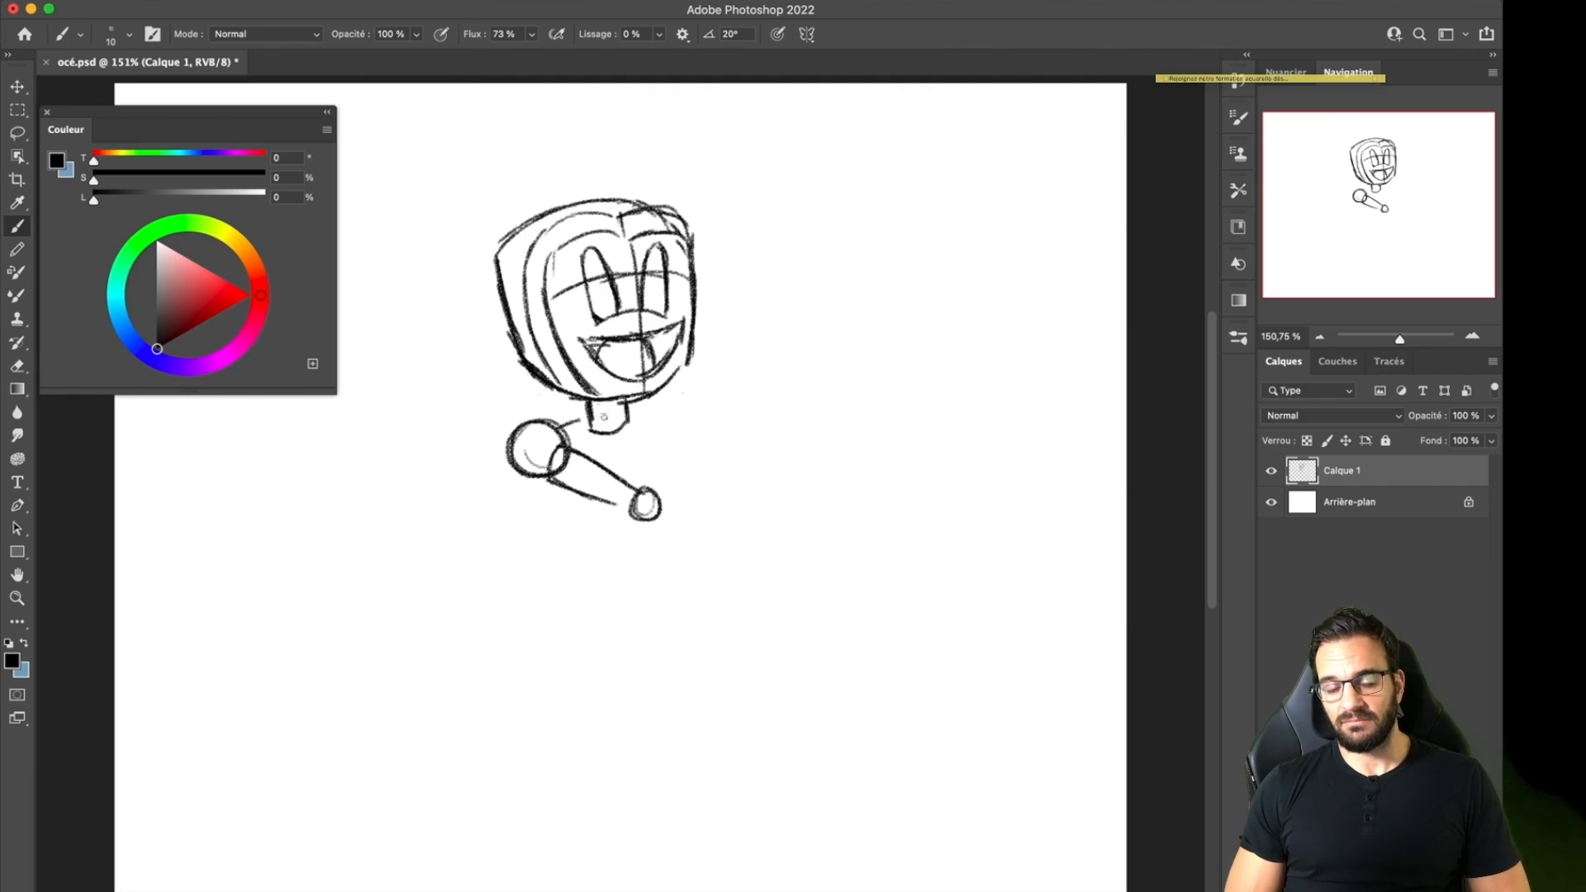
{"action": "left_click_drag", "start_coordinate": [661, 423], "coordinate": [673, 585]}
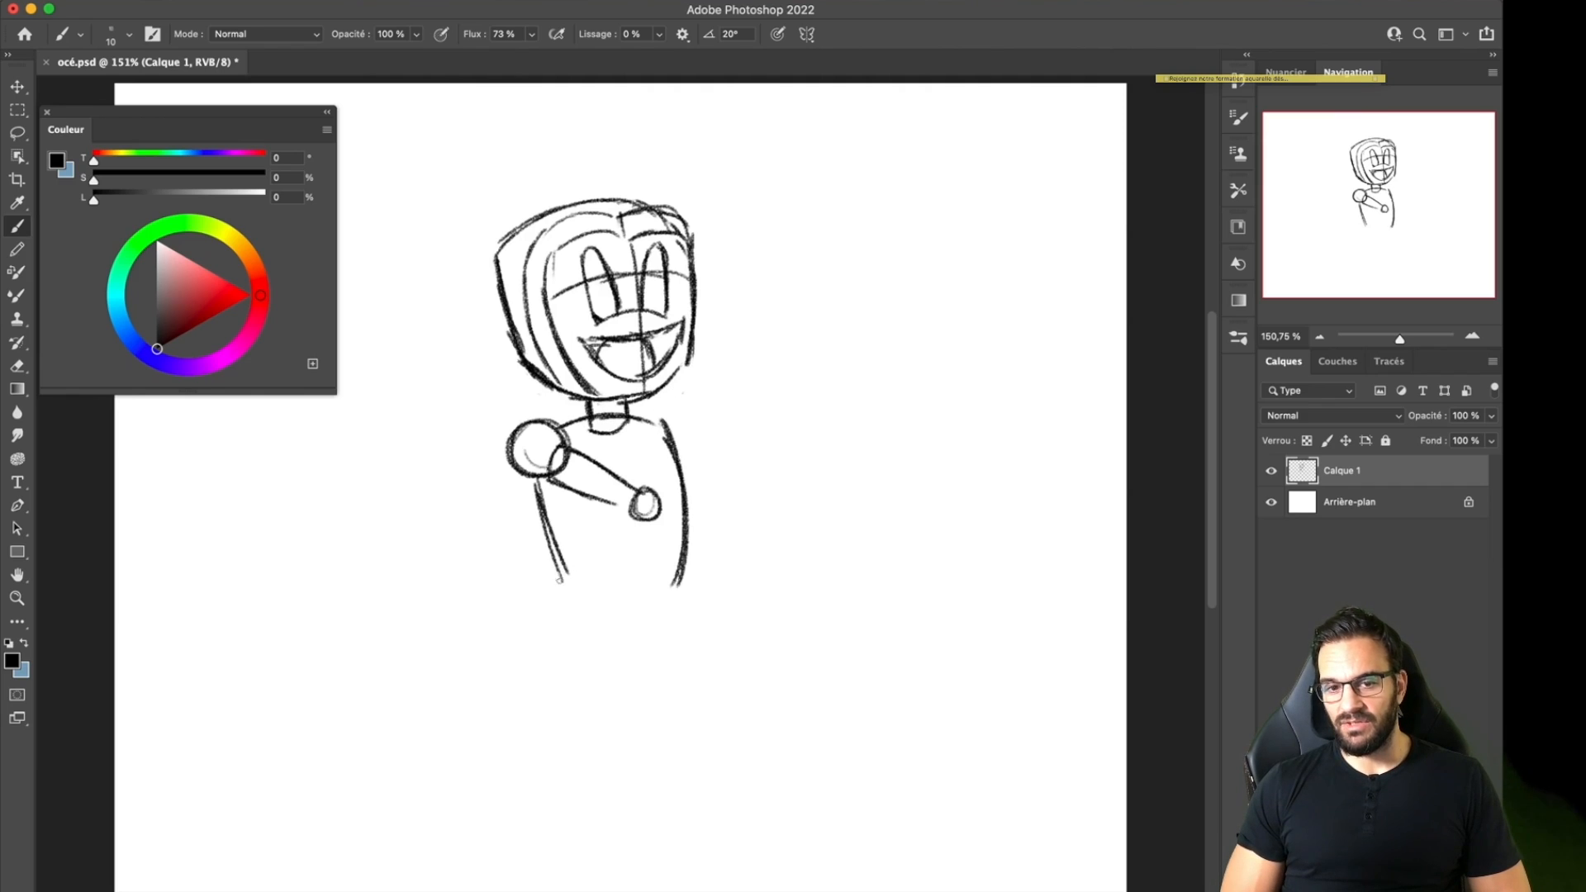
{"action": "left_click_drag", "start_coordinate": [548, 572], "coordinate": [687, 569]}
Sketch the forearm, wrist and pointed hand reaching forward from the elbow, plus the far arm's upper edge.
{"action": "left_click_drag", "start_coordinate": [661, 512], "coordinate": [715, 495]}
{"action": "left_click_drag", "start_coordinate": [644, 481], "coordinate": [738, 465]}
{"action": "left_click_drag", "start_coordinate": [730, 462], "coordinate": [751, 494]}
{"action": "mouse_move", "coordinate": [692, 507]}
{"action": "left_mouse_down"}
{"action": "mouse_move", "coordinate": [748, 491]}
{"action": "mouse_move", "coordinate": [783, 433]}
{"action": "left_mouse_up"}
{"action": "left_click_drag", "start_coordinate": [746, 484], "coordinate": [789, 492]}
{"action": "mouse_move", "coordinate": [758, 440]}
{"action": "left_mouse_down"}
{"action": "mouse_move", "coordinate": [836, 431]}
{"action": "mouse_move", "coordinate": [801, 487]}
{"action": "left_mouse_up"}
{"action": "left_click_drag", "start_coordinate": [777, 434], "coordinate": [799, 485]}
{"action": "mouse_move", "coordinate": [687, 420]}
{"action": "left_mouse_down"}
{"action": "mouse_move", "coordinate": [675, 445]}
{"action": "mouse_move", "coordinate": [737, 436]}
{"action": "left_mouse_up"}
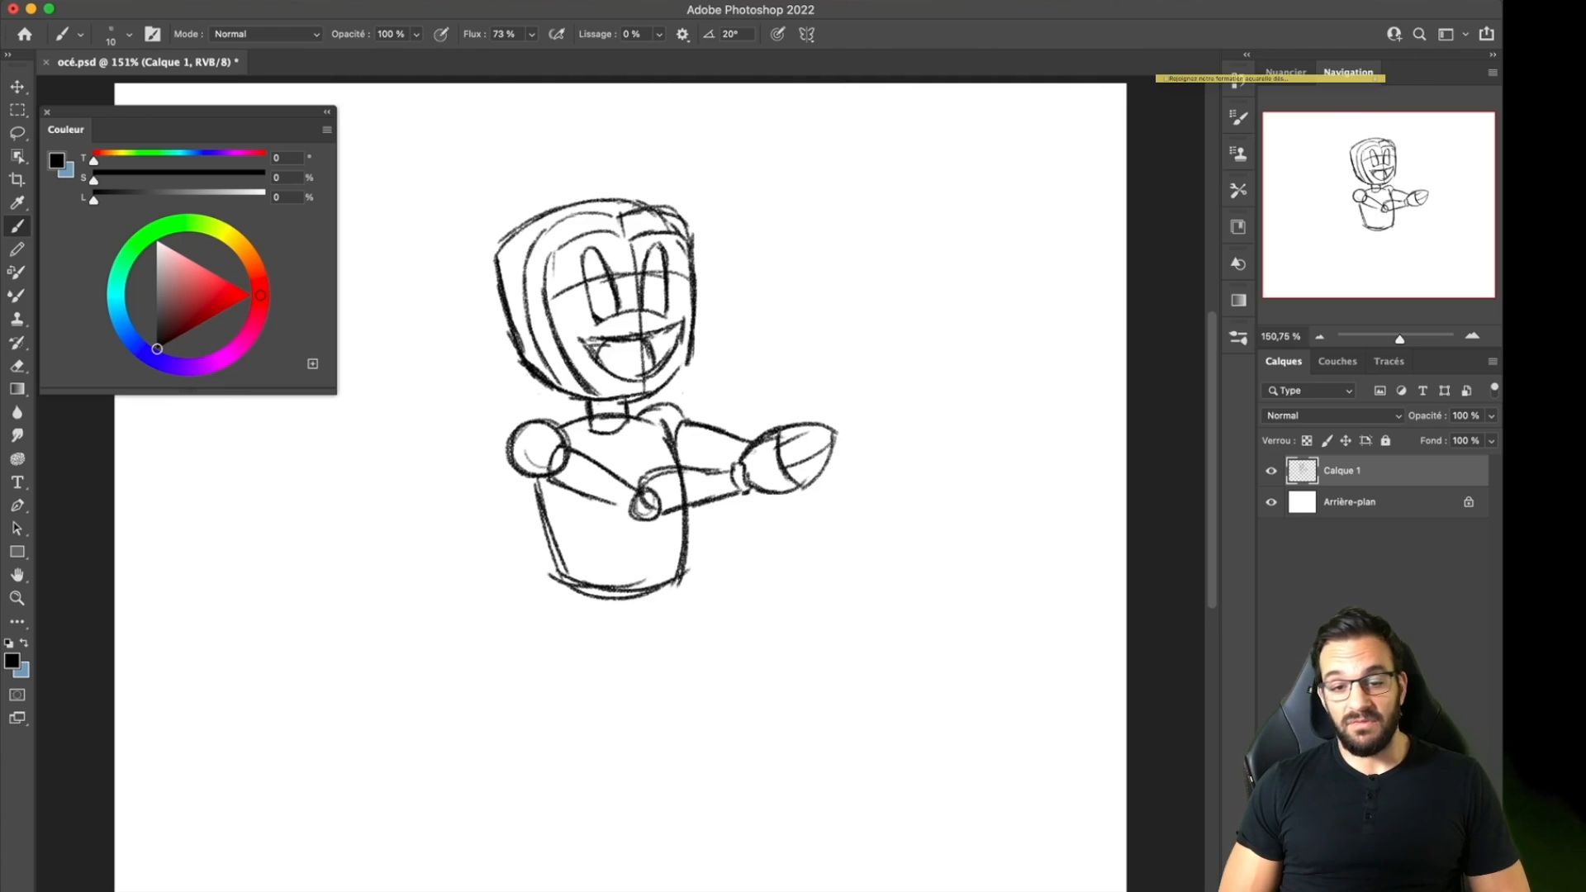
Sketch a rectangular sheet of paper held by the extended hand, with the second hand on its far edge.
{"action": "mouse_move", "coordinate": [786, 427]}
{"action": "left_mouse_down"}
{"action": "mouse_move", "coordinate": [772, 306]}
{"action": "mouse_move", "coordinate": [894, 281]}
{"action": "mouse_move", "coordinate": [925, 461]}
{"action": "left_mouse_up"}
{"action": "mouse_move", "coordinate": [791, 487]}
{"action": "left_mouse_down"}
{"action": "mouse_move", "coordinate": [803, 523]}
{"action": "mouse_move", "coordinate": [897, 510]}
{"action": "left_mouse_up"}
{"action": "left_click_drag", "start_coordinate": [900, 461], "coordinate": [904, 500]}
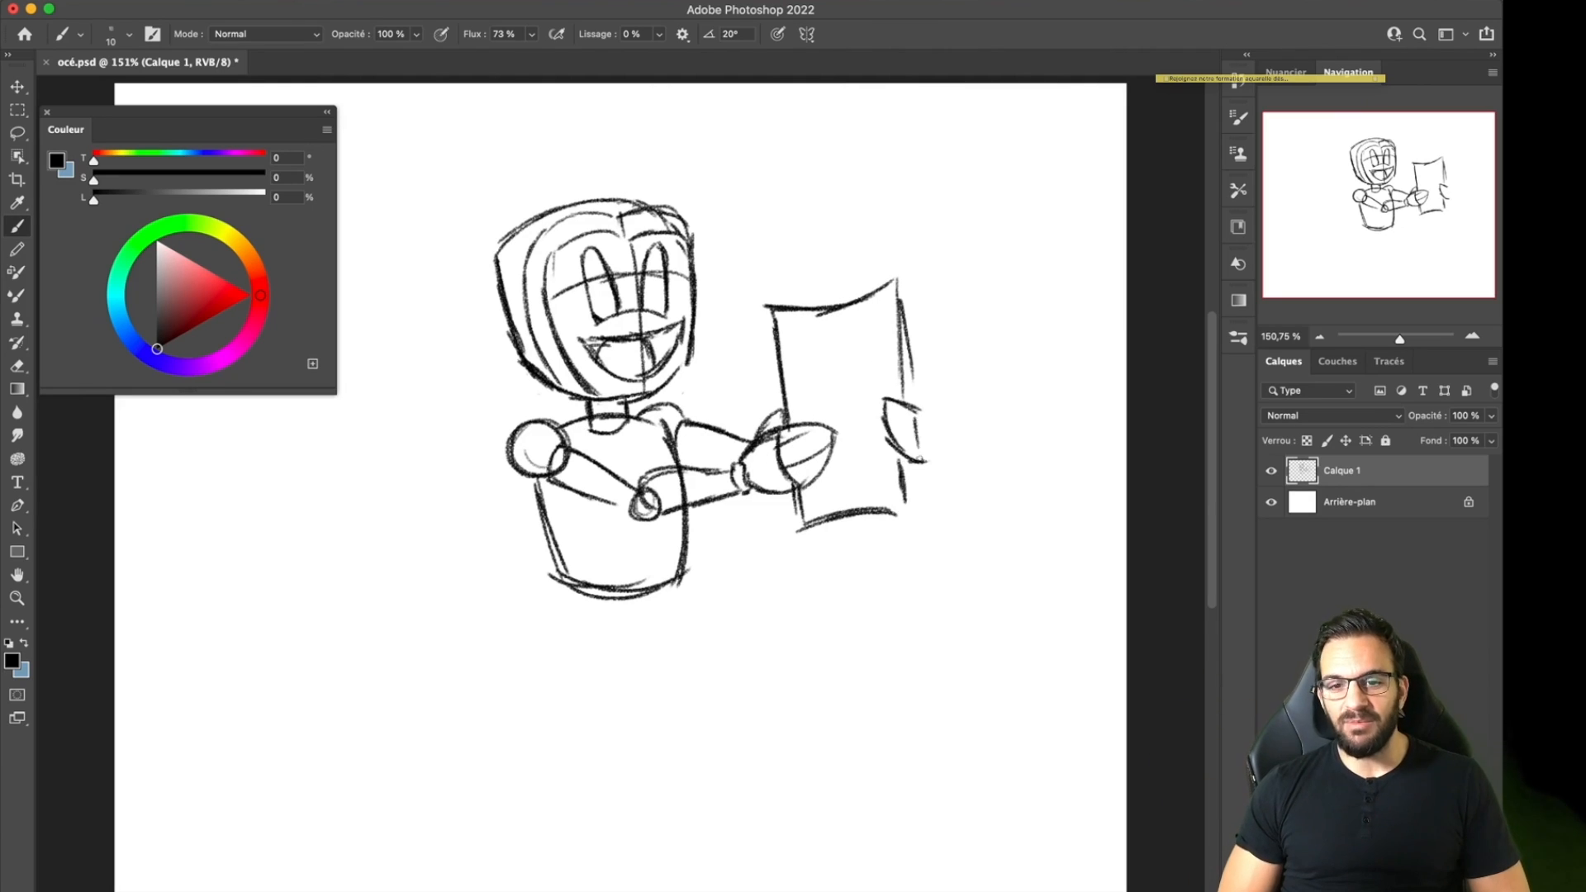
Sketch the torso's vertical centre line, the waist ring and the start of the hips below it.
{"action": "left_click_drag", "start_coordinate": [633, 446], "coordinate": [646, 602]}
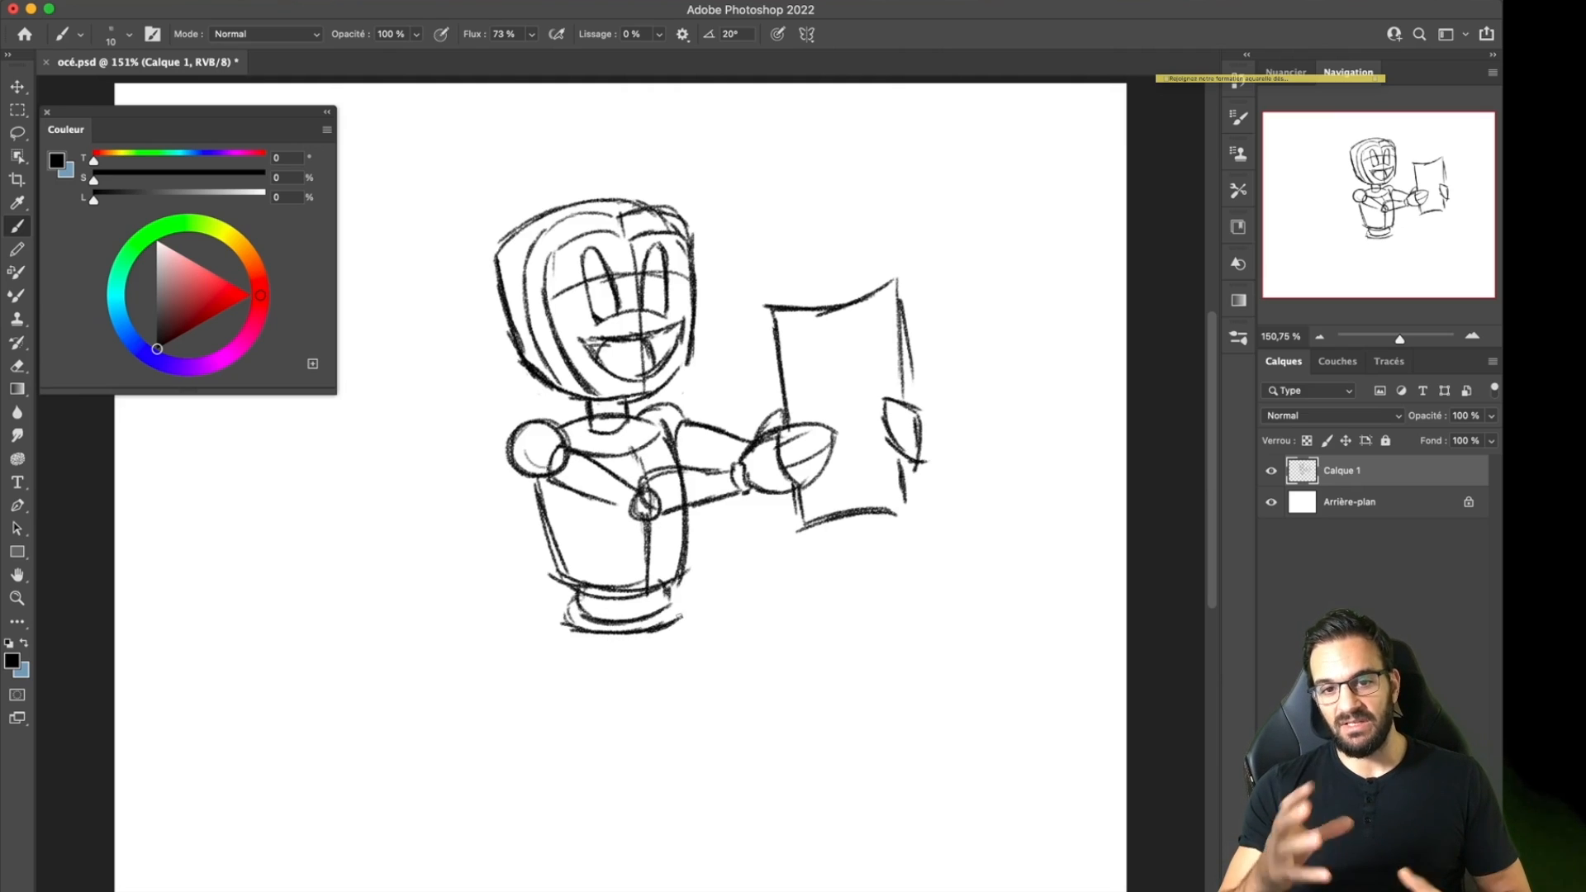
{"action": "mouse_move", "coordinate": [561, 611]}
{"action": "left_mouse_down"}
{"action": "mouse_move", "coordinate": [566, 671]}
{"action": "mouse_move", "coordinate": [687, 626]}
{"action": "left_mouse_up"}
{"action": "left_click_drag", "start_coordinate": [681, 603], "coordinate": [694, 660]}
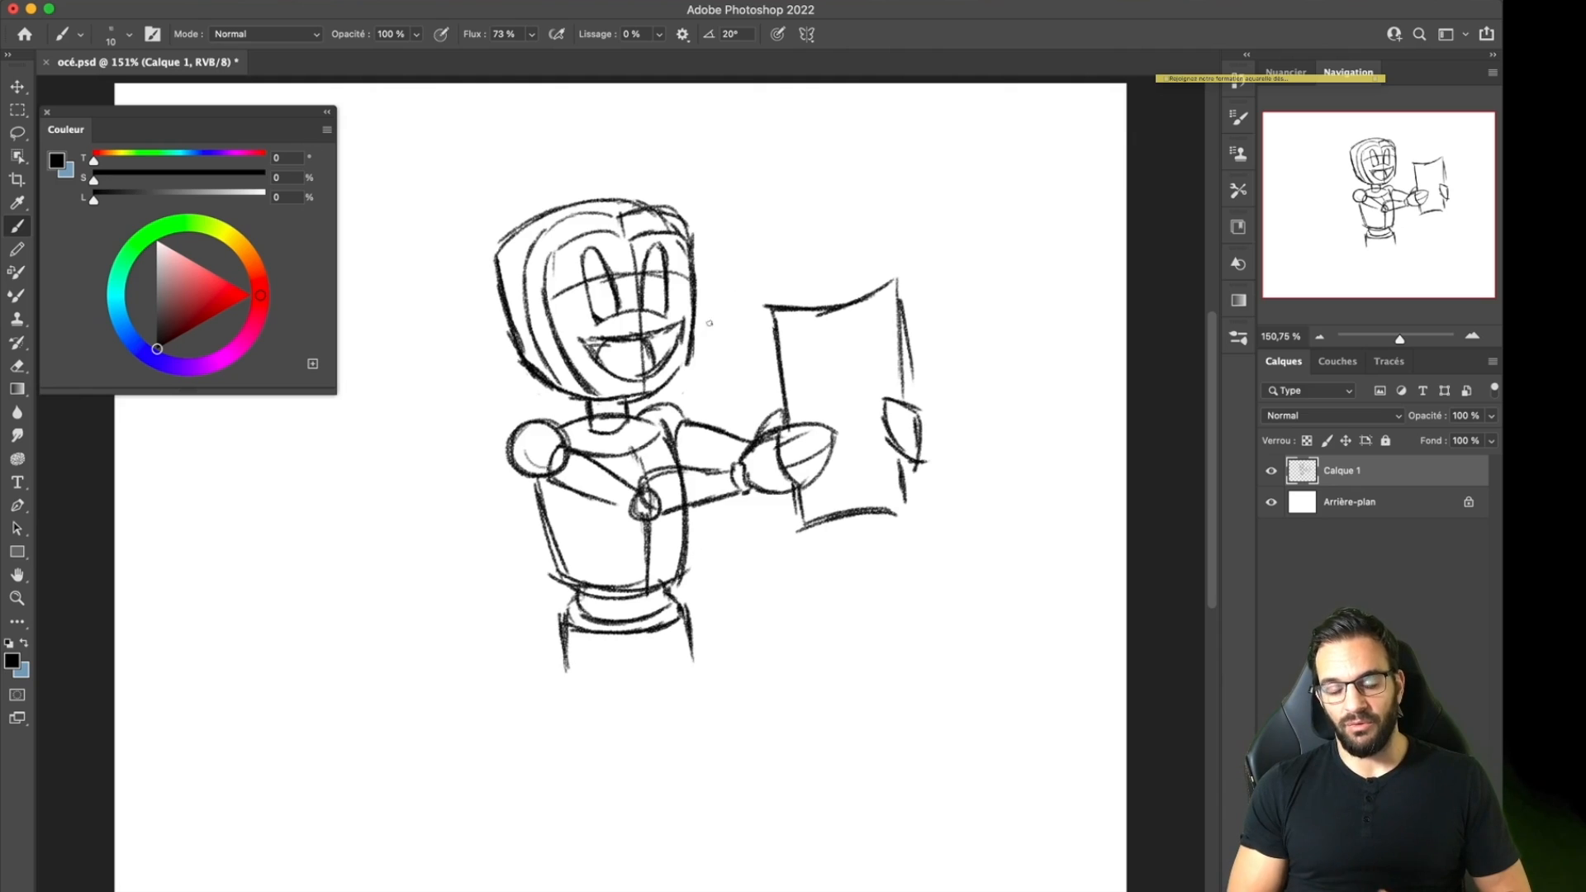
Enlarge the robot sketch with Free Transform so it fills most of the canvas.
{"action": "key", "text": "ctrl+t"}
{"action": "mouse_move", "coordinate": [492, 669]}
{"action": "left_mouse_down"}
{"action": "mouse_move", "coordinate": [410, 848]}
{"action": "mouse_move", "coordinate": [388, 857]}
{"action": "left_mouse_up"}
{"action": "mouse_move", "coordinate": [400, 847]}
{"action": "left_mouse_down"}
{"action": "mouse_move", "coordinate": [446, 817]}
{"action": "mouse_move", "coordinate": [382, 878]}
{"action": "left_mouse_up"}
{"action": "key", "text": "Return"}
{"action": "left_click_drag", "start_coordinate": [1435, 420], "coordinate": [1418, 421]}
{"action": "left_click", "coordinate": [475, 2]}
{"action": "left_click", "coordinate": [499, 166]}
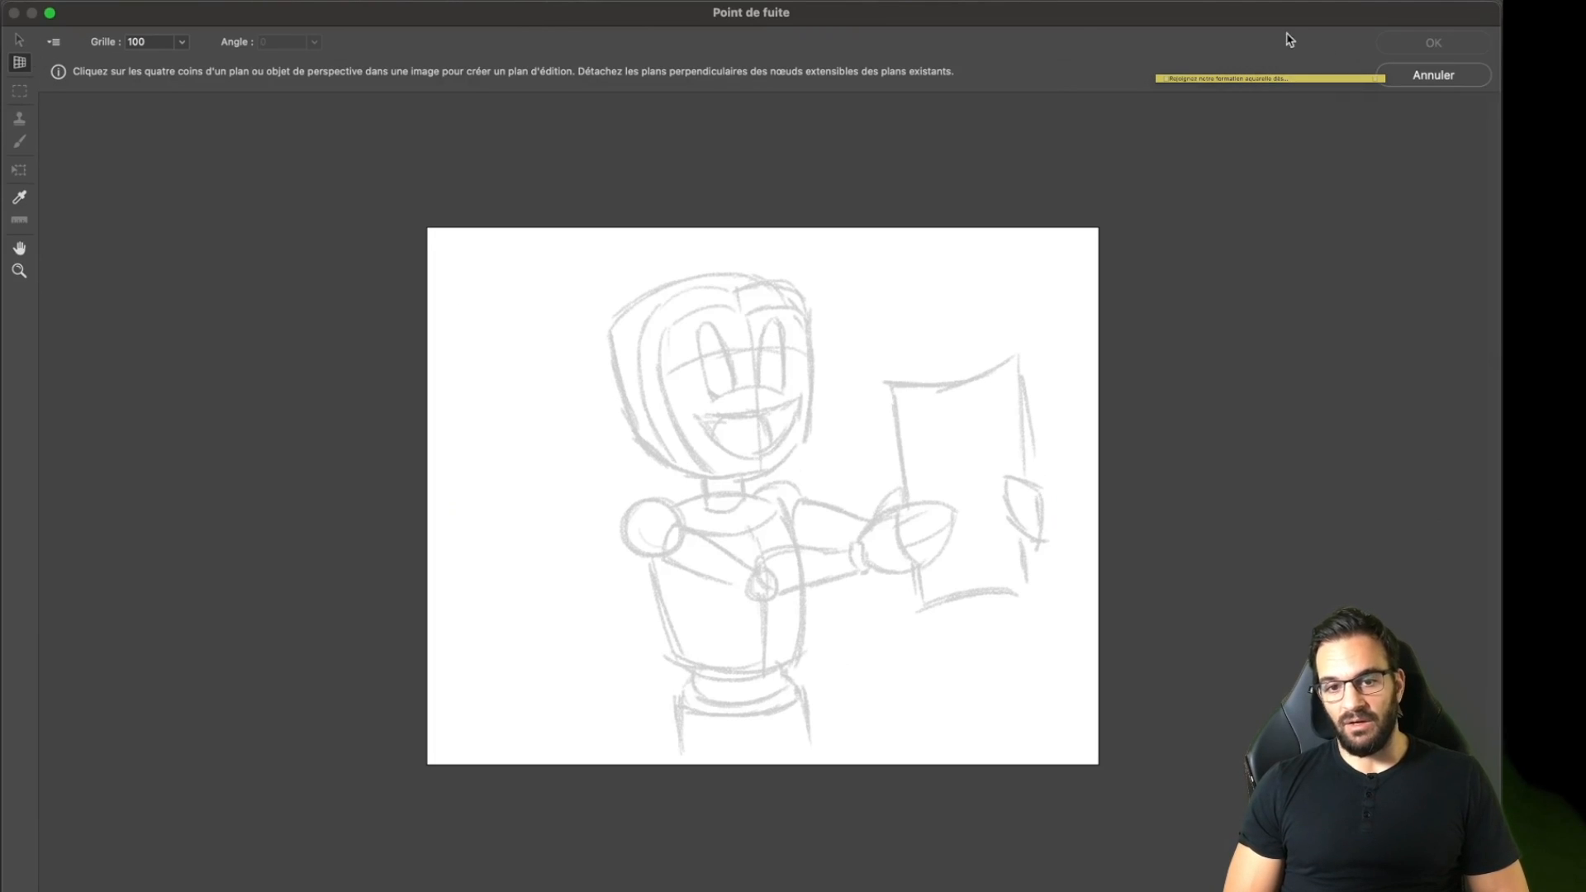
{"action": "left_click", "coordinate": [1393, 78]}
{"action": "left_click_drag", "start_coordinate": [1429, 417], "coordinate": [1474, 417]}
Use the Liquify filter's Forward Warp tool at size 417 to reshape the head, shoulder and hips.
{"action": "left_click", "coordinate": [475, 2]}
{"action": "left_click", "coordinate": [497, 152]}
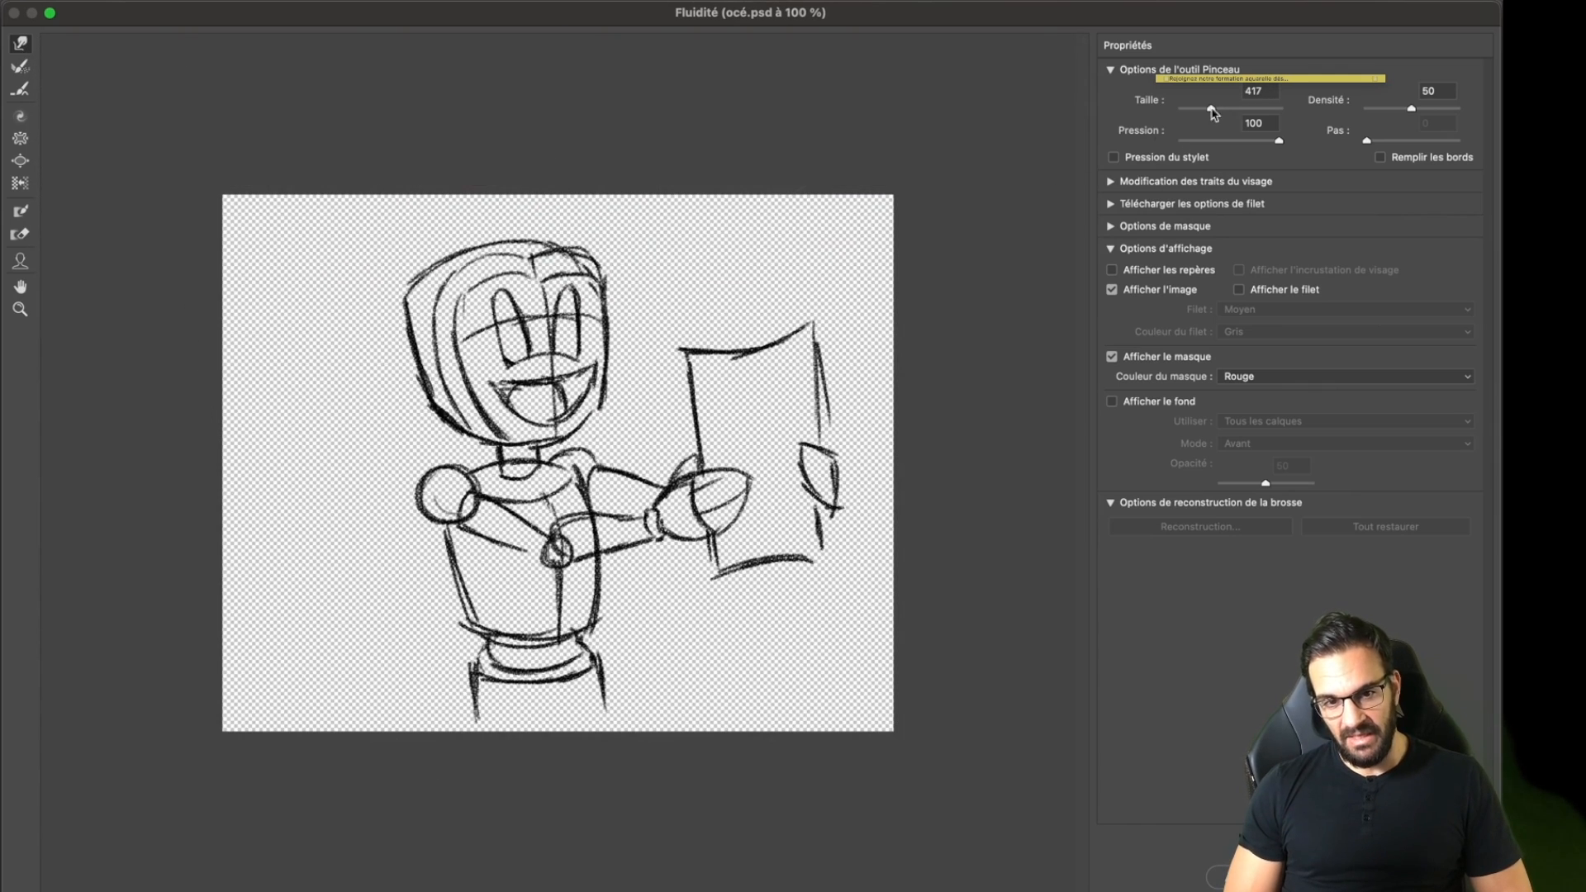
{"action": "mouse_move", "coordinate": [435, 397]}
{"action": "left_mouse_down"}
{"action": "mouse_move", "coordinate": [518, 436]}
{"action": "mouse_move", "coordinate": [482, 304]}
{"action": "mouse_move", "coordinate": [556, 297]}
{"action": "mouse_move", "coordinate": [416, 312]}
{"action": "mouse_move", "coordinate": [453, 424]}
{"action": "mouse_move", "coordinate": [530, 436]}
{"action": "left_mouse_up"}
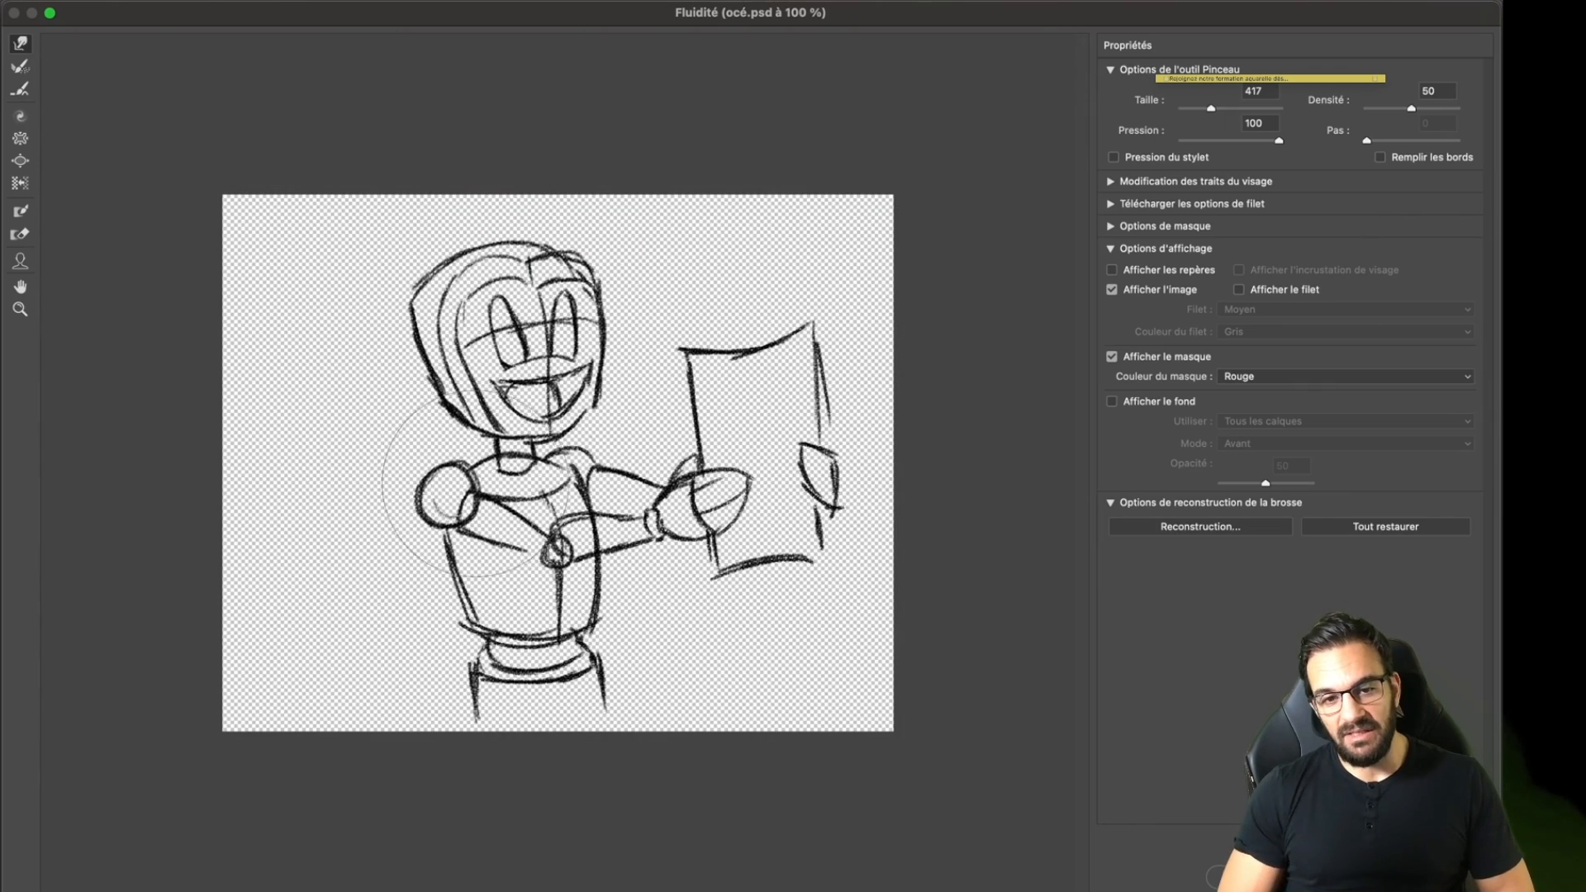
{"action": "left_click_drag", "start_coordinate": [459, 501], "coordinate": [469, 494]}
{"action": "left_click_drag", "start_coordinate": [495, 661], "coordinate": [484, 651]}
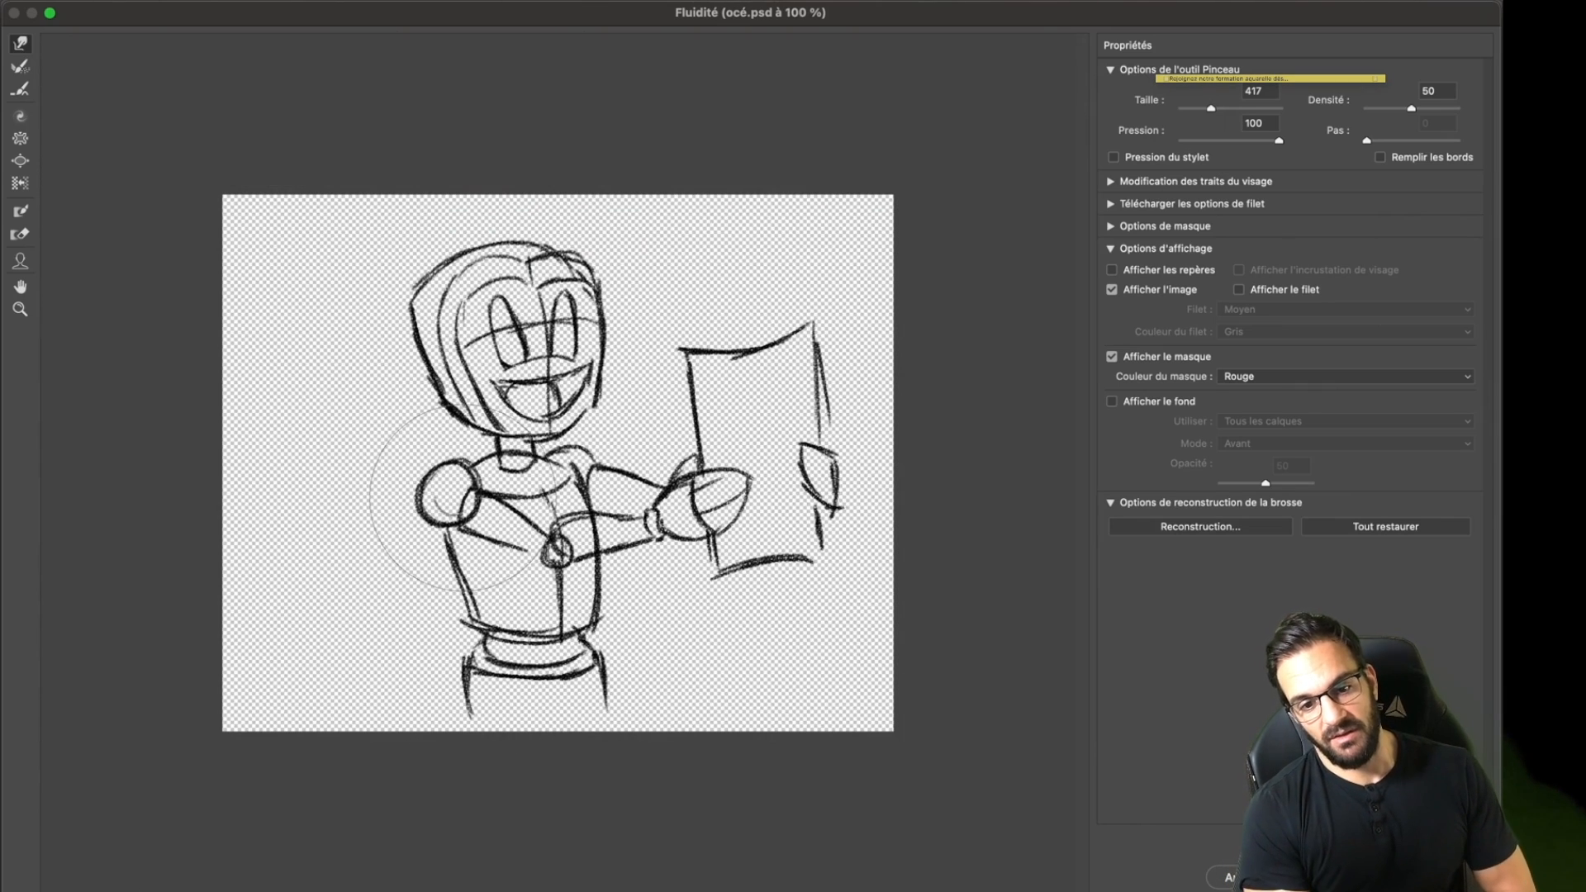
Warp the hands and the sheet's lower edge with Forward Warp, set the brush size to 380, and apply Liquify.
{"action": "key", "text": "b"}
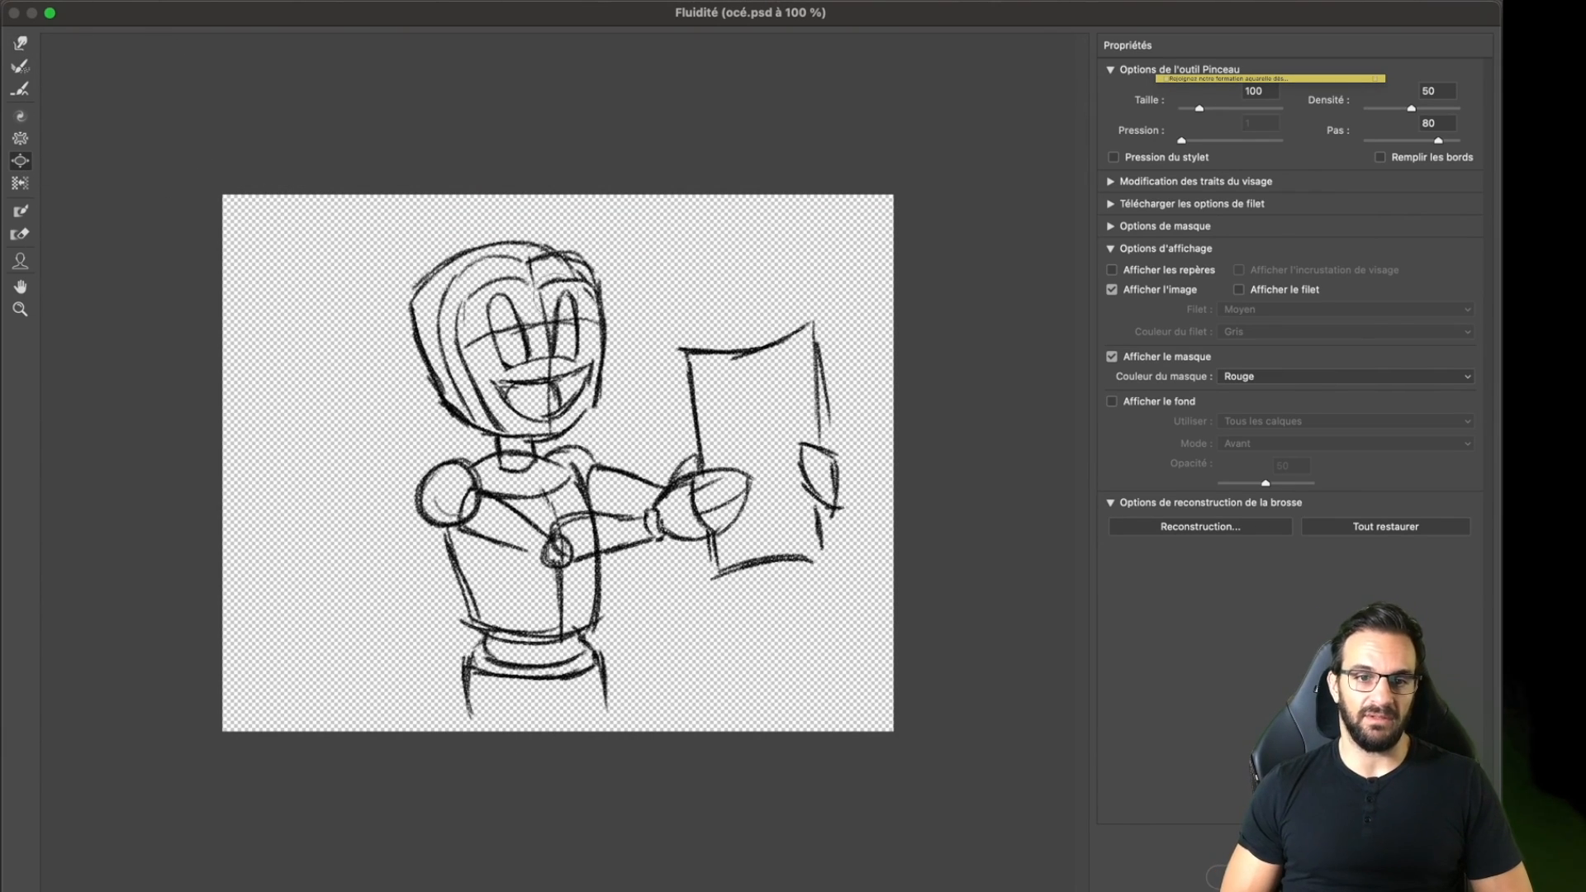
{"action": "left_click", "coordinate": [18, 39]}
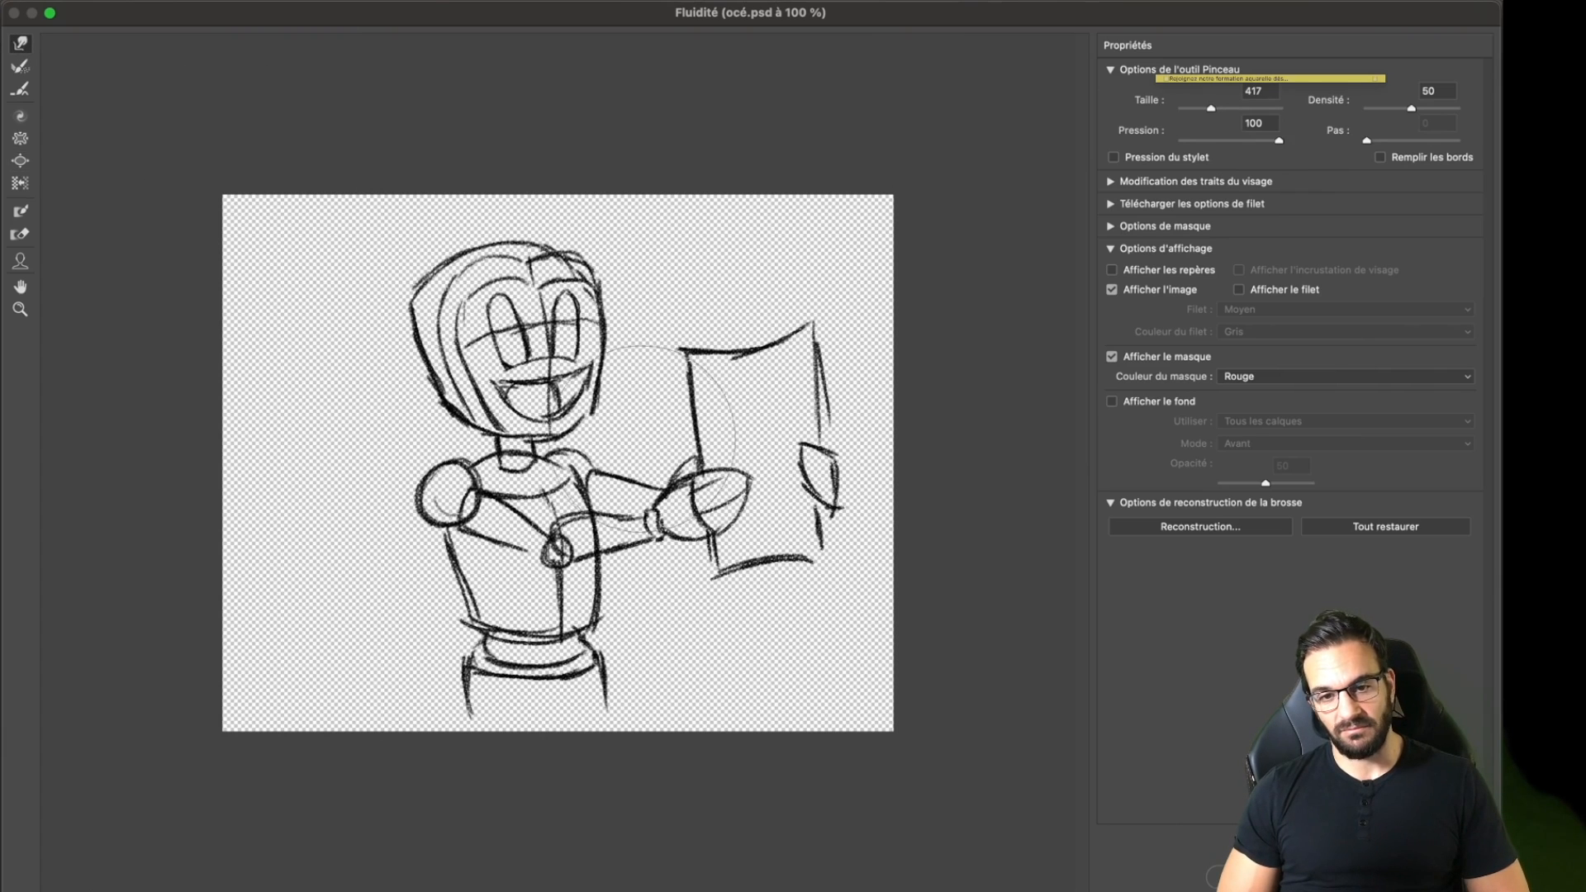
{"action": "left_click_drag", "start_coordinate": [818, 542], "coordinate": [821, 534]}
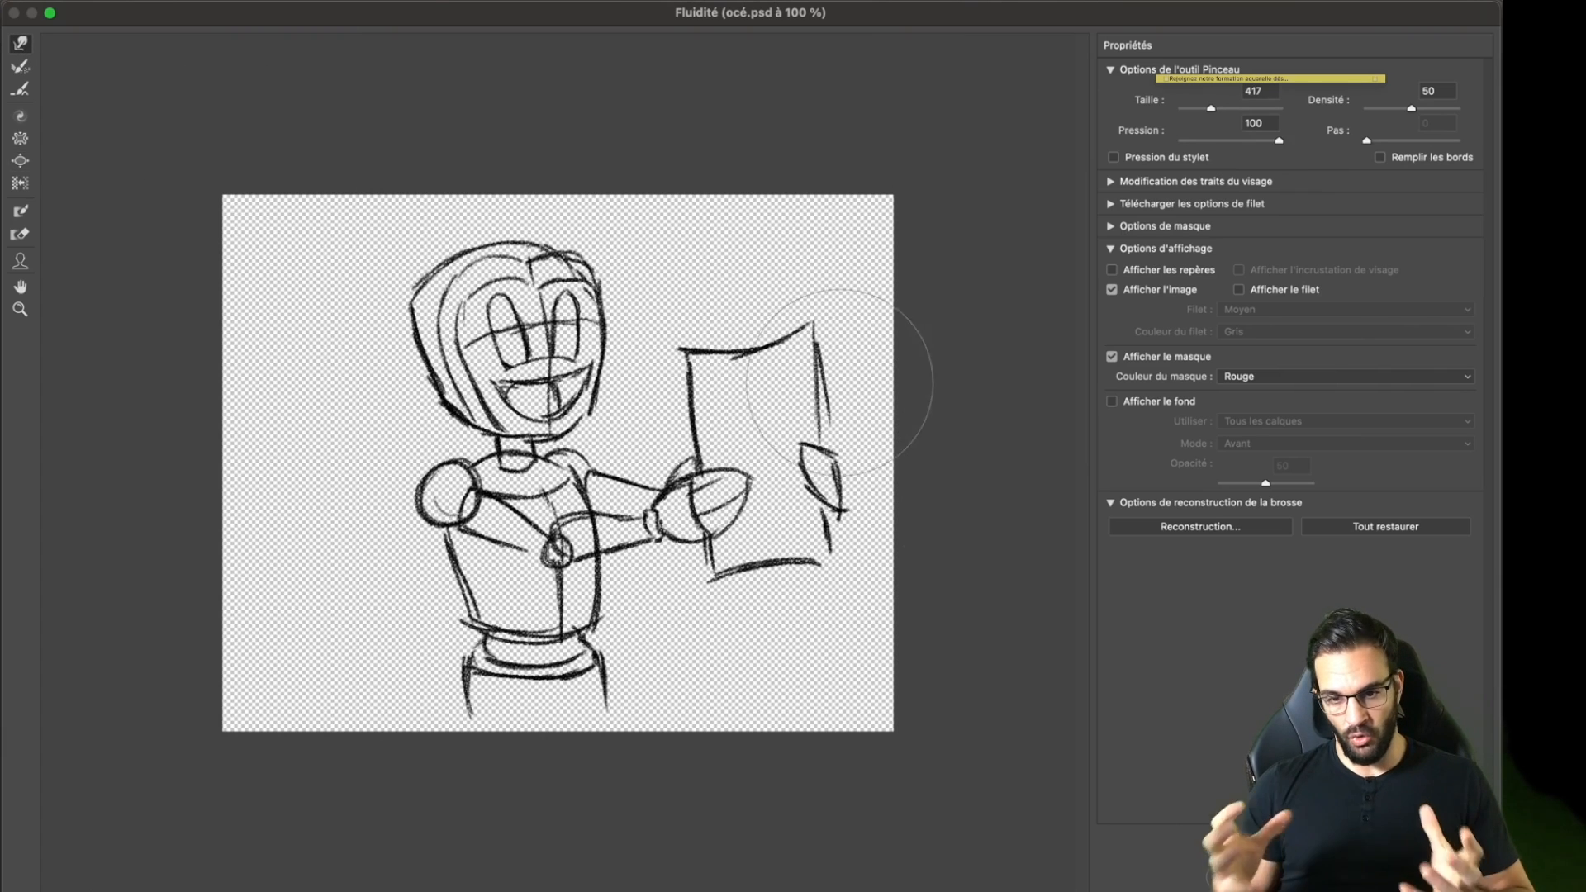
{"action": "left_click_drag", "start_coordinate": [1211, 108], "coordinate": [1218, 108]}
{"action": "mouse_move", "coordinate": [781, 417]}
{"action": "left_mouse_down"}
{"action": "mouse_move", "coordinate": [767, 421]}
{"action": "mouse_move", "coordinate": [791, 403]}
{"action": "left_mouse_up"}
{"action": "left_click_drag", "start_coordinate": [700, 531], "coordinate": [672, 549]}
{"action": "left_click_drag", "start_coordinate": [1204, 111], "coordinate": [1210, 108]}
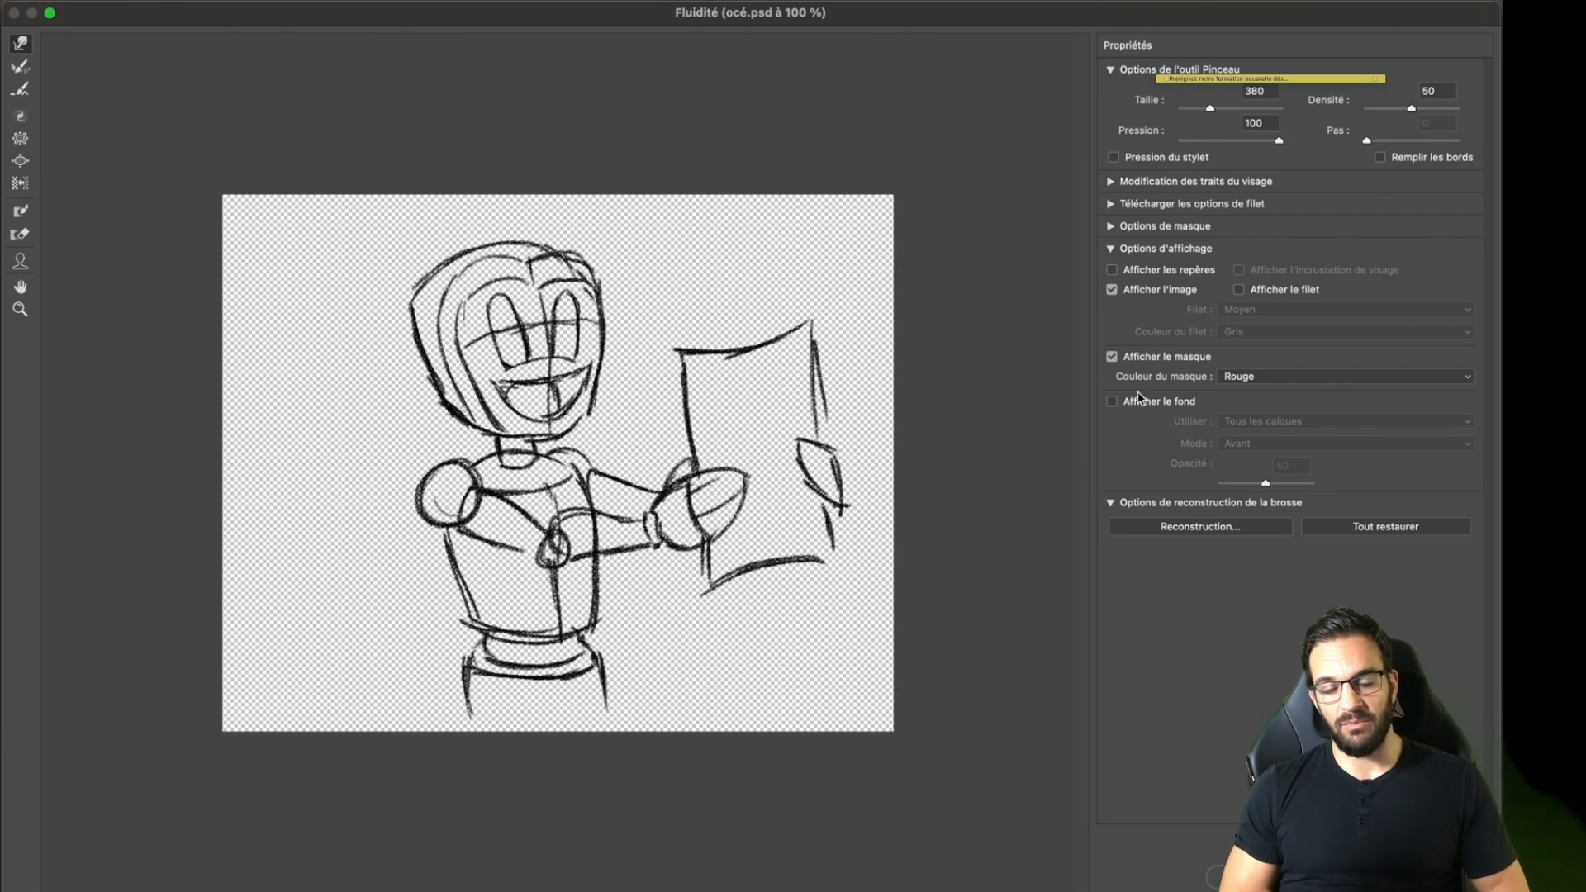
{"action": "key", "text": "Escape"}
Lower the sketch layer's opacity to 26%, add a new layer above it, and choose a 35 px inking brush preset.
{"action": "left_click_drag", "start_coordinate": [1426, 416], "coordinate": [1412, 416]}
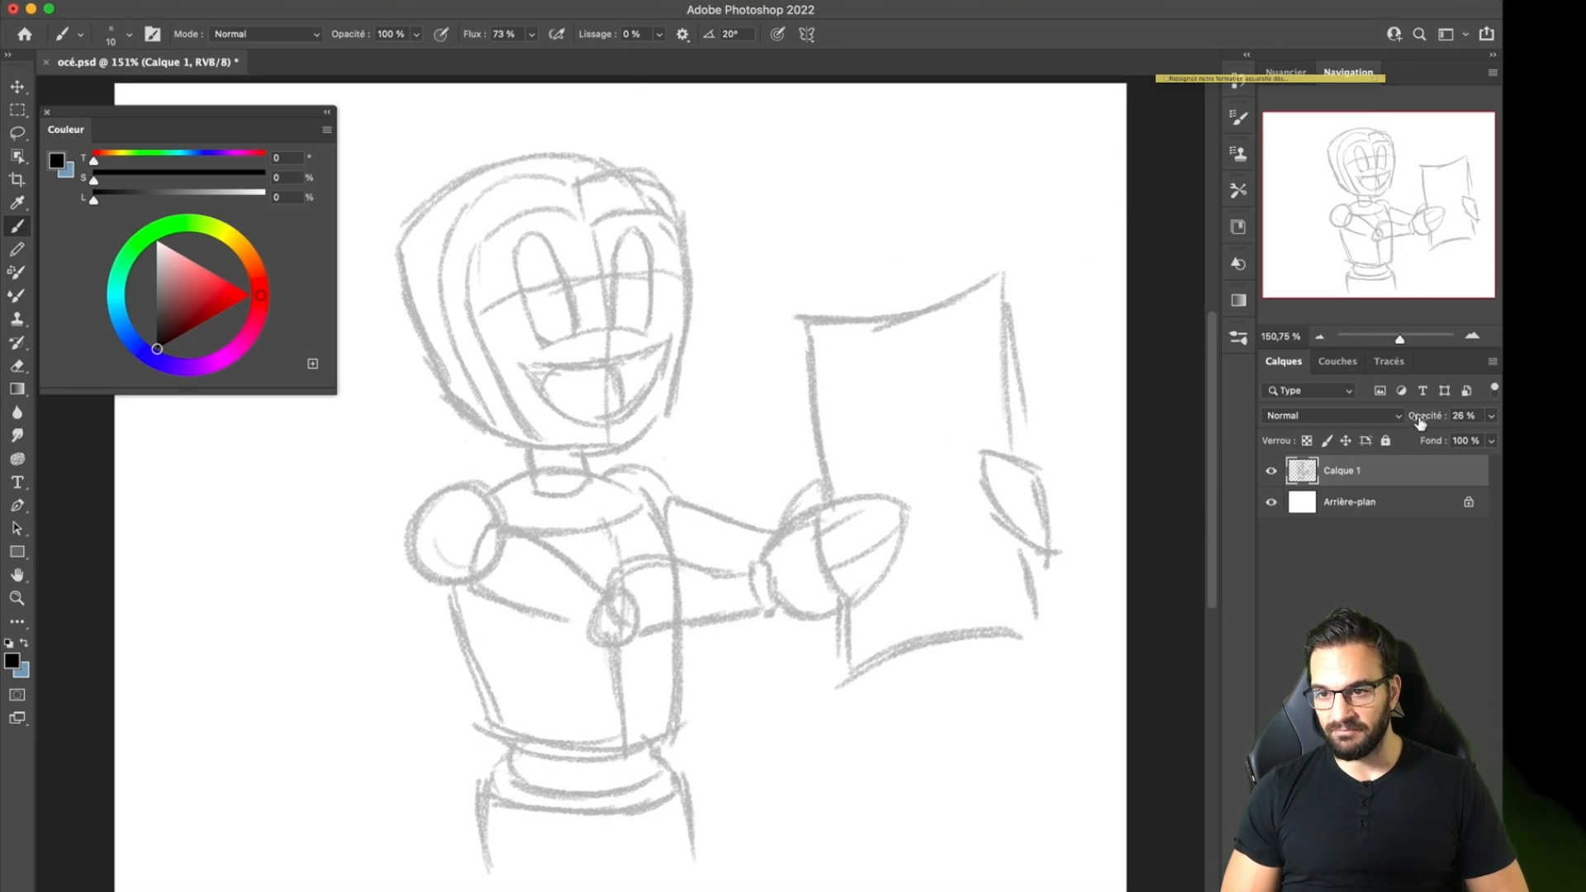
{"action": "key", "text": "shift+alt+super+n"}
{"action": "left_click", "coordinate": [1237, 337]}
{"action": "left_click", "coordinate": [997, 535]}
{"action": "left_click", "coordinate": [1237, 336]}
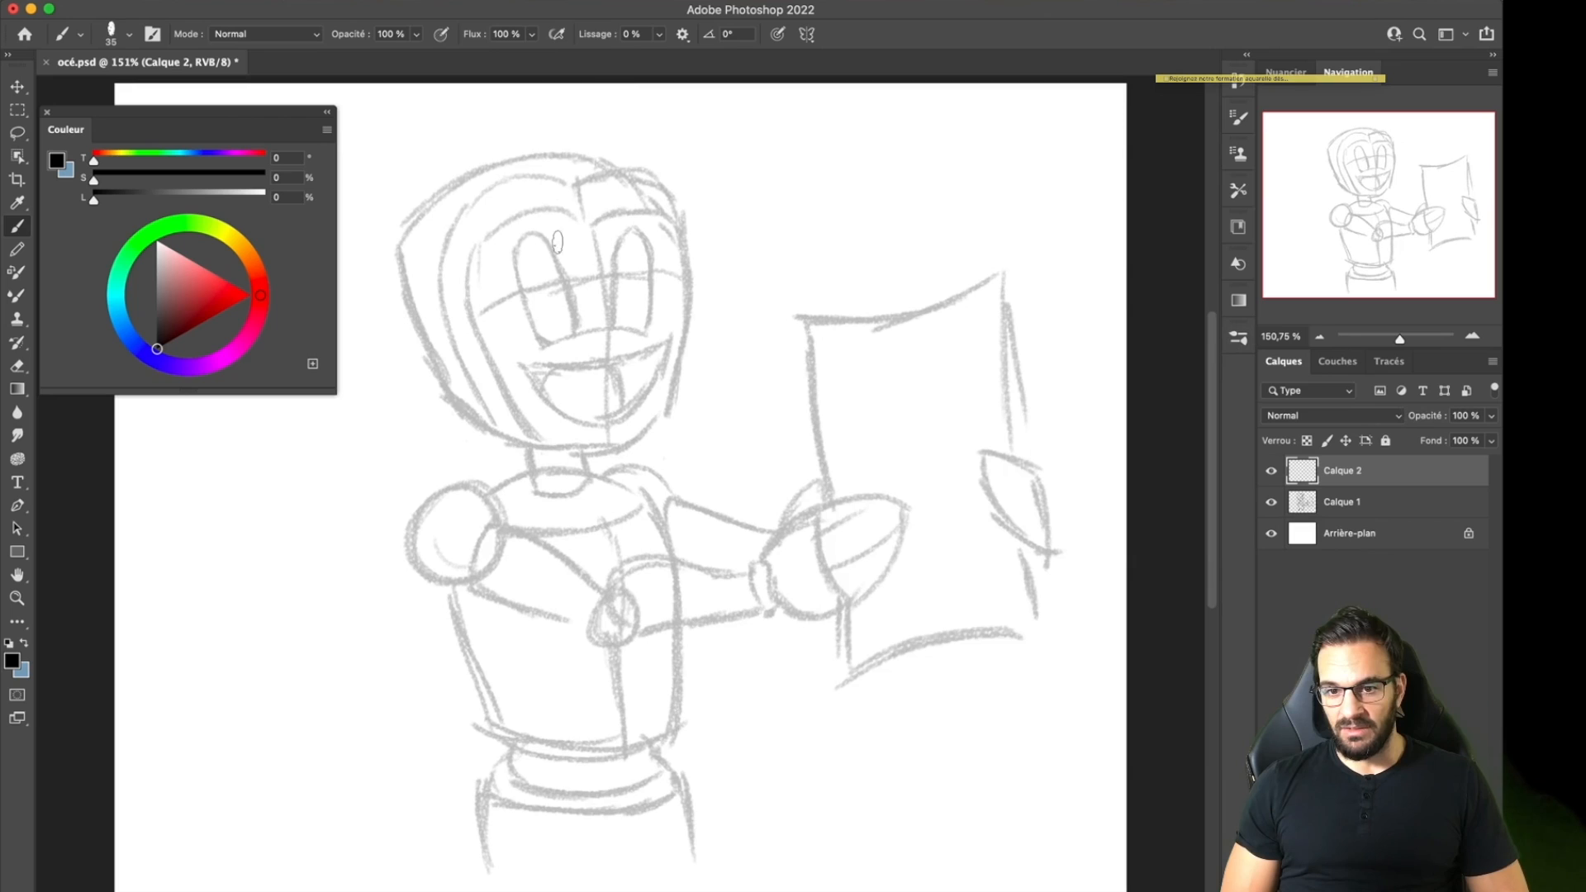
Ink the closed outer contour of the robot's head over the sketch with brush smoothing at 73%.
{"action": "key", "text": "super+plus"}
{"action": "key", "text": "super+plus"}
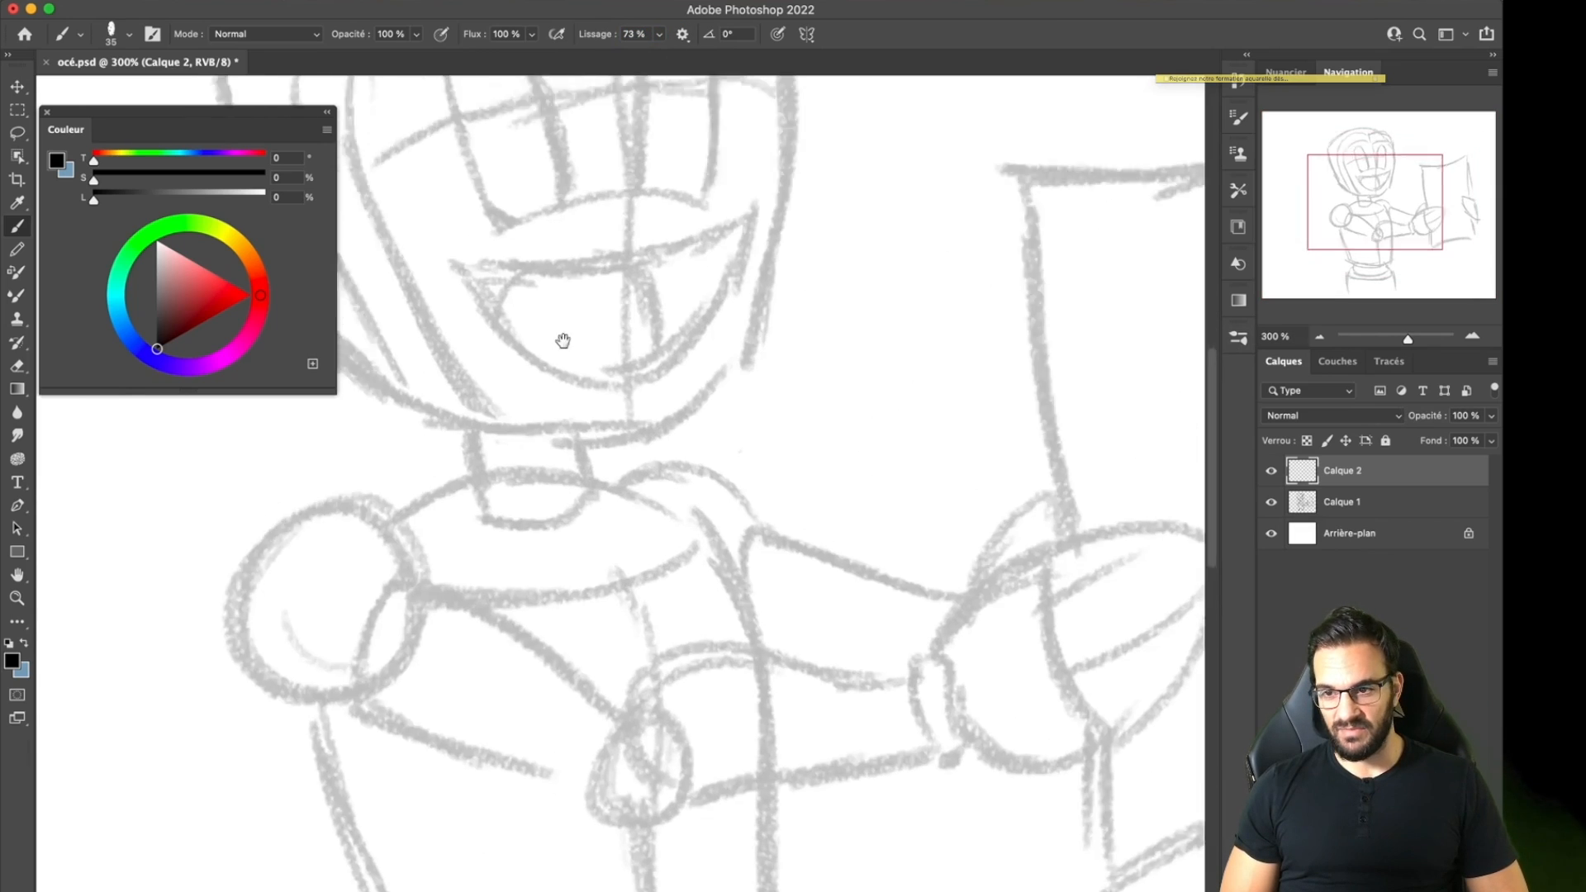
{"action": "mouse_move", "coordinate": [383, 332]}
{"action": "left_mouse_down"}
{"action": "mouse_move", "coordinate": [439, 524]}
{"action": "mouse_move", "coordinate": [509, 659]}
{"action": "mouse_move", "coordinate": [605, 712]}
{"action": "left_mouse_up"}
{"action": "key", "text": "super+z"}
{"action": "mouse_move", "coordinate": [382, 332]}
{"action": "left_mouse_down"}
{"action": "mouse_move", "coordinate": [536, 175]}
{"action": "mouse_move", "coordinate": [825, 171]}
{"action": "mouse_move", "coordinate": [941, 249]}
{"action": "mouse_move", "coordinate": [407, 408]}
{"action": "mouse_move", "coordinate": [444, 579]}
{"action": "mouse_move", "coordinate": [522, 656]}
{"action": "mouse_move", "coordinate": [681, 740]}
{"action": "mouse_move", "coordinate": [828, 719]}
{"action": "mouse_move", "coordinate": [942, 624]}
{"action": "left_mouse_up"}
{"action": "mouse_move", "coordinate": [942, 260]}
{"action": "left_mouse_down"}
{"action": "mouse_move", "coordinate": [955, 314]}
{"action": "mouse_move", "coordinate": [941, 627]}
{"action": "left_mouse_up"}
{"action": "scroll", "coordinate": [942, 627], "scroll_direction": "right", "scroll_amount": 1}
Set the brush size to 24 px and ink the short vertical line in the middle of the forehead.
{"action": "left_click_drag", "start_coordinate": [752, 200], "coordinate": [737, 287]}
{"action": "left_click", "coordinate": [724, 289]}
{"action": "key", "text": "super+z"}
{"action": "right_click", "coordinate": [723, 315]}
{"action": "left_click_drag", "start_coordinate": [860, 364], "coordinate": [855, 364]}
{"action": "left_click", "coordinate": [749, 273]}
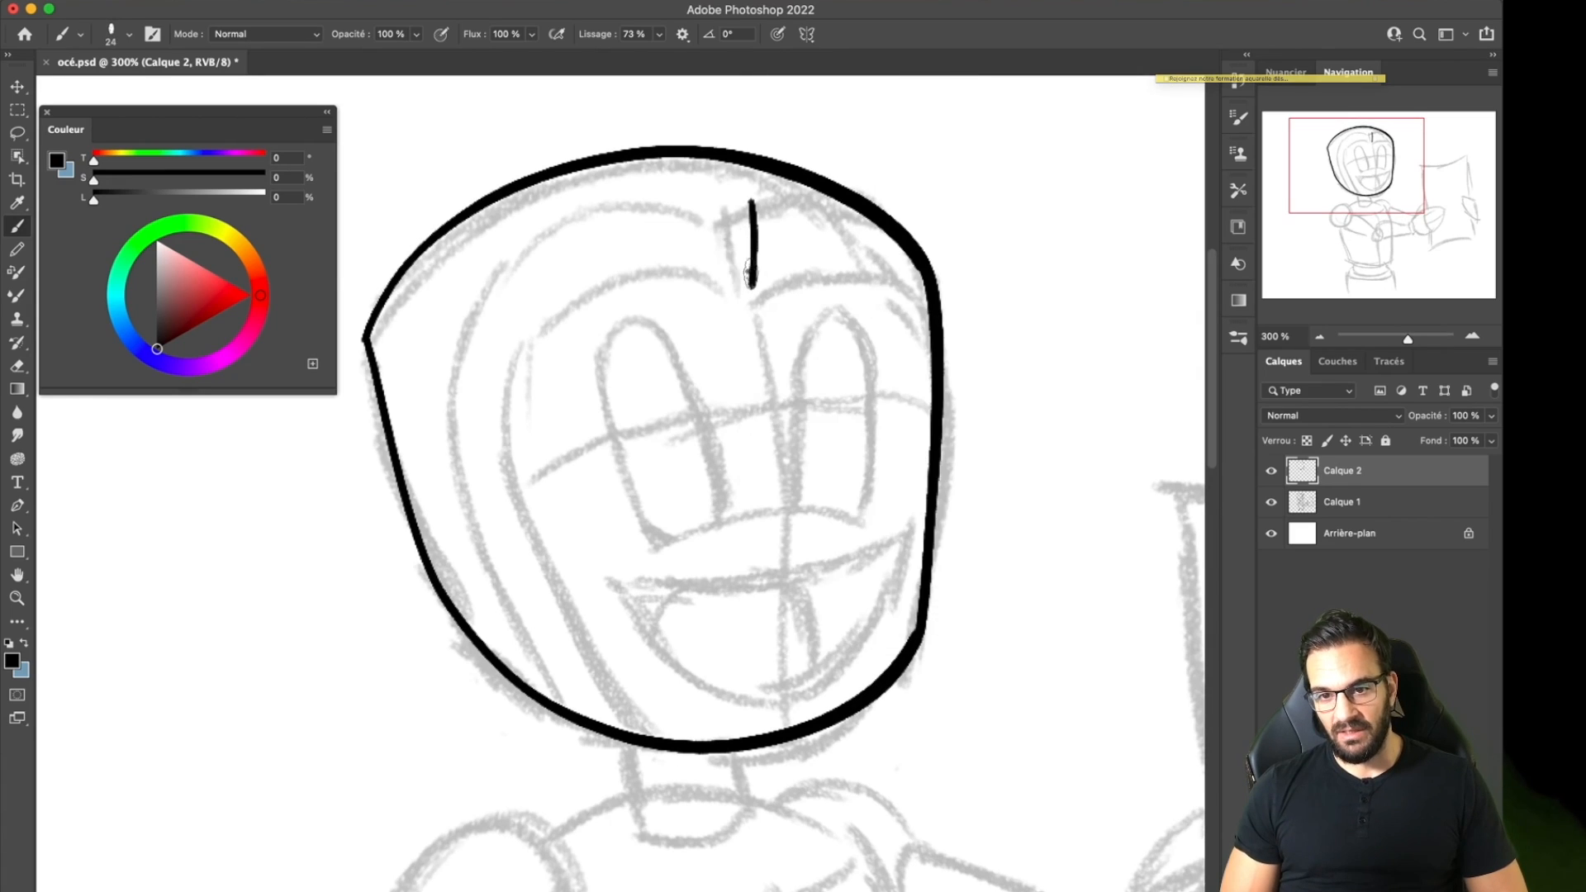
Ink the inner curves of the helmet band around the face, on both sides of the forehead line.
{"action": "left_click_drag", "start_coordinate": [690, 252], "coordinate": [611, 252]}
{"action": "key", "text": "super+z"}
{"action": "mouse_move", "coordinate": [748, 282]}
{"action": "left_mouse_down"}
{"action": "mouse_move", "coordinate": [522, 346]}
{"action": "mouse_move", "coordinate": [589, 677]}
{"action": "mouse_move", "coordinate": [663, 761]}
{"action": "left_mouse_up"}
{"action": "mouse_move", "coordinate": [751, 201]}
{"action": "left_mouse_down"}
{"action": "mouse_move", "coordinate": [540, 228]}
{"action": "mouse_move", "coordinate": [623, 186]}
{"action": "mouse_move", "coordinate": [480, 277]}
{"action": "mouse_move", "coordinate": [443, 445]}
{"action": "mouse_move", "coordinate": [487, 601]}
{"action": "mouse_move", "coordinate": [550, 706]}
{"action": "left_mouse_up"}
{"action": "key", "text": "super+z"}
{"action": "key", "text": "super+z"}
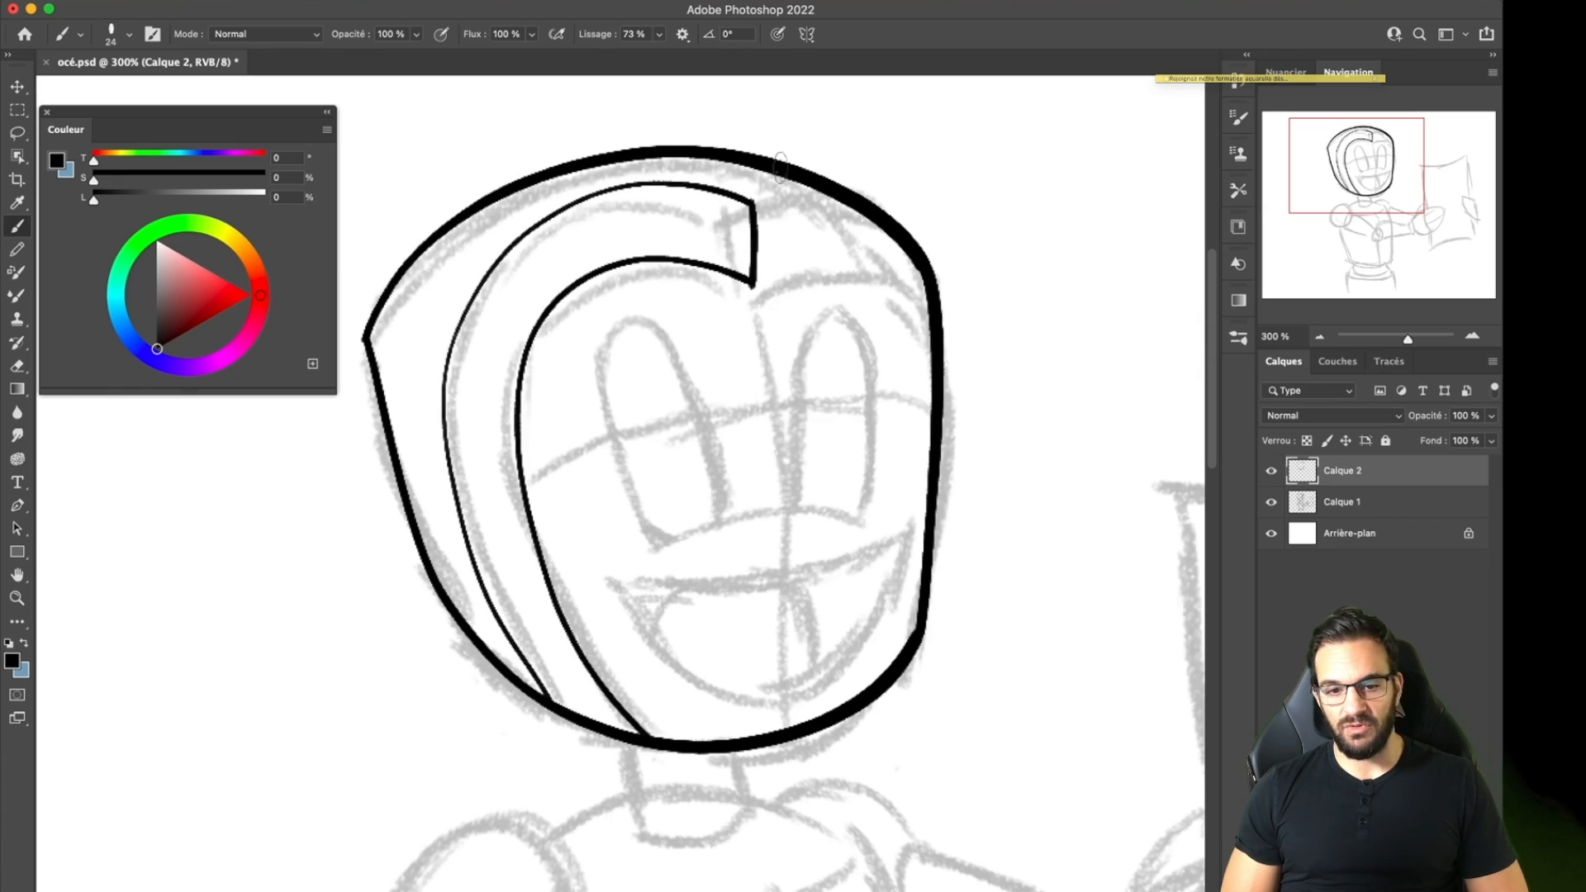
{"action": "mouse_move", "coordinate": [752, 280]}
{"action": "left_mouse_down"}
{"action": "mouse_move", "coordinate": [900, 272]}
{"action": "mouse_move", "coordinate": [931, 347]}
{"action": "left_mouse_up"}
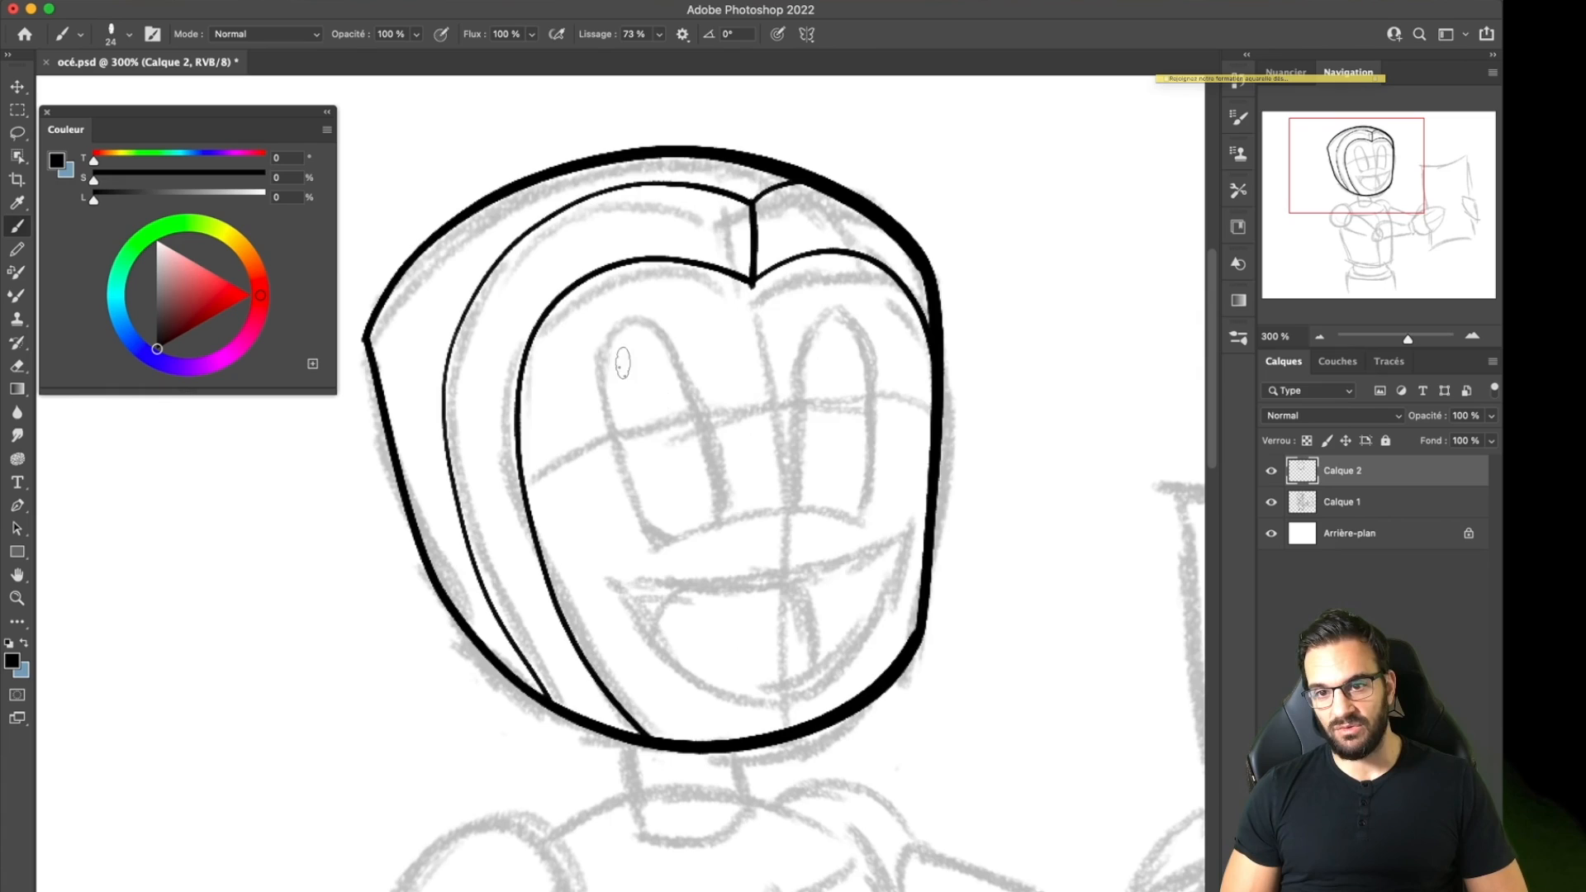
Ink the two tall rounded eyes with slightly curved bottom edges.
{"action": "mouse_move", "coordinate": [639, 515]}
{"action": "left_mouse_down"}
{"action": "mouse_move", "coordinate": [709, 503]}
{"action": "mouse_move", "coordinate": [608, 386]}
{"action": "mouse_move", "coordinate": [652, 294]}
{"action": "mouse_move", "coordinate": [697, 386]}
{"action": "mouse_move", "coordinate": [711, 529]}
{"action": "mouse_move", "coordinate": [600, 389]}
{"action": "mouse_move", "coordinate": [665, 301]}
{"action": "mouse_move", "coordinate": [720, 422]}
{"action": "mouse_move", "coordinate": [717, 506]}
{"action": "left_mouse_up"}
{"action": "key", "text": "super+z"}
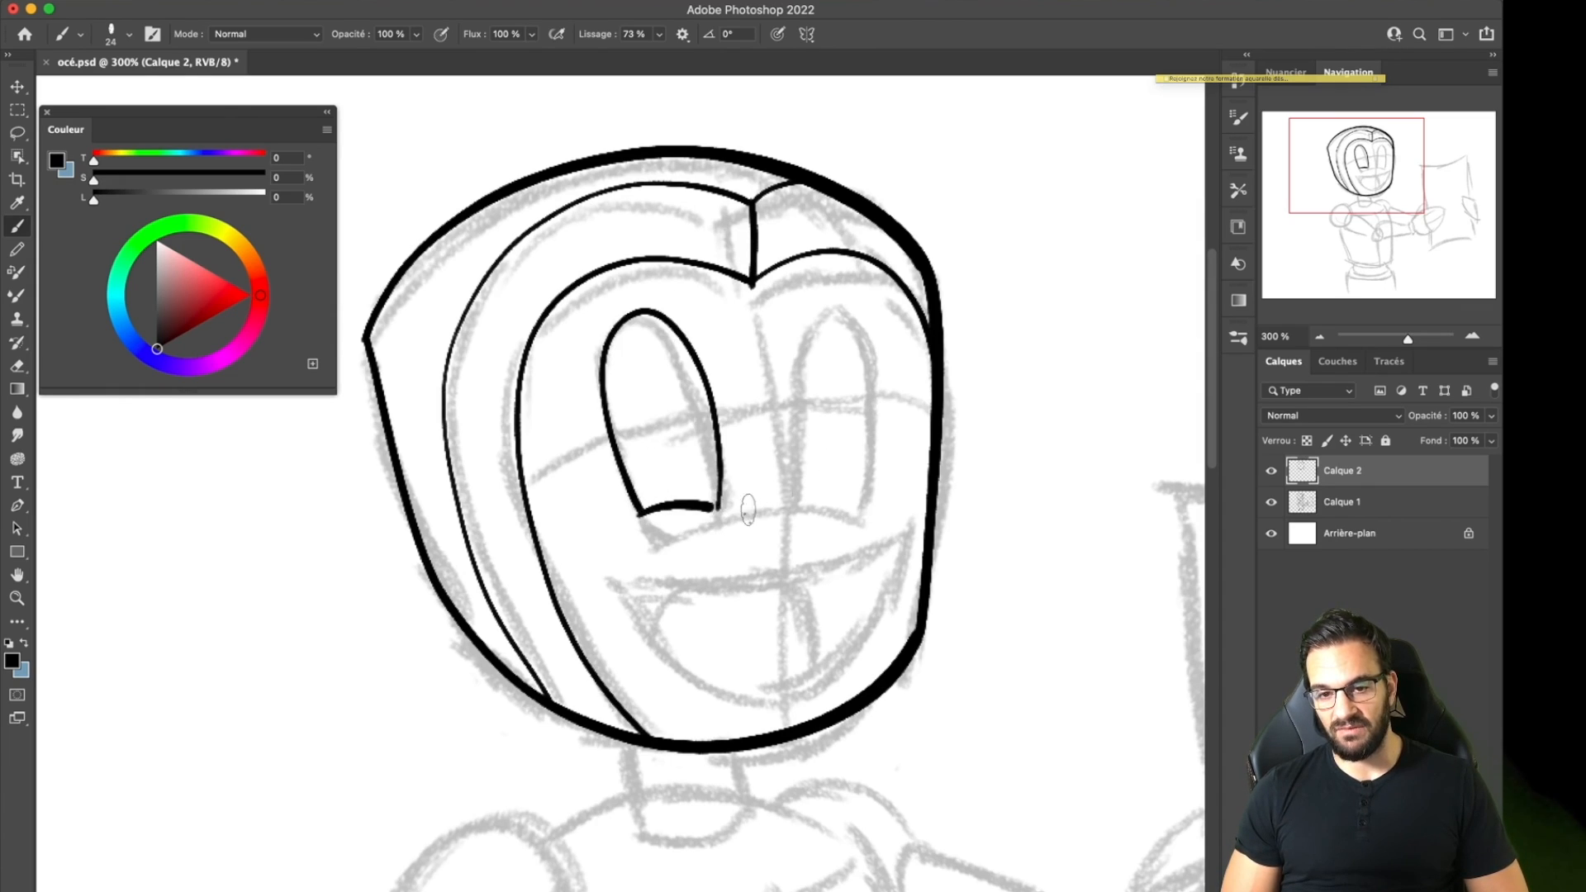
{"action": "mouse_move", "coordinate": [809, 443]}
{"action": "left_mouse_down"}
{"action": "mouse_move", "coordinate": [754, 488]}
{"action": "mouse_move", "coordinate": [818, 543]}
{"action": "left_mouse_up"}
{"action": "key", "text": "super+z"}
{"action": "key", "text": "super+z"}
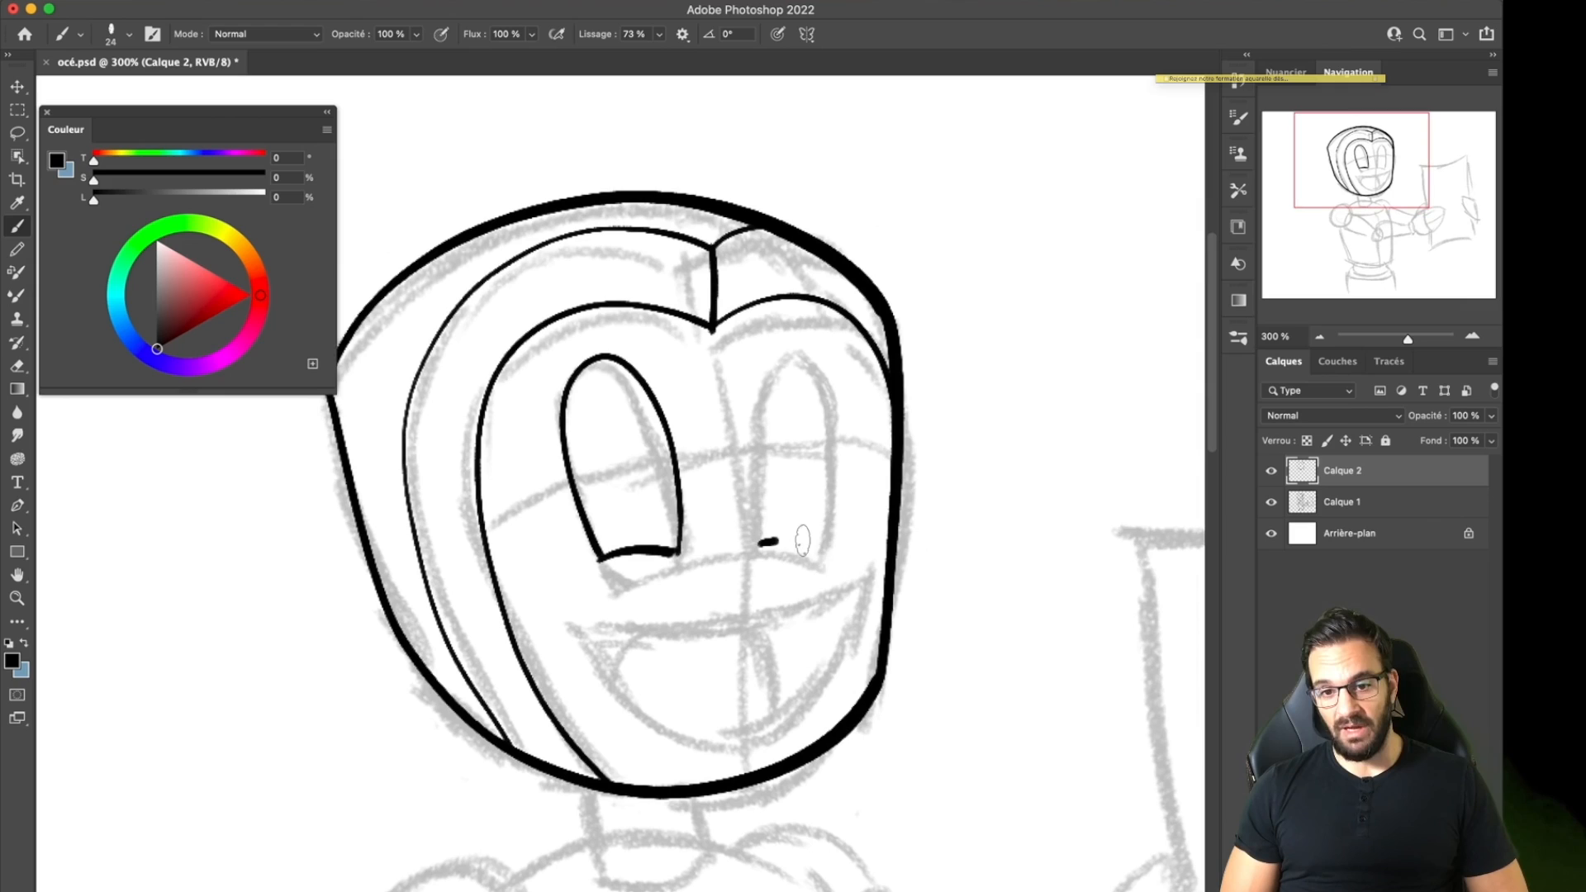
{"action": "mouse_move", "coordinate": [757, 529]}
{"action": "left_mouse_down"}
{"action": "mouse_move", "coordinate": [826, 355]}
{"action": "mouse_move", "coordinate": [818, 526]}
{"action": "left_mouse_up"}
Ink the wide smiling mouth with a curved upper lip line and a deep lower curve.
{"action": "mouse_move", "coordinate": [567, 619]}
{"action": "left_mouse_down"}
{"action": "mouse_move", "coordinate": [705, 623]}
{"action": "mouse_move", "coordinate": [690, 637]}
{"action": "mouse_move", "coordinate": [873, 545]}
{"action": "left_mouse_up"}
{"action": "key", "text": "super+z"}
{"action": "key", "text": "super+z"}
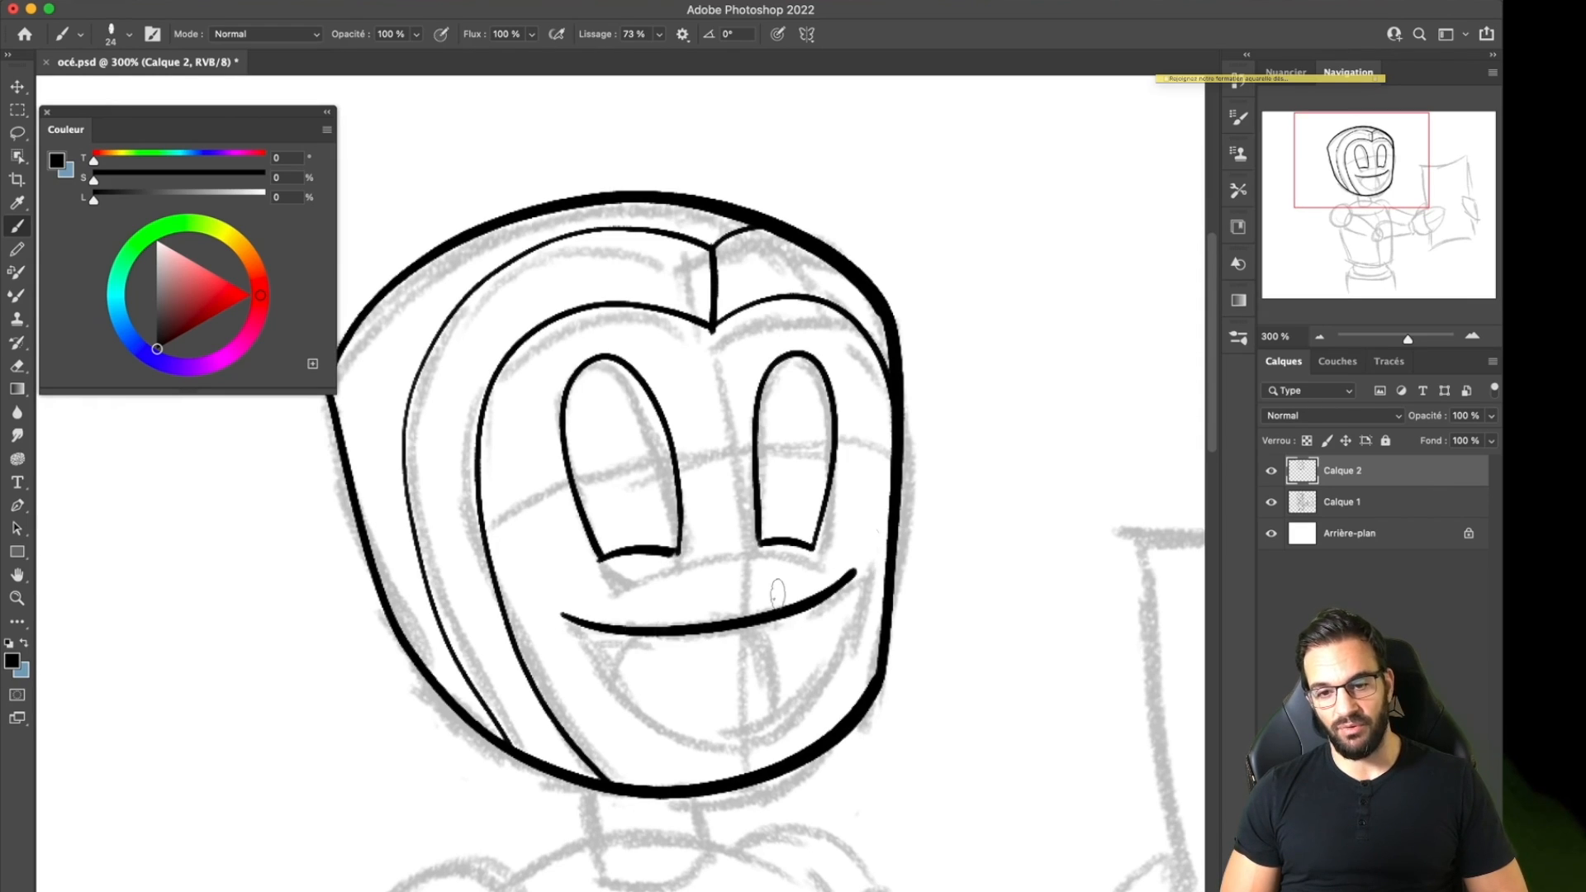
{"action": "mouse_move", "coordinate": [588, 632]}
{"action": "left_mouse_down"}
{"action": "mouse_move", "coordinate": [735, 741]}
{"action": "mouse_move", "coordinate": [852, 576]}
{"action": "left_mouse_up"}
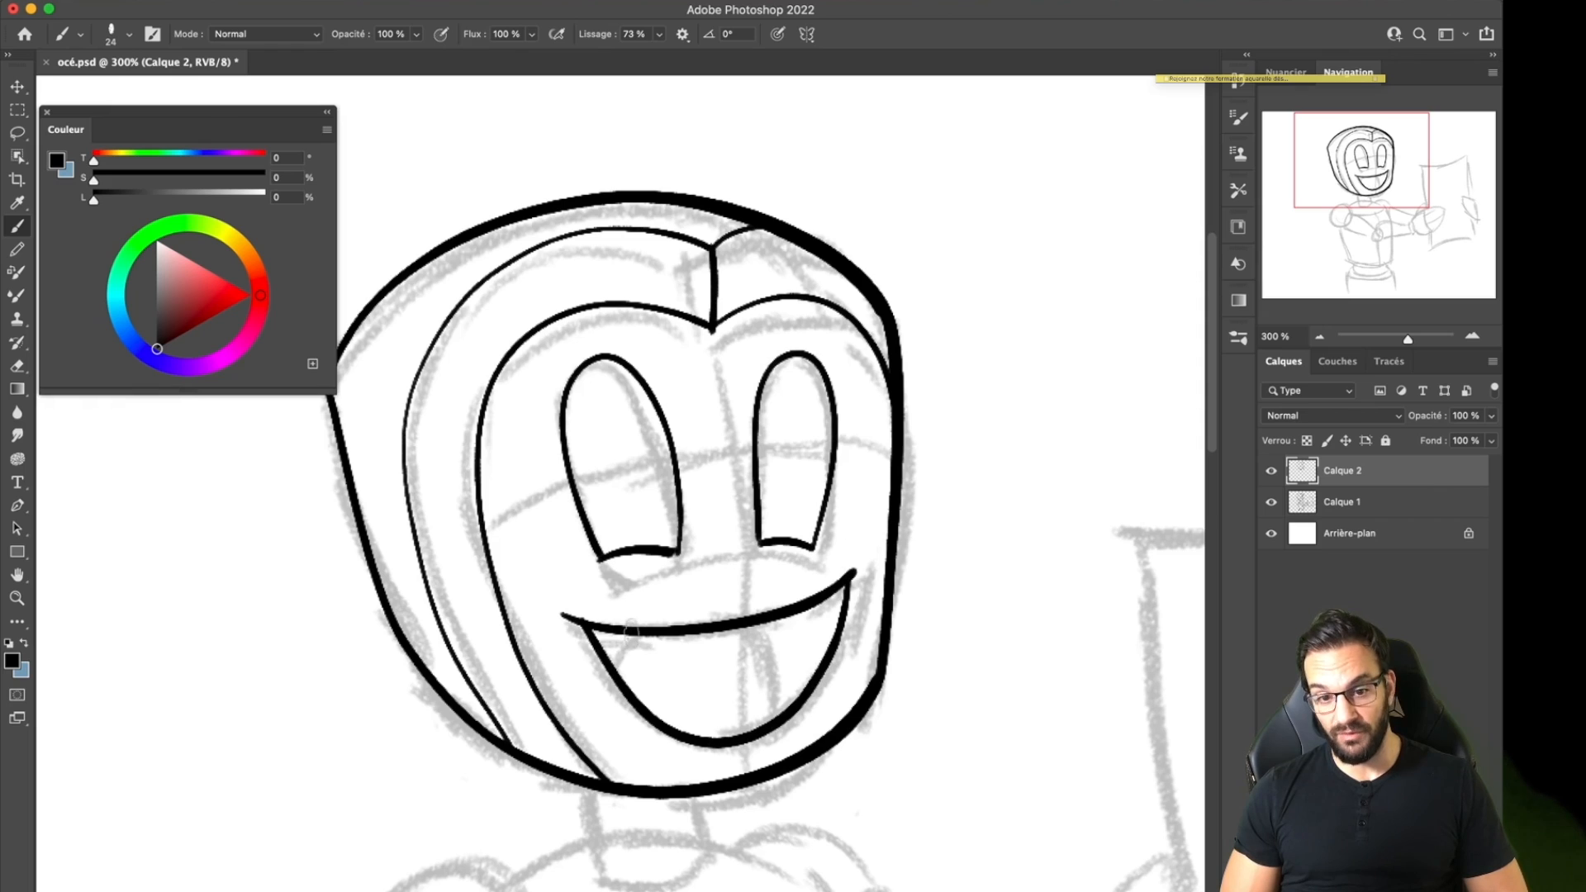
Lasso the face's left eye, then scale it to 108.44% and rotate it -4.60° with Free Transform.
{"action": "key", "text": "l"}
{"action": "mouse_move", "coordinate": [624, 328]}
{"action": "left_mouse_down"}
{"action": "mouse_move", "coordinate": [538, 407]}
{"action": "mouse_move", "coordinate": [634, 327]}
{"action": "left_mouse_up"}
{"action": "key", "text": "super+t"}
{"action": "left_click_drag", "start_coordinate": [519, 325], "coordinate": [501, 301]}
{"action": "left_click_drag", "start_coordinate": [610, 493], "coordinate": [613, 509]}
{"action": "left_click_drag", "start_coordinate": [742, 567], "coordinate": [749, 551]}
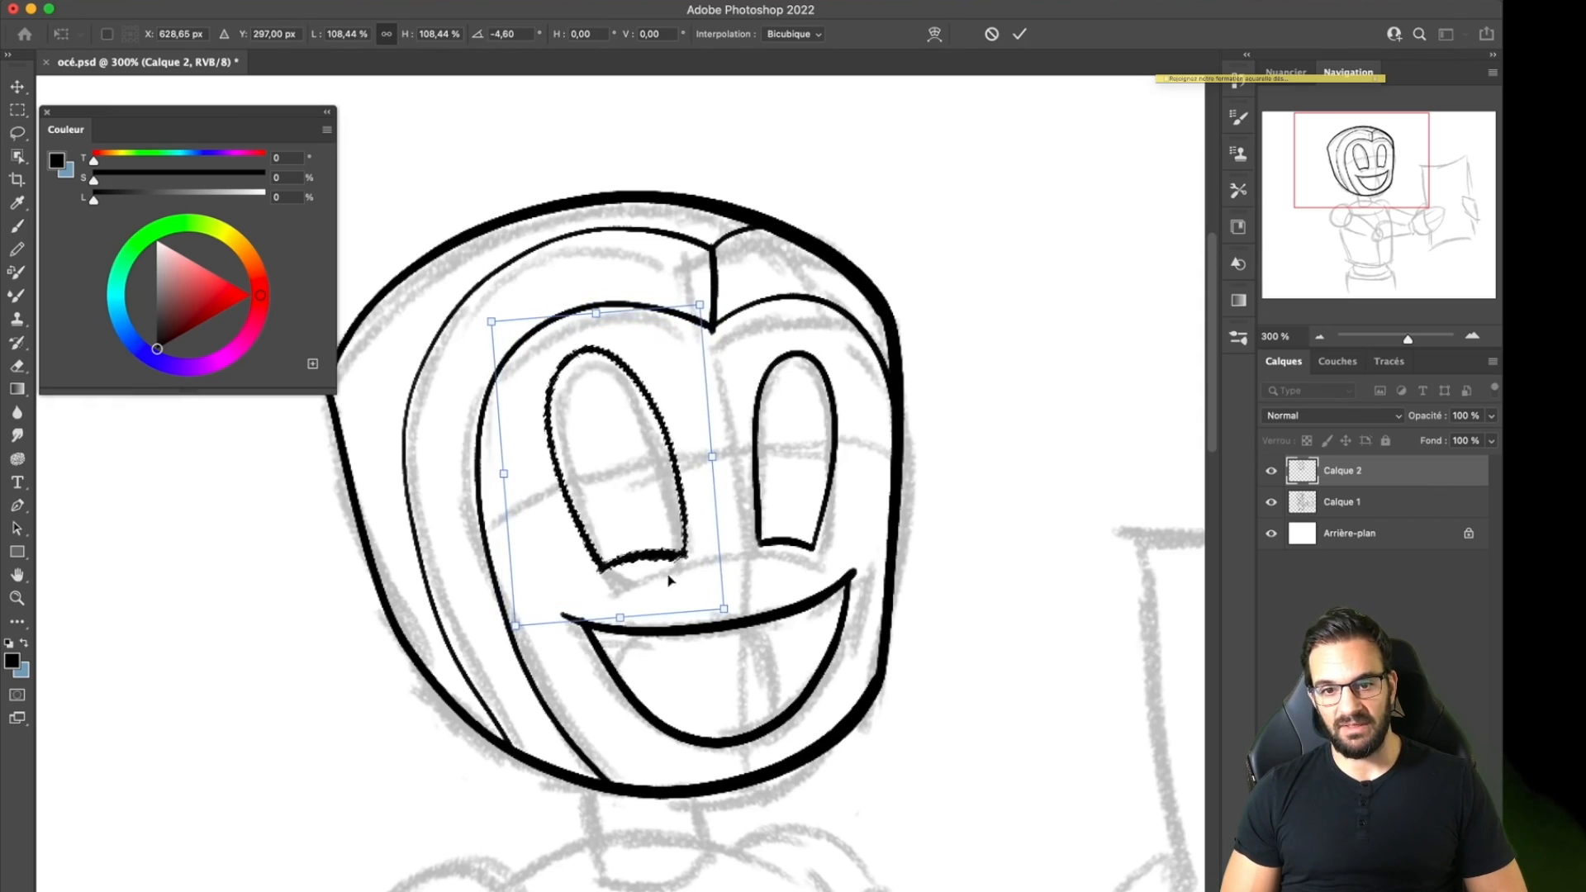
{"action": "key", "text": "Return"}
Lasso the face's right eye, slightly enlarge and rotate it with Free Transform, deselect, and return to the Brush tool.
{"action": "left_click_drag", "start_coordinate": [759, 336], "coordinate": [755, 337]}
{"action": "key", "text": "super+t"}
{"action": "left_click_drag", "start_coordinate": [855, 567], "coordinate": [861, 576]}
{"action": "left_click_drag", "start_coordinate": [833, 533], "coordinate": [837, 524]}
{"action": "key", "text": "Return"}
{"action": "key", "text": "super+d"}
{"action": "key", "text": "b"}
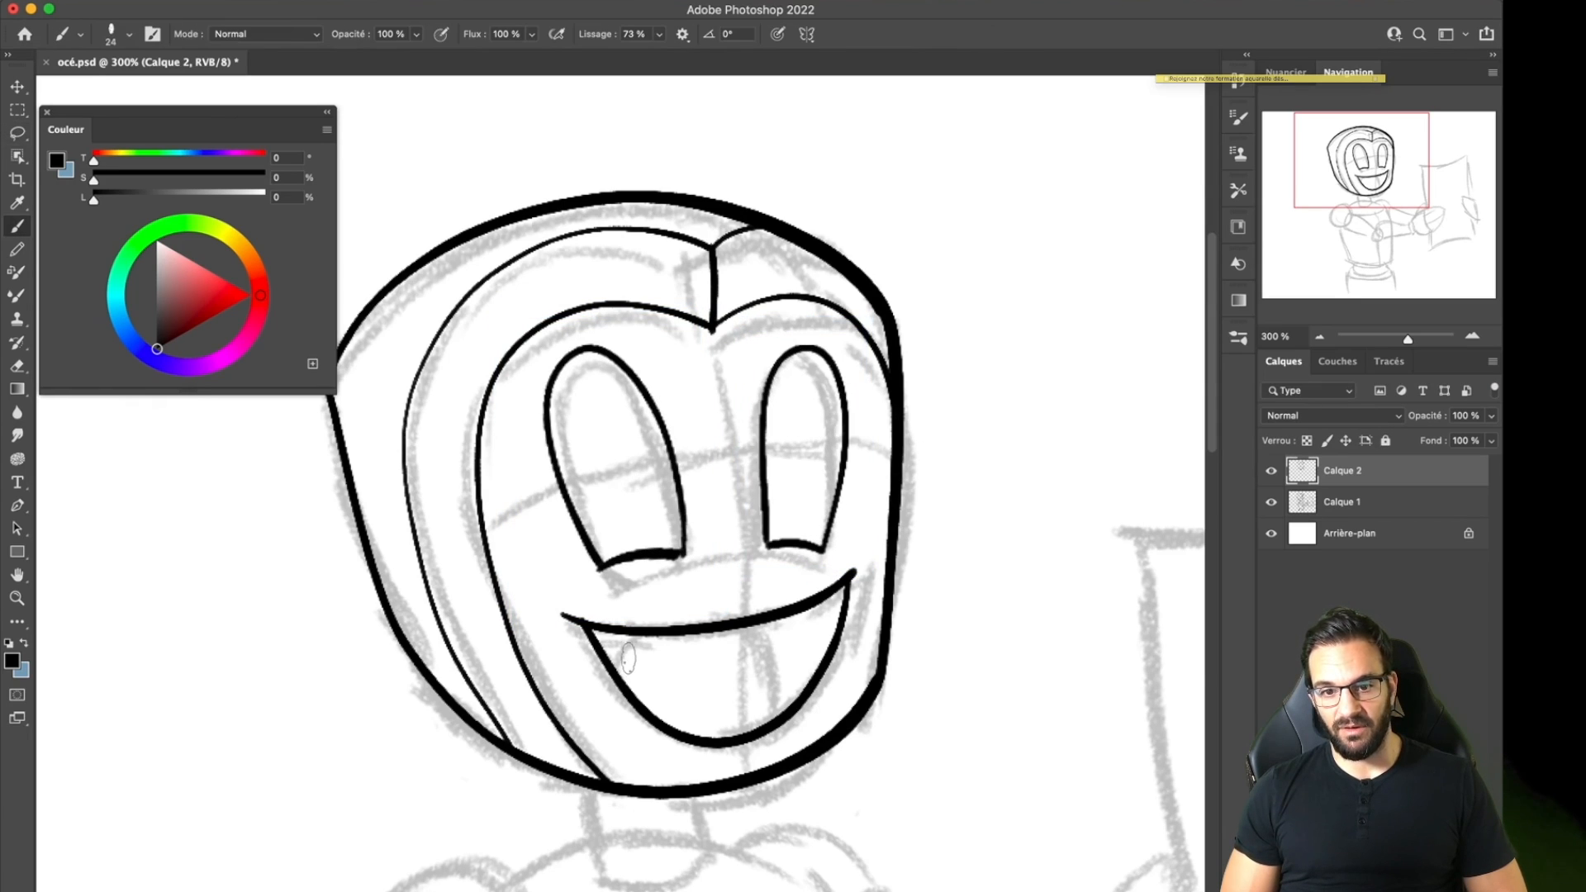
Ink the tongue inside the mouth and the small creases at both mouth corners.
{"action": "left_click_drag", "start_coordinate": [743, 632], "coordinate": [769, 715]}
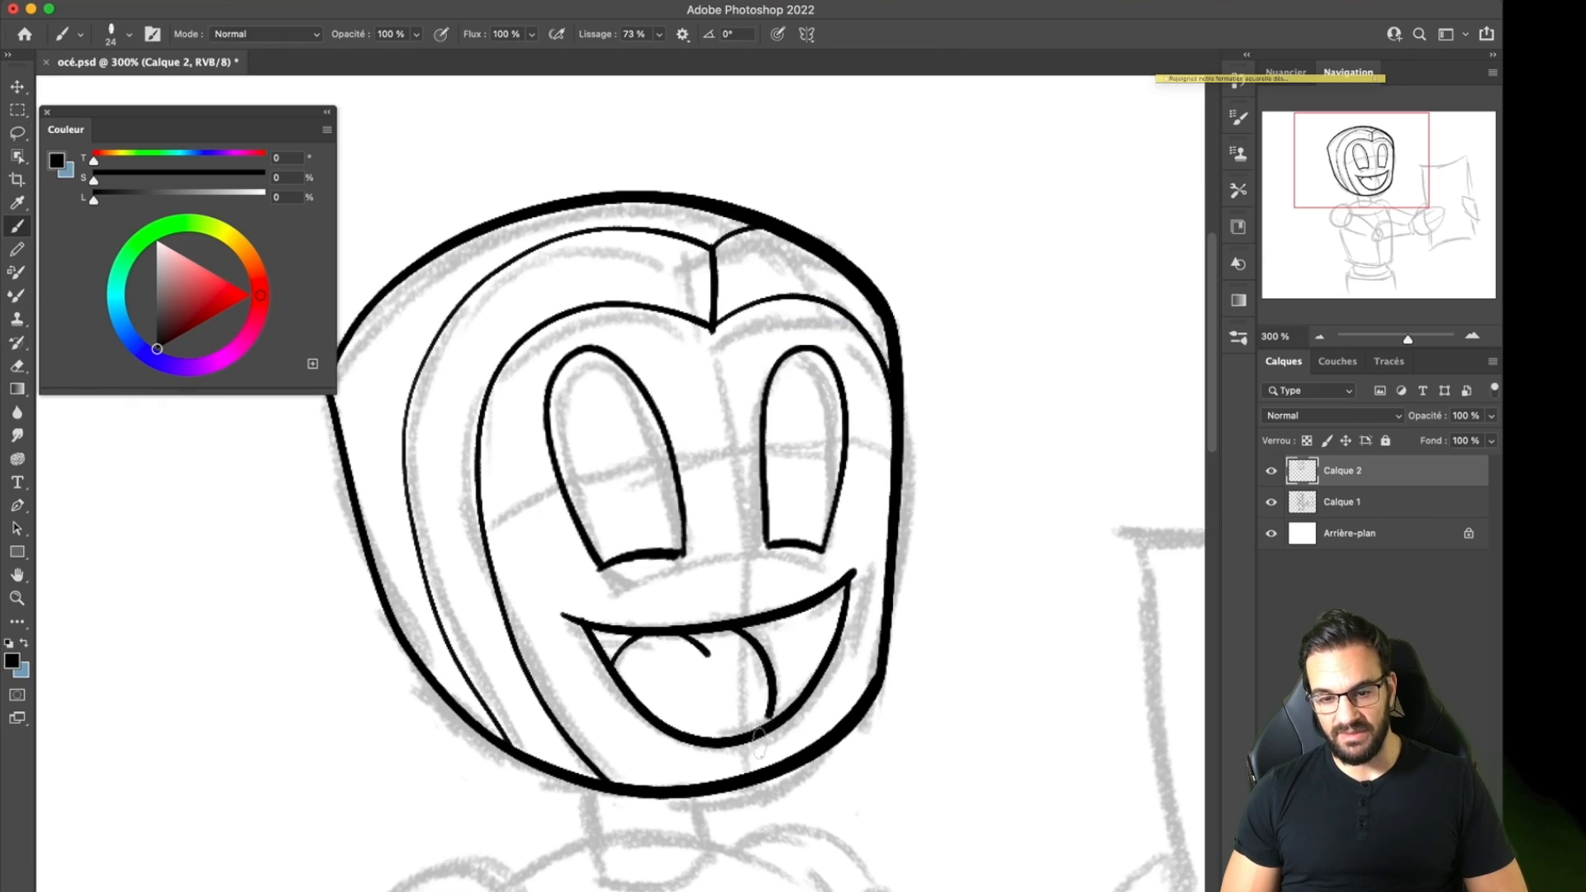
{"action": "key", "text": "super+z"}
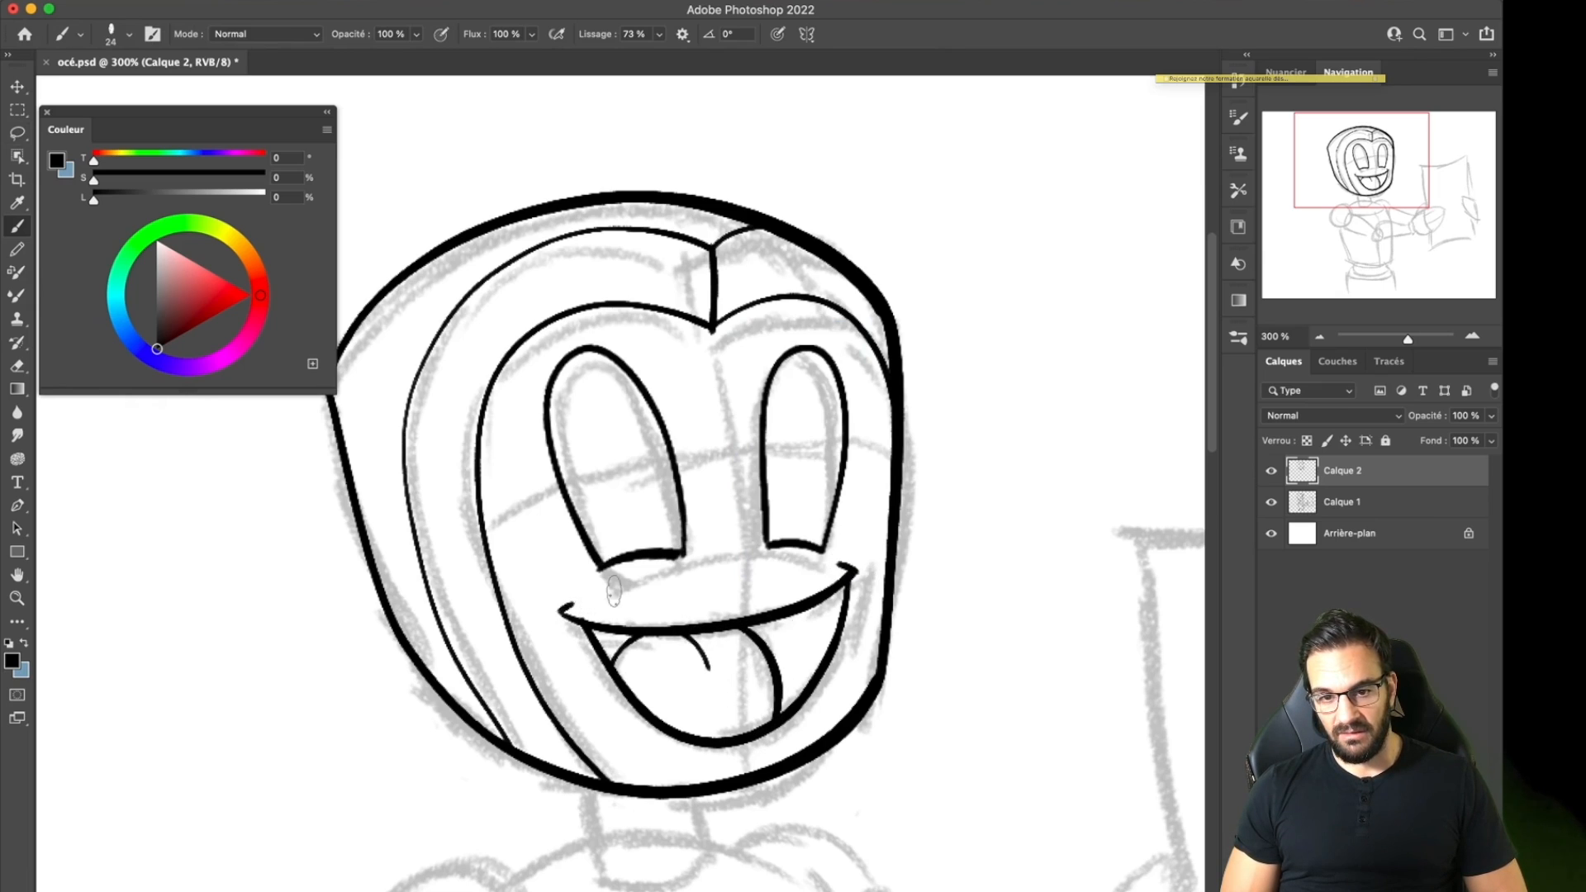
Ink the cylindrical neck below the head and the torso's top curve on either side of it.
{"action": "scroll", "coordinate": [731, 608], "scroll_direction": "down", "scroll_amount": 5}
{"action": "left_click_drag", "start_coordinate": [561, 446], "coordinate": [572, 487]}
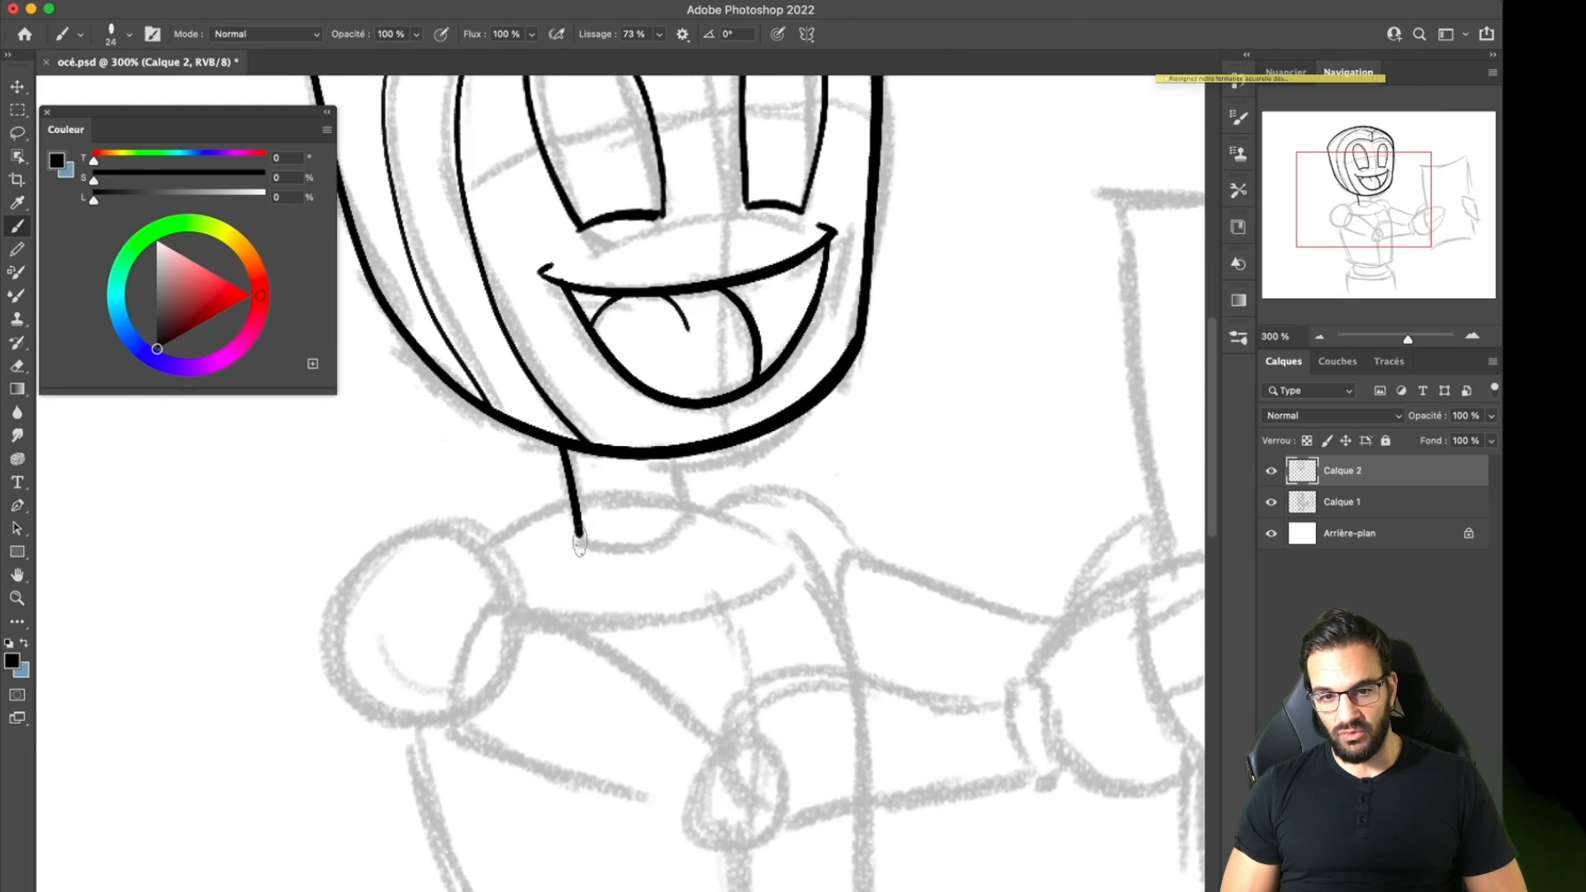
{"action": "left_click_drag", "start_coordinate": [671, 529], "coordinate": [687, 520]}
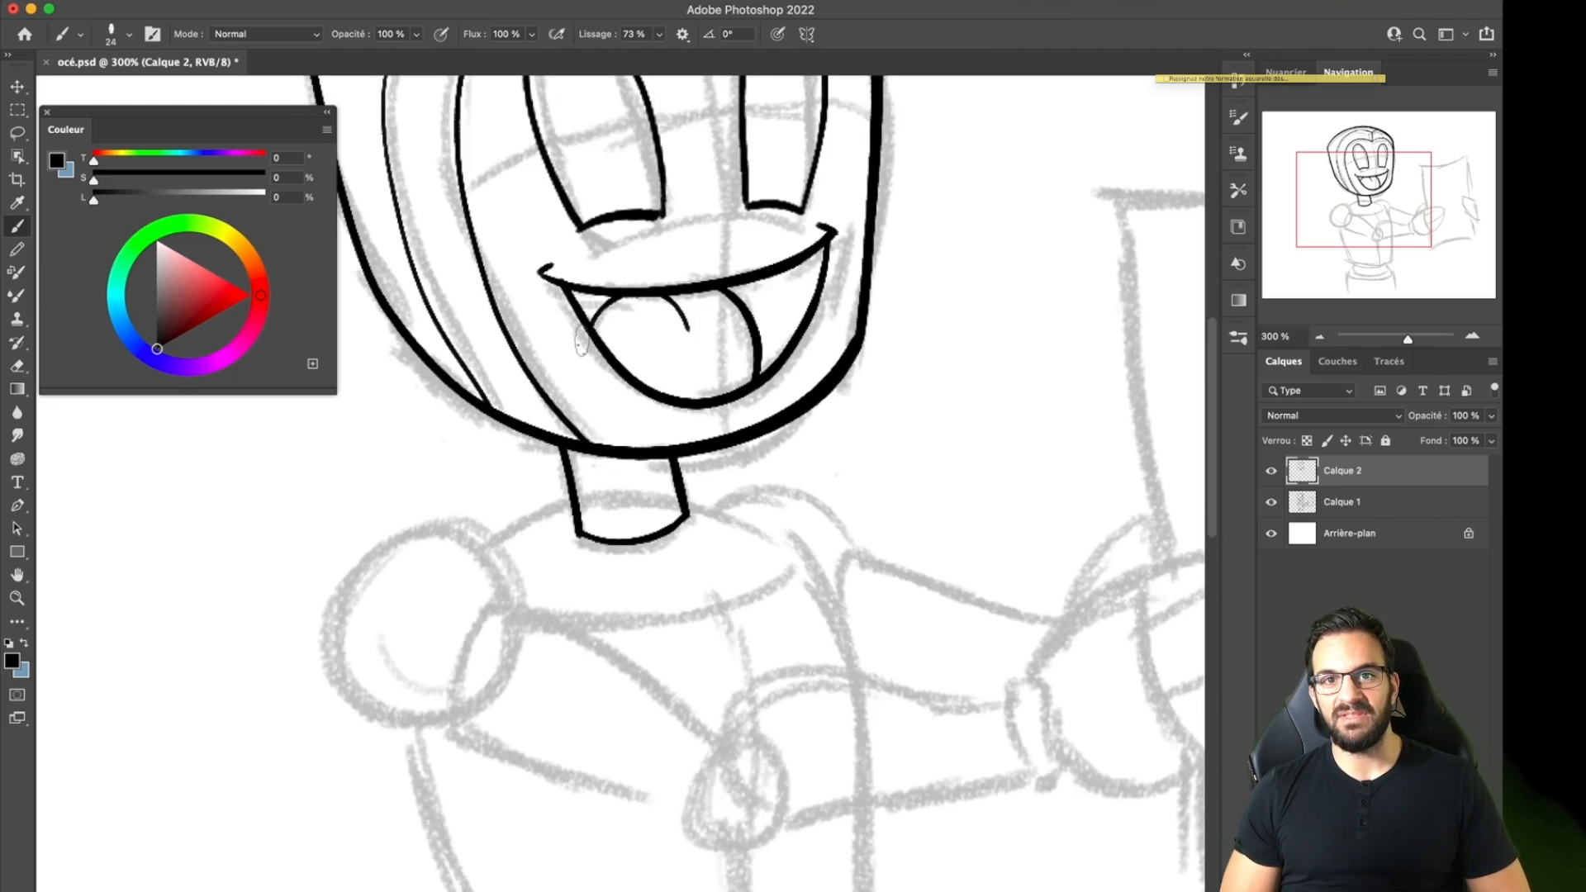
{"action": "left_click_drag", "start_coordinate": [475, 534], "coordinate": [570, 485]}
{"action": "left_click_drag", "start_coordinate": [679, 475], "coordinate": [731, 493]}
Try to ink the curved seam where the near shoulder meets the torso.
{"action": "mouse_move", "coordinate": [473, 536]}
{"action": "left_mouse_down"}
{"action": "mouse_move", "coordinate": [413, 532]}
{"action": "mouse_move", "coordinate": [426, 723]}
{"action": "mouse_move", "coordinate": [520, 632]}
{"action": "left_mouse_up"}
{"action": "key", "text": "ctrl+z"}
{"action": "mouse_move", "coordinate": [442, 726]}
{"action": "left_mouse_down"}
{"action": "mouse_move", "coordinate": [487, 607]}
{"action": "mouse_move", "coordinate": [505, 611]}
{"action": "left_mouse_up"}
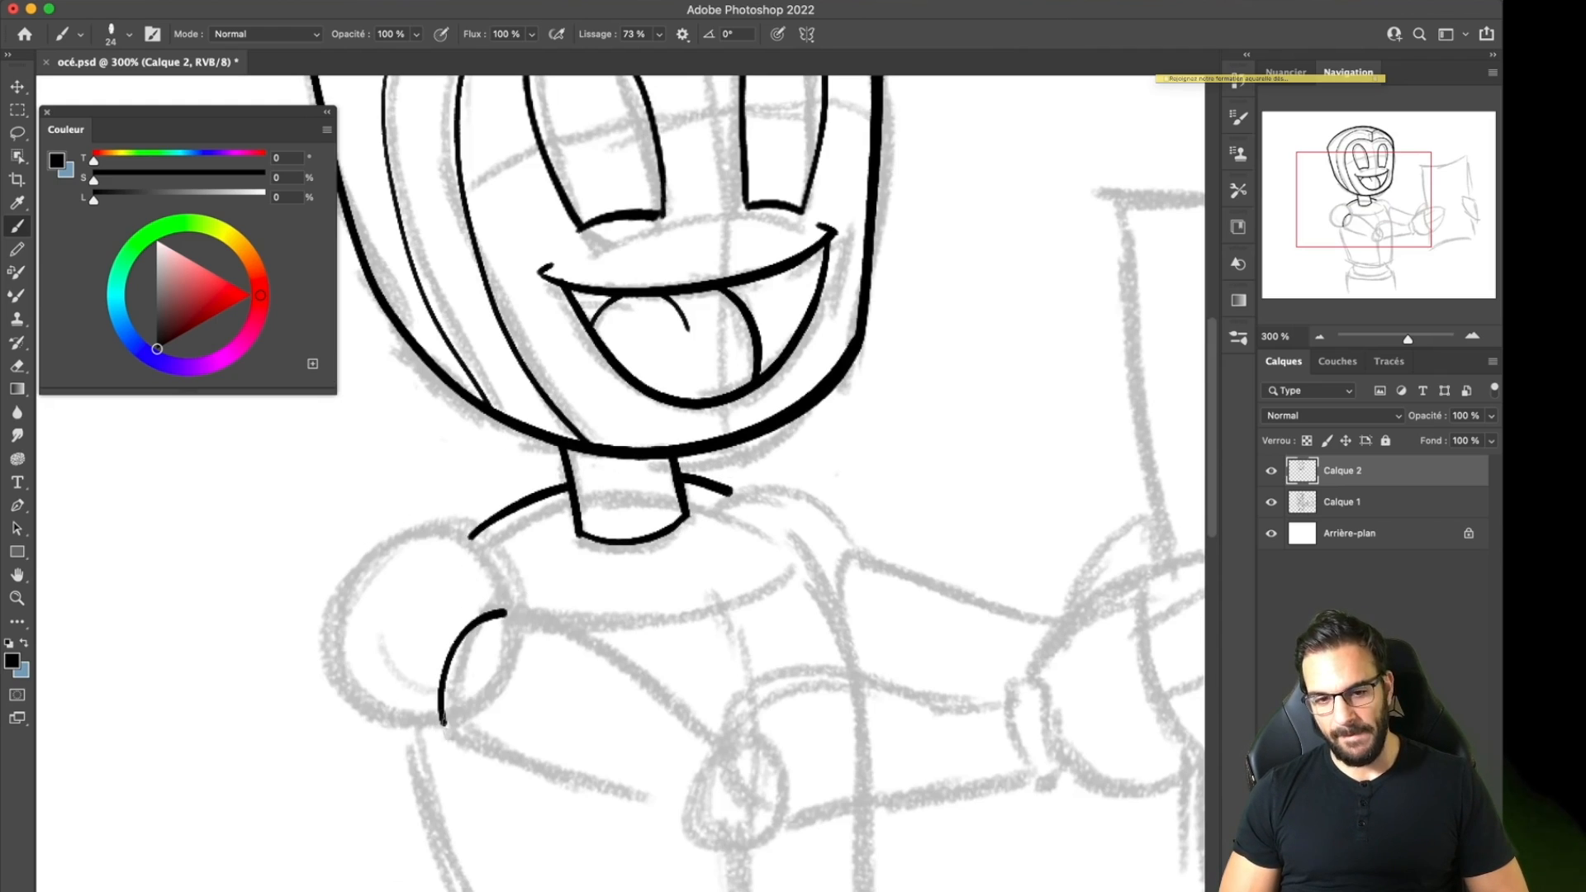
{"action": "key", "text": "ctrl+z"}
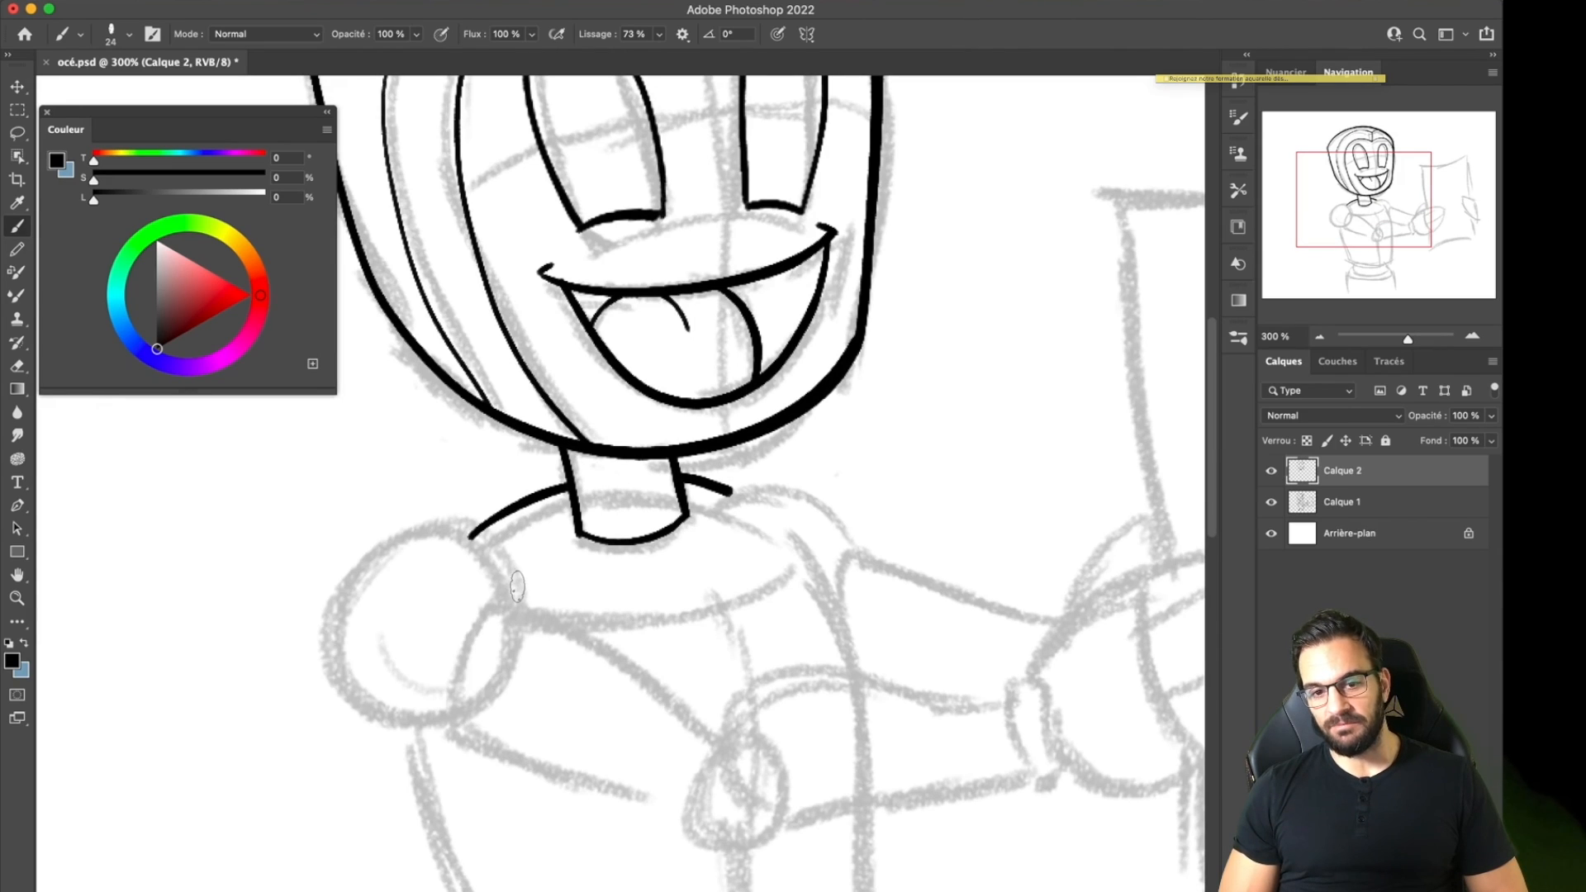
Ink the near shoulder ball and the curved double-line cuff where it meets the upper arm.
{"action": "scroll", "coordinate": [519, 584], "scroll_direction": "down", "scroll_amount": 2}
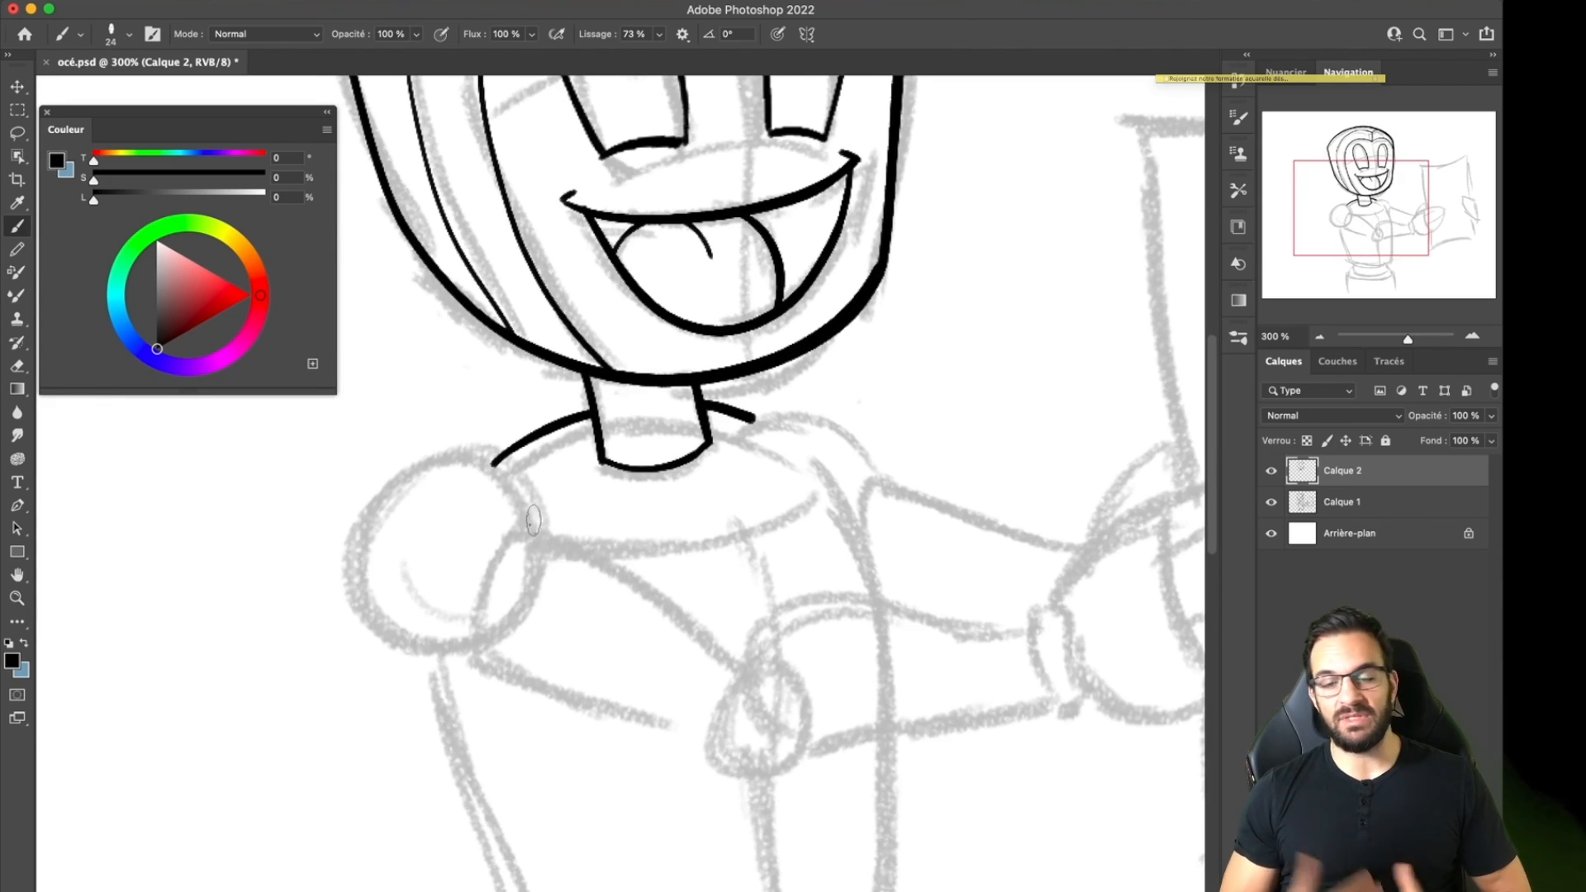
{"action": "mouse_move", "coordinate": [498, 469]}
{"action": "left_mouse_down"}
{"action": "mouse_move", "coordinate": [354, 537]}
{"action": "mouse_move", "coordinate": [475, 671]}
{"action": "left_mouse_up"}
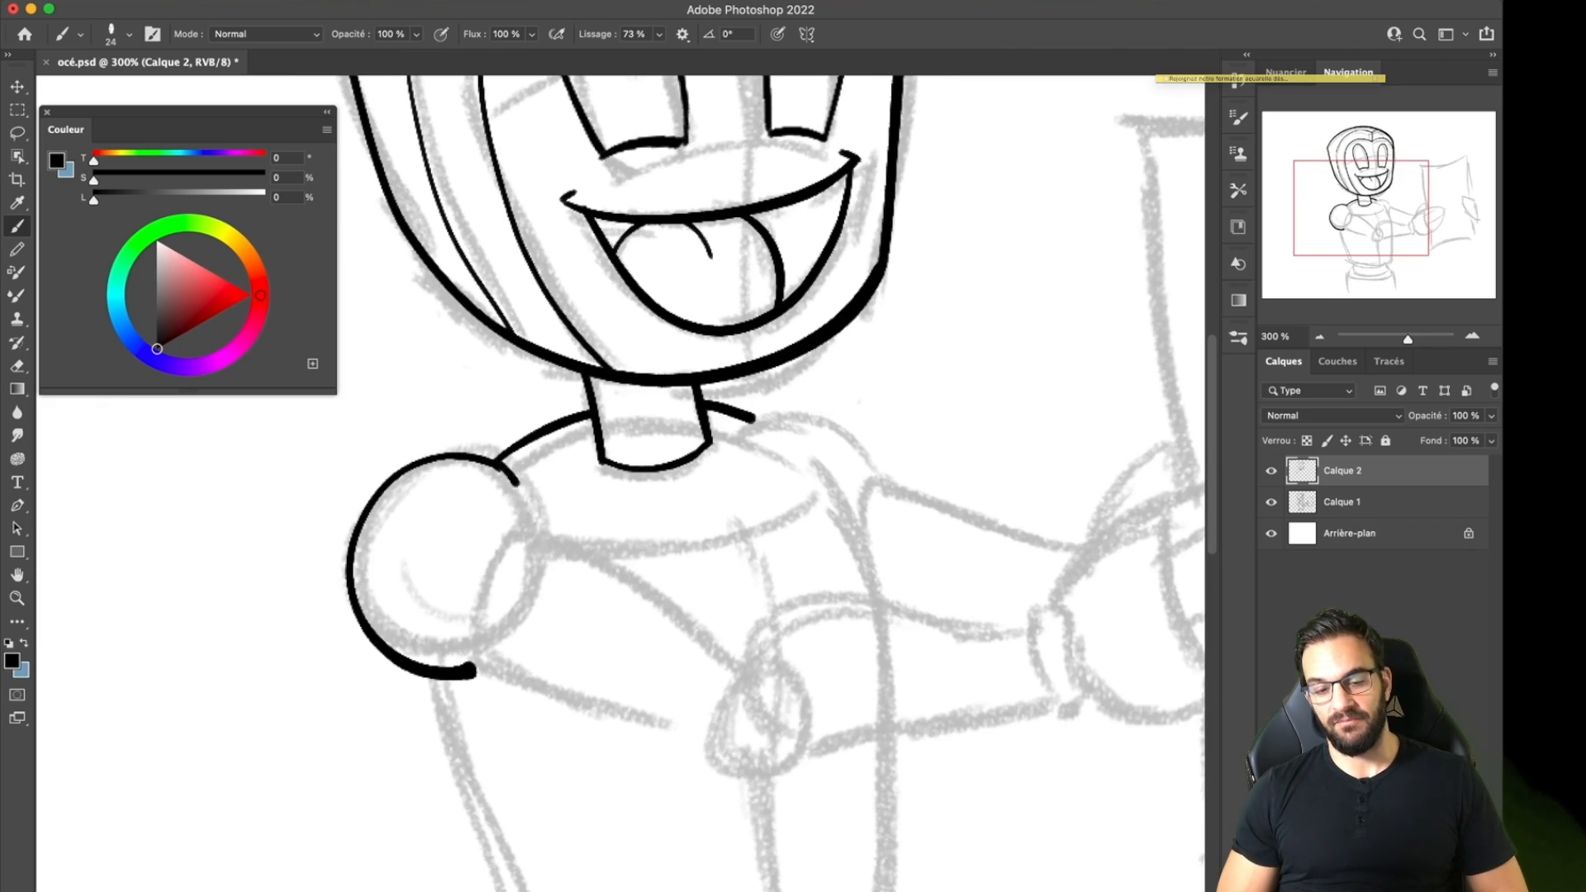
{"action": "key", "text": "ctrl+z"}
{"action": "left_click_drag", "start_coordinate": [470, 603], "coordinate": [548, 529]}
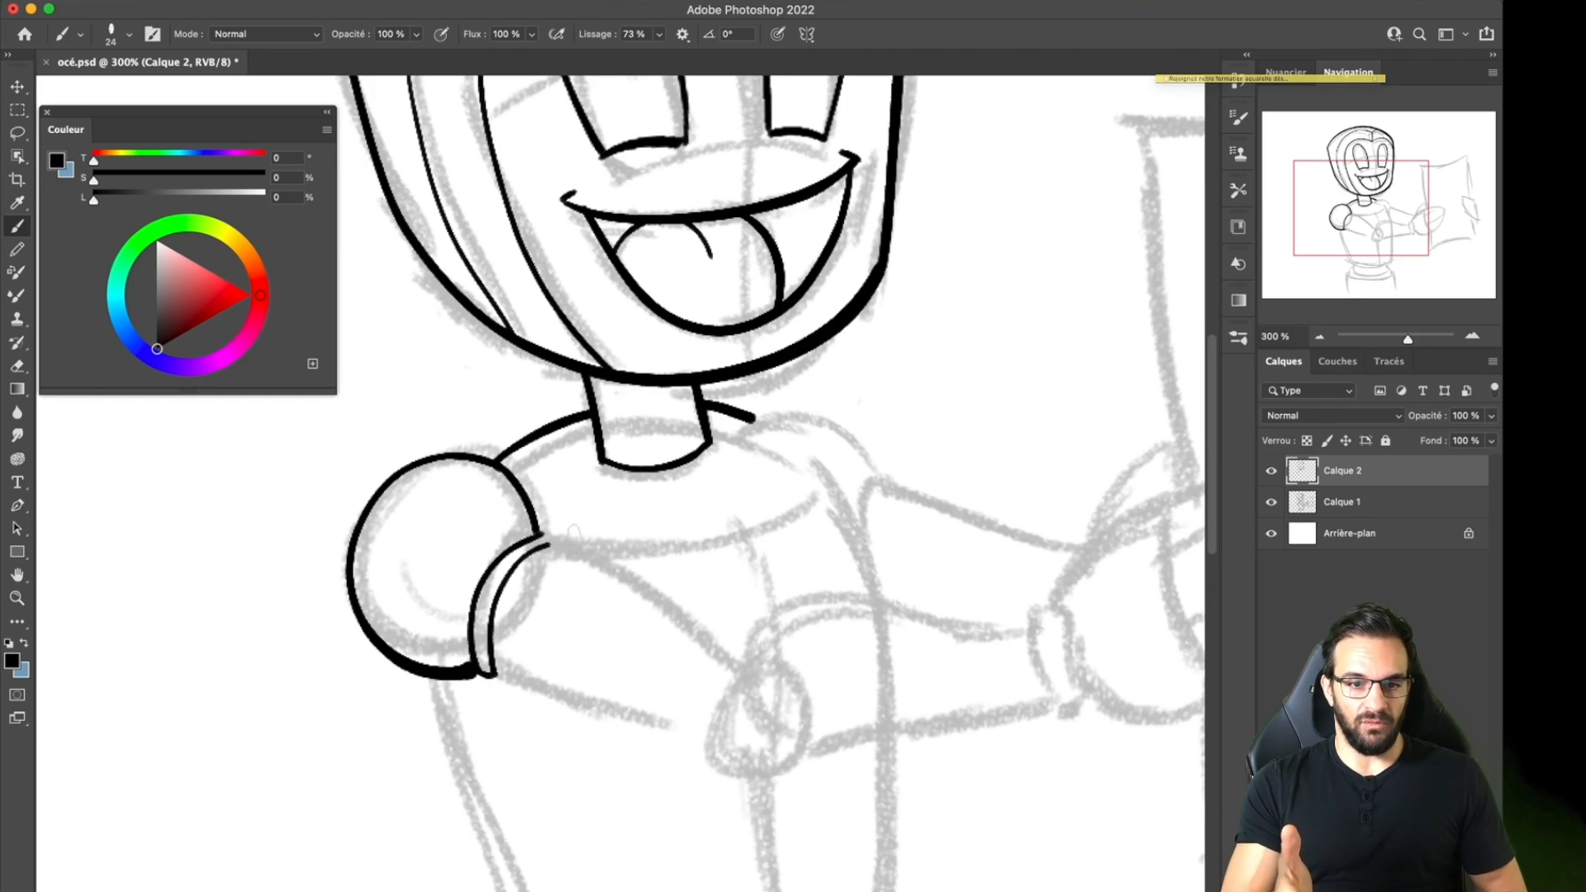
Rotate the canvas view and ink both straight sides of the near upper arm below the shoulder cuff.
{"action": "key", "text": "r"}
{"action": "left_click_drag", "start_coordinate": [620, 522], "coordinate": [508, 657]}
{"action": "mouse_move", "coordinate": [397, 533]}
{"action": "left_mouse_down"}
{"action": "mouse_move", "coordinate": [432, 492]}
{"action": "mouse_move", "coordinate": [492, 733]}
{"action": "left_mouse_up"}
{"action": "key", "text": "super+z"}
{"action": "left_click_drag", "start_coordinate": [397, 531], "coordinate": [489, 737]}
{"action": "key", "text": "super+z"}
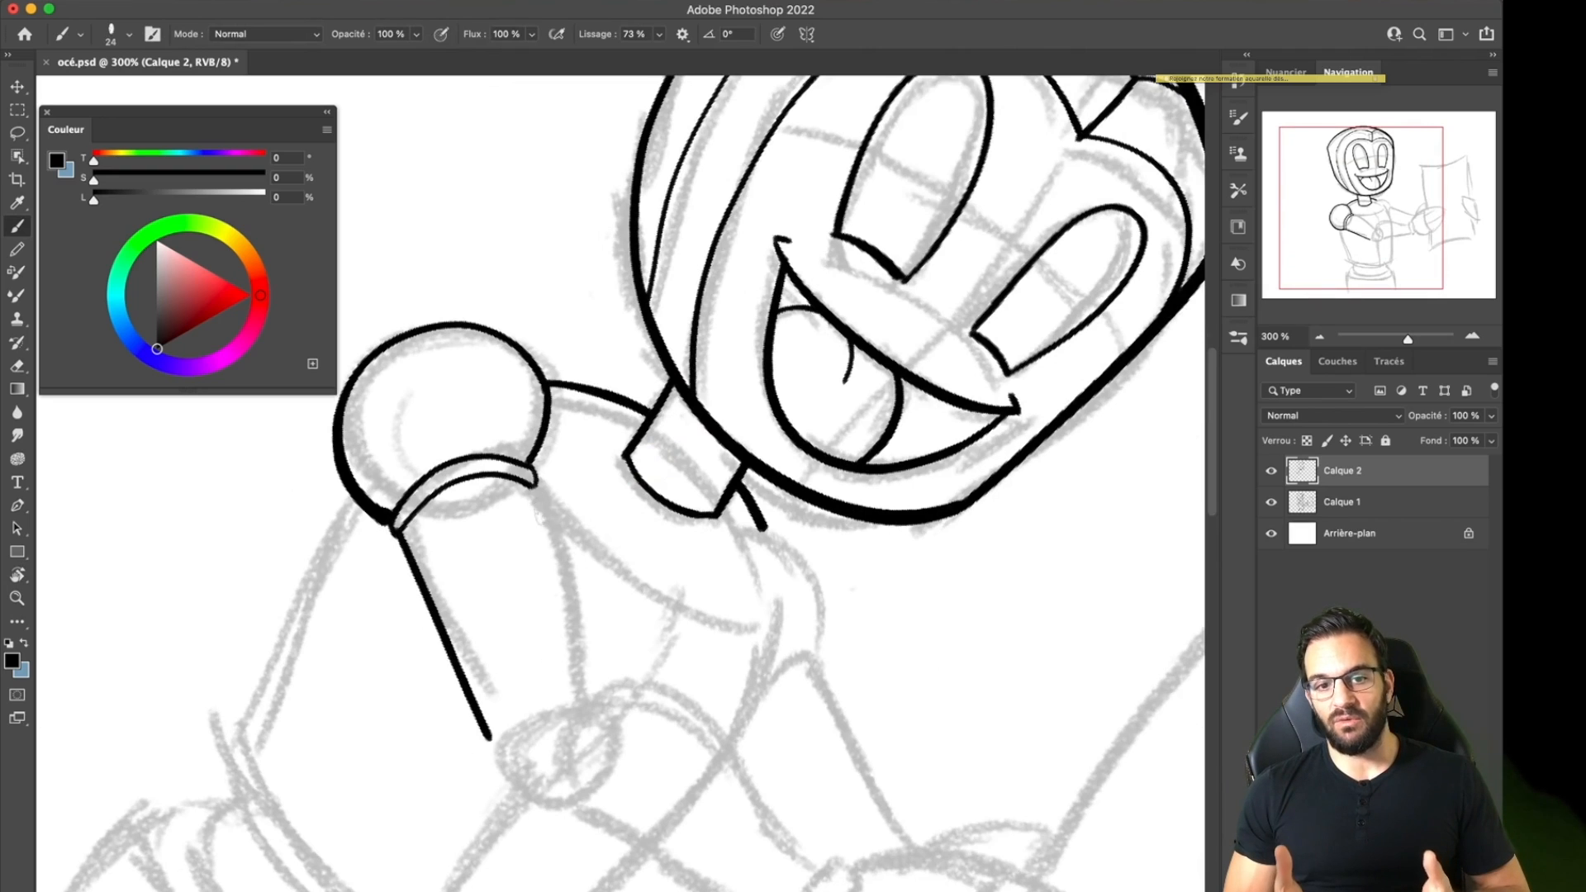
{"action": "left_click_drag", "start_coordinate": [535, 483], "coordinate": [585, 696]}
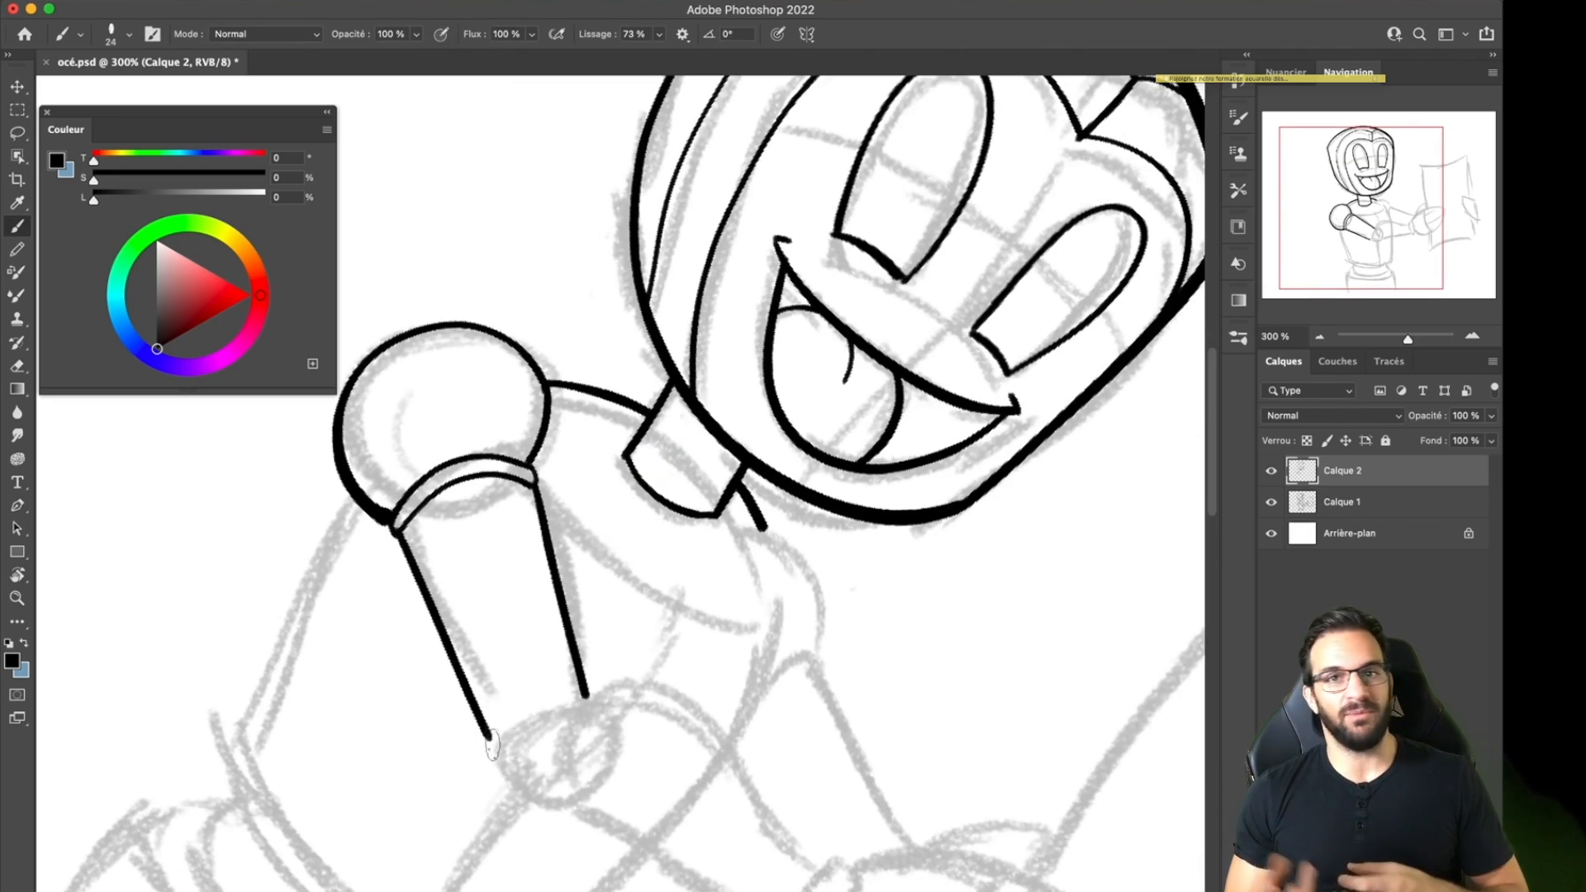
Ink the curved double-line cuff closing the near upper arm at the elbow.
{"action": "left_click_drag", "start_coordinate": [498, 760], "coordinate": [570, 700]}
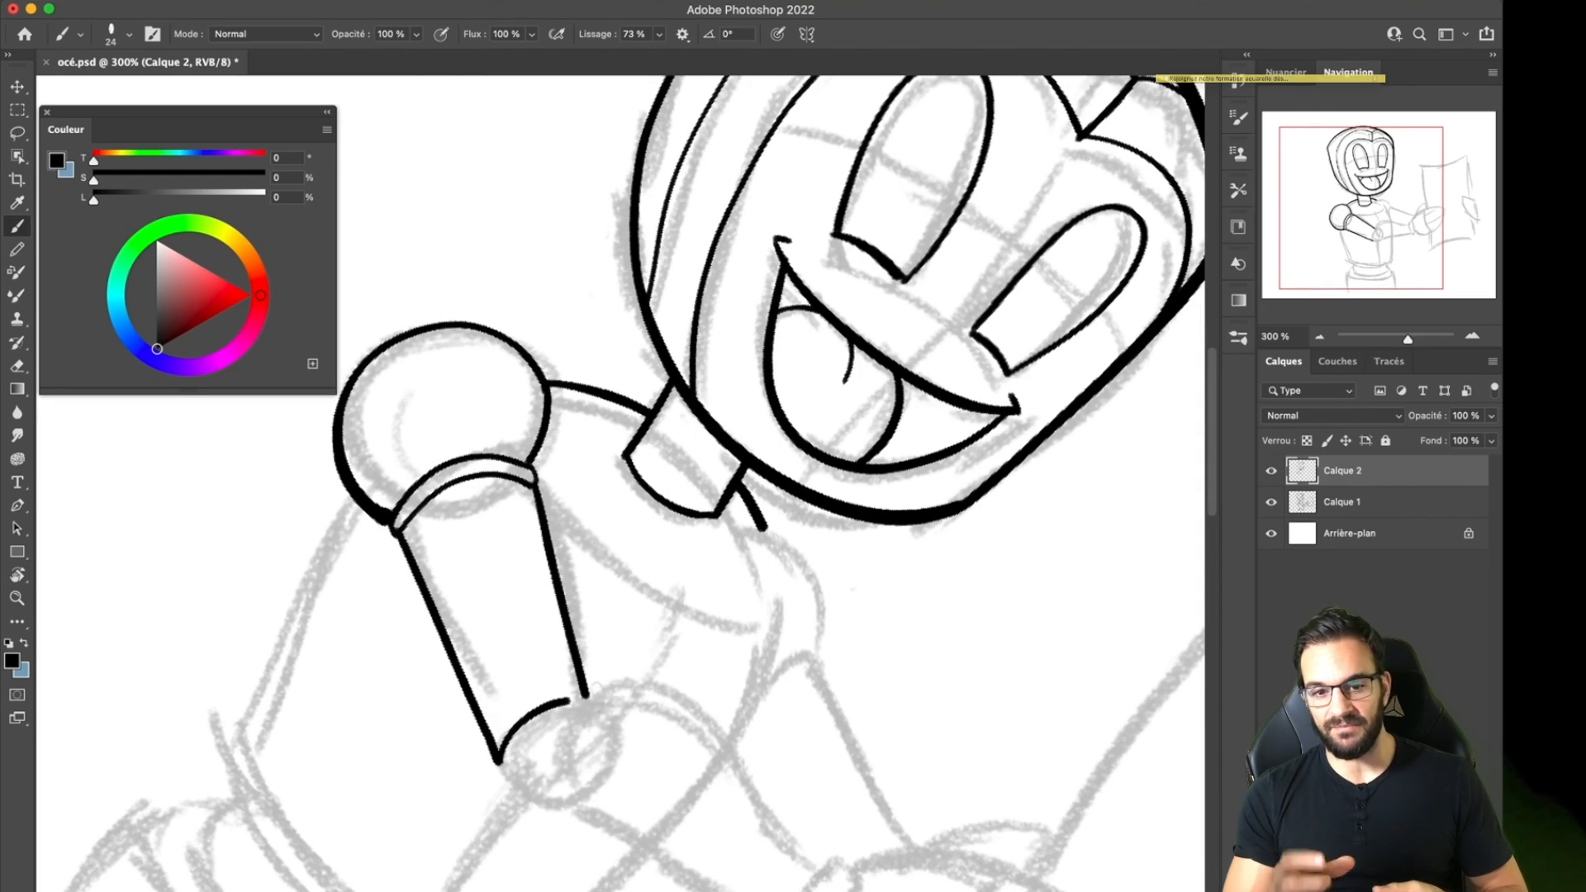
{"action": "mouse_move", "coordinate": [508, 773]}
{"action": "left_mouse_down"}
{"action": "mouse_move", "coordinate": [590, 717]}
{"action": "mouse_move", "coordinate": [571, 710]}
{"action": "left_mouse_up"}
{"action": "key", "text": "super+z"}
Ink the near forearm's two curved outlines from the elbow cuff to the wrist.
{"action": "scroll", "coordinate": [677, 541], "scroll_direction": "down", "scroll_amount": 5}
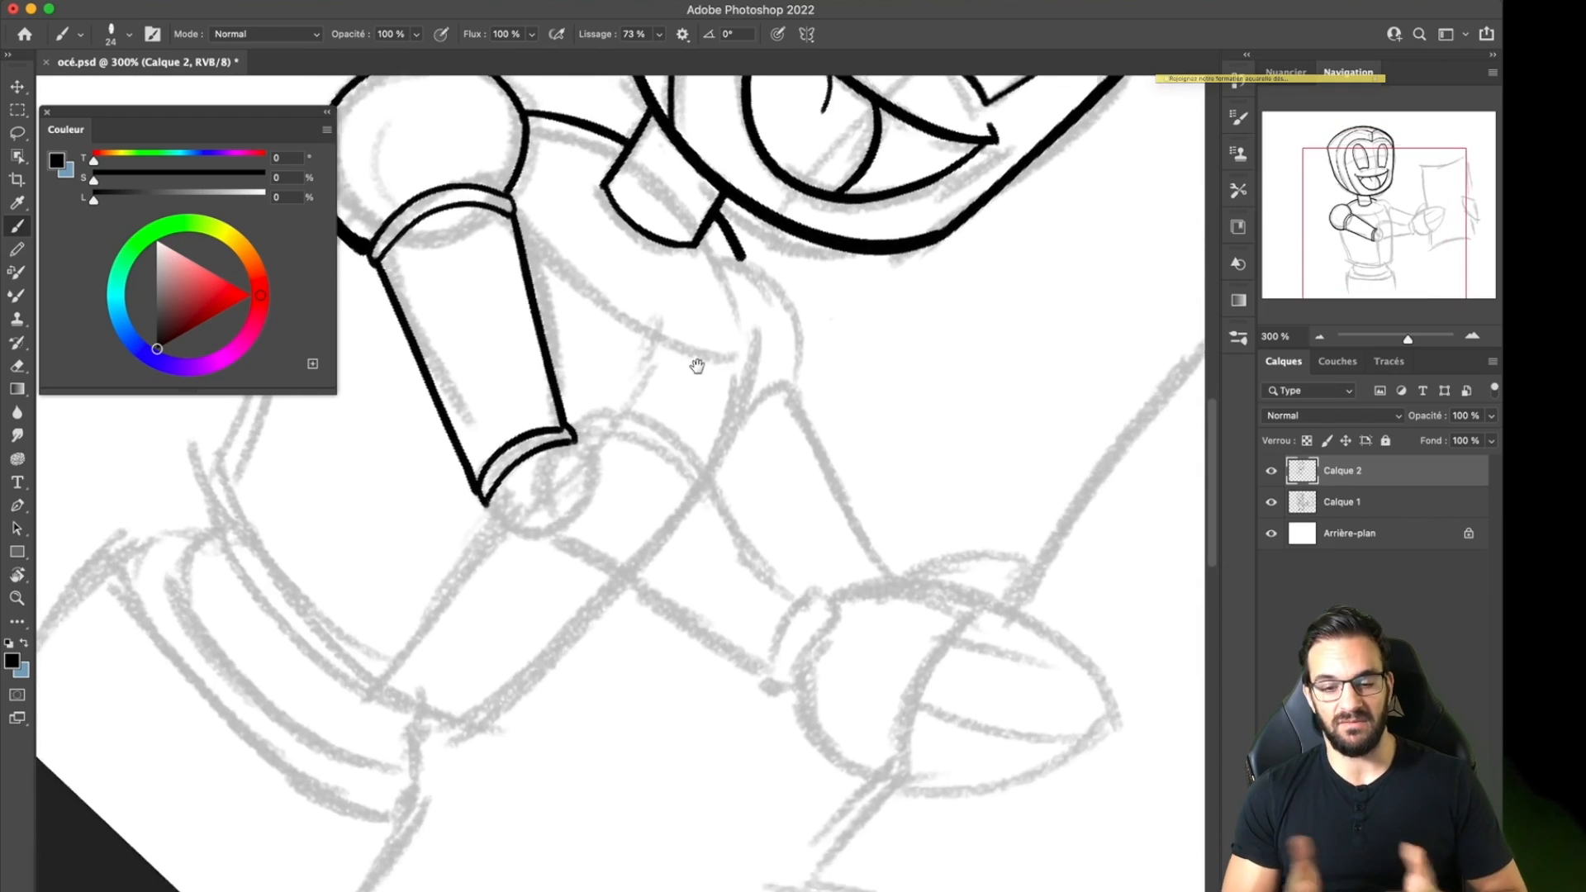
{"action": "left_click_drag", "start_coordinate": [487, 574], "coordinate": [759, 745]}
{"action": "mouse_move", "coordinate": [577, 515]}
{"action": "left_mouse_down"}
{"action": "mouse_move", "coordinate": [753, 660]}
{"action": "mouse_move", "coordinate": [802, 676]}
{"action": "left_mouse_up"}
{"action": "key", "text": "super+z"}
Ink the torso's far side, the far shoulder with its cuff, and the far arm's outlines behind the near forearm.
{"action": "mouse_move", "coordinate": [756, 334]}
{"action": "left_mouse_down"}
{"action": "mouse_move", "coordinate": [801, 412]}
{"action": "mouse_move", "coordinate": [685, 590]}
{"action": "mouse_move", "coordinate": [801, 446]}
{"action": "left_mouse_up"}
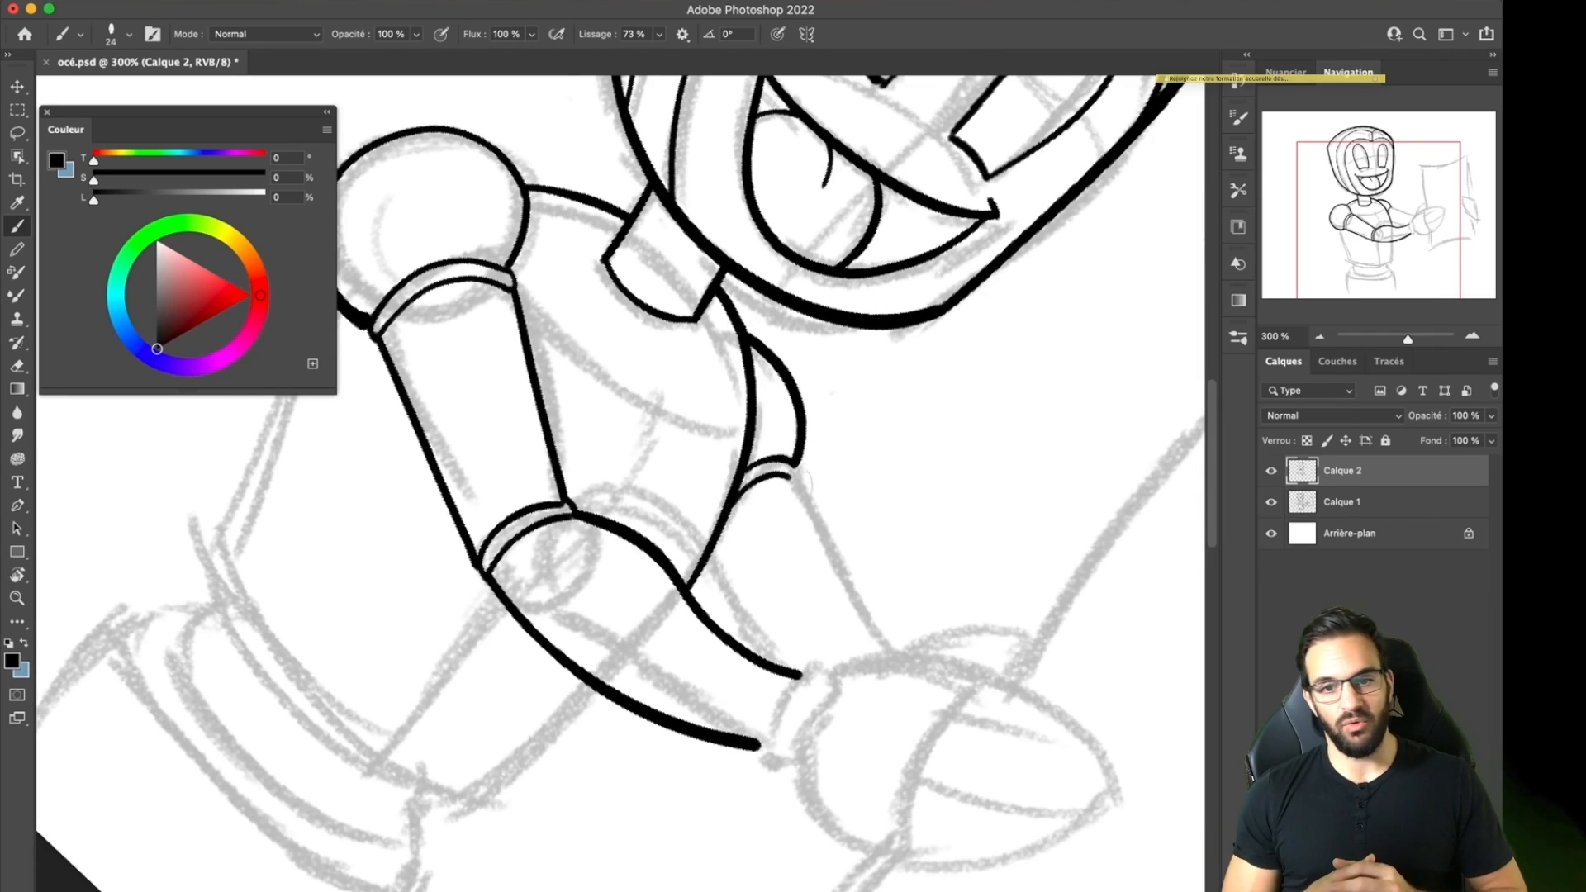
{"action": "left_click_drag", "start_coordinate": [802, 483], "coordinate": [877, 661]}
{"action": "left_click_drag", "start_coordinate": [708, 545], "coordinate": [756, 659]}
{"action": "mouse_move", "coordinate": [837, 556]}
{"action": "left_mouse_down"}
{"action": "mouse_move", "coordinate": [847, 506]}
{"action": "mouse_move", "coordinate": [864, 544]}
{"action": "left_mouse_up"}
{"action": "key", "text": "r"}
{"action": "left_click_drag", "start_coordinate": [900, 446], "coordinate": [852, 257]}
{"action": "left_click_drag", "start_coordinate": [817, 379], "coordinate": [880, 554]}
{"action": "mouse_move", "coordinate": [880, 554]}
{"action": "left_mouse_down"}
{"action": "mouse_move", "coordinate": [875, 584]}
{"action": "mouse_move", "coordinate": [854, 563]}
{"action": "left_mouse_up"}
{"action": "mouse_move", "coordinate": [855, 450]}
{"action": "left_mouse_down"}
{"action": "mouse_move", "coordinate": [765, 446]}
{"action": "mouse_move", "coordinate": [782, 502]}
{"action": "mouse_move", "coordinate": [613, 384]}
{"action": "left_mouse_up"}
Lasso the mouth and move it slightly down with Free Transform.
{"action": "left_click", "coordinate": [26, 133]}
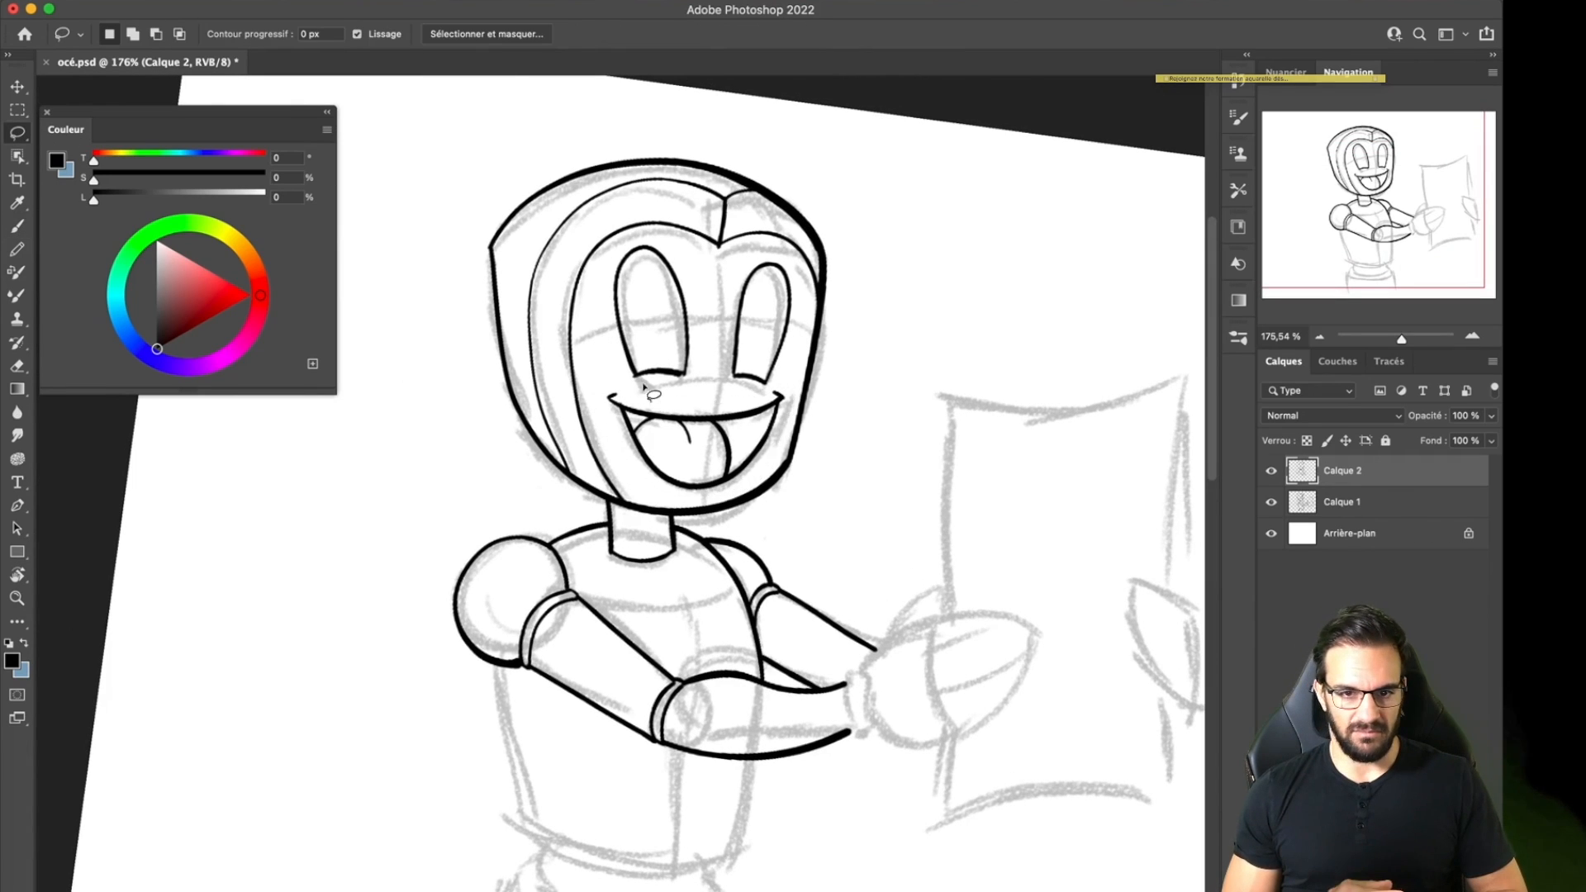
{"action": "key", "text": "super+t"}
{"action": "left_click_drag", "start_coordinate": [721, 439], "coordinate": [727, 450]}
{"action": "key", "text": "Return"}
Lasso each eye and move it slightly down with Free Transform, deselect, save the document, and return to the Brush tool.
{"action": "mouse_move", "coordinate": [607, 318]}
{"action": "left_mouse_down"}
{"action": "mouse_move", "coordinate": [701, 376]}
{"action": "mouse_move", "coordinate": [621, 242]}
{"action": "left_mouse_up"}
{"action": "key", "text": "super+t"}
{"action": "left_click_drag", "start_coordinate": [664, 346], "coordinate": [666, 366]}
{"action": "key", "text": "Return"}
{"action": "mouse_move", "coordinate": [737, 262]}
{"action": "left_mouse_down"}
{"action": "mouse_move", "coordinate": [800, 334]}
{"action": "mouse_move", "coordinate": [740, 254]}
{"action": "left_mouse_up"}
{"action": "key", "text": "super+t"}
{"action": "left_click_drag", "start_coordinate": [796, 336], "coordinate": [792, 353]}
{"action": "key", "text": "Return"}
{"action": "key", "text": "super+d"}
{"action": "key", "text": "super+s"}
{"action": "key", "text": "b"}
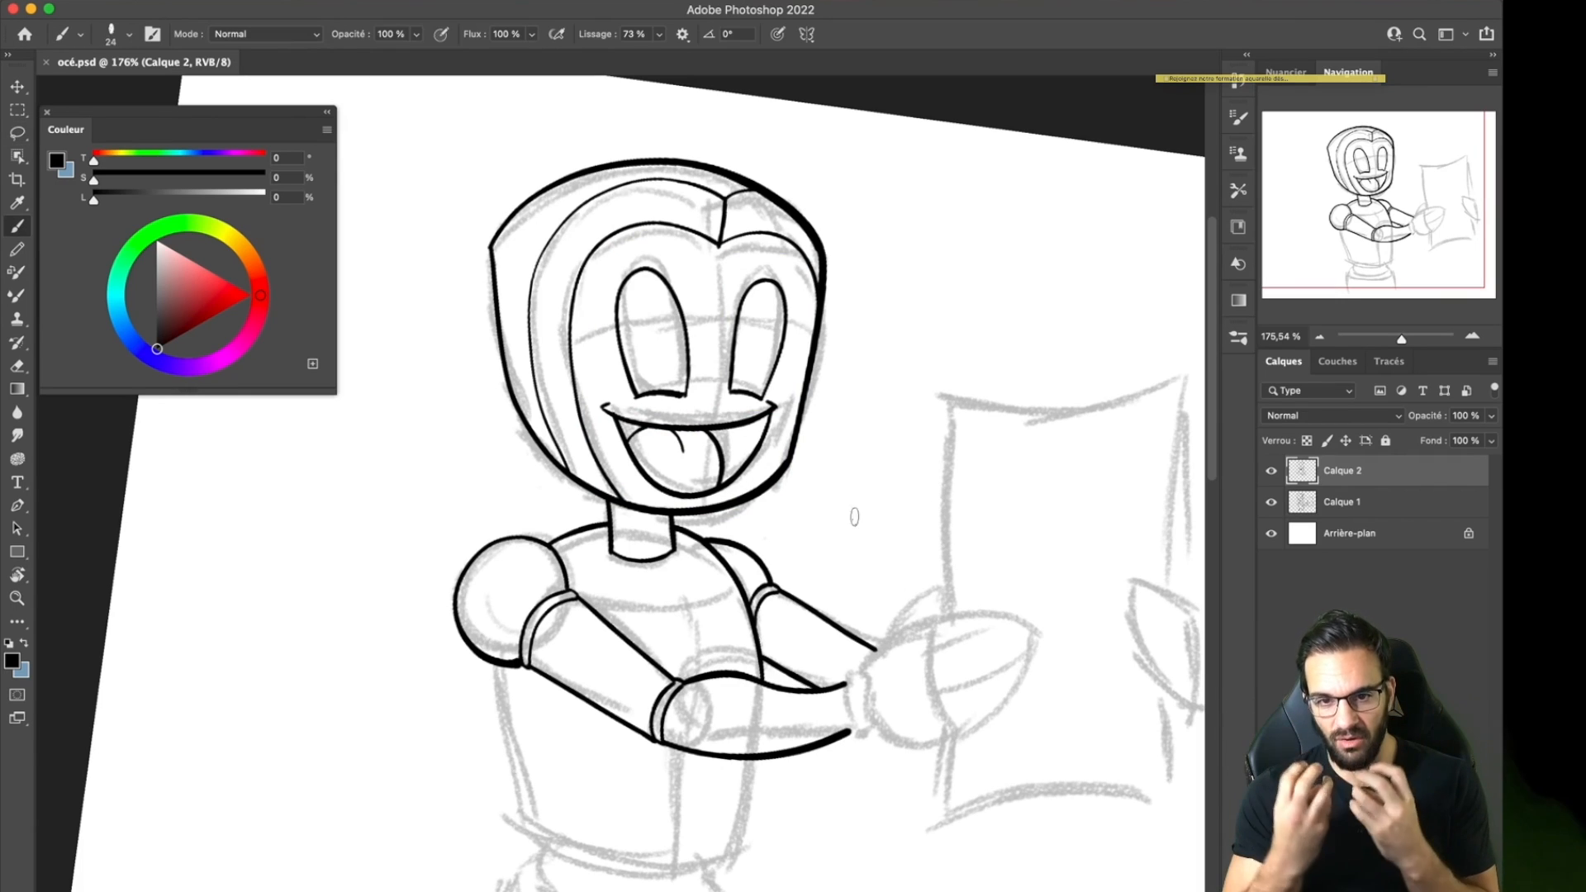
Ink the torso's sides and rounded bottom, plus the waist rings and hips beneath it.
{"action": "scroll", "coordinate": [706, 416], "scroll_direction": "down", "scroll_amount": 5}
{"action": "mouse_move", "coordinate": [469, 485]}
{"action": "left_mouse_down"}
{"action": "mouse_move", "coordinate": [498, 615]}
{"action": "mouse_move", "coordinate": [654, 702]}
{"action": "mouse_move", "coordinate": [720, 580]}
{"action": "left_mouse_up"}
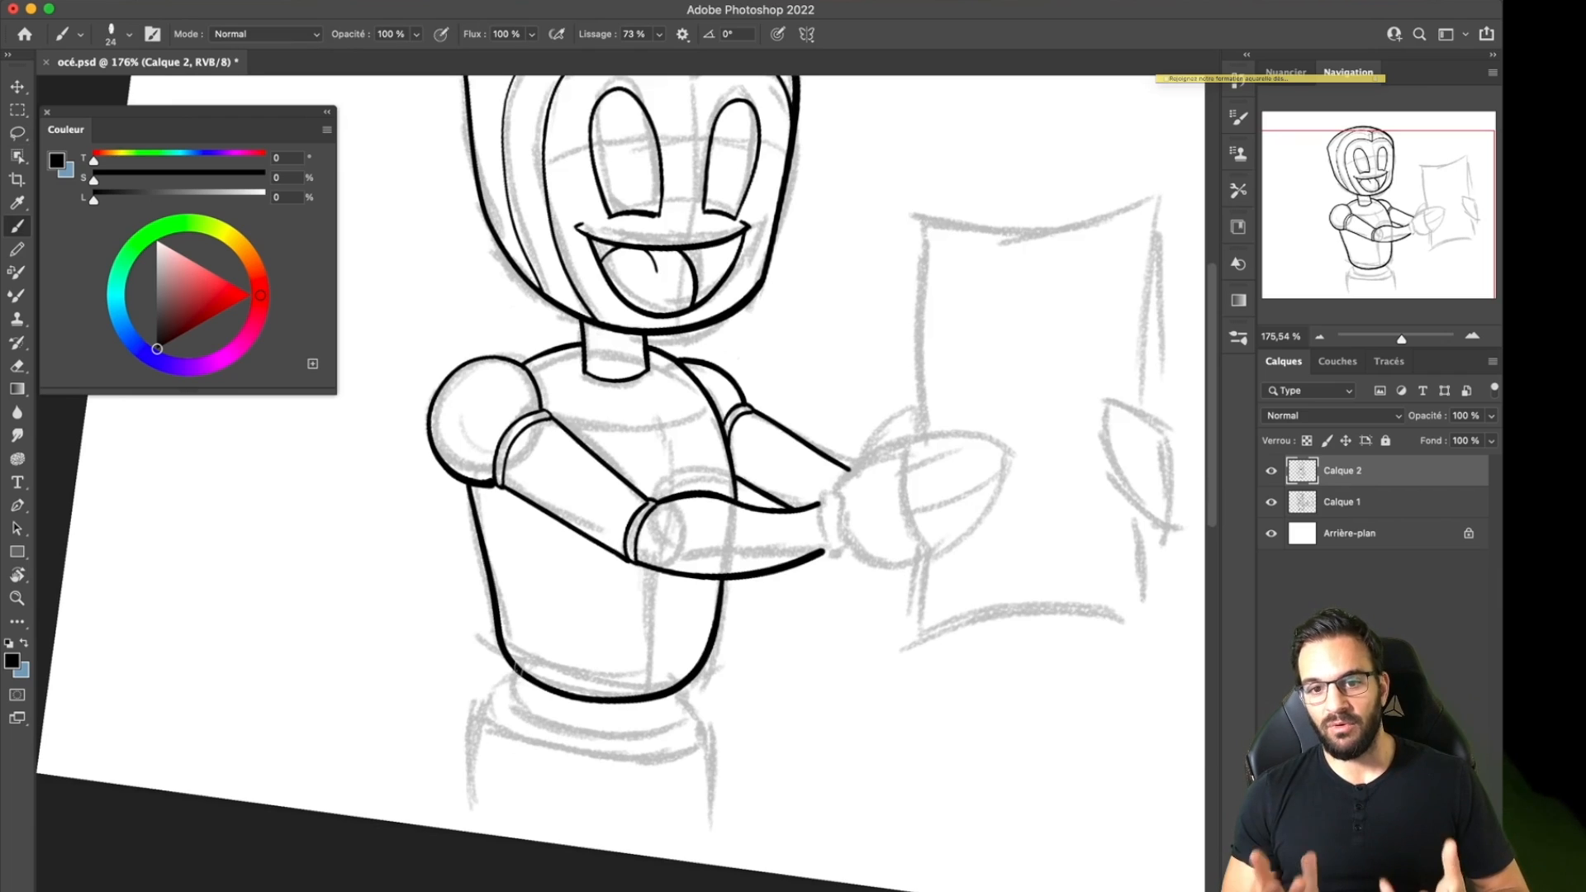
{"action": "left_click_drag", "start_coordinate": [495, 685], "coordinate": [475, 796]}
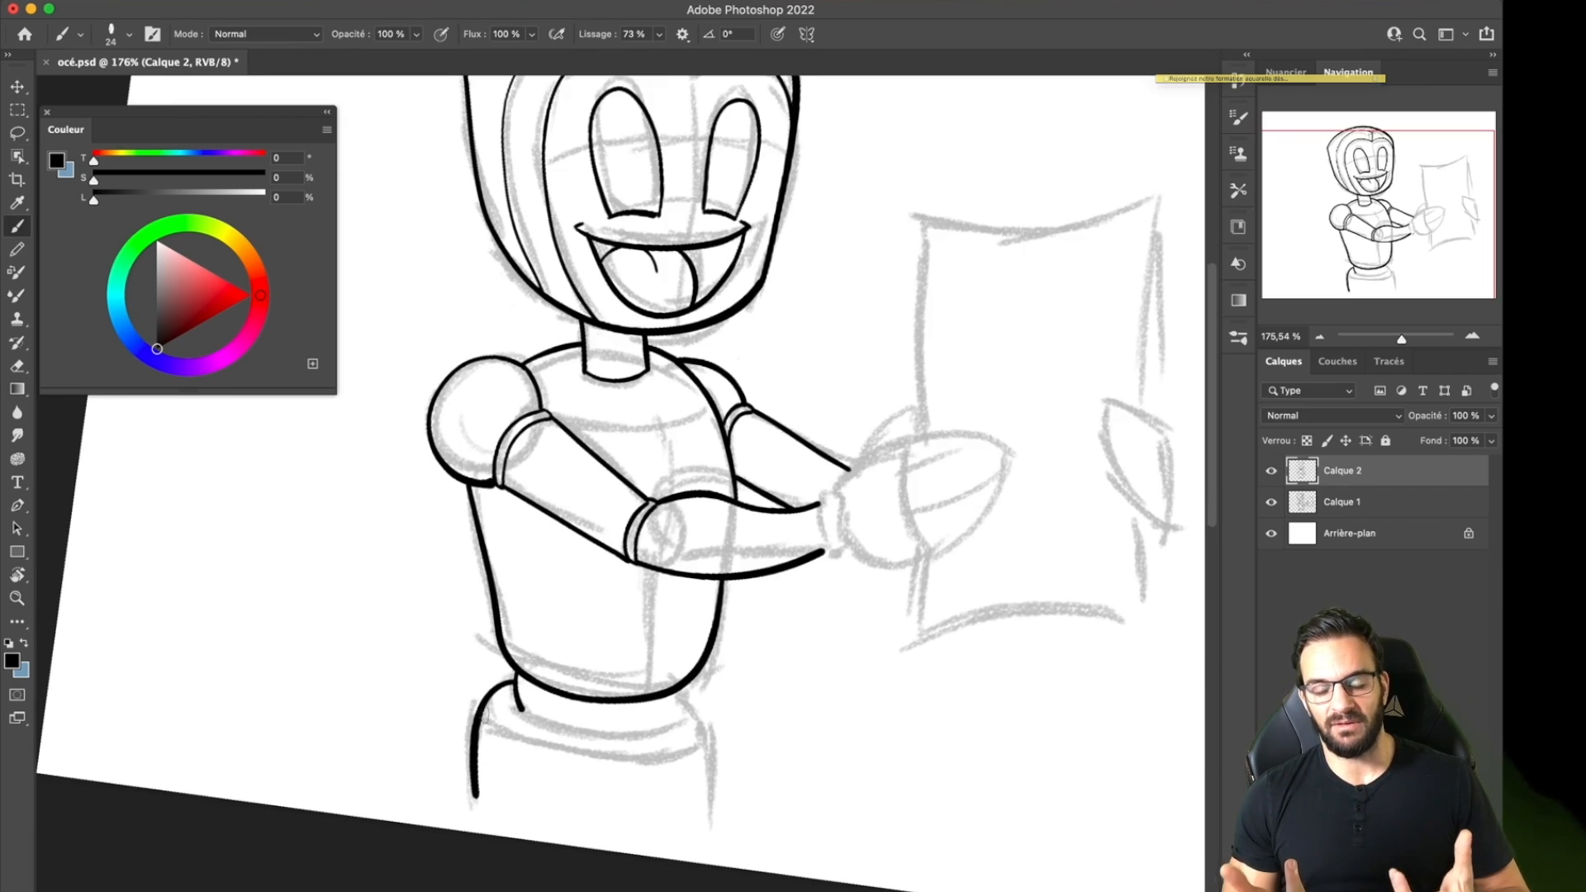
{"action": "left_click_drag", "start_coordinate": [520, 705], "coordinate": [682, 719]}
{"action": "key", "text": "super+z"}
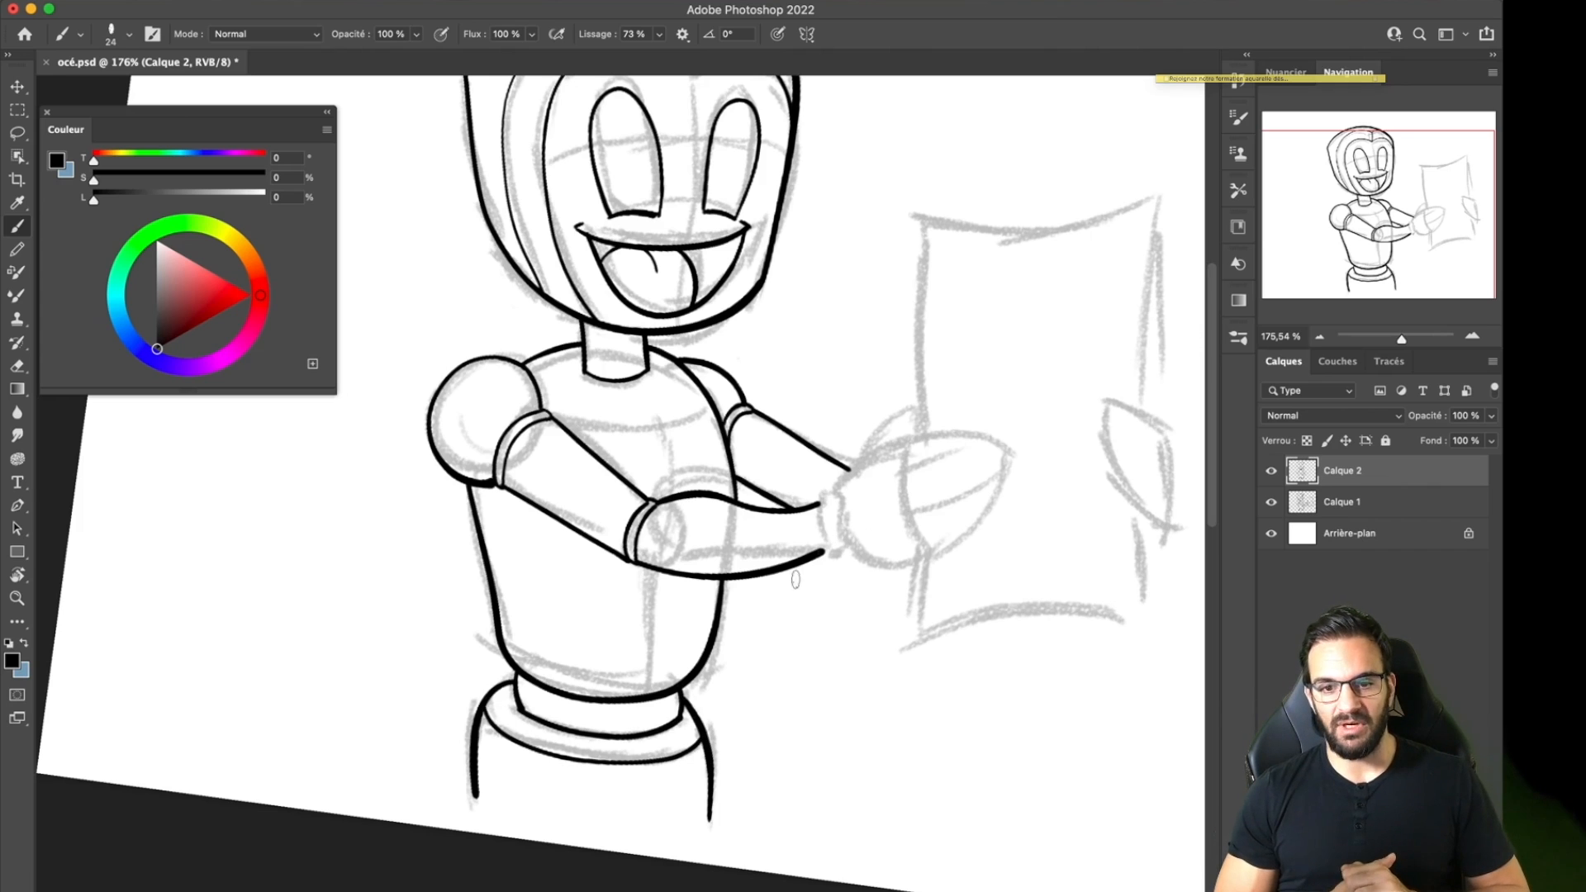
Ink both hands and the curved outline of the sheet of paper they hold.
{"action": "left_click_drag", "start_coordinate": [883, 479], "coordinate": [766, 565]}
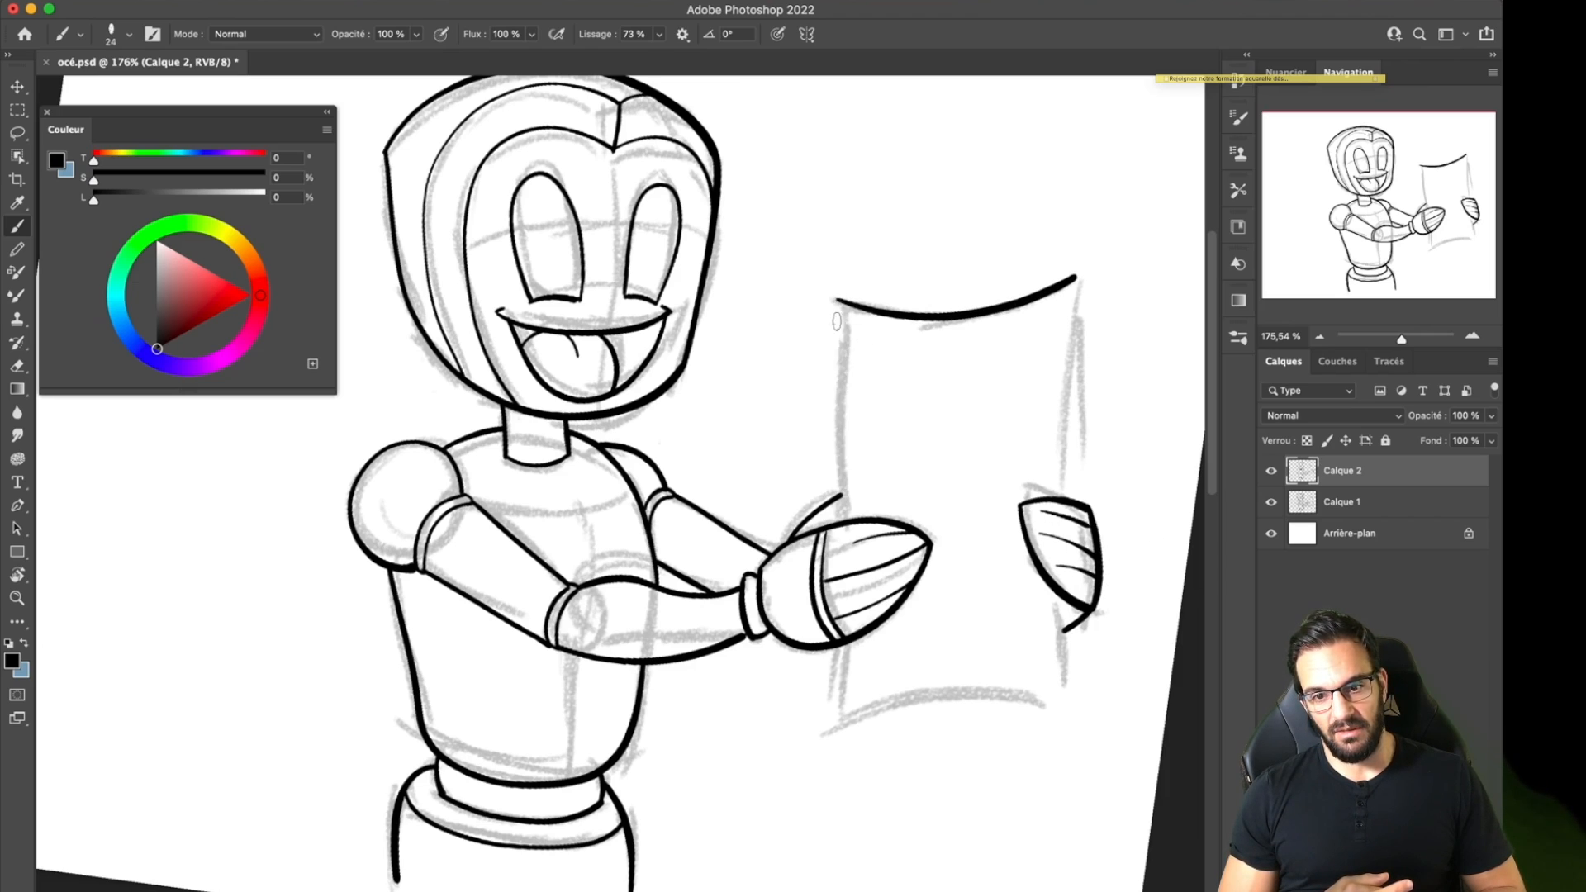
{"action": "mouse_move", "coordinate": [840, 637]}
{"action": "left_mouse_down"}
{"action": "mouse_move", "coordinate": [832, 722]}
{"action": "mouse_move", "coordinate": [883, 701]}
{"action": "mouse_move", "coordinate": [831, 727]}
{"action": "mouse_move", "coordinate": [967, 701]}
{"action": "mouse_move", "coordinate": [1059, 704]}
{"action": "left_mouse_up"}
{"action": "left_click_drag", "start_coordinate": [1075, 285], "coordinate": [1063, 458]}
{"action": "left_click_drag", "start_coordinate": [1065, 621], "coordinate": [1061, 708]}
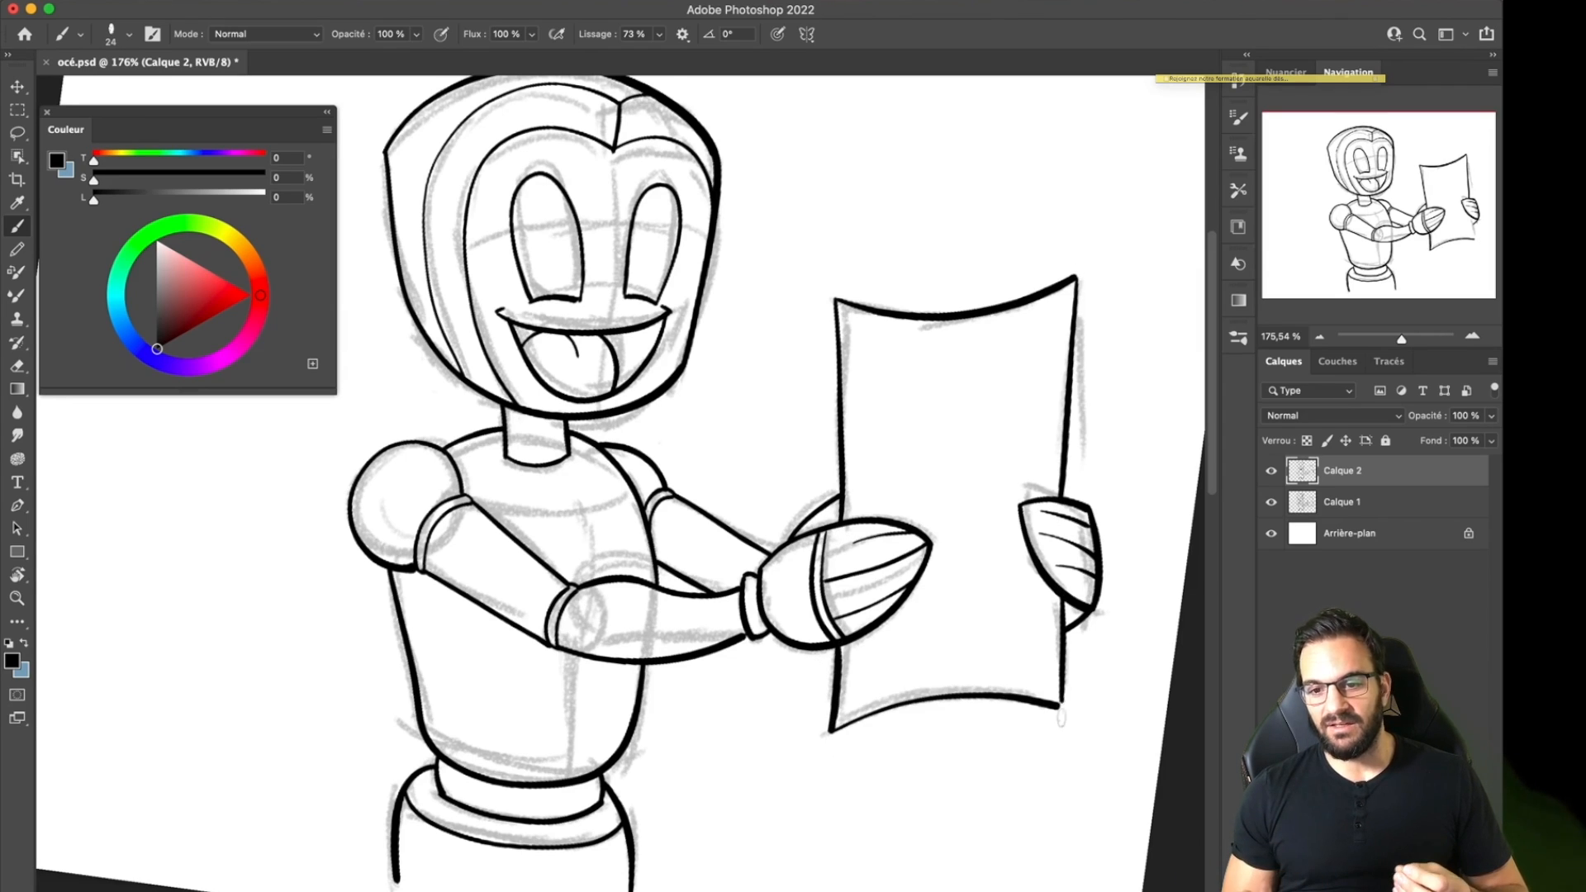
Reset the canvas rotation to 0°, ink the torso's neckline and vertical seam, and delete the sketch layer Calque 1.
{"action": "left_click_drag", "start_coordinate": [980, 422], "coordinate": [821, 426]}
{"action": "key", "text": "r"}
{"action": "left_click_drag", "start_coordinate": [1107, 459], "coordinate": [1107, 383]}
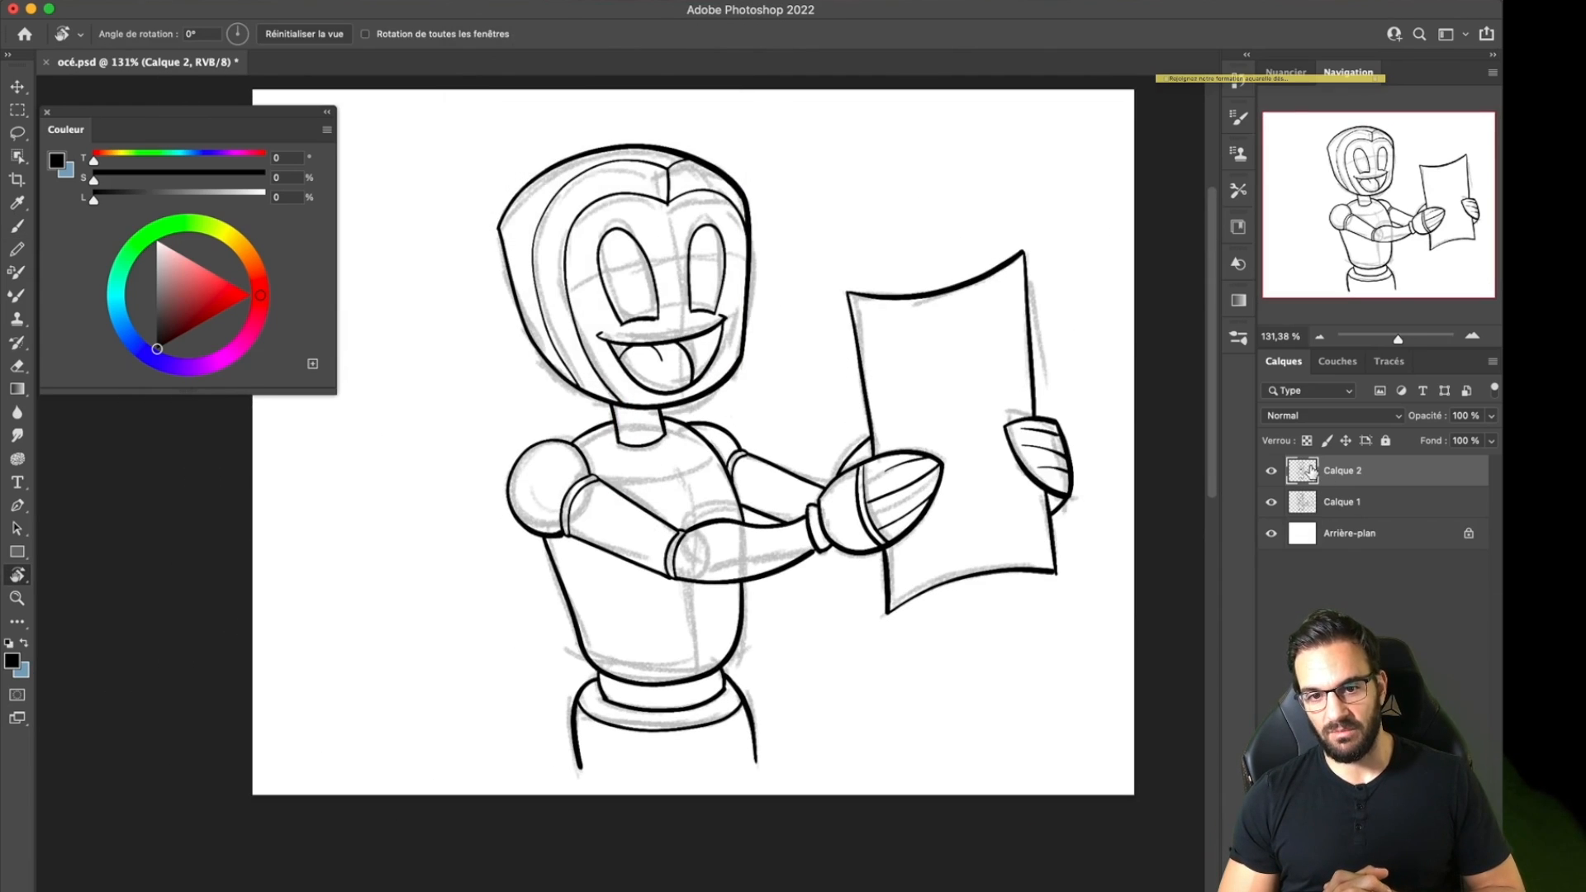
{"action": "key", "text": "b"}
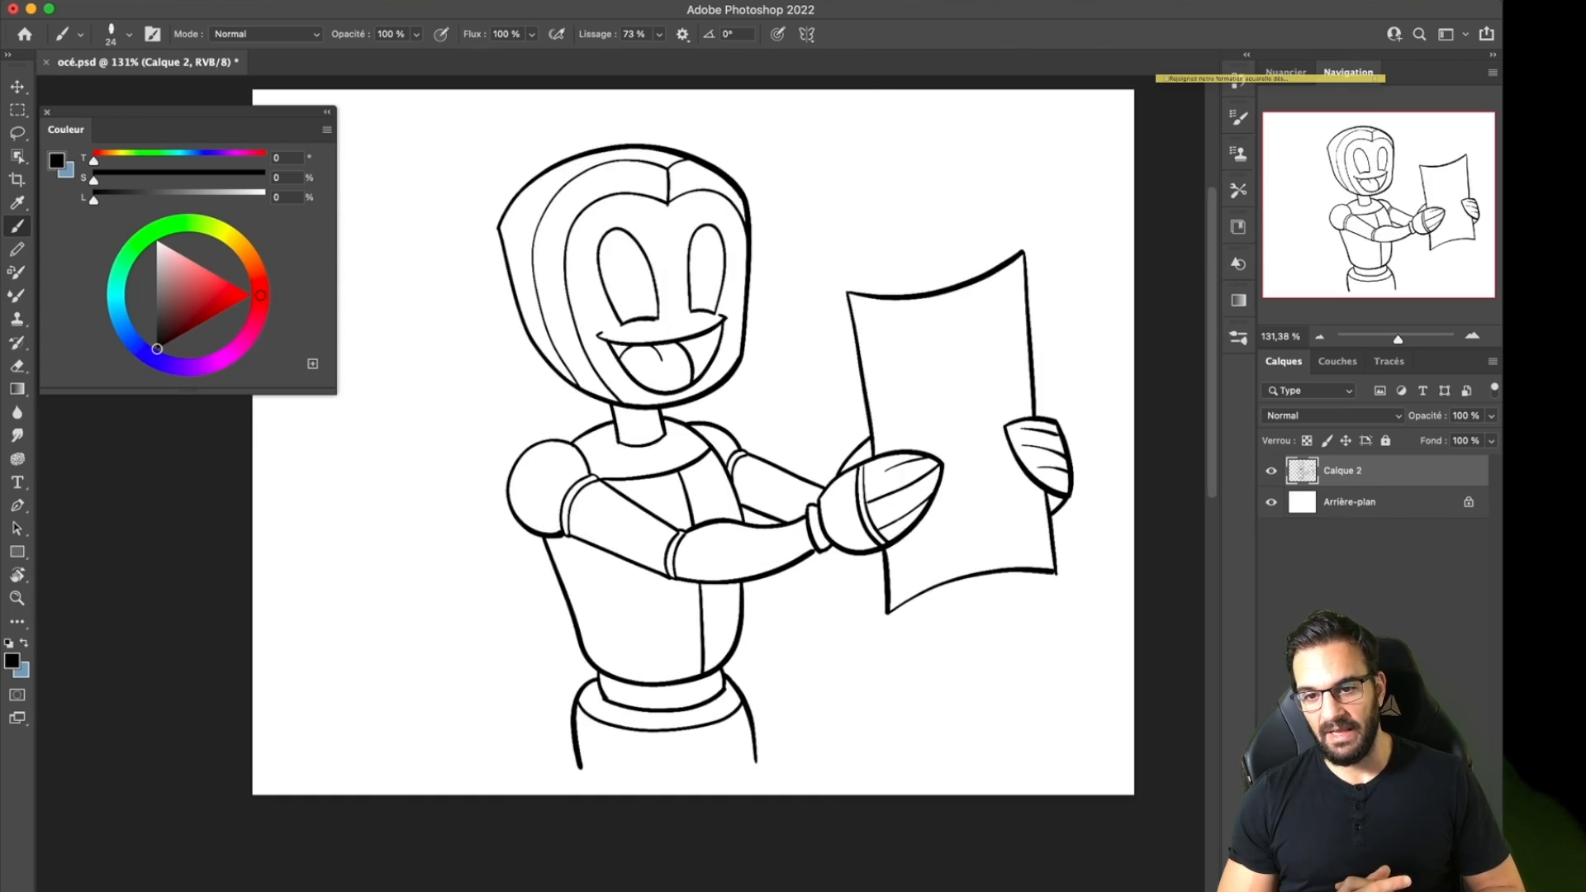
Try reshaping the robot's head, torso and hips with Liquify, using a brush size of 456.
{"action": "left_click", "coordinate": [545, 166]}
{"action": "left_click_drag", "start_coordinate": [1210, 109], "coordinate": [1224, 109]}
{"action": "left_click_drag", "start_coordinate": [504, 700], "coordinate": [510, 671]}
{"action": "mouse_move", "coordinate": [504, 355]}
{"action": "left_mouse_down"}
{"action": "mouse_move", "coordinate": [491, 358]}
{"action": "mouse_move", "coordinate": [575, 373]}
{"action": "left_mouse_up"}
{"action": "left_click", "coordinate": [1212, 109]}
{"action": "mouse_move", "coordinate": [611, 431]}
{"action": "left_mouse_down"}
{"action": "mouse_move", "coordinate": [560, 361]}
{"action": "mouse_move", "coordinate": [527, 363]}
{"action": "left_mouse_up"}
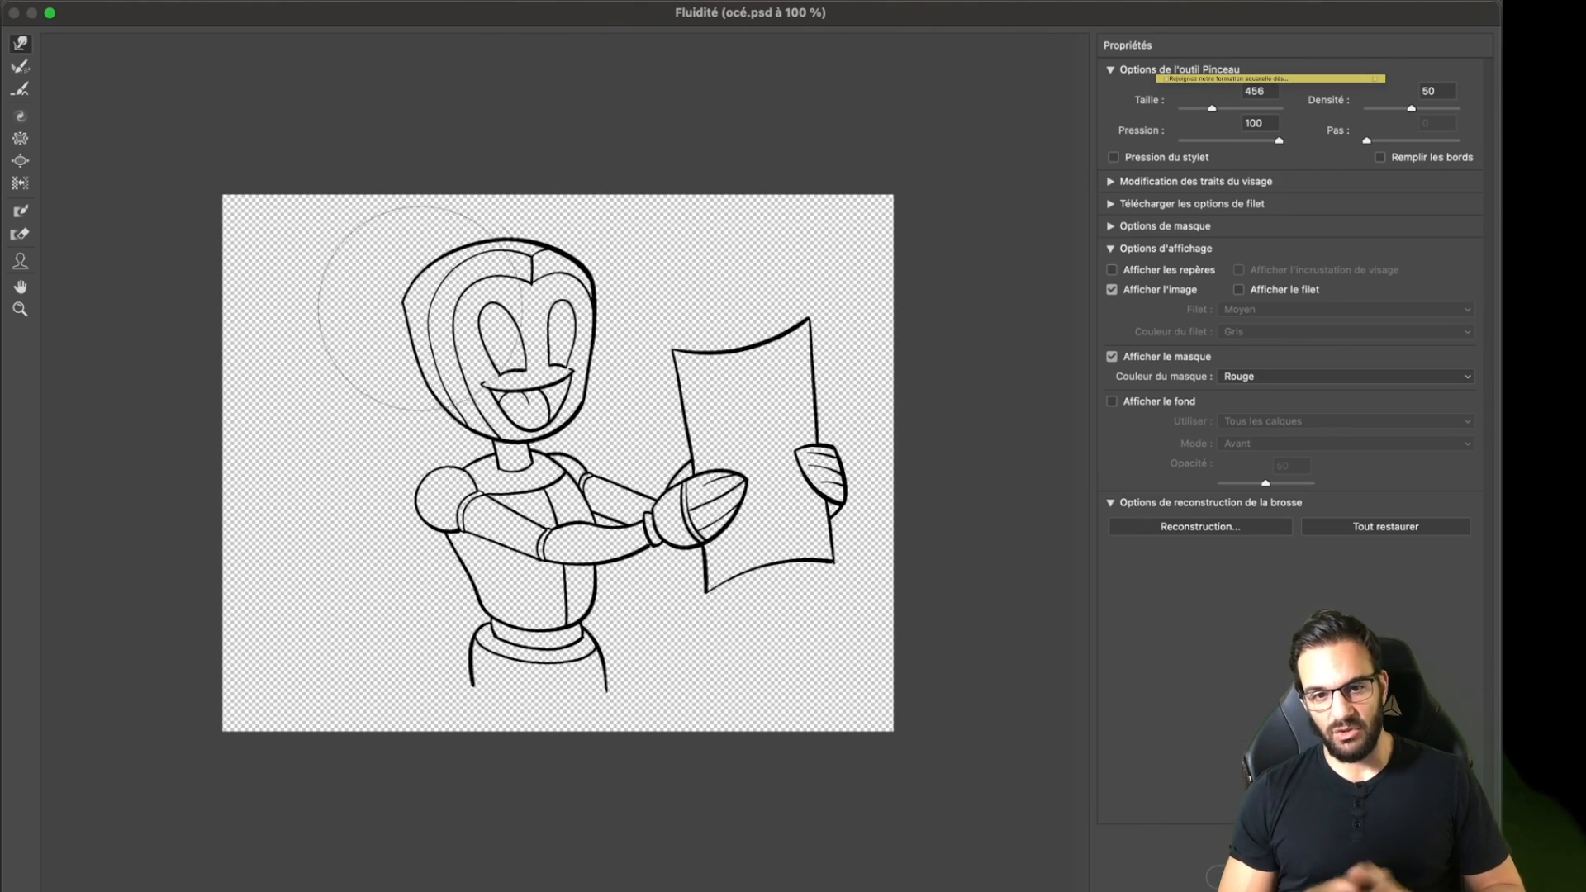
{"action": "mouse_move", "coordinate": [504, 363]}
{"action": "left_mouse_down"}
{"action": "mouse_move", "coordinate": [552, 348]}
{"action": "mouse_move", "coordinate": [529, 371]}
{"action": "left_mouse_up"}
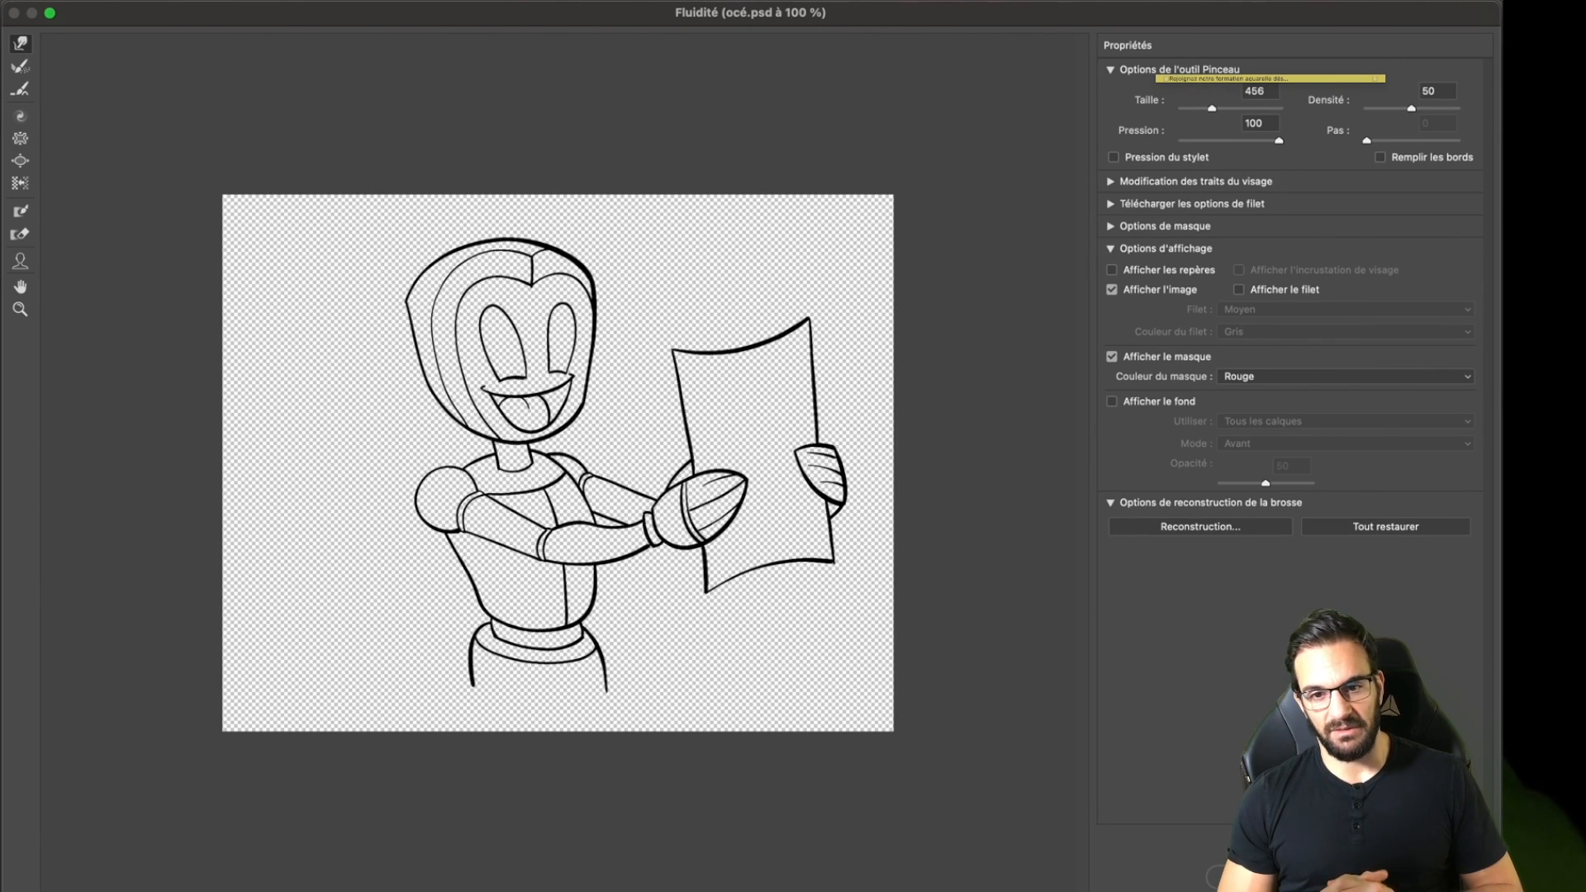
{"action": "key", "text": "Return"}
Undo the Liquify changes and stray brush marks on Calque 2, and open the History.
{"action": "left_click", "coordinate": [1309, 505]}
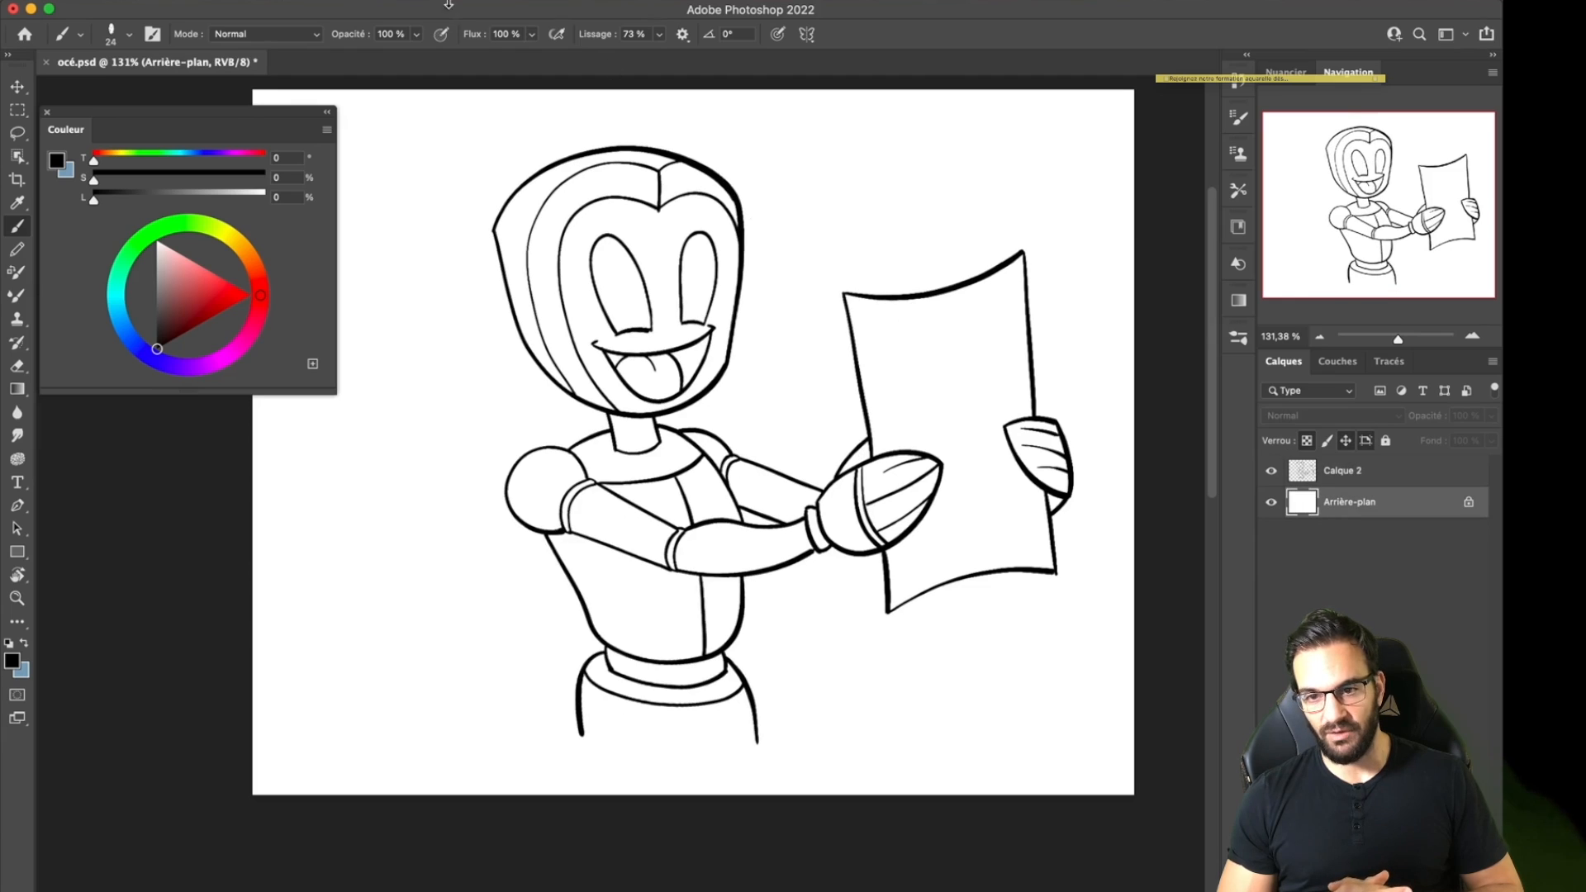
{"action": "left_click", "coordinate": [1306, 476]}
{"action": "key", "text": "super+z"}
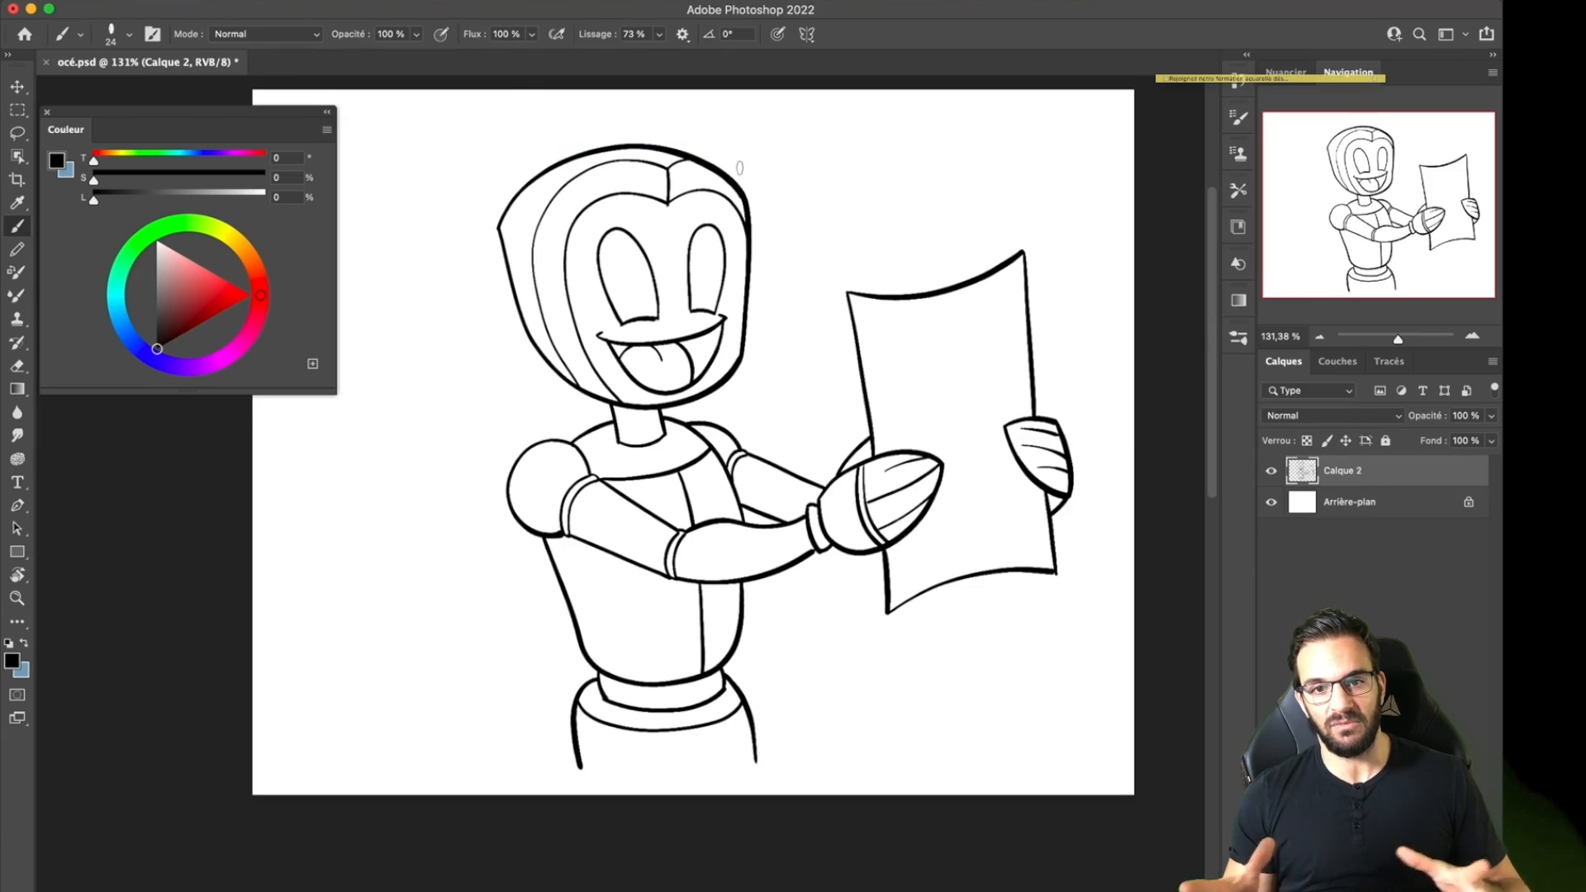
{"action": "left_click", "coordinate": [191, 3]}
{"action": "left_click", "coordinate": [236, 31]}
{"action": "key", "text": "super+z"}
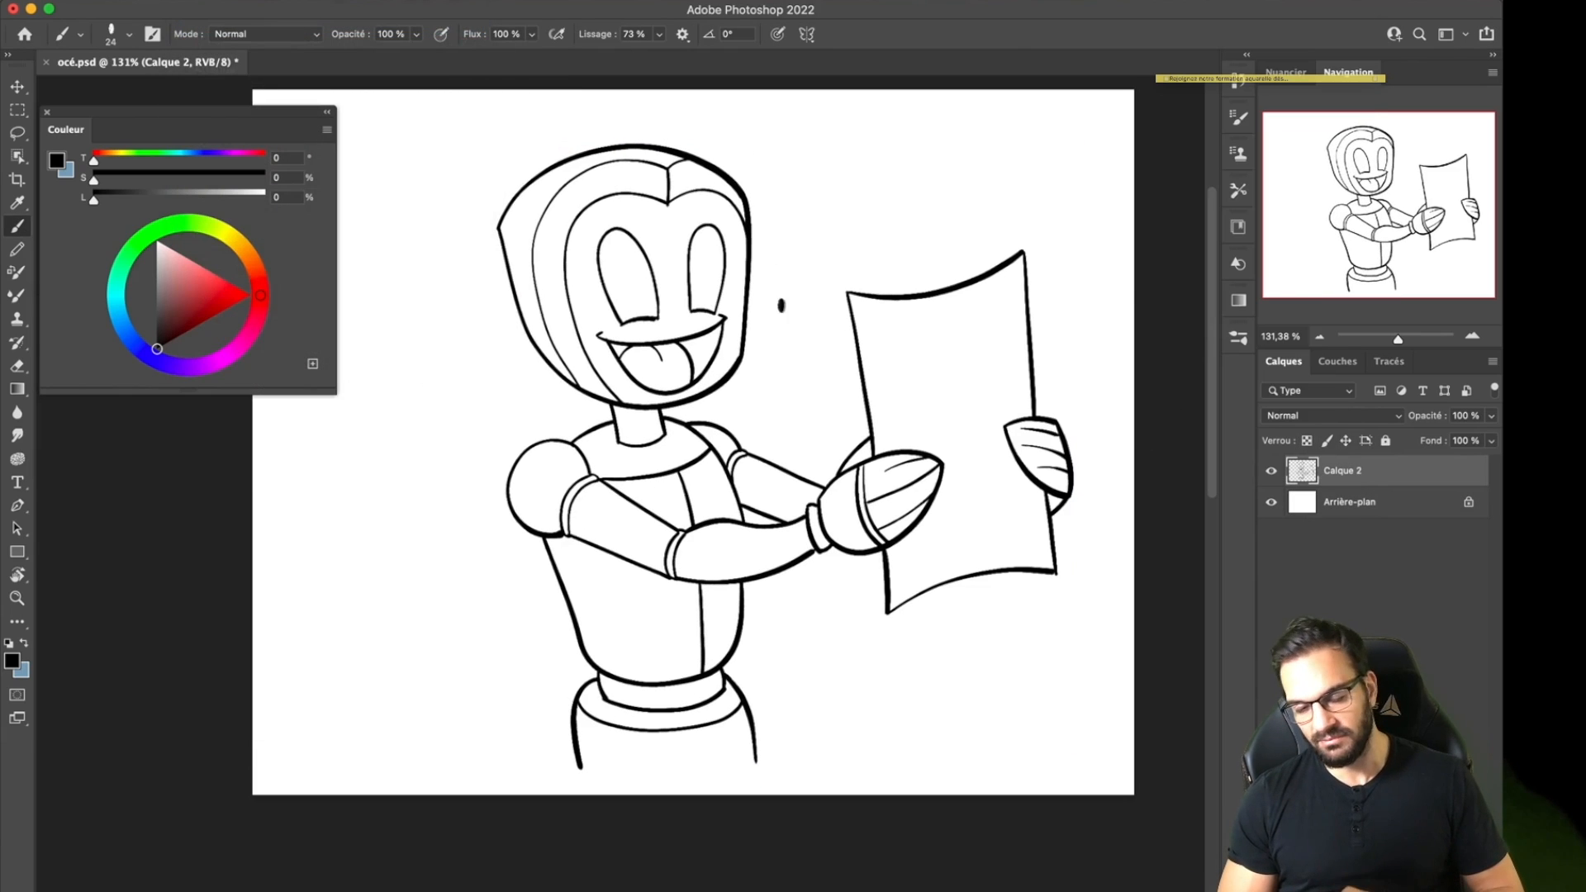
{"action": "left_click", "coordinate": [198, 2]}
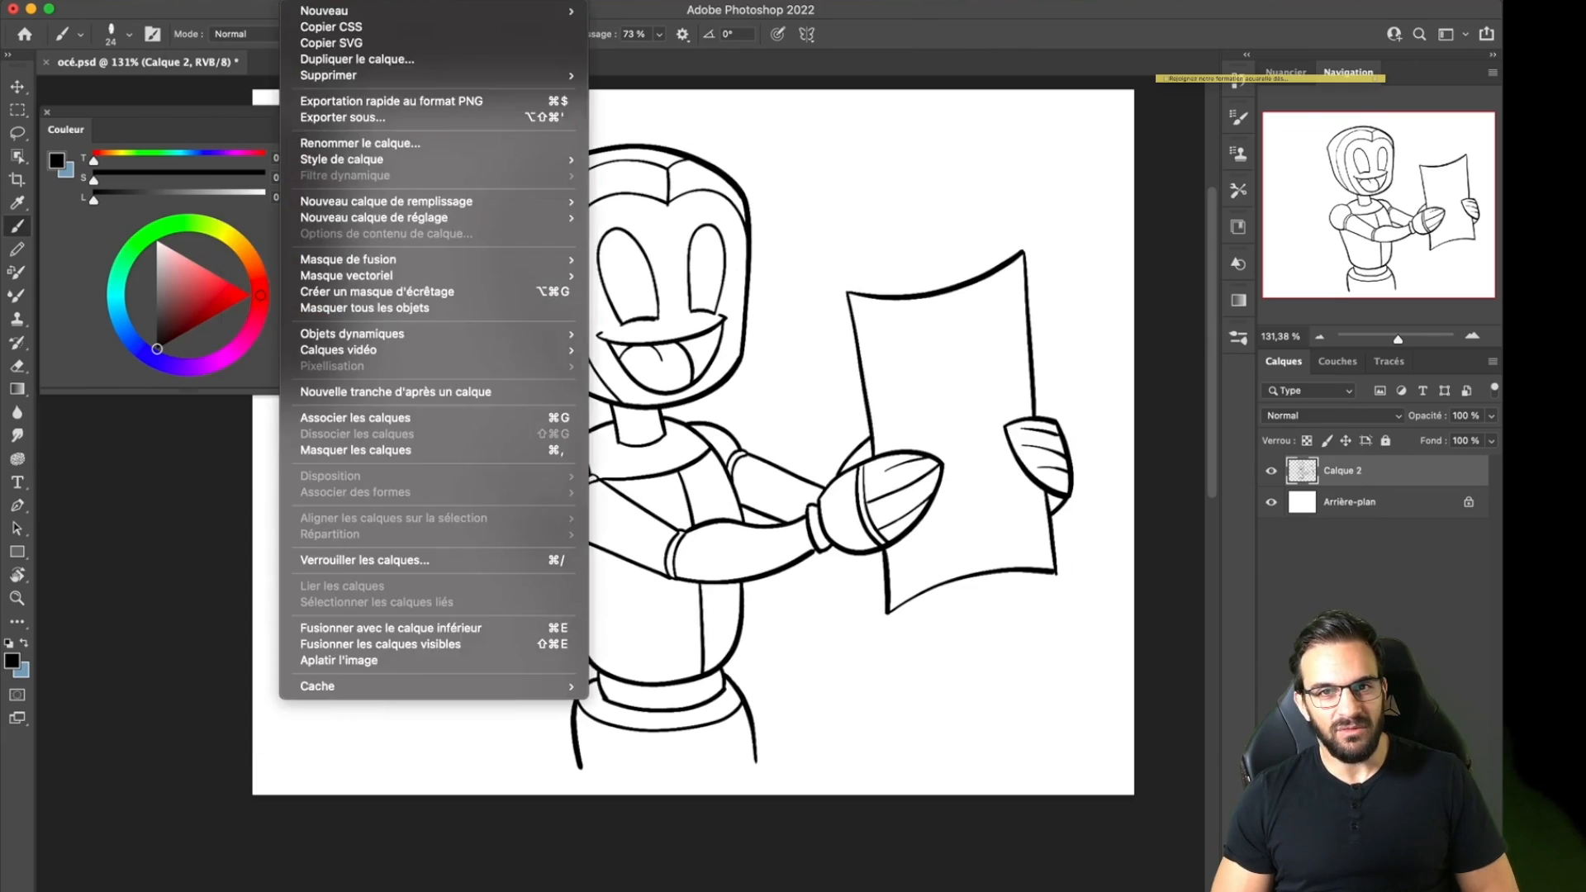
{"action": "left_click", "coordinate": [1237, 82]}
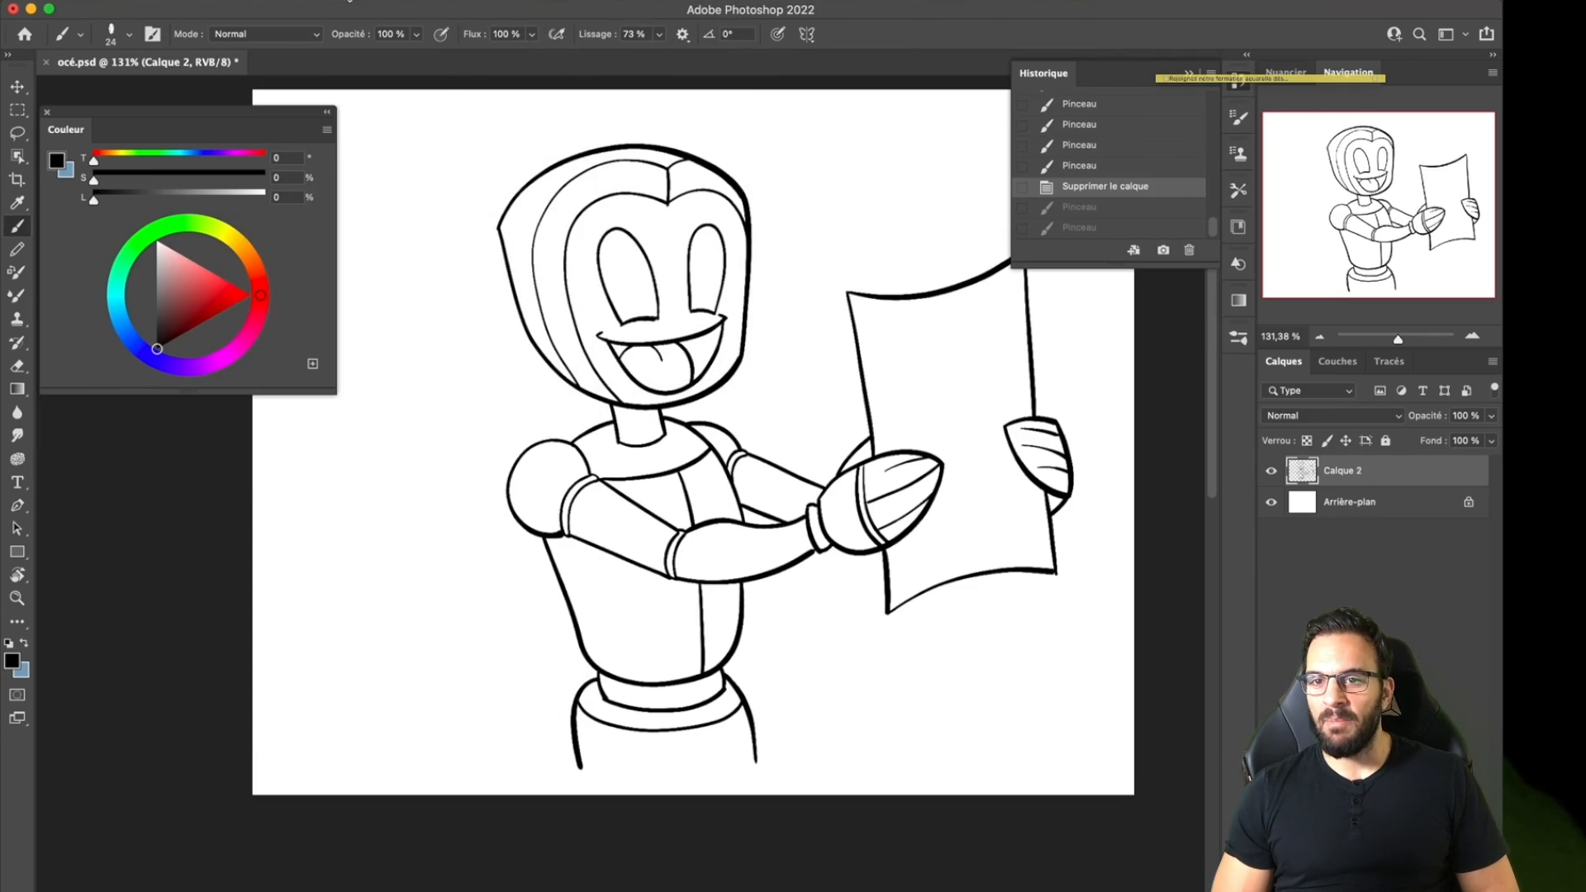
Open Liquify on Calque 2 and push the robot's shoulder, torso, hips and head into better proportion with a large brush.
{"action": "left_click", "coordinate": [454, 3]}
{"action": "left_click", "coordinate": [496, 153]}
{"action": "left_click", "coordinate": [1229, 108]}
{"action": "mouse_move", "coordinate": [698, 430]}
{"action": "left_mouse_down"}
{"action": "mouse_move", "coordinate": [513, 558]}
{"action": "mouse_move", "coordinate": [660, 462]}
{"action": "left_mouse_up"}
{"action": "left_click", "coordinate": [1221, 108]}
{"action": "left_click_drag", "start_coordinate": [446, 430], "coordinate": [603, 429]}
{"action": "left_click_drag", "start_coordinate": [462, 687], "coordinate": [453, 662]}
{"action": "left_click_drag", "start_coordinate": [470, 439], "coordinate": [483, 431]}
{"action": "left_click_drag", "start_coordinate": [611, 260], "coordinate": [596, 263]}
Set the Liquify brush size to 417, refine the chin, back and hip lines, and apply the filter.
{"action": "left_click", "coordinate": [1206, 108]}
{"action": "left_click_drag", "start_coordinate": [638, 413], "coordinate": [612, 406]}
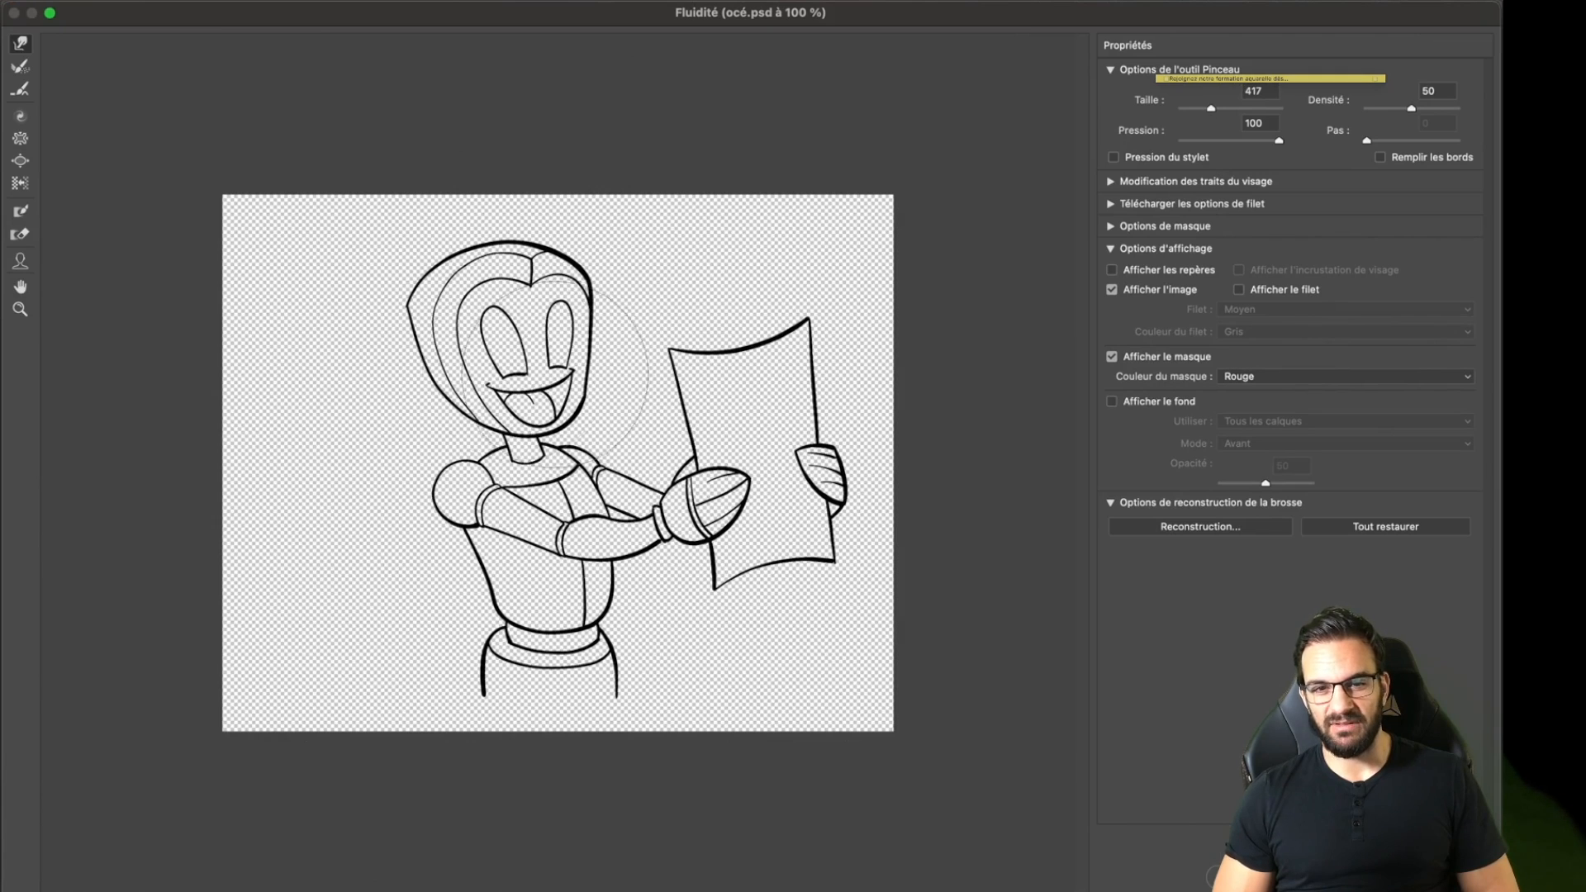
{"action": "left_click_drag", "start_coordinate": [438, 535], "coordinate": [451, 551]}
{"action": "left_click_drag", "start_coordinate": [462, 666], "coordinate": [479, 654]}
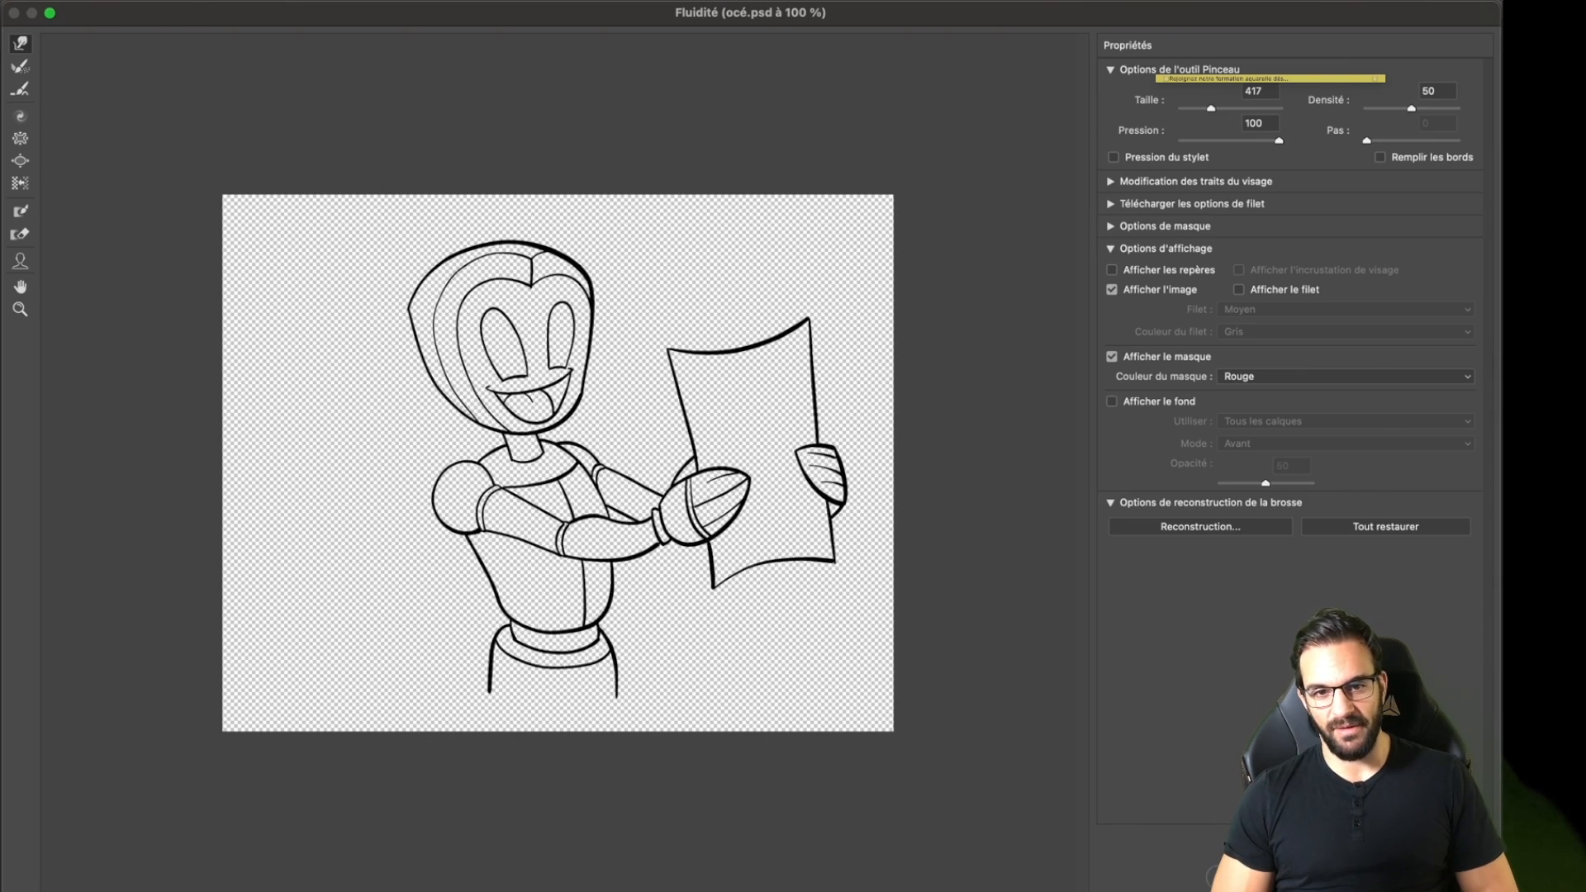
{"action": "key", "text": "Return"}
Flip the whole canvas horizontally to check the drawing in mirror view.
{"action": "left_click", "coordinate": [256, 2]}
{"action": "mouse_move", "coordinate": [369, 36]}
{"action": "mouse_move", "coordinate": [380, 153]}
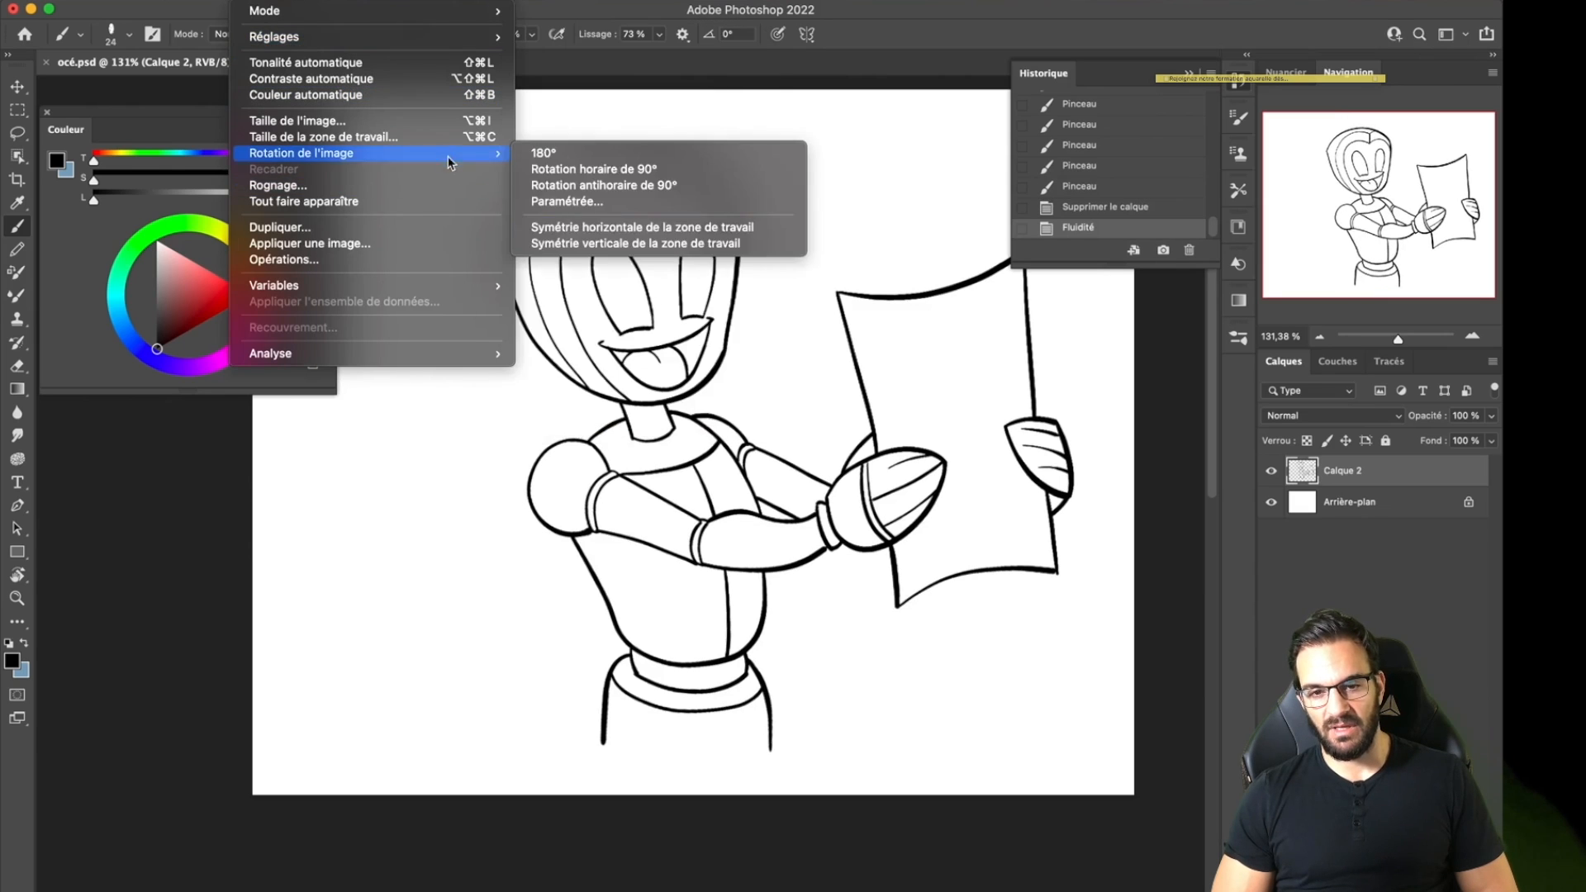
{"action": "left_click", "coordinate": [578, 228]}
Round the back of the head slightly with Liquify at a brush size of 229.
{"action": "left_click", "coordinate": [463, 1]}
{"action": "left_click", "coordinate": [519, 157]}
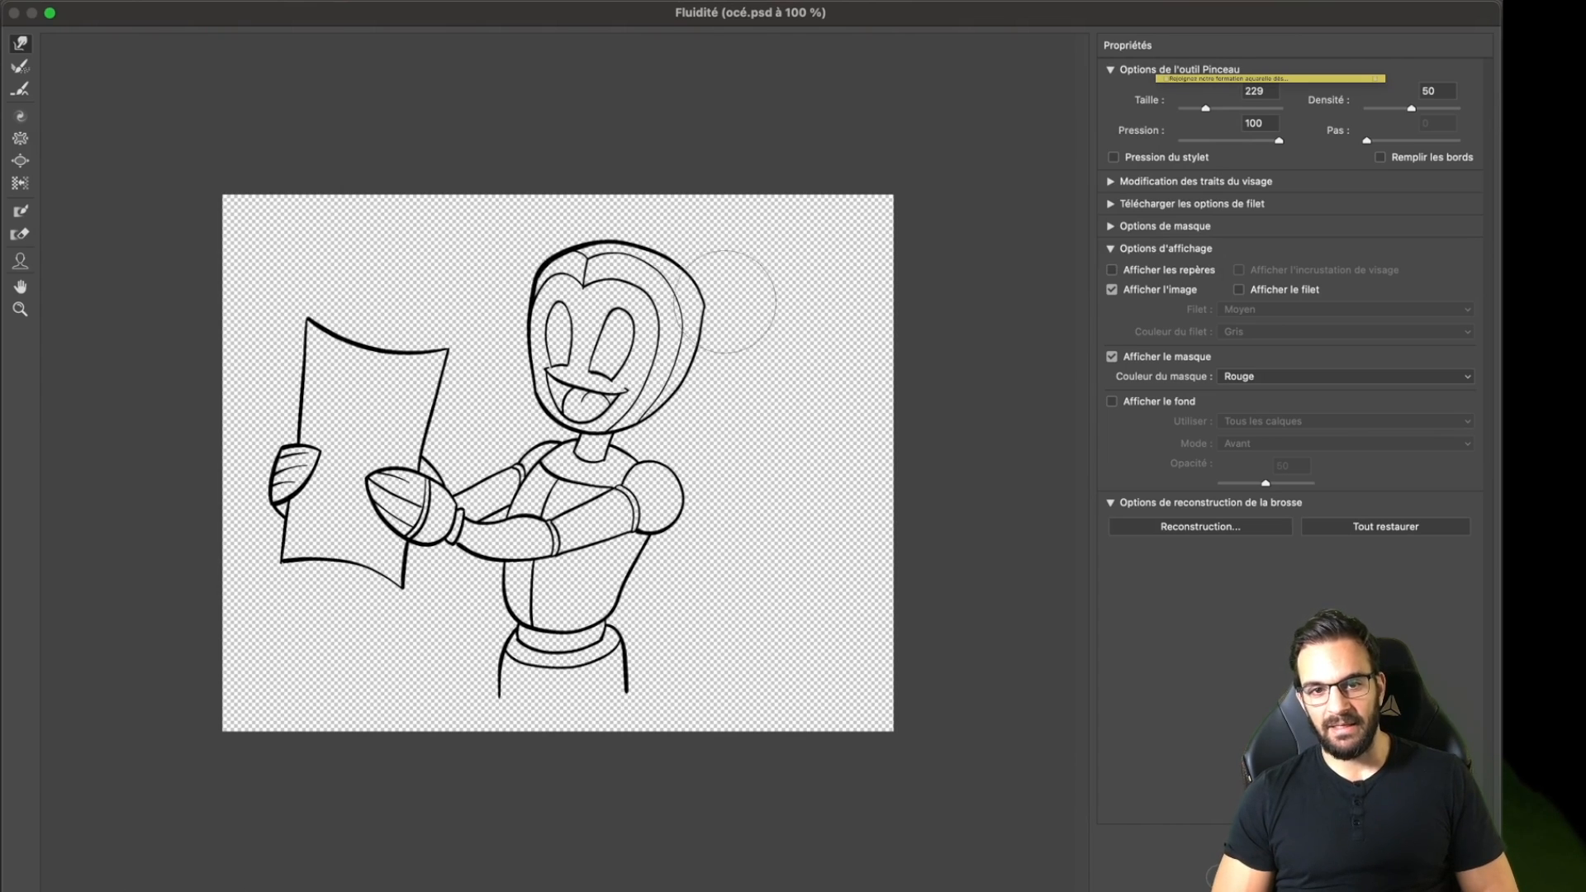
{"action": "key", "text": "Return"}
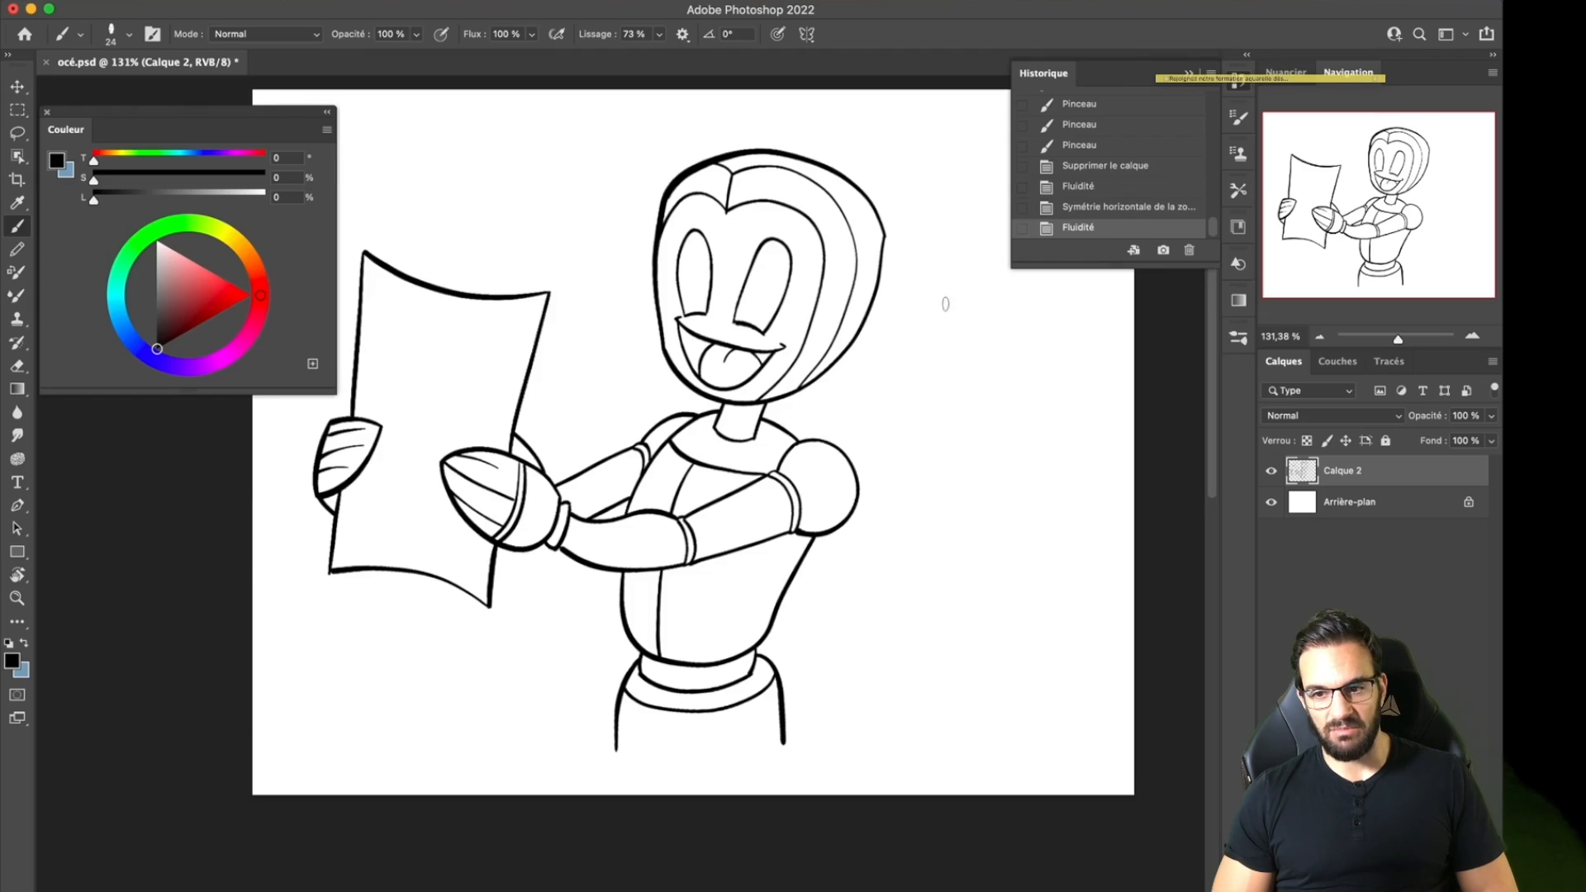
Shorten the lower body by pushing the torso, waist and hips upward in Liquify, using a brush size of 541.
{"action": "left_click", "coordinate": [471, 1]}
{"action": "left_click", "coordinate": [495, 153]}
{"action": "left_click_drag", "start_coordinate": [716, 359], "coordinate": [658, 363]}
{"action": "key", "text": "super+z"}
{"action": "left_click_drag", "start_coordinate": [1151, 108], "coordinate": [1134, 107]}
{"action": "left_click_drag", "start_coordinate": [533, 595], "coordinate": [564, 543]}
{"action": "key", "text": "super+z"}
{"action": "left_click_drag", "start_coordinate": [1216, 108], "coordinate": [1203, 107]}
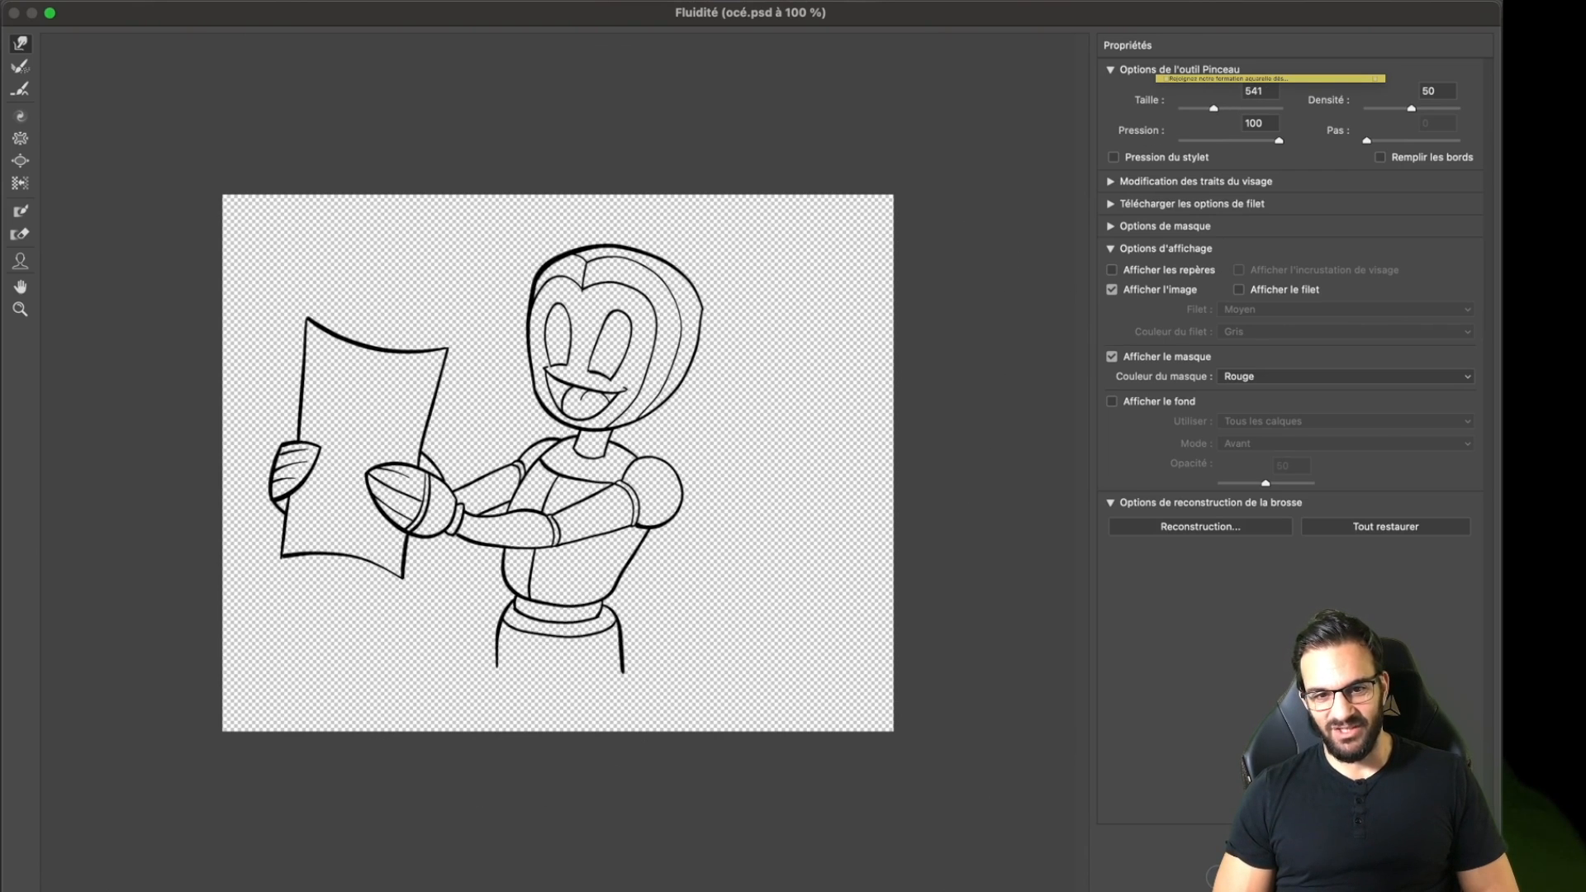
{"action": "key", "text": "Return"}
Flip the canvas horizontally back to its original direction.
{"action": "left_click", "coordinate": [463, 2]}
{"action": "mouse_move", "coordinate": [355, 152]}
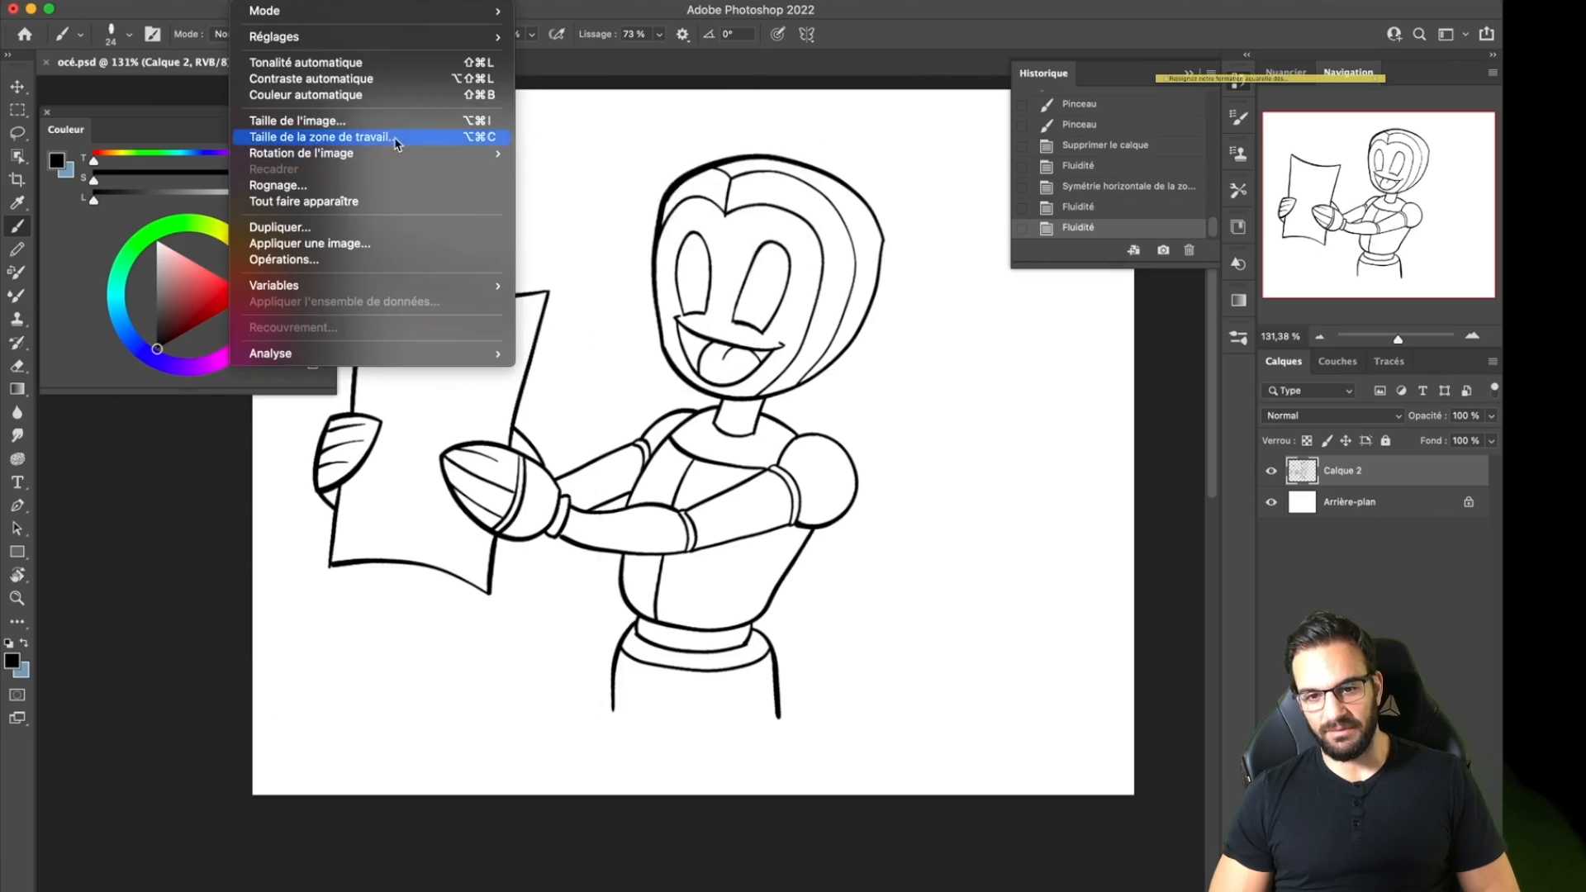
{"action": "left_click", "coordinate": [603, 220]}
Slightly enlarge and reposition the line art with Free Transform, and add a new layer beneath it.
{"action": "left_click_drag", "start_coordinate": [885, 433], "coordinate": [857, 446]}
{"action": "key", "text": "super+t"}
{"action": "left_click_drag", "start_coordinate": [474, 732], "coordinate": [428, 762]}
{"action": "left_click_drag", "start_coordinate": [711, 550], "coordinate": [673, 542]}
{"action": "key", "text": "Return"}
{"action": "key", "text": "super+shift+alt+n"}
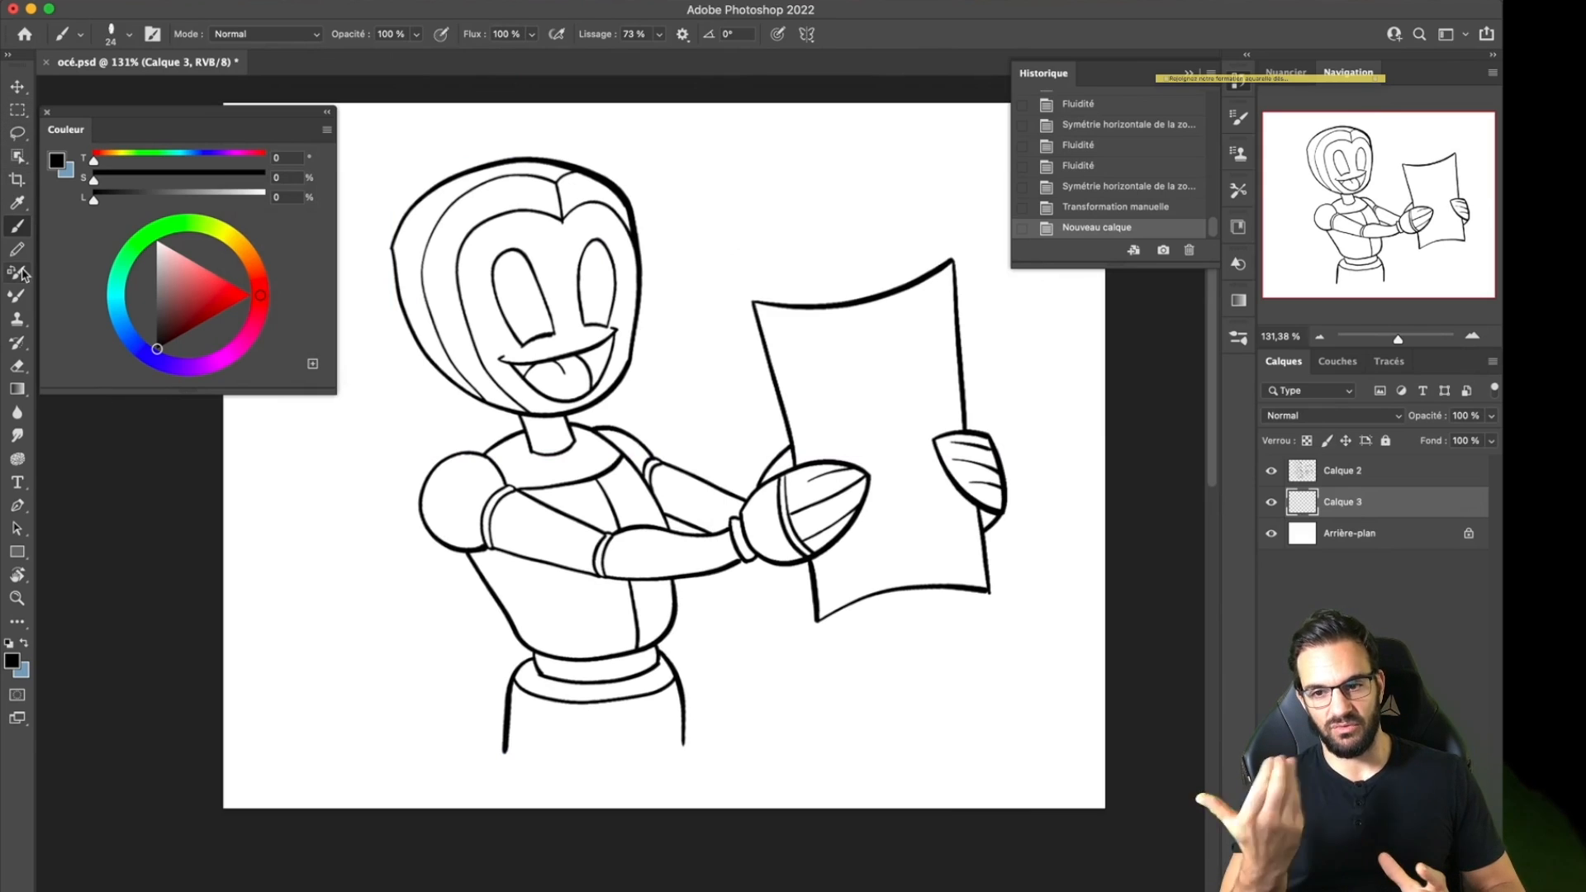
Look through the selection and painting tools and activate the Magic Wand tool (Outil Baguette magique).
{"action": "left_click", "coordinate": [17, 136]}
{"action": "left_click", "coordinate": [17, 297]}
{"action": "left_click", "coordinate": [17, 343]}
{"action": "left_click", "coordinate": [17, 296]}
{"action": "left_click", "coordinate": [18, 622]}
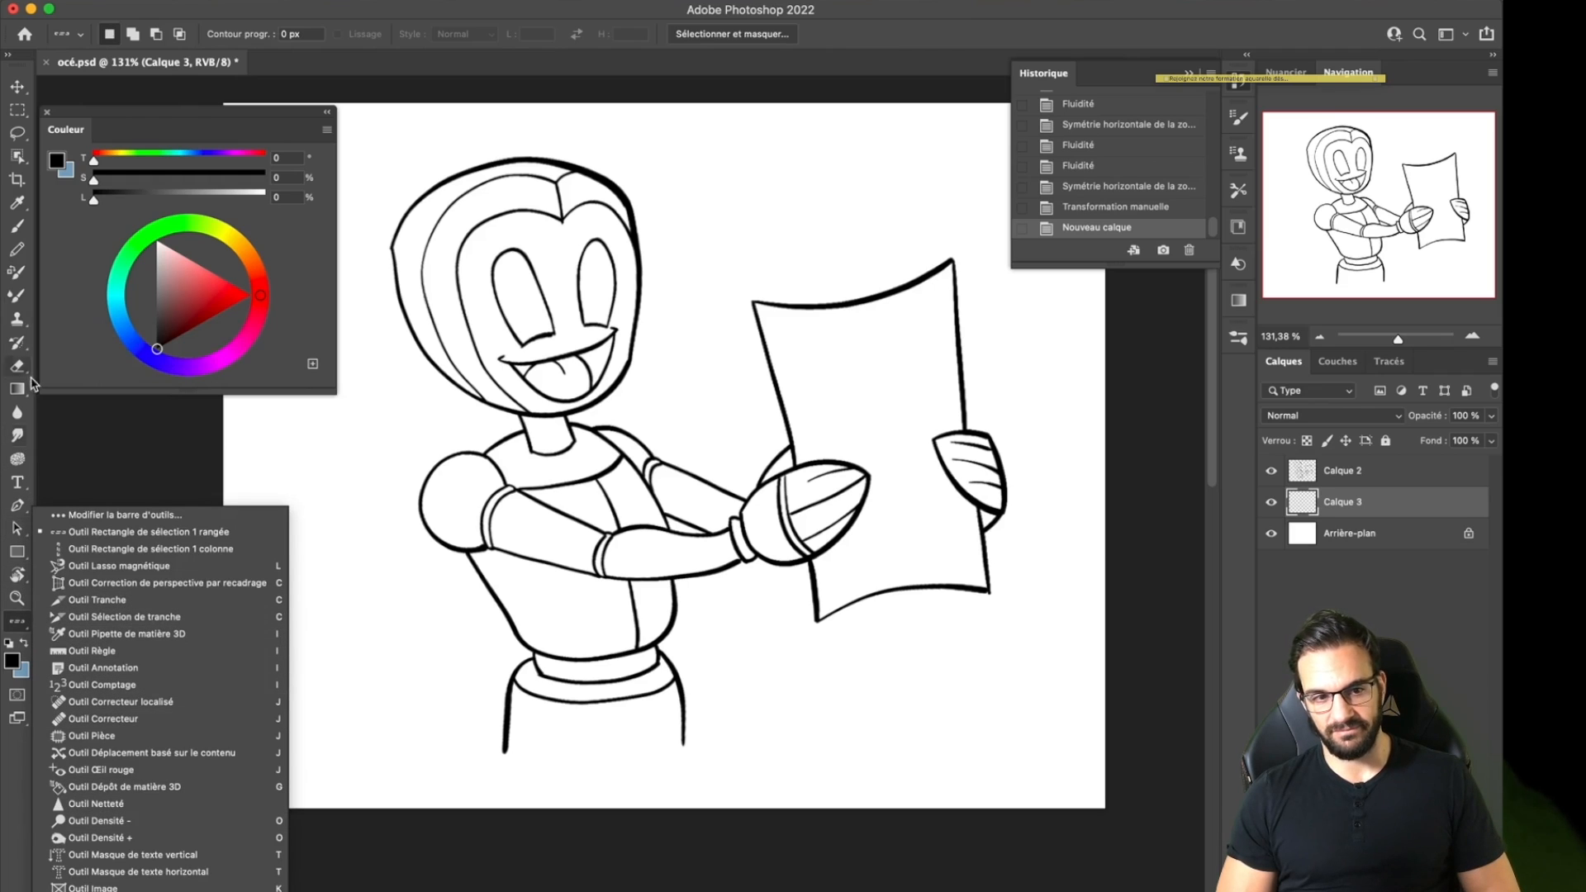
{"action": "left_click", "coordinate": [16, 154]}
{"action": "left_click", "coordinate": [88, 172]}
{"action": "left_click", "coordinate": [16, 151]}
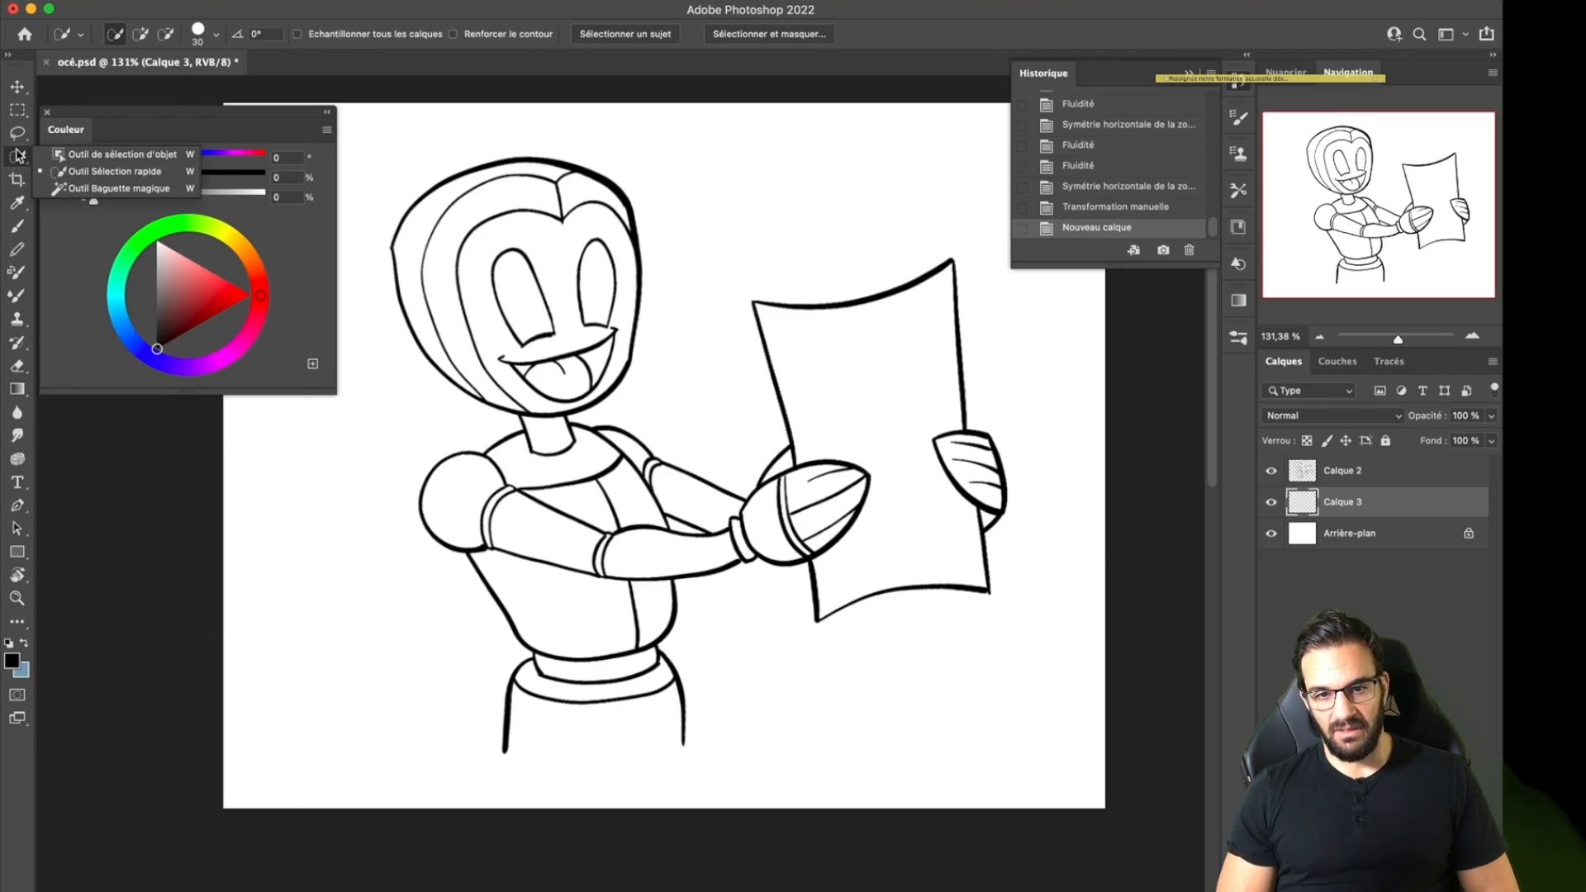
{"action": "left_click", "coordinate": [89, 190]}
Select the background around the robot with the Magic Wand, and subtract the open area below the hips with the Lasso.
{"action": "left_click", "coordinate": [418, 180]}
{"action": "key", "text": "ctrl+d"}
{"action": "left_click", "coordinate": [683, 358]}
{"action": "key", "text": "l"}
{"action": "mouse_move", "coordinate": [545, 693]}
{"action": "left_mouse_down"}
{"action": "mouse_move", "coordinate": [674, 737]}
{"action": "mouse_move", "coordinate": [614, 676]}
{"action": "mouse_move", "coordinate": [672, 692]}
{"action": "mouse_move", "coordinate": [536, 779]}
{"action": "mouse_move", "coordinate": [506, 753]}
{"action": "left_mouse_up"}
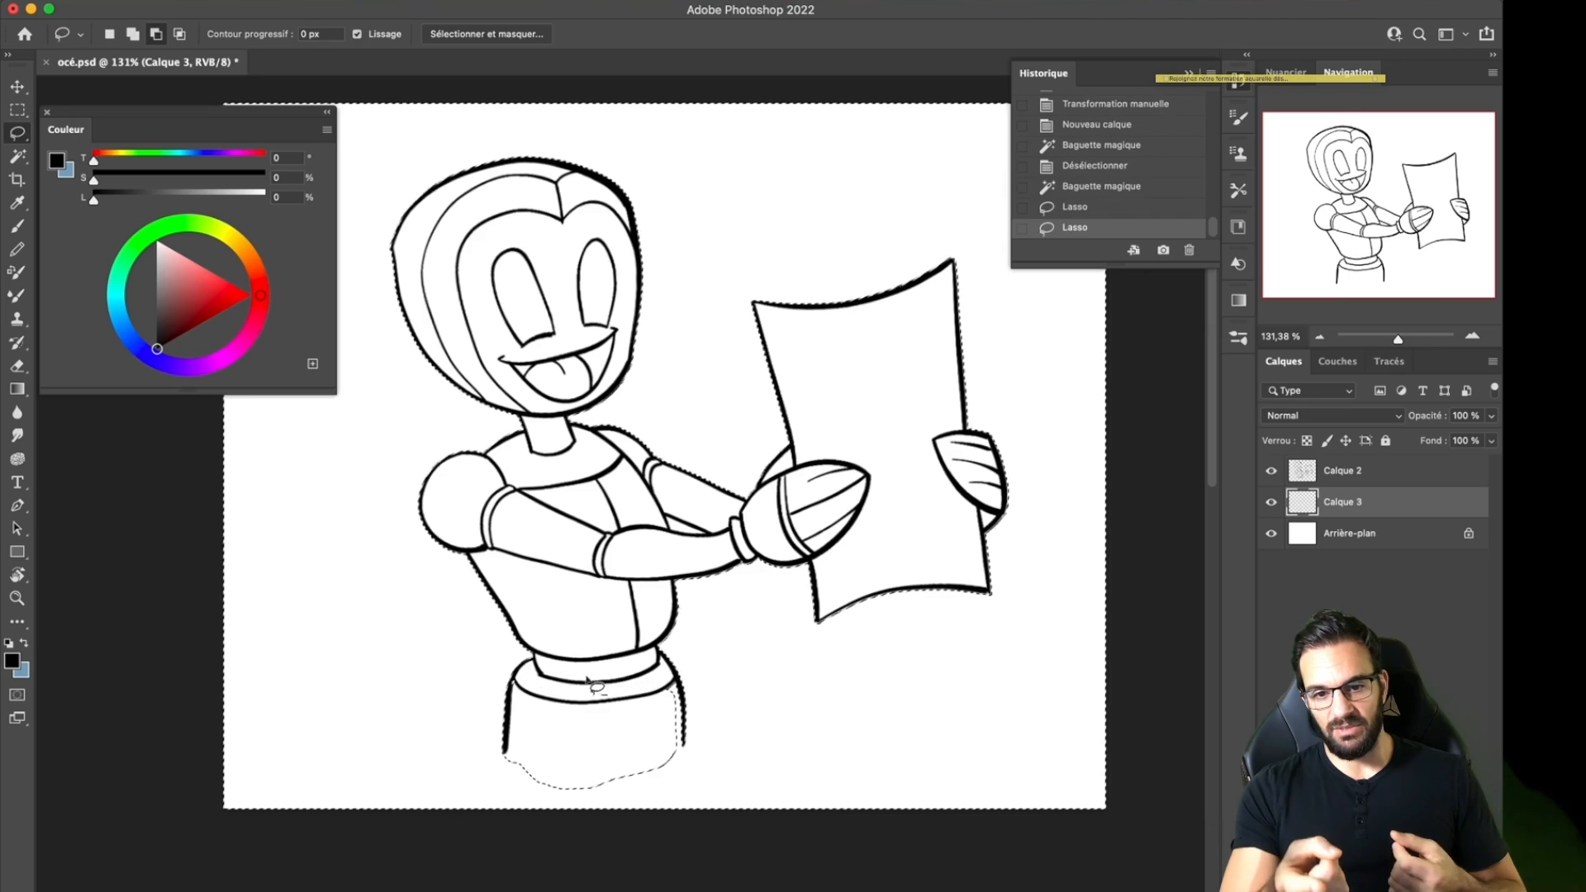
Finish subtracting the hip area with the Lasso, invert the selection, and fill it with 70% lightness grey on a new layer.
{"action": "left_click_drag", "start_coordinate": [588, 790], "coordinate": [512, 767]}
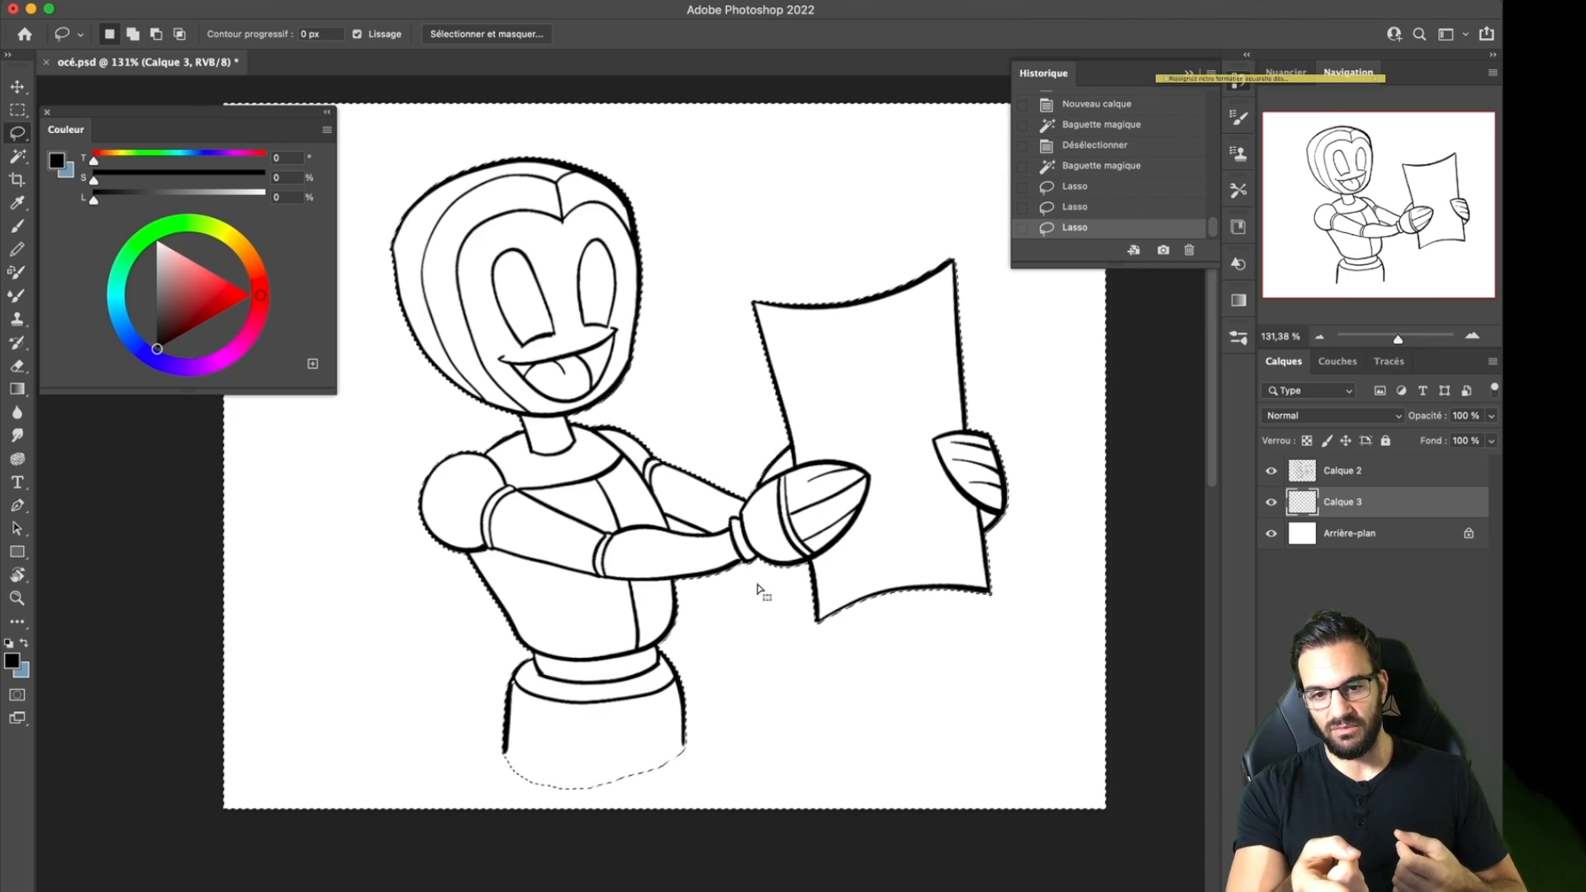
{"action": "key", "text": "ctrl+shift+i"}
{"action": "key", "text": "alt+shift+super+n"}
{"action": "left_click_drag", "start_coordinate": [180, 279], "coordinate": [160, 283]}
{"action": "key", "text": "alt+BackSpace"}
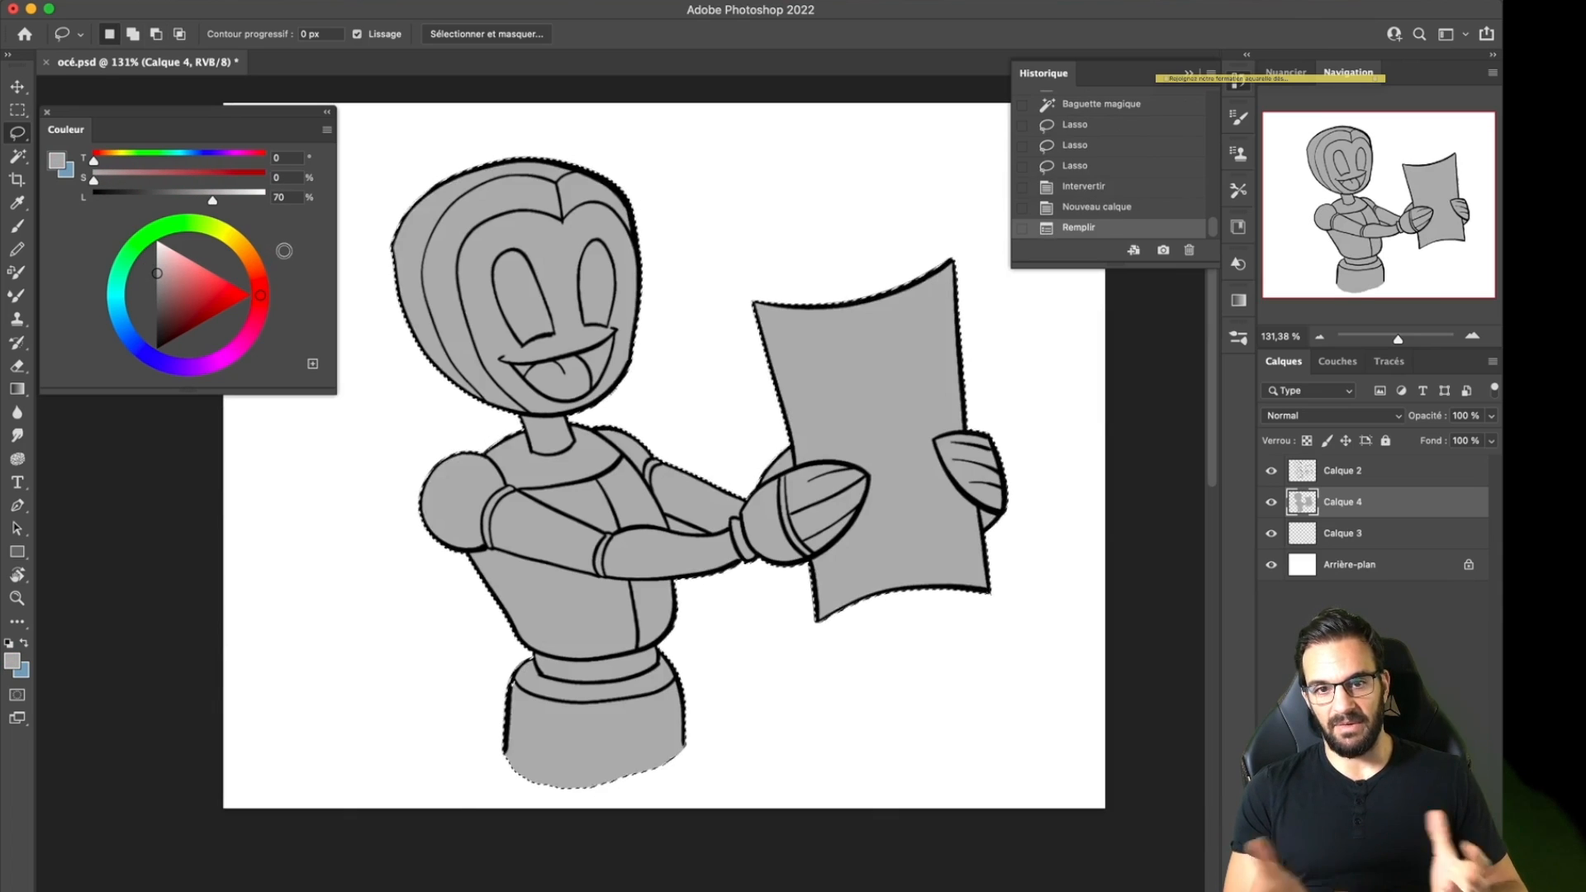
Lighten the grey silhouette with Hue/Saturation (Teinte/Saturation) at Luminosité +29, and deselect.
{"action": "key", "text": "super+u"}
{"action": "left_click_drag", "start_coordinate": [952, 398], "coordinate": [978, 401]}
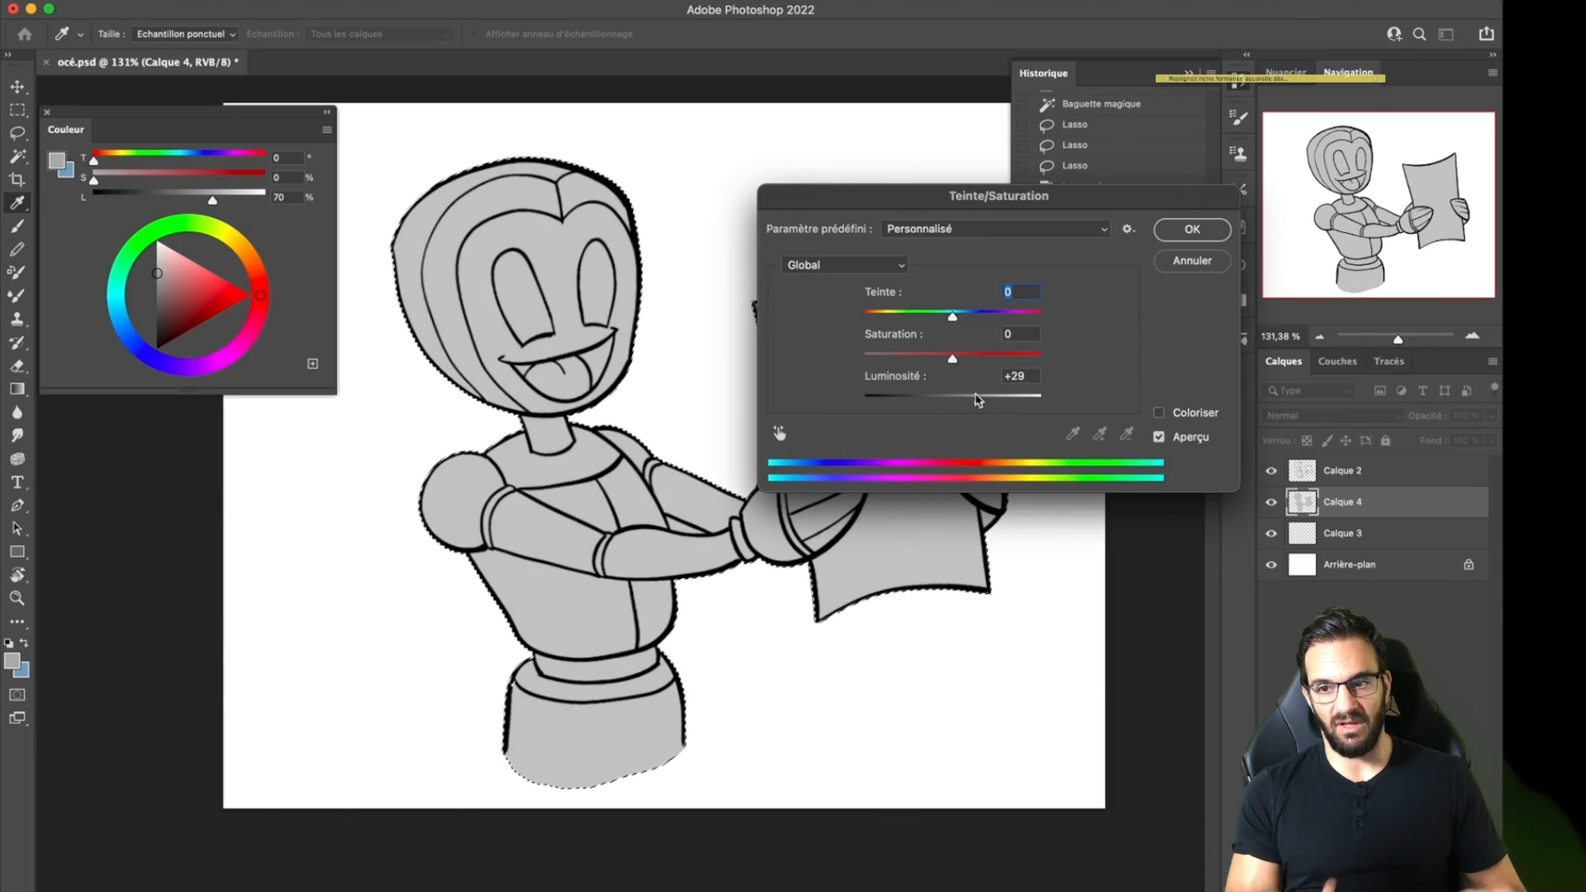
{"action": "key", "text": "Return"}
{"action": "key", "text": "l"}
{"action": "key", "text": "super+d"}
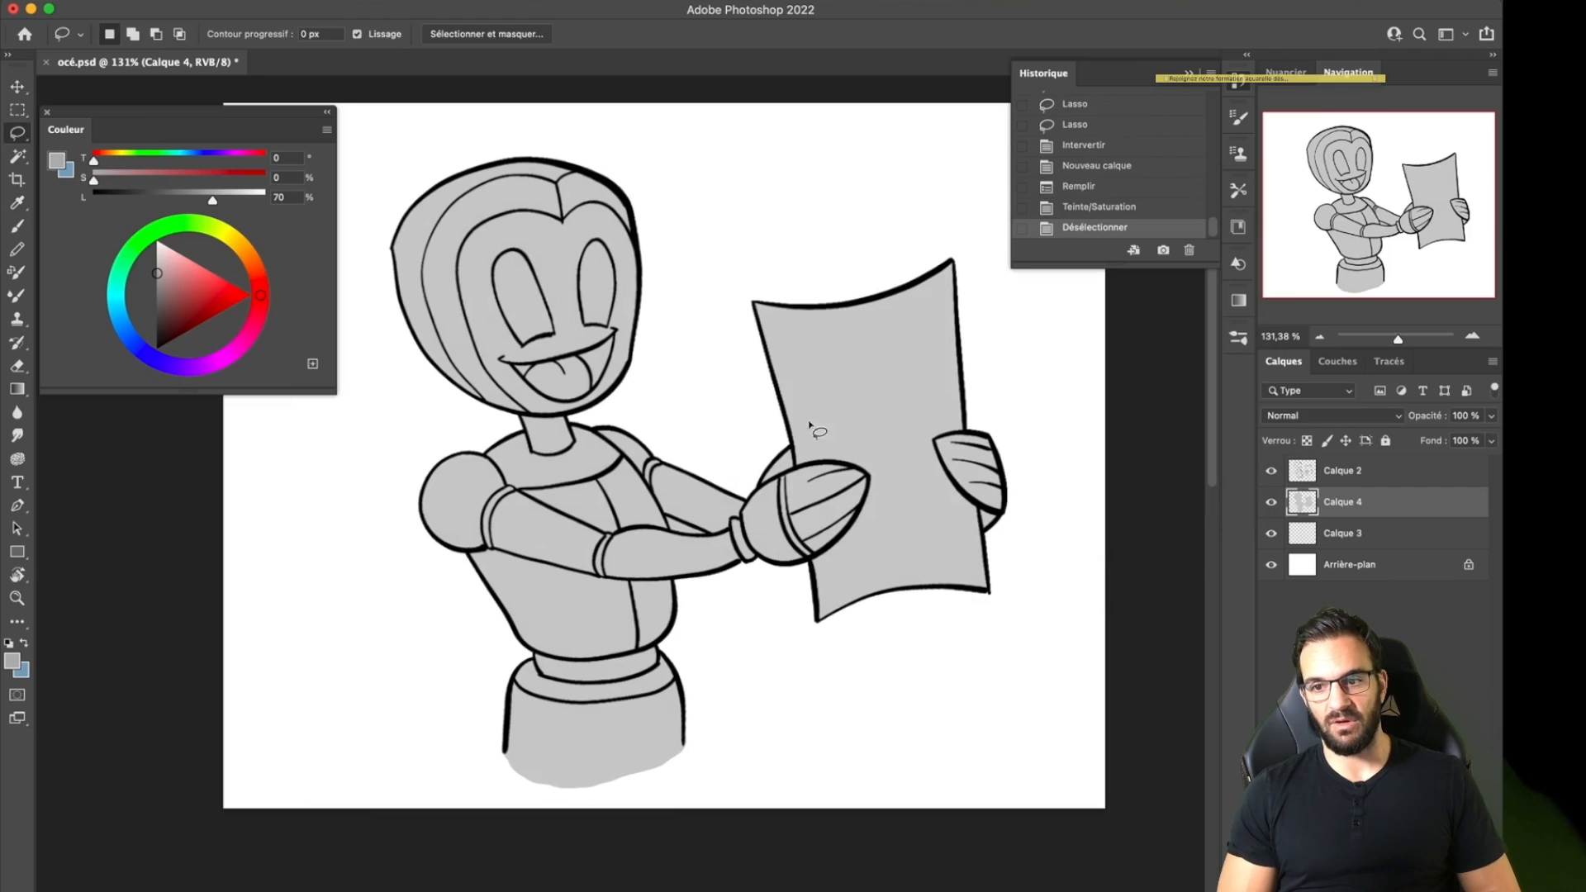
Set up a 248 px brush with a 52% lightness grey, and add a new layer clipped to the grey silhouette.
{"action": "key", "text": "b"}
{"action": "left_click_drag", "start_coordinate": [728, 470], "coordinate": [825, 470], "text": "ctrl+alt"}
{"action": "left_click", "coordinate": [157, 293]}
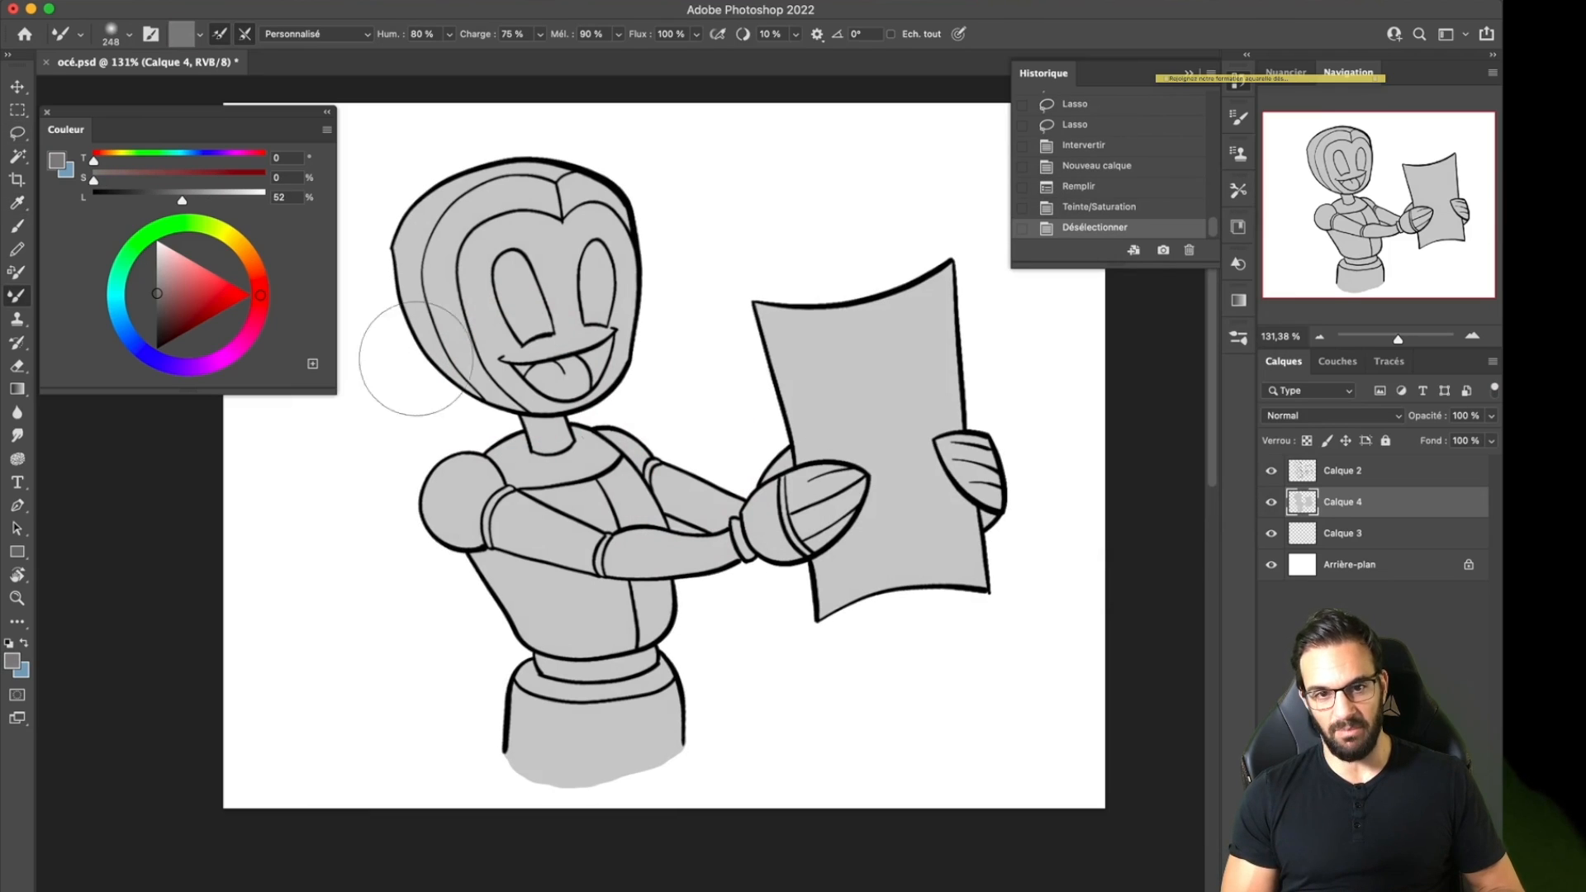
{"action": "key", "text": "super+shift+alt+n"}
{"action": "key", "text": "super+alt+g"}
Try shading the robot's face with the Mixer Brush on the clipped layer.
{"action": "left_click_drag", "start_coordinate": [503, 396], "coordinate": [583, 339]}
{"action": "left_click_drag", "start_coordinate": [488, 322], "coordinate": [578, 315]}
{"action": "key", "text": "super+z"}
{"action": "key", "text": "super+z"}
{"action": "key", "text": "super+z"}
{"action": "key", "text": "super+z"}
{"action": "left_click_drag", "start_coordinate": [450, 372], "coordinate": [604, 310]}
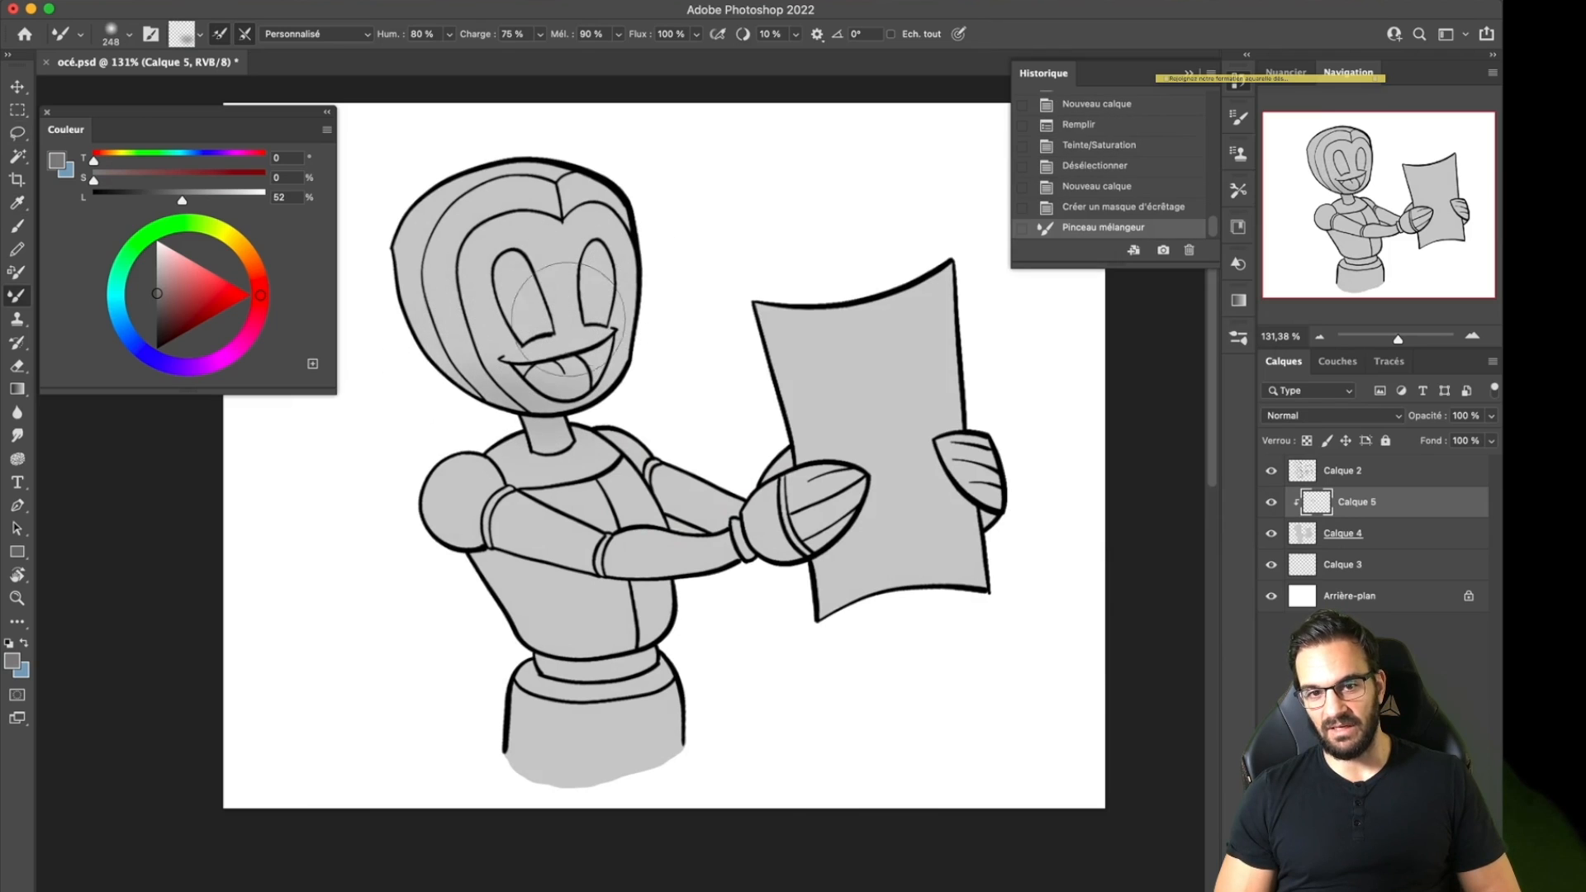
Try a shading stroke on the face with the DessinTechnique brush preset, and undo it.
{"action": "left_click", "coordinate": [1237, 117]}
{"action": "left_click", "coordinate": [1238, 337]}
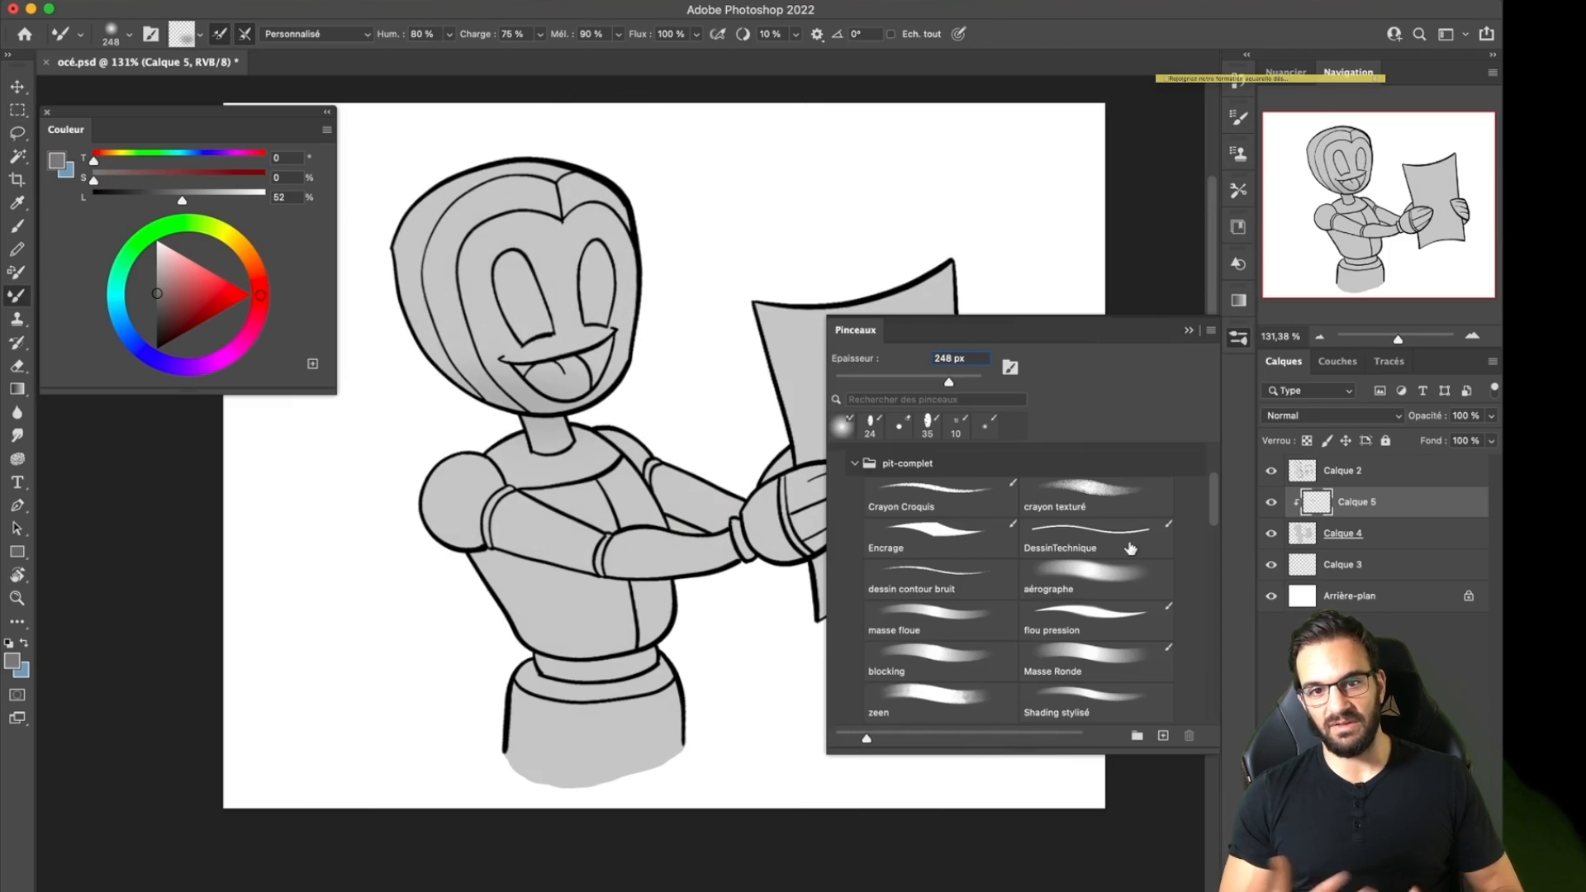
{"action": "left_click", "coordinate": [1129, 555]}
{"action": "left_click", "coordinate": [1238, 337]}
{"action": "left_click_drag", "start_coordinate": [520, 388], "coordinate": [627, 331]}
{"action": "key", "text": "super+z"}
Switch to the regular Brush tool with a soft round tip at 0% hardness, enlarged to 344 px.
{"action": "left_click", "coordinate": [17, 319]}
{"action": "left_click", "coordinate": [17, 295]}
{"action": "key", "text": "b"}
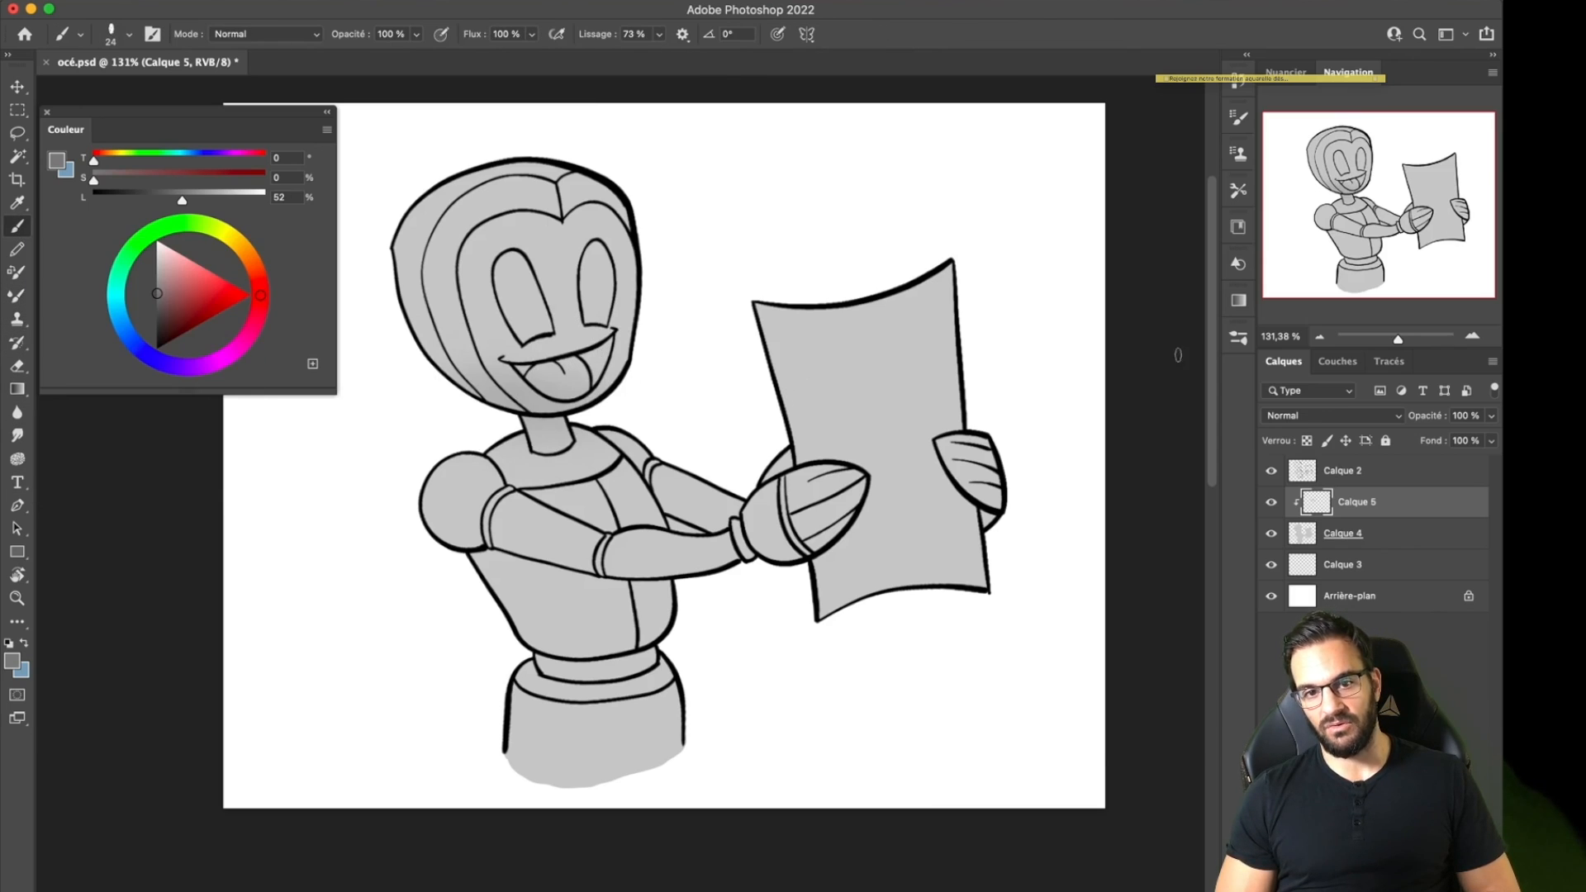
{"action": "right_click", "coordinate": [796, 322]}
{"action": "key", "text": "Escape"}
{"action": "right_click", "coordinate": [661, 350]}
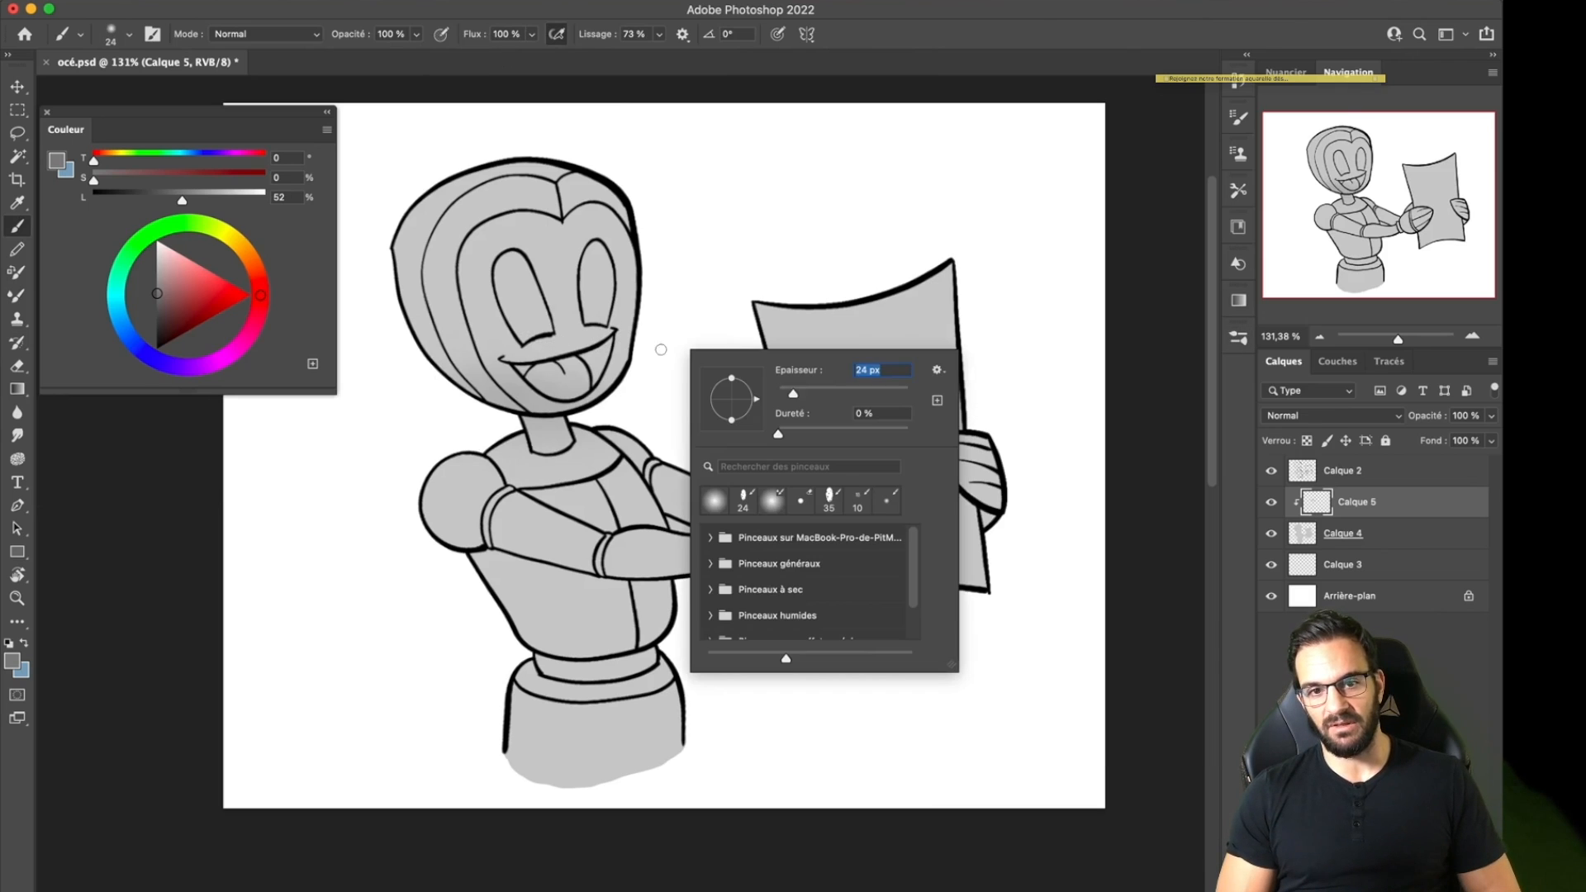
{"action": "left_click_drag", "start_coordinate": [862, 395], "coordinate": [877, 395]}
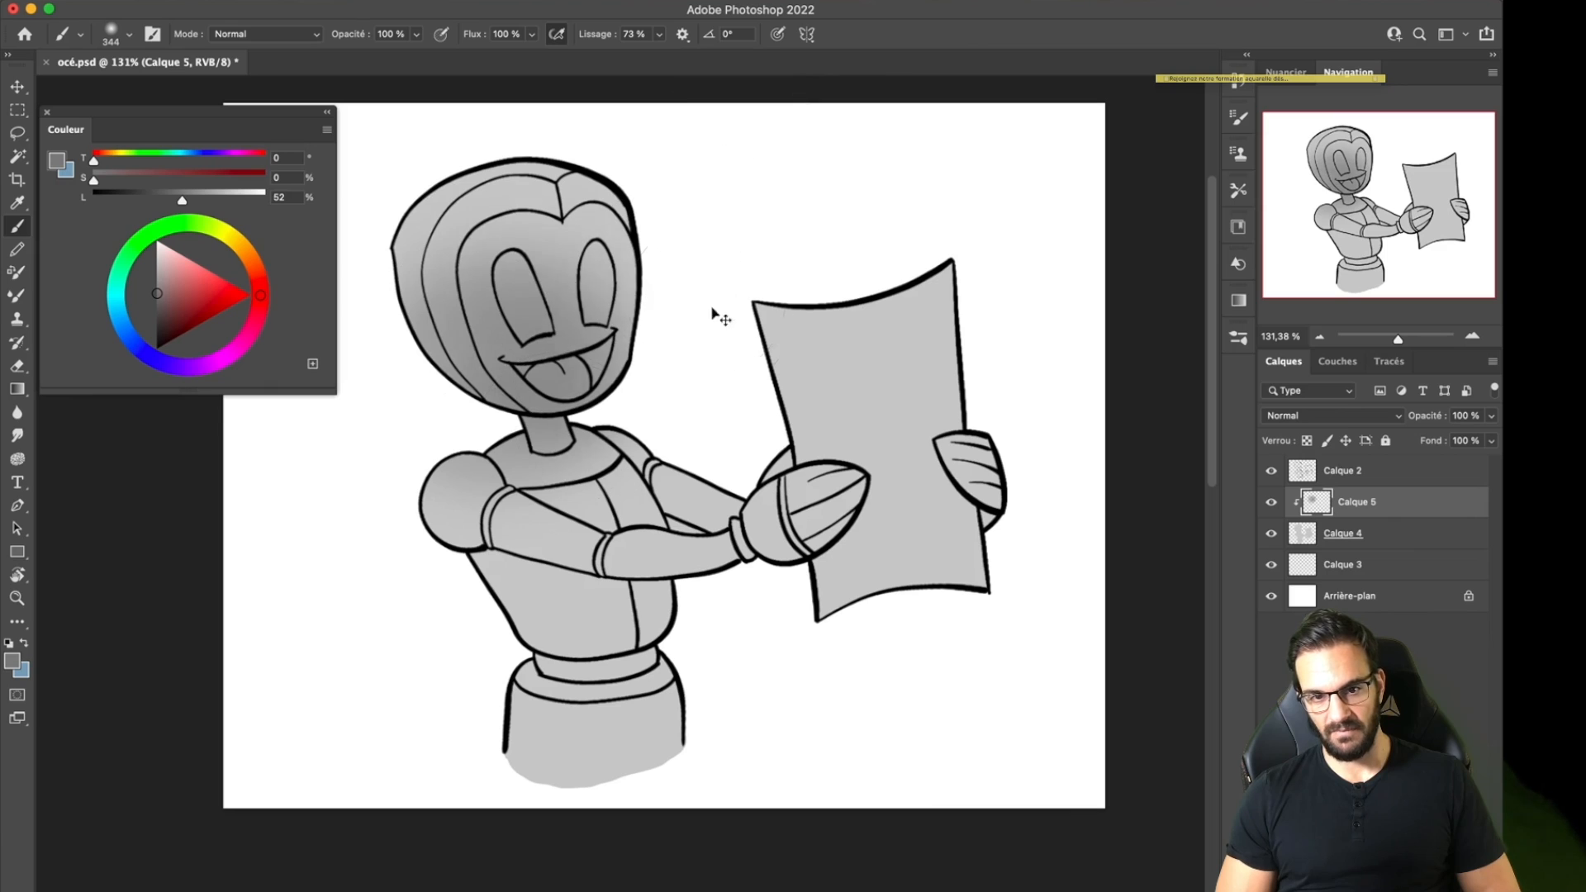
Shade the robot's head and torso softly in grey on the clipped layer, undoing and redoing head strokes to compare.
{"action": "key", "text": "super+z"}
{"action": "key", "text": "super+z"}
{"action": "key", "text": "super+z"}
{"action": "key", "text": "super+shift+z"}
{"action": "key", "text": "super+shift+z"}
{"action": "mouse_move", "coordinate": [453, 538]}
{"action": "left_mouse_down"}
{"action": "mouse_move", "coordinate": [649, 503]}
{"action": "mouse_move", "coordinate": [680, 605]}
{"action": "left_mouse_up"}
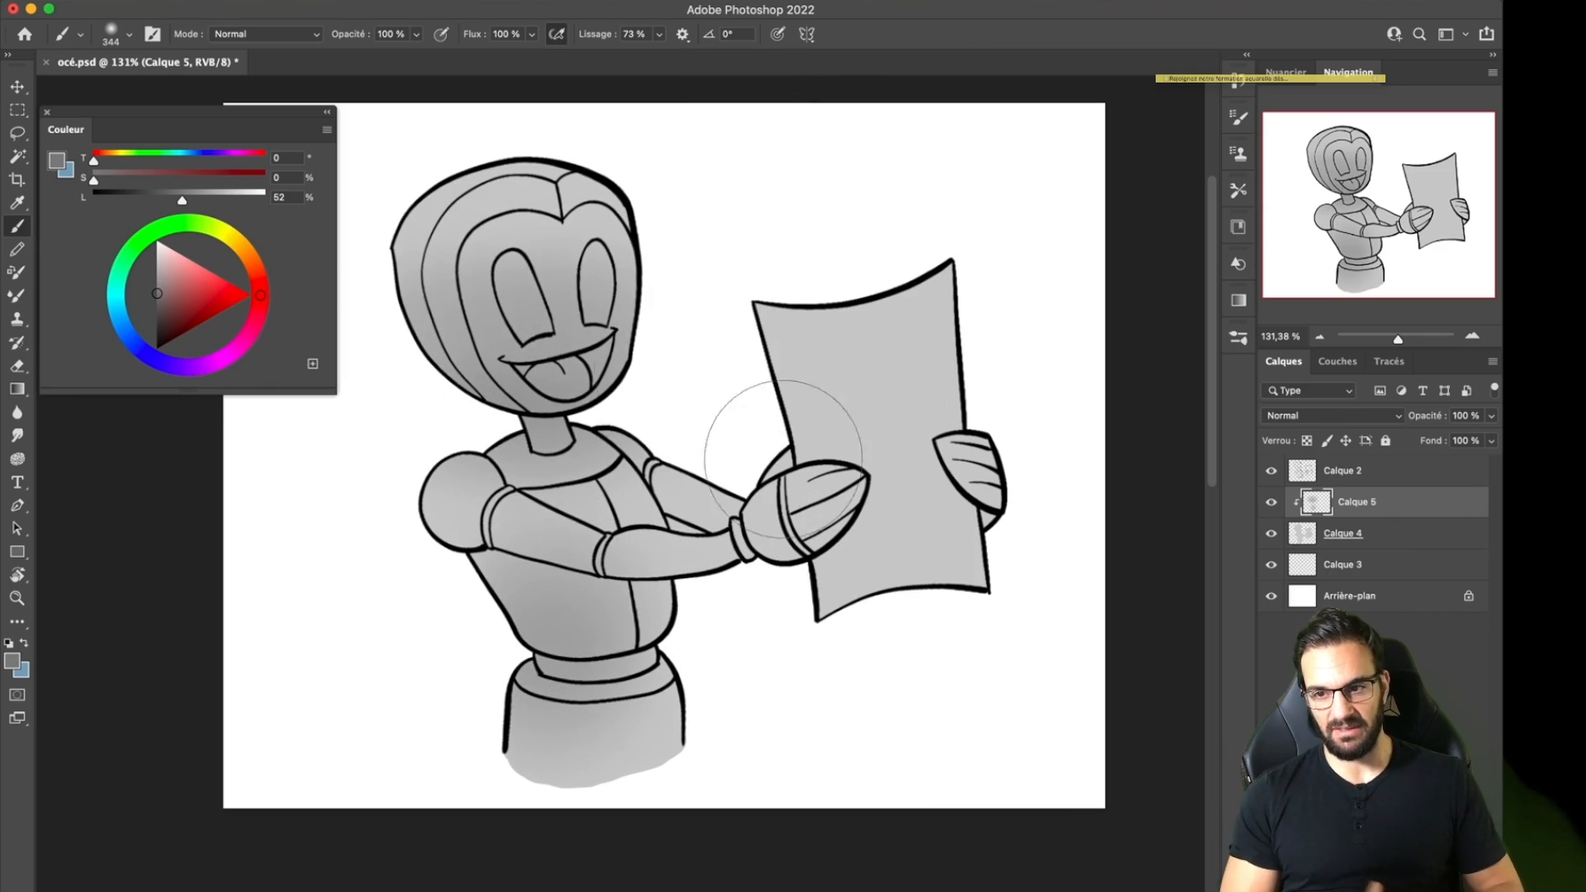
Add a new layer, select the outer bands of the head with the Magic Wand, and turn off sampling of all layers.
{"action": "left_click", "coordinate": [1371, 533]}
{"action": "left_click", "coordinate": [16, 157]}
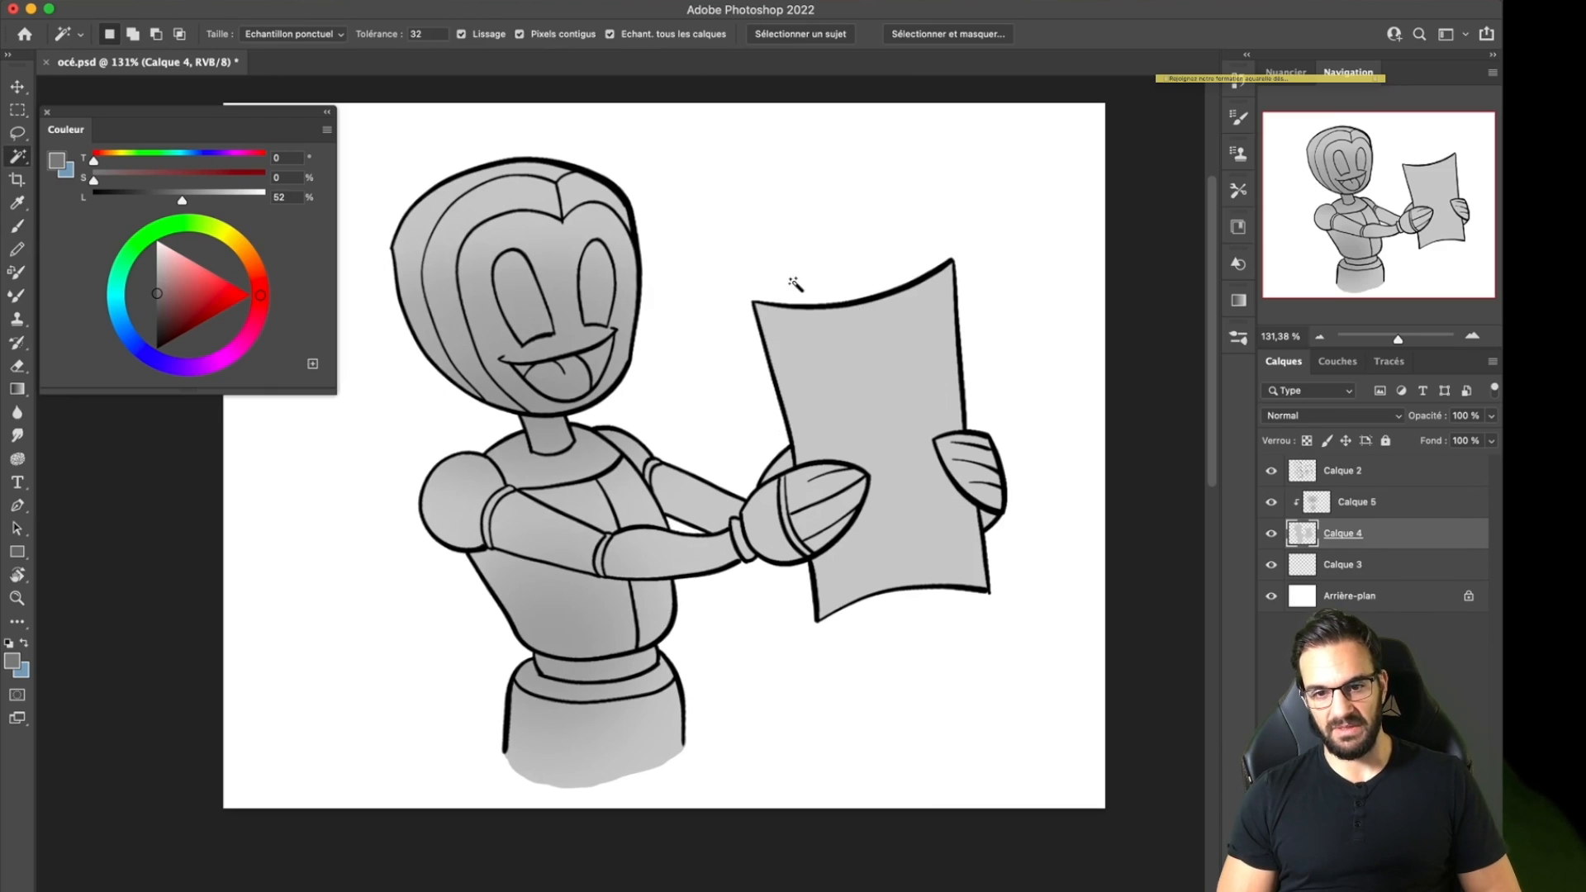
{"action": "key", "text": "super+shift+alt+n"}
{"action": "left_click", "coordinate": [581, 192], "text": "shift"}
{"action": "left_click", "coordinate": [405, 261], "text": "shift"}
{"action": "left_click", "coordinate": [473, 387], "text": "shift"}
{"action": "left_click", "coordinate": [610, 33]}
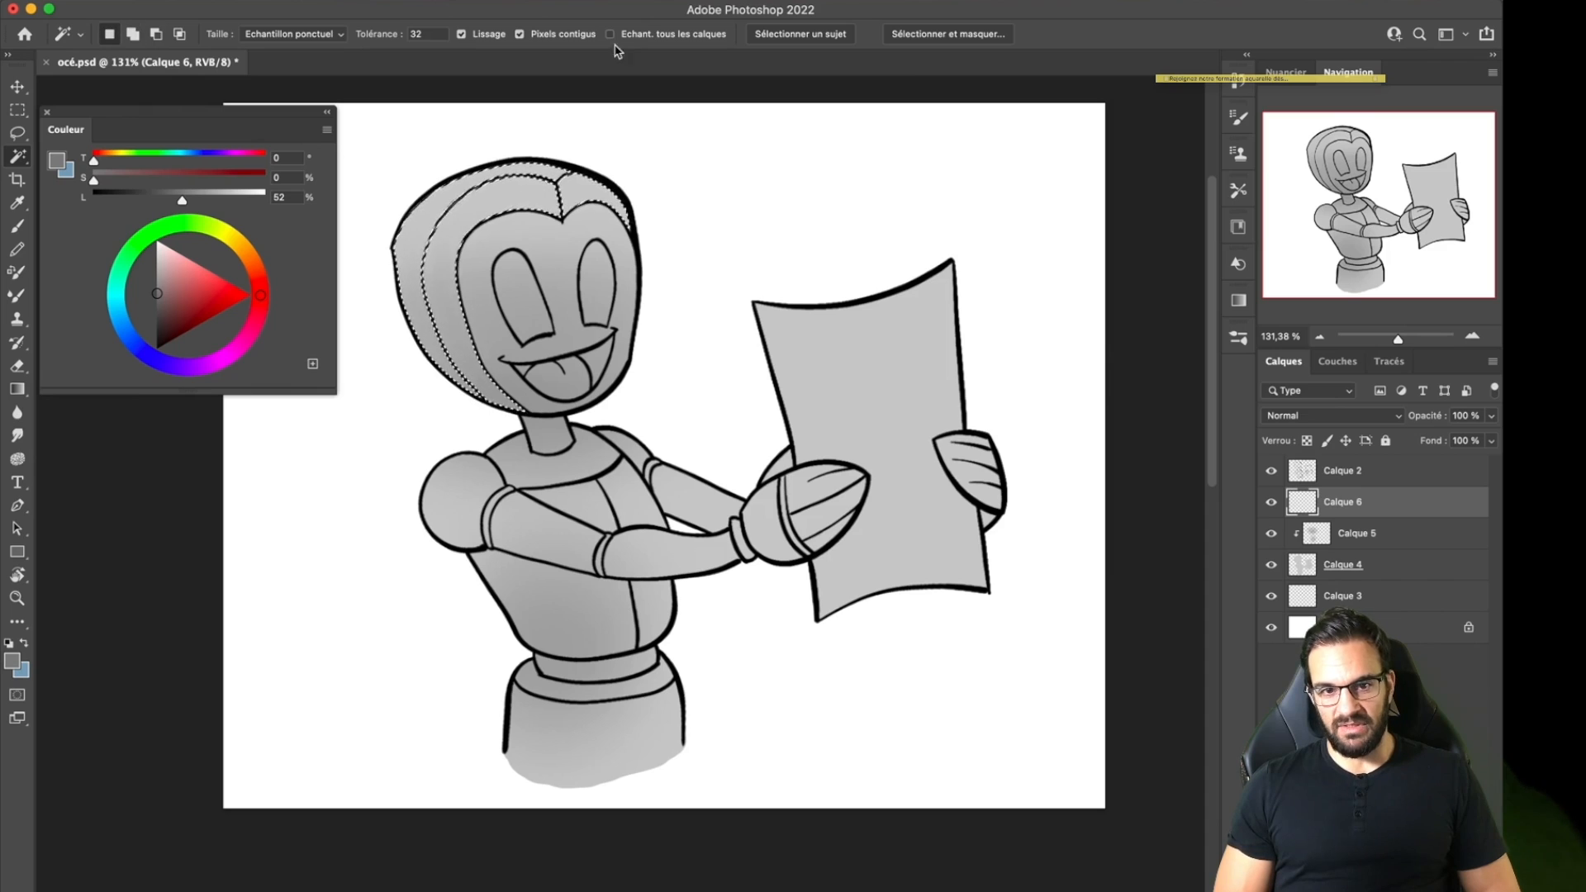
{"action": "key", "text": "super+z"}
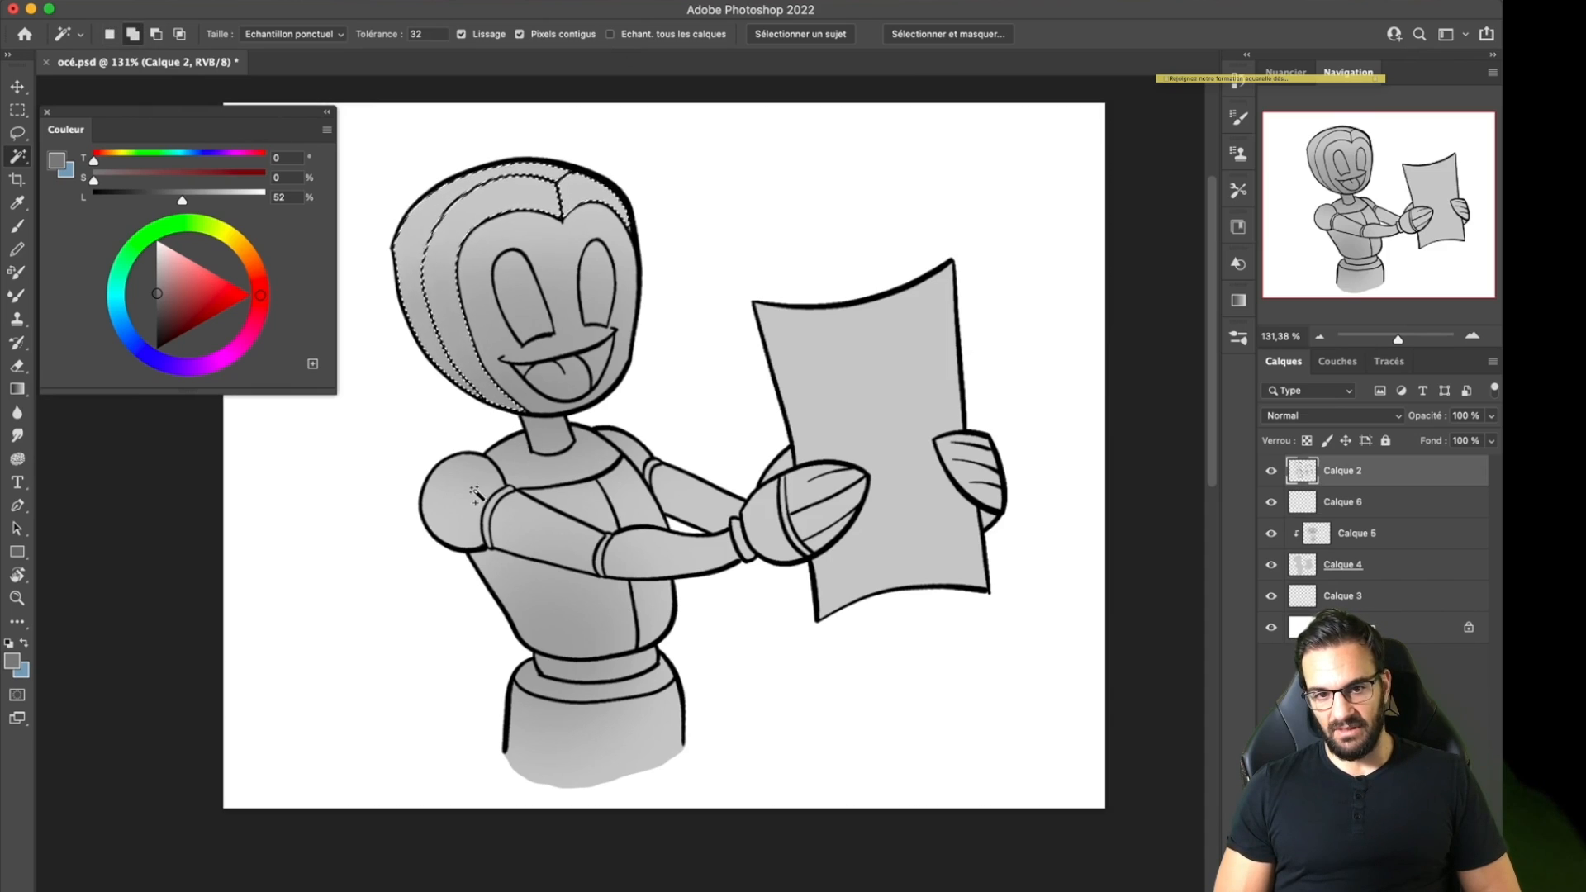
Add the upper chest, shoulder and arm segments to the Magic Wand selection using the line art layer Calque 2.
{"action": "left_click", "coordinate": [542, 465]}
{"action": "left_click", "coordinate": [578, 502]}
{"action": "left_click", "coordinate": [621, 443]}
{"action": "left_click", "coordinate": [697, 496]}
{"action": "left_click", "coordinate": [765, 517]}
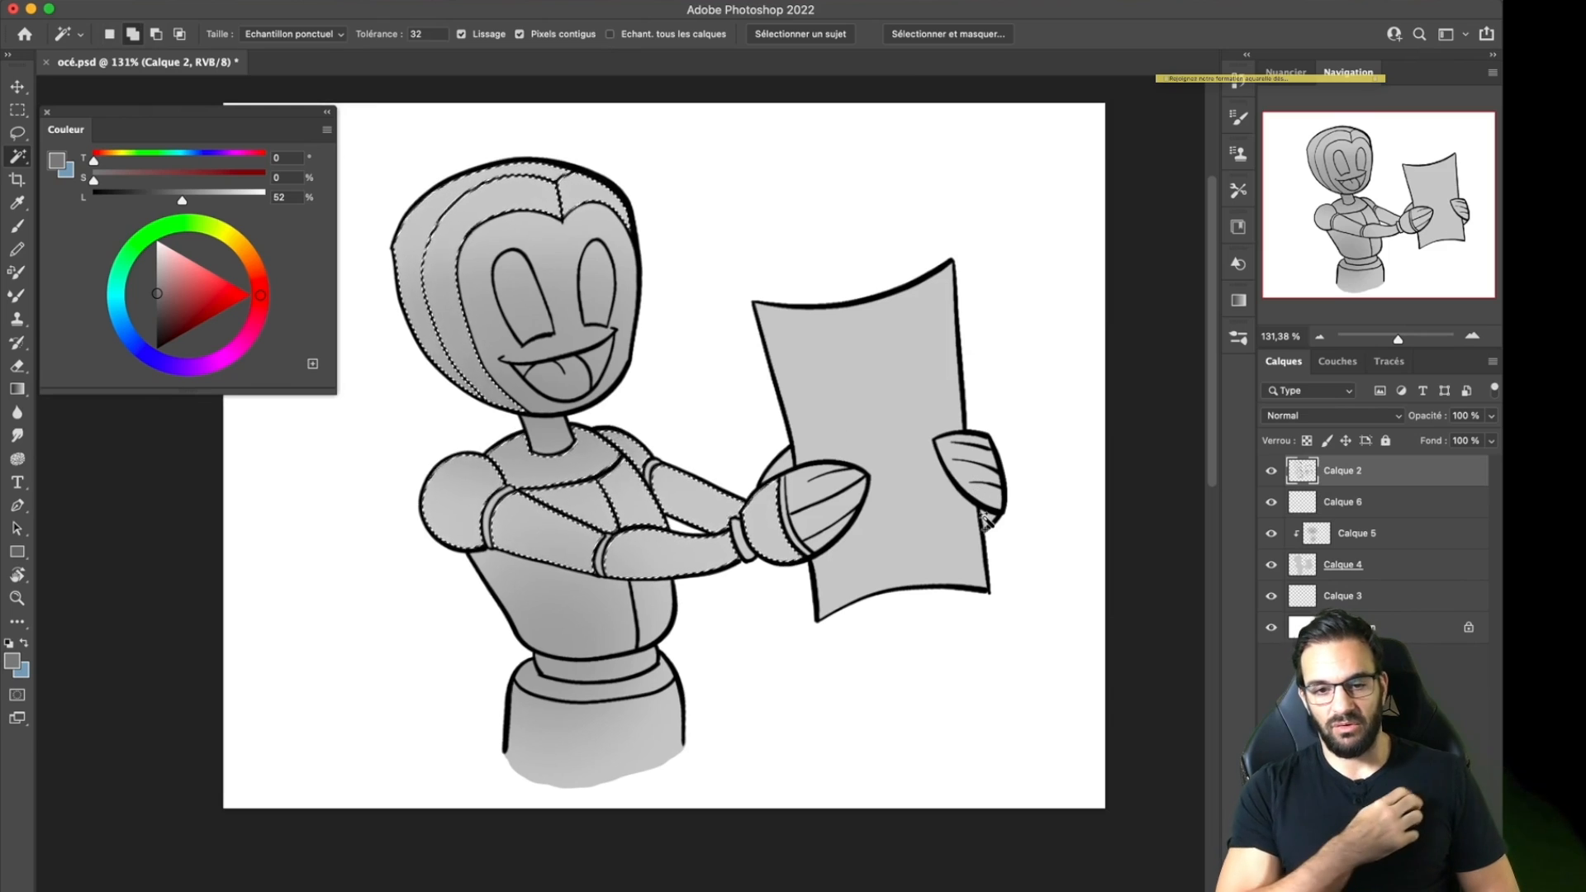
Add the lower torso and hips to the selection, keeping it within the grey silhouette of Calque 4.
{"action": "left_click", "coordinate": [668, 604]}
{"action": "left_click", "coordinate": [645, 734]}
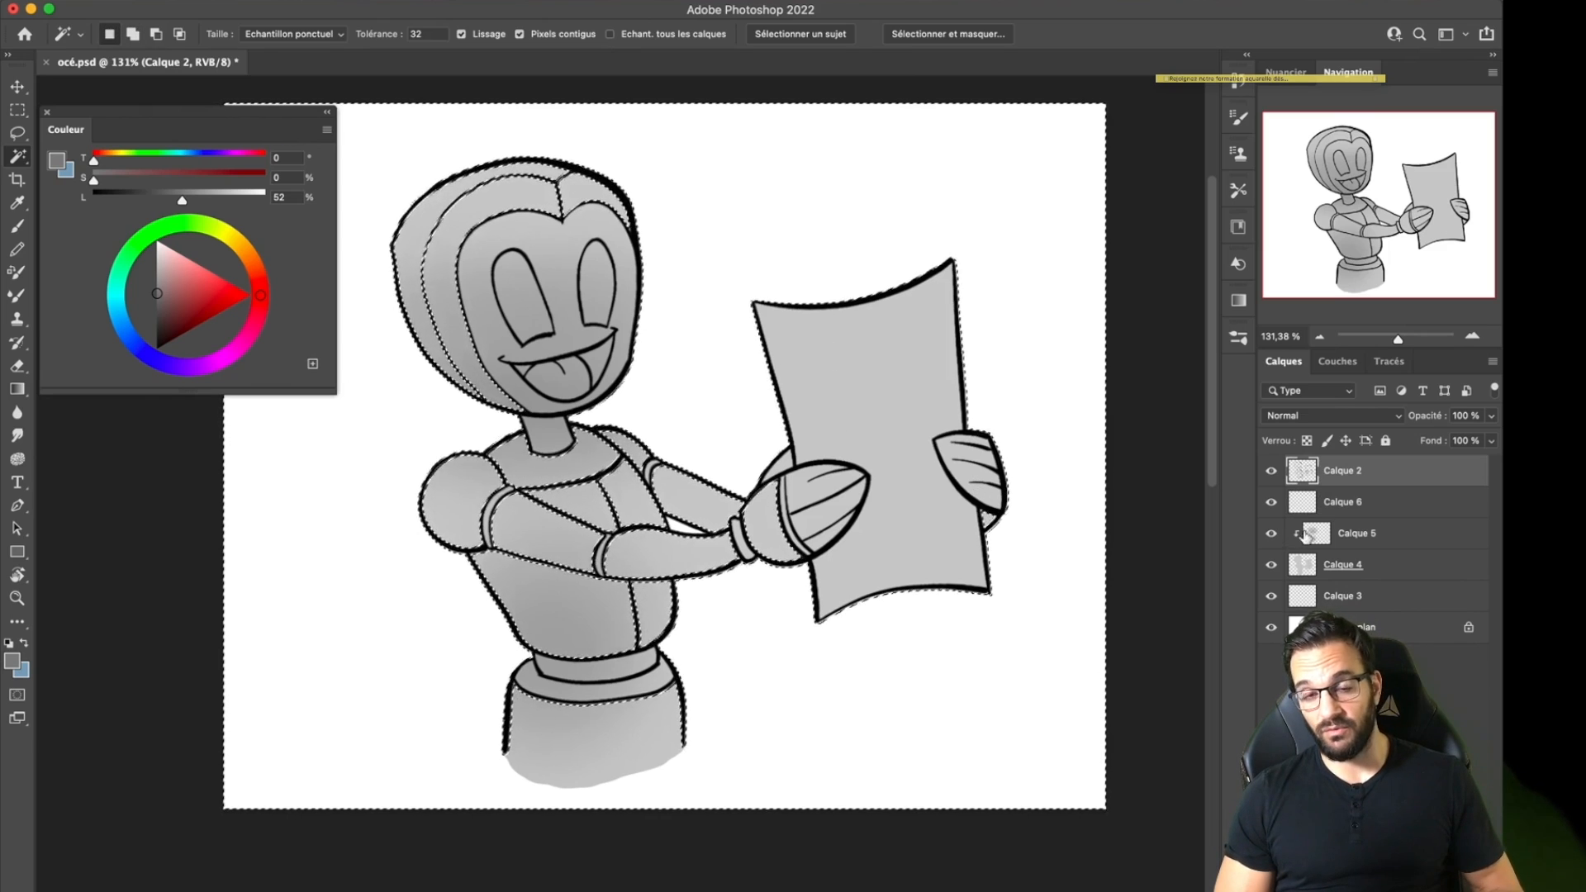
{"action": "left_click", "coordinate": [1355, 532]}
{"action": "left_click", "coordinate": [1342, 565]}
{"action": "key", "text": "super+z"}
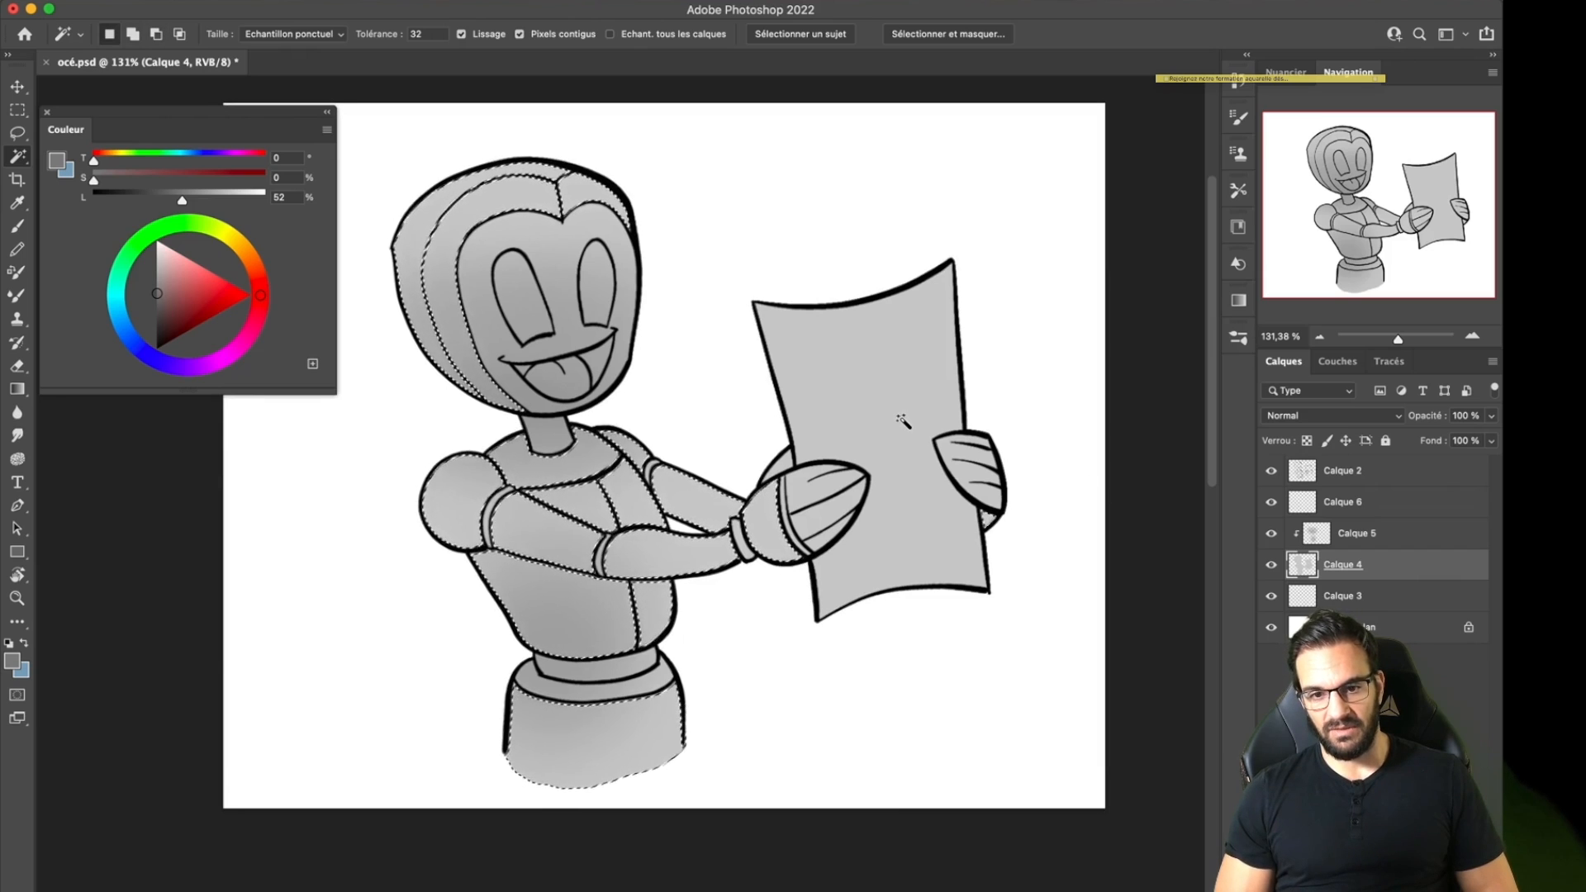
Create a solid color fill layer (Couleur unie) from the selected head bands and body parts in orange #eaac3f.
{"action": "left_click", "coordinate": [1363, 470]}
{"action": "left_click", "coordinate": [1384, 877]}
{"action": "left_click", "coordinate": [1371, 504]}
{"action": "left_click_drag", "start_coordinate": [883, 289], "coordinate": [1168, 153]}
{"action": "left_click", "coordinate": [1030, 395]}
{"action": "left_click_drag", "start_coordinate": [979, 277], "coordinate": [964, 206]}
{"action": "left_click", "coordinate": [1030, 389]}
{"action": "left_click_drag", "start_coordinate": [988, 308], "coordinate": [965, 247]}
{"action": "left_click_drag", "start_coordinate": [1031, 391], "coordinate": [1031, 399]}
{"action": "left_click_drag", "start_coordinate": [965, 247], "coordinate": [950, 208]}
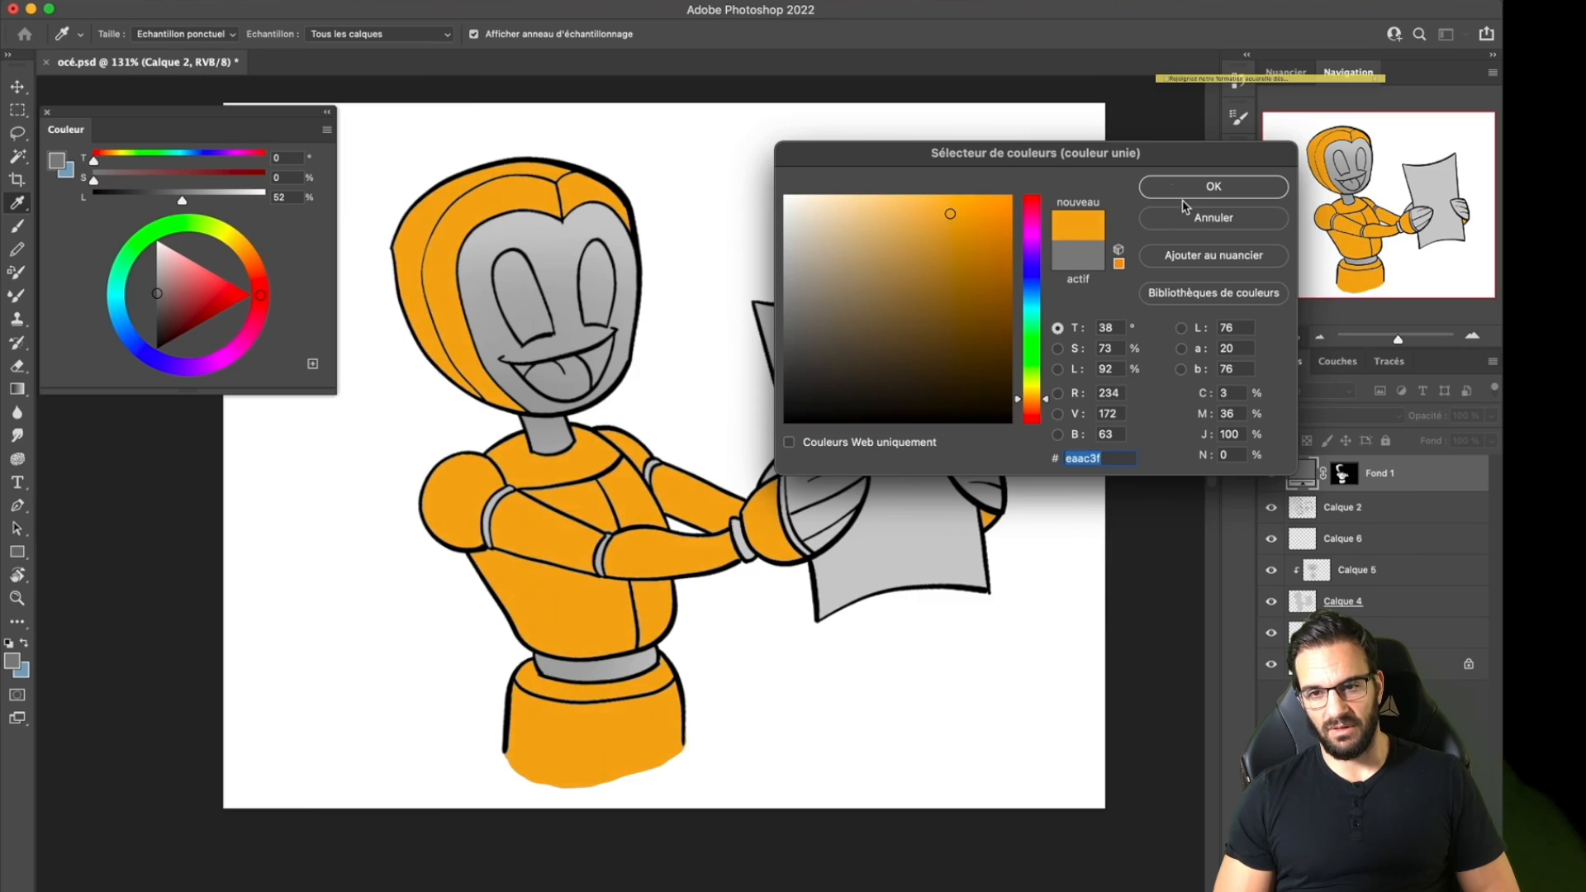
{"action": "left_click", "coordinate": [1186, 190]}
Move the line art layer Calque 2 above the orange fill layer.
{"action": "key", "text": "w"}
{"action": "key", "text": "super+shift+alt+n"}
{"action": "left_click", "coordinate": [519, 287]}
{"action": "left_click_drag", "start_coordinate": [1293, 537], "coordinate": [1291, 464]}
{"action": "left_click_drag", "start_coordinate": [1421, 505], "coordinate": [1475, 880]}
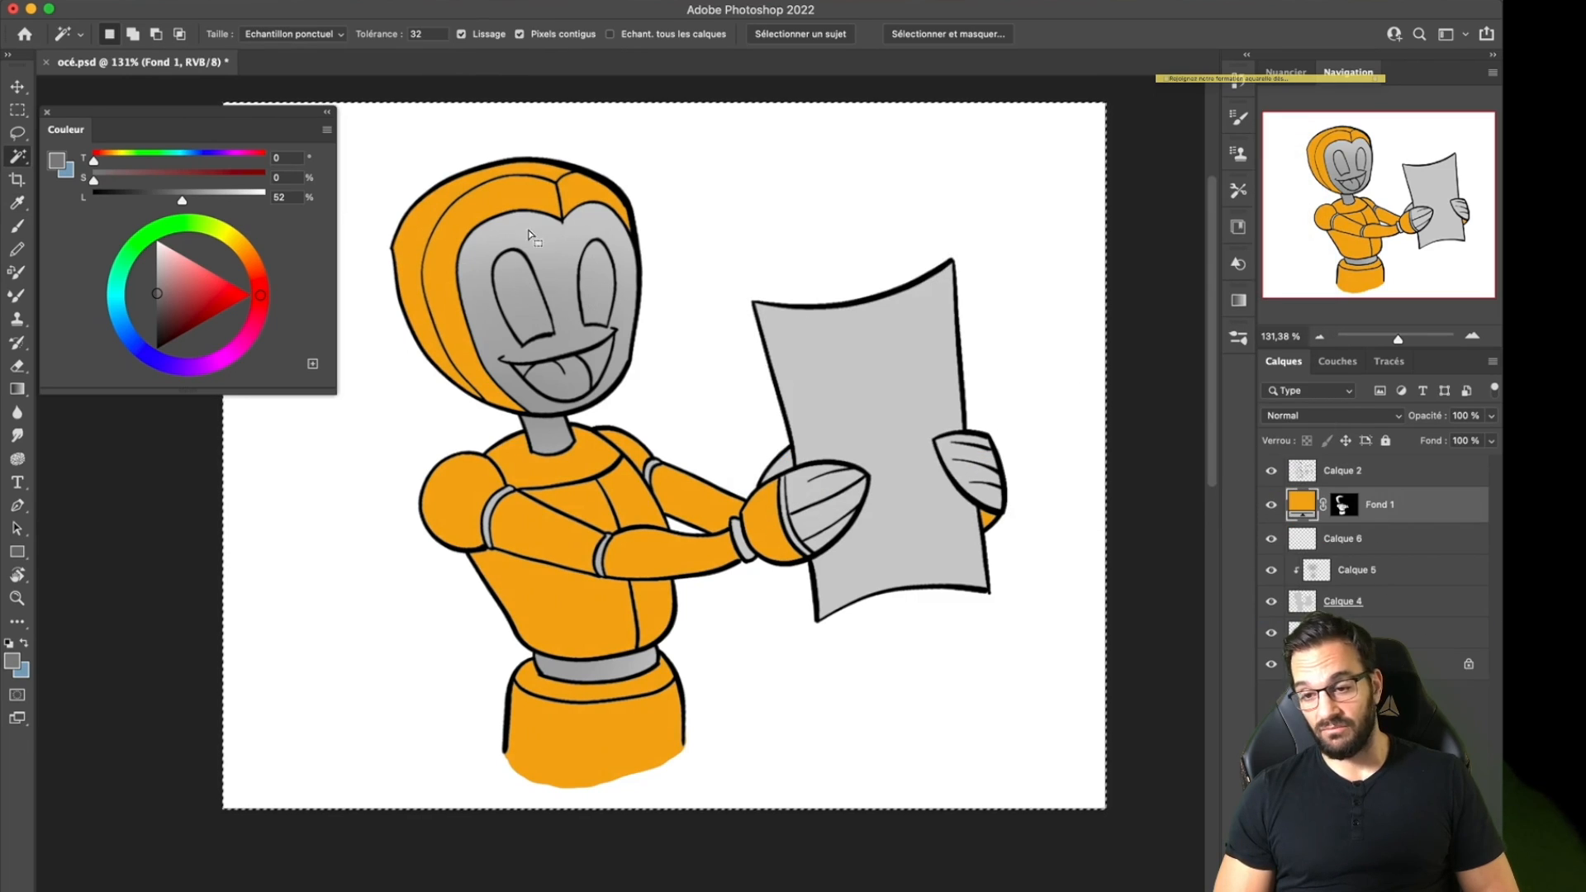
Select both eyes with the Magic Wand on the line art layer, and fill them with a yellow solid color layer.
{"action": "left_click", "coordinate": [1308, 483]}
{"action": "left_click", "coordinate": [522, 299]}
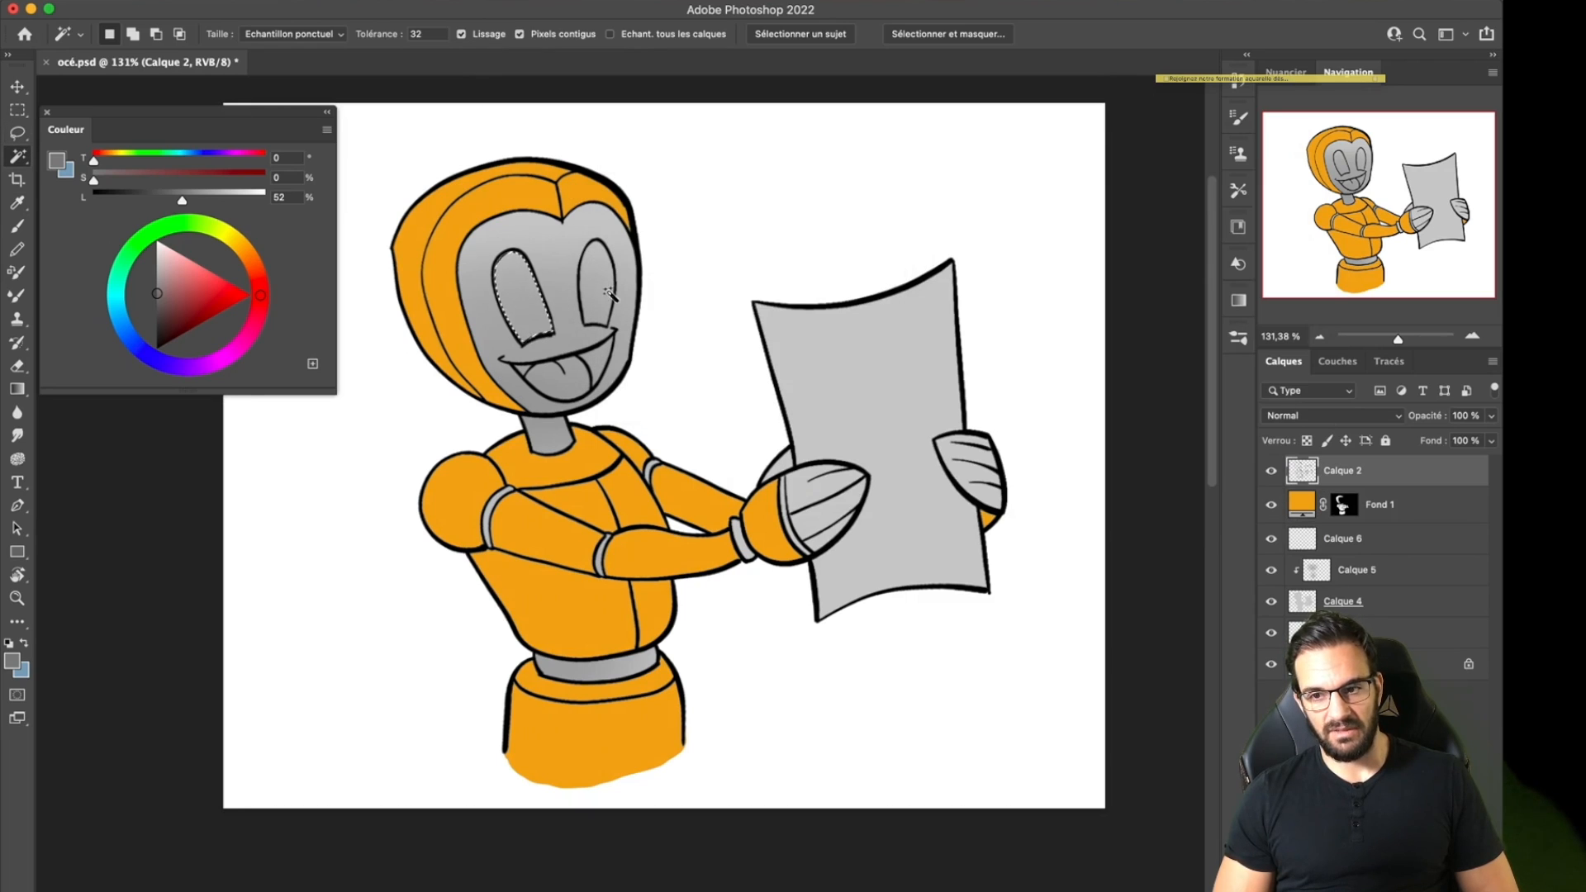
{"action": "left_click", "coordinate": [1376, 878]}
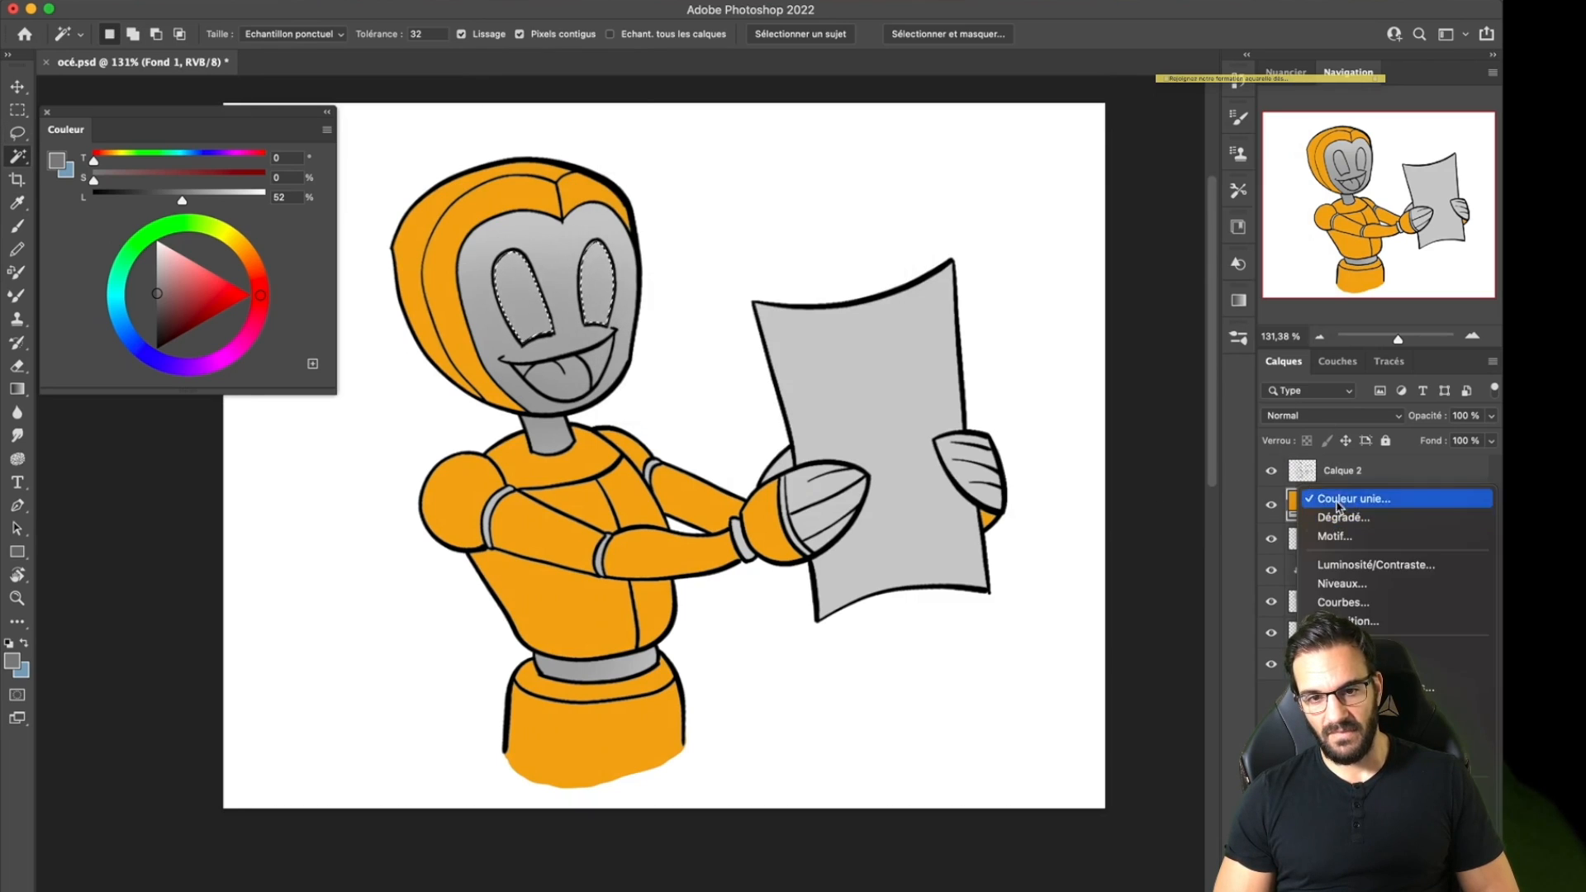
{"action": "left_click", "coordinate": [1346, 500]}
{"action": "left_click", "coordinate": [1031, 386]}
{"action": "left_click_drag", "start_coordinate": [1004, 203], "coordinate": [960, 209]}
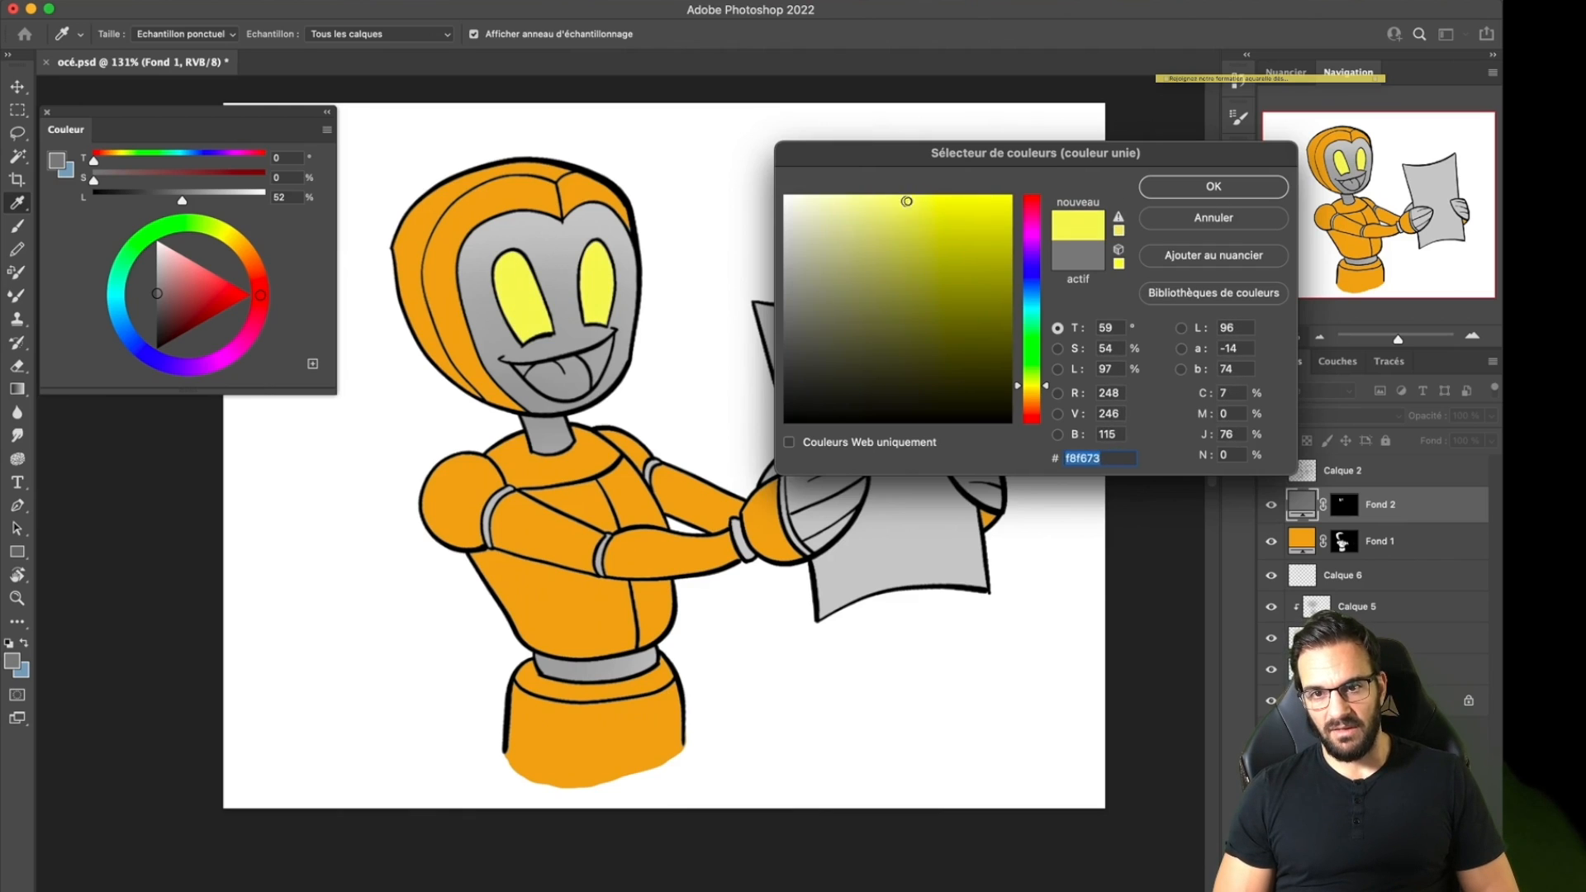
{"action": "left_click", "coordinate": [1199, 187]}
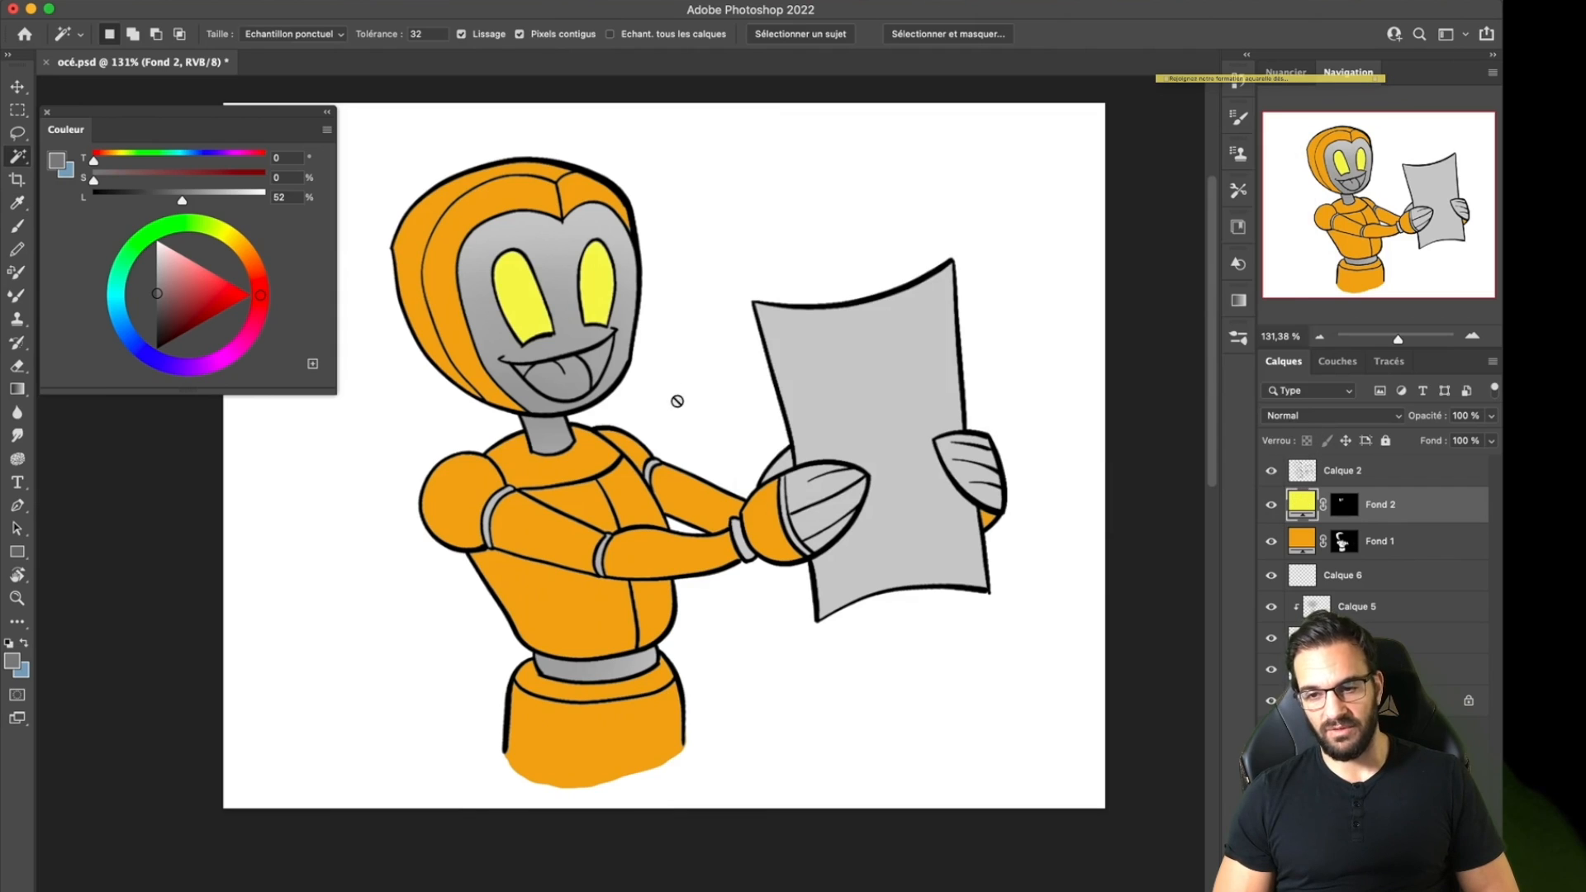
Select the inside of the mouth with the Magic Wand, and fill it with a muted mauve solid color layer.
{"action": "left_click", "coordinate": [1305, 478]}
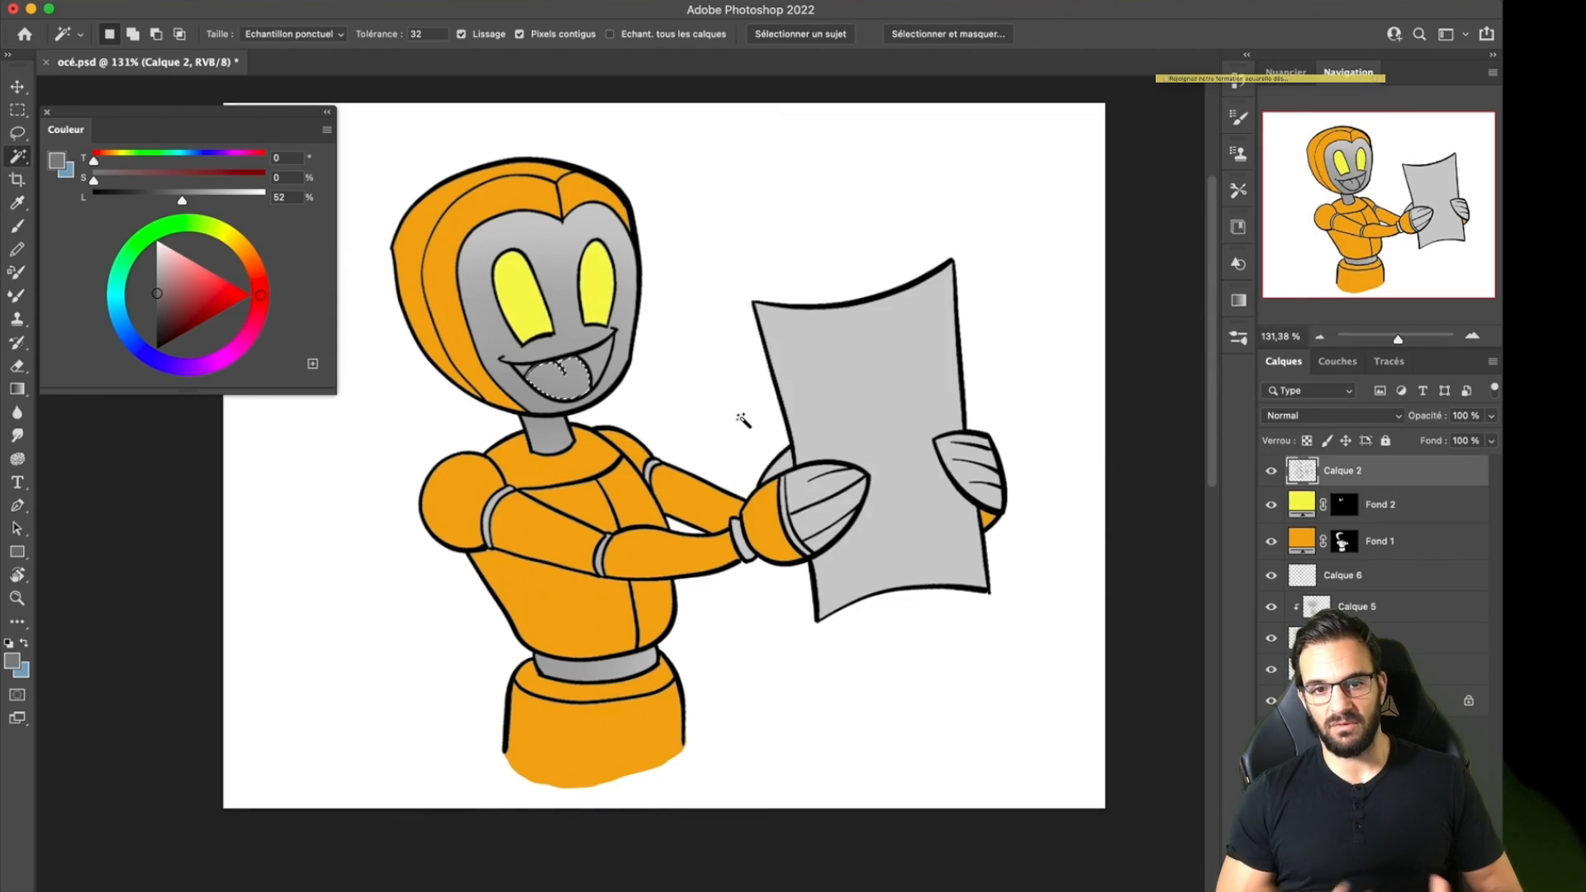
{"action": "left_click", "coordinate": [1439, 881]}
{"action": "left_click_drag", "start_coordinate": [1310, 473], "coordinate": [1289, 520]}
{"action": "key", "text": "super+z"}
{"action": "key", "text": "super+z"}
{"action": "left_click", "coordinate": [1378, 881]}
{"action": "left_click", "coordinate": [1342, 499]}
{"action": "left_click_drag", "start_coordinate": [1038, 384], "coordinate": [1038, 419]}
{"action": "left_click", "coordinate": [818, 279]}
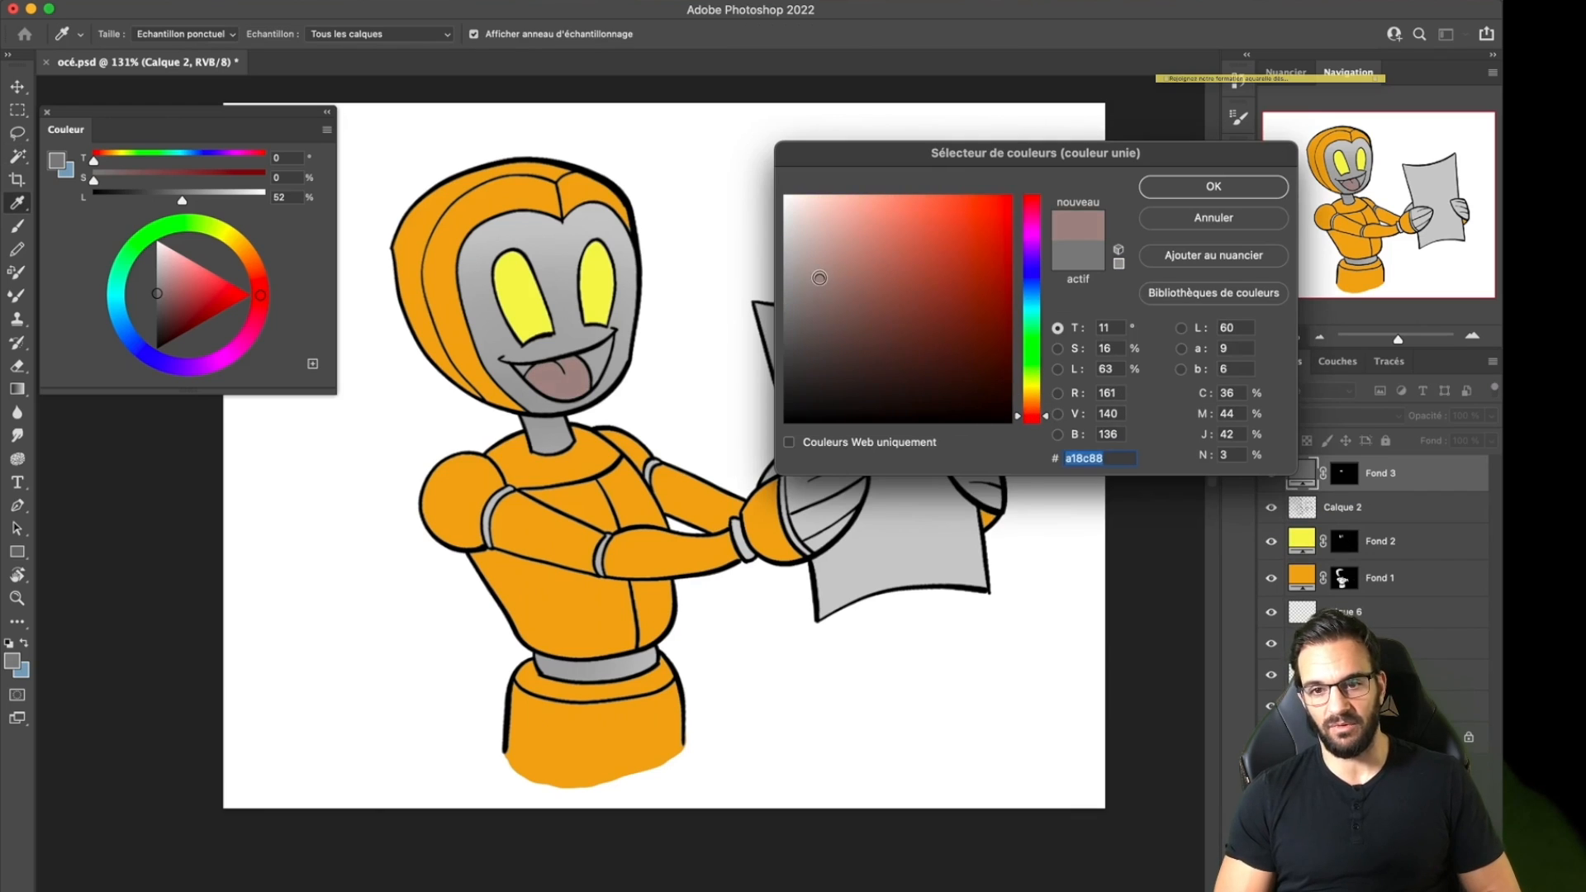
{"action": "left_click", "coordinate": [1032, 200]}
{"action": "left_click", "coordinate": [1213, 186]}
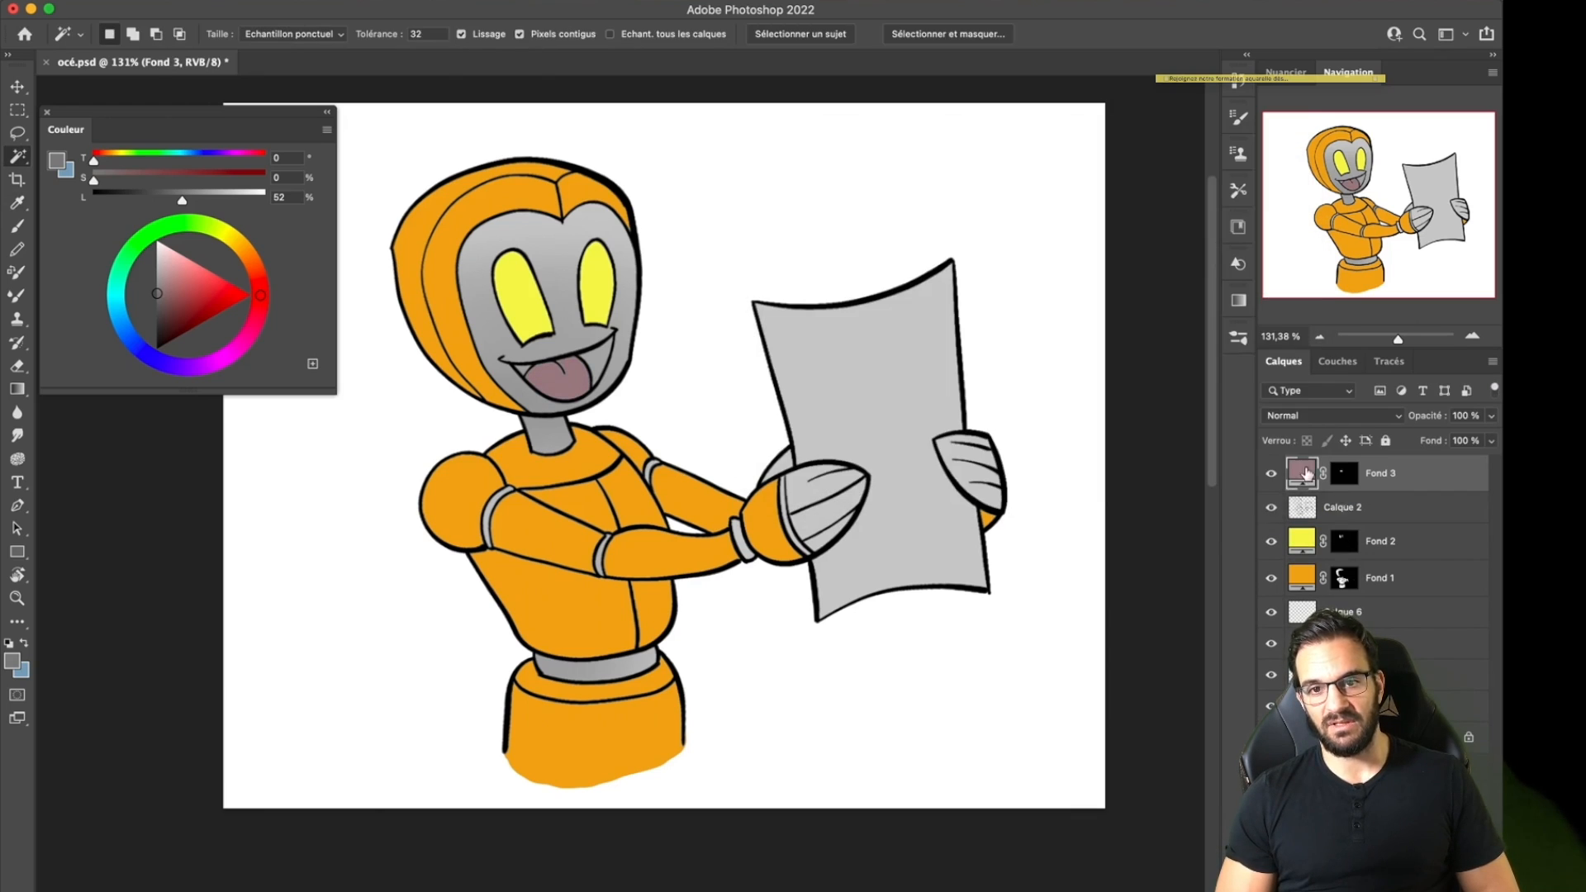
Move the line art above the mauve fill layer, load the robot and paper silhouette as a selection, and activate the mauve fill layer.
{"action": "left_click", "coordinate": [1303, 541]}
{"action": "left_click", "coordinate": [1301, 644], "text": "super"}
{"action": "left_click", "coordinate": [1302, 505]}
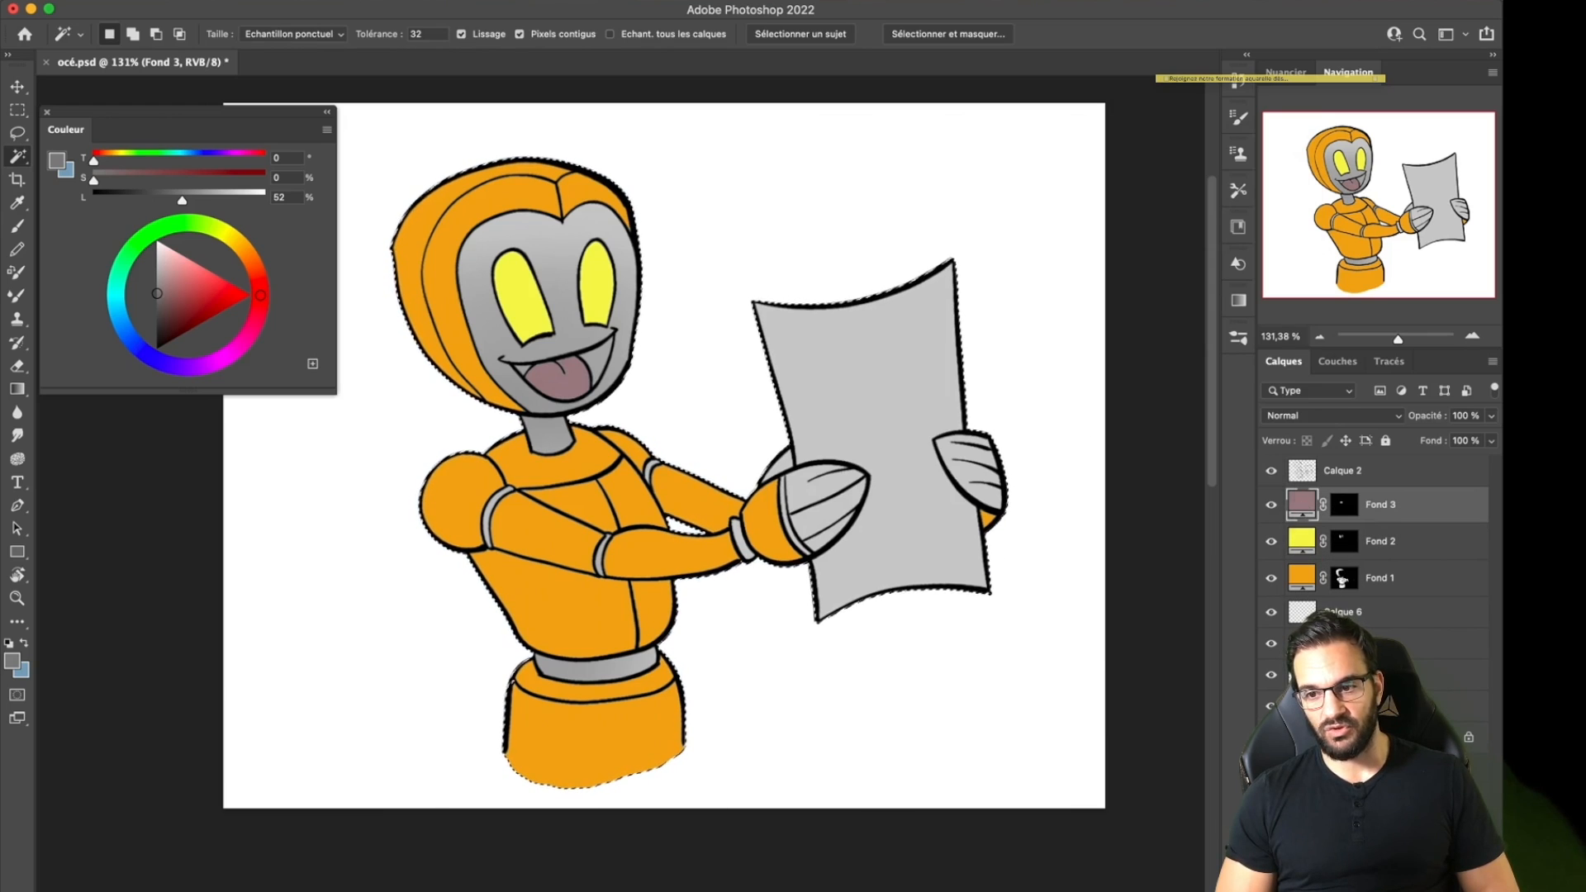
Fill the silhouette selection with a muted grey-blue solid color layer, and set its blend mode to Produit.
{"action": "left_click", "coordinate": [1381, 879]}
{"action": "left_click", "coordinate": [1352, 502]}
{"action": "left_click", "coordinate": [808, 275]}
{"action": "left_click", "coordinate": [1033, 250]}
{"action": "left_click_drag", "start_coordinate": [1034, 248], "coordinate": [1034, 302]}
{"action": "left_click", "coordinate": [815, 243]}
{"action": "left_click", "coordinate": [826, 261]}
{"action": "left_click", "coordinate": [1212, 185]}
{"action": "left_click", "coordinate": [1293, 415]}
{"action": "left_click", "coordinate": [1307, 484]}
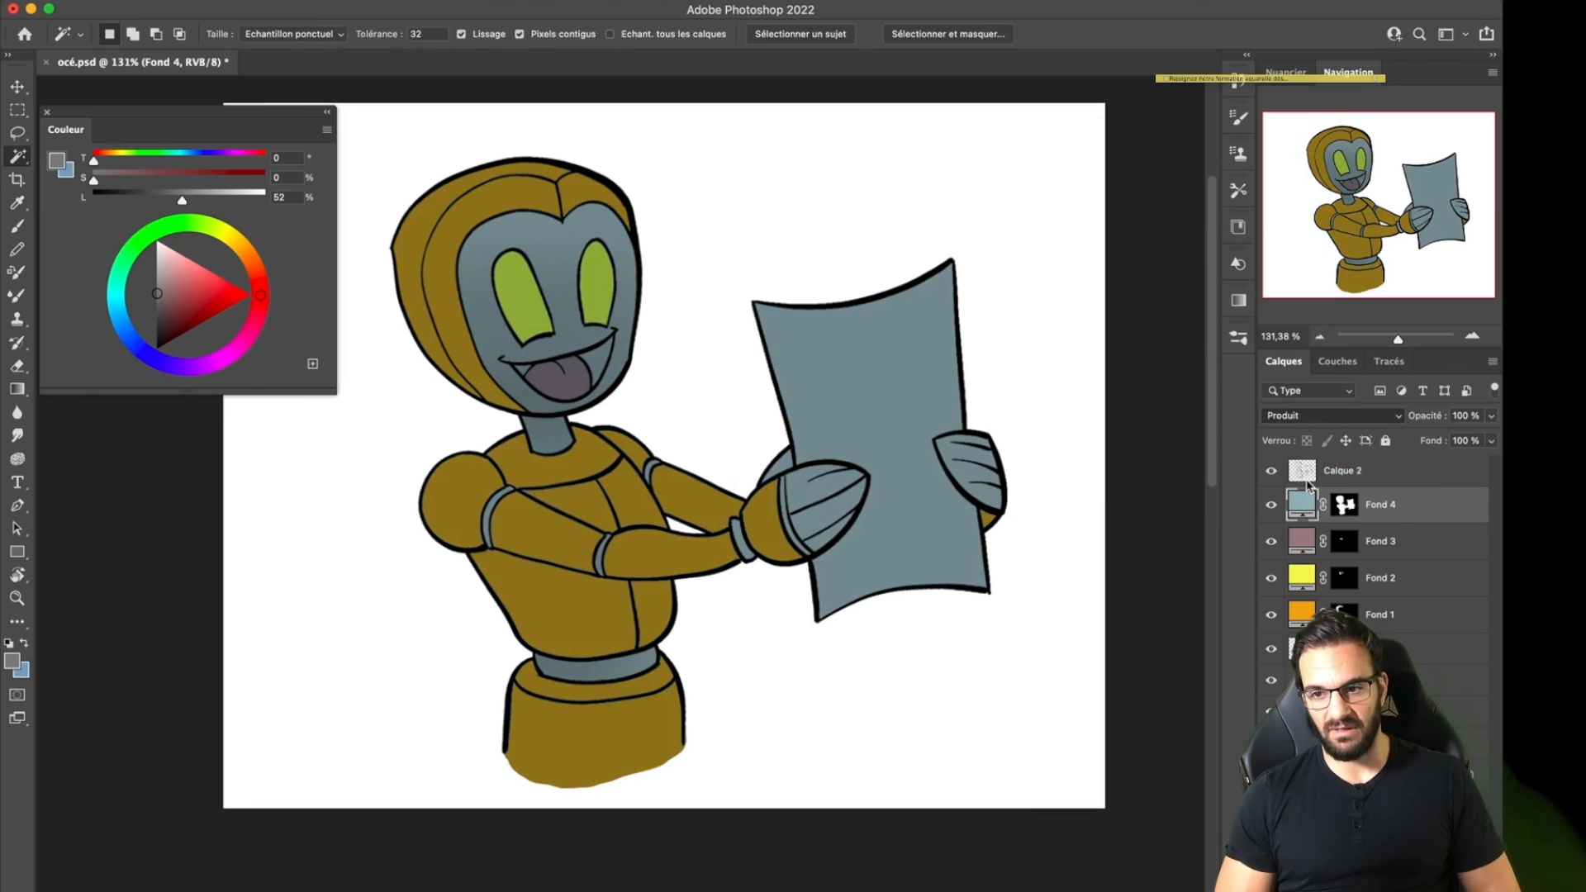
Change the color of the Produit fill layer to a more saturated bright cyan blue.
{"action": "double_click", "coordinate": [1298, 510]}
{"action": "left_click", "coordinate": [894, 209]}
{"action": "left_click", "coordinate": [1180, 186]}
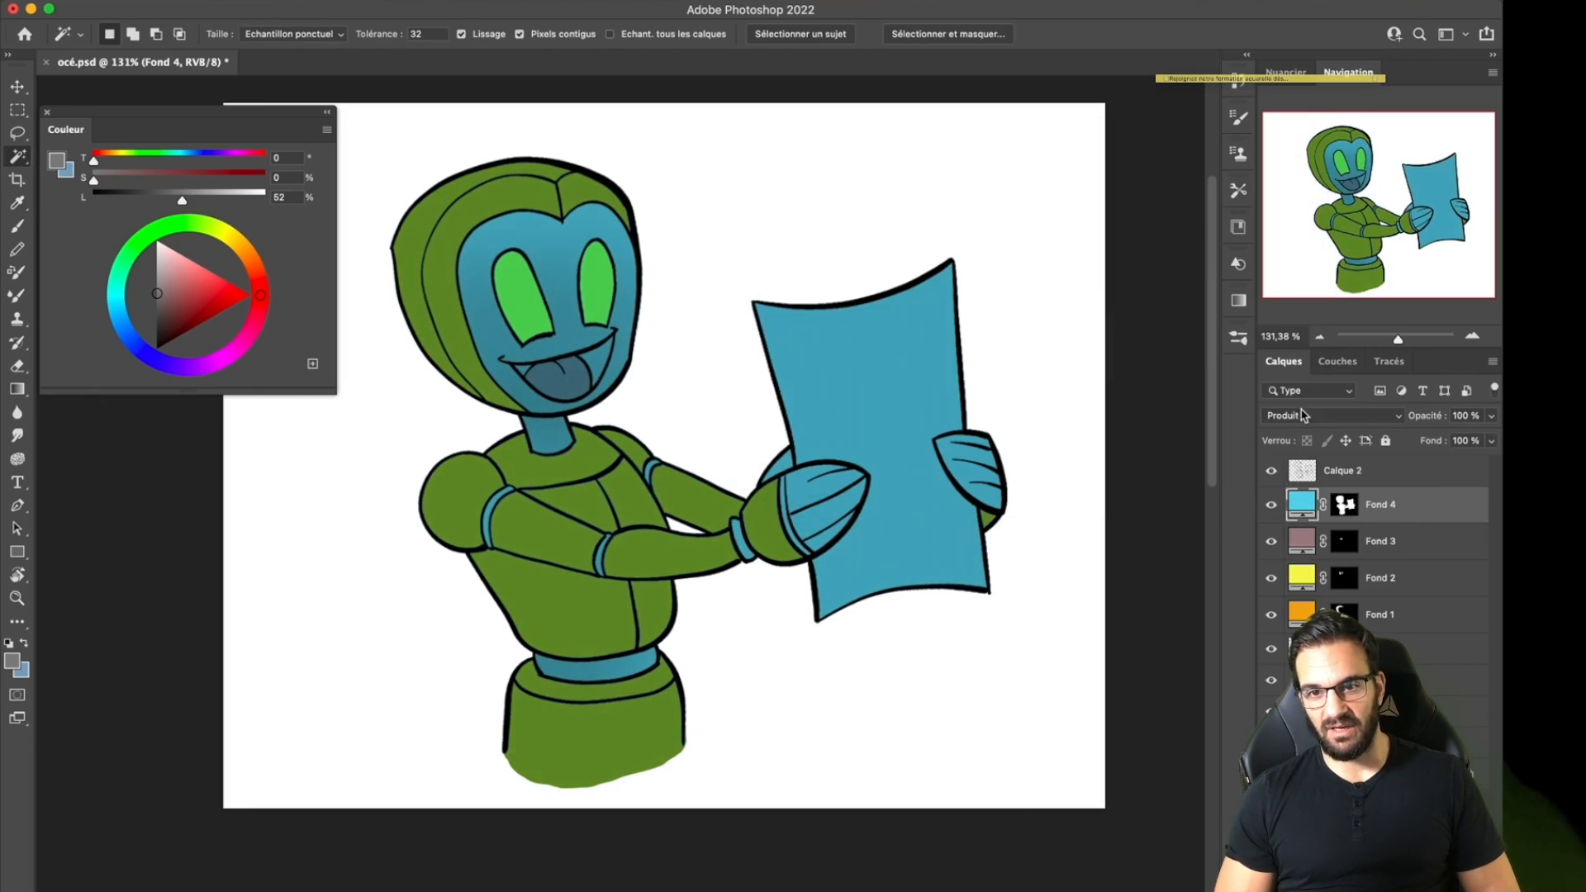
Merge the blue fill layer with a new empty layer, and set the merged layer's blend mode to Produit.
{"action": "left_click", "coordinate": [1345, 505]}
{"action": "left_click", "coordinate": [1442, 769]}
{"action": "left_click_drag", "start_coordinate": [1303, 541], "coordinate": [1302, 499]}
{"action": "key", "text": "super+e"}
{"action": "left_click", "coordinate": [1305, 415]}
{"action": "left_click", "coordinate": [1287, 477]}
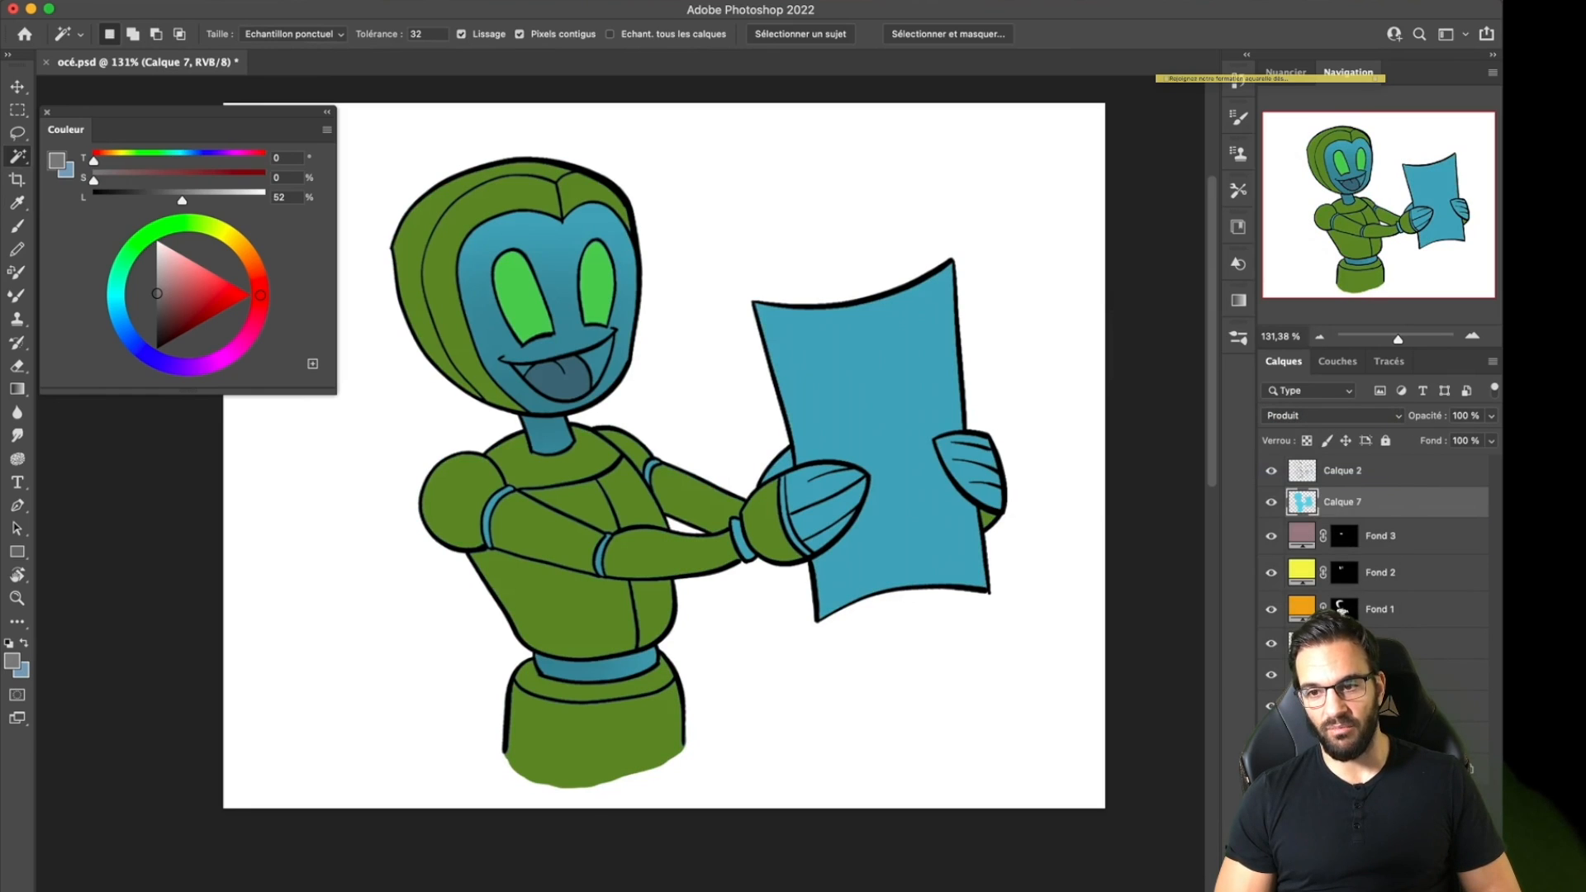
Mask the blue shadow layer and paint the mask black over the head, chest, arms and upper paper to reveal the lit areas.
{"action": "left_click", "coordinate": [1344, 501]}
{"action": "key", "text": "b"}
{"action": "key", "text": "d"}
{"action": "key", "text": "x"}
{"action": "mouse_move", "coordinate": [579, 206]}
{"action": "left_mouse_down"}
{"action": "mouse_move", "coordinate": [496, 264]}
{"action": "mouse_move", "coordinate": [652, 273]}
{"action": "mouse_move", "coordinate": [649, 413]}
{"action": "mouse_move", "coordinate": [578, 537]}
{"action": "mouse_move", "coordinate": [707, 672]}
{"action": "mouse_move", "coordinate": [826, 330]}
{"action": "mouse_move", "coordinate": [1009, 344]}
{"action": "mouse_move", "coordinate": [1008, 453]}
{"action": "left_mouse_up"}
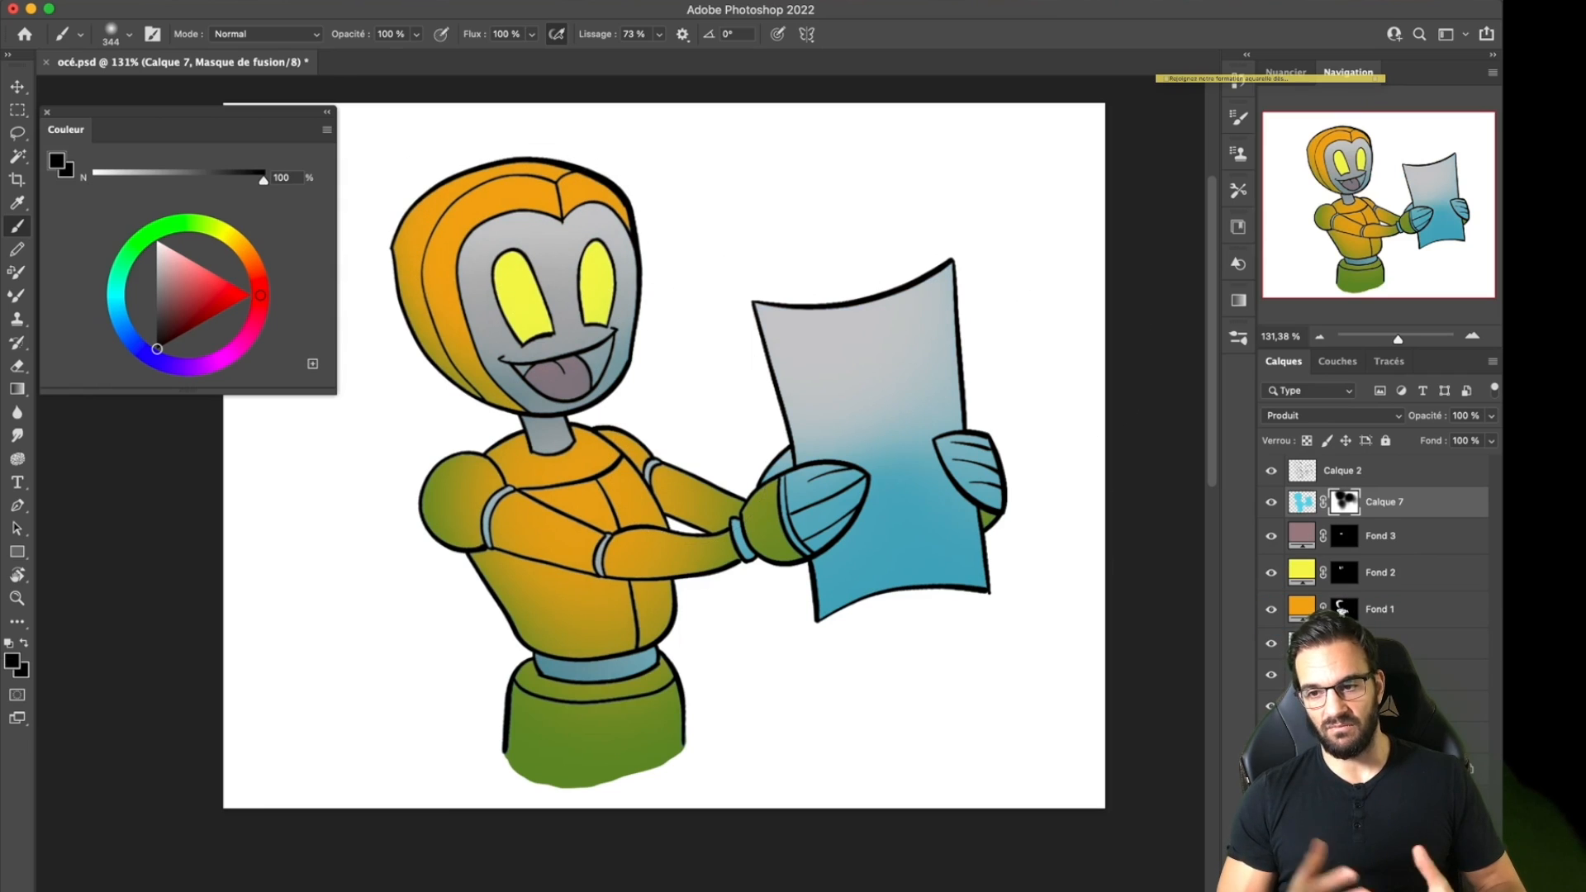
Duplicate the masked blue shadow layer and restore the silhouette selection.
{"action": "left_click", "coordinate": [1302, 502]}
{"action": "key", "text": "super+j"}
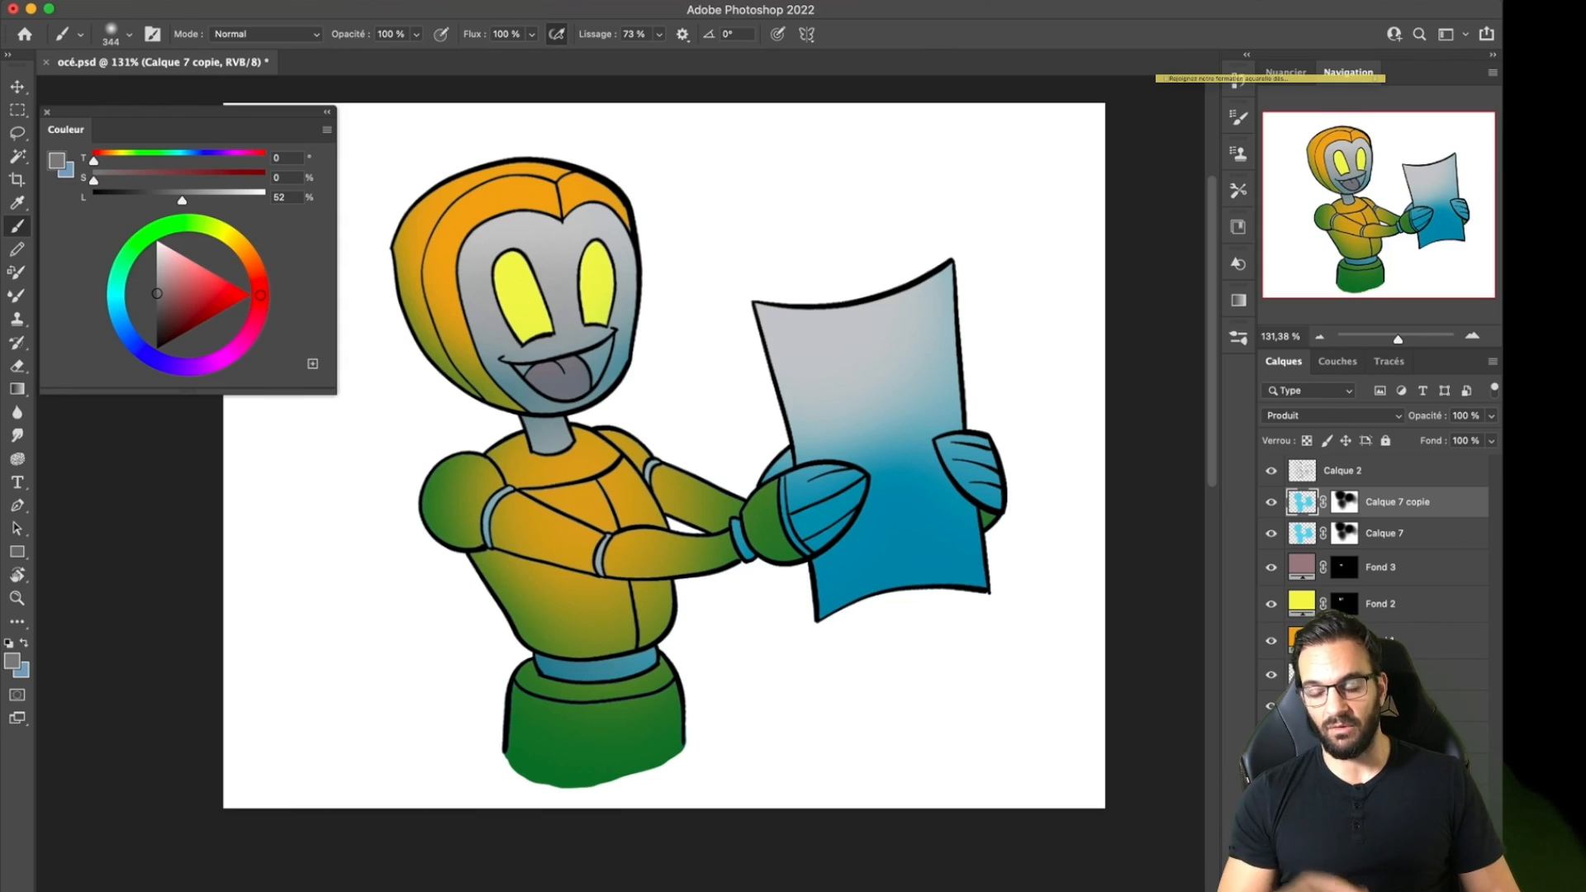
{"action": "key", "text": "super+shift+d"}
{"action": "key", "text": "alt+BackSpace"}
{"action": "key", "text": "super+z"}
Replace the mask of the duplicated shadow layer with a new one made from the silhouette selection.
{"action": "left_click", "coordinate": [1346, 501]}
{"action": "key", "text": "alt+BackSpace"}
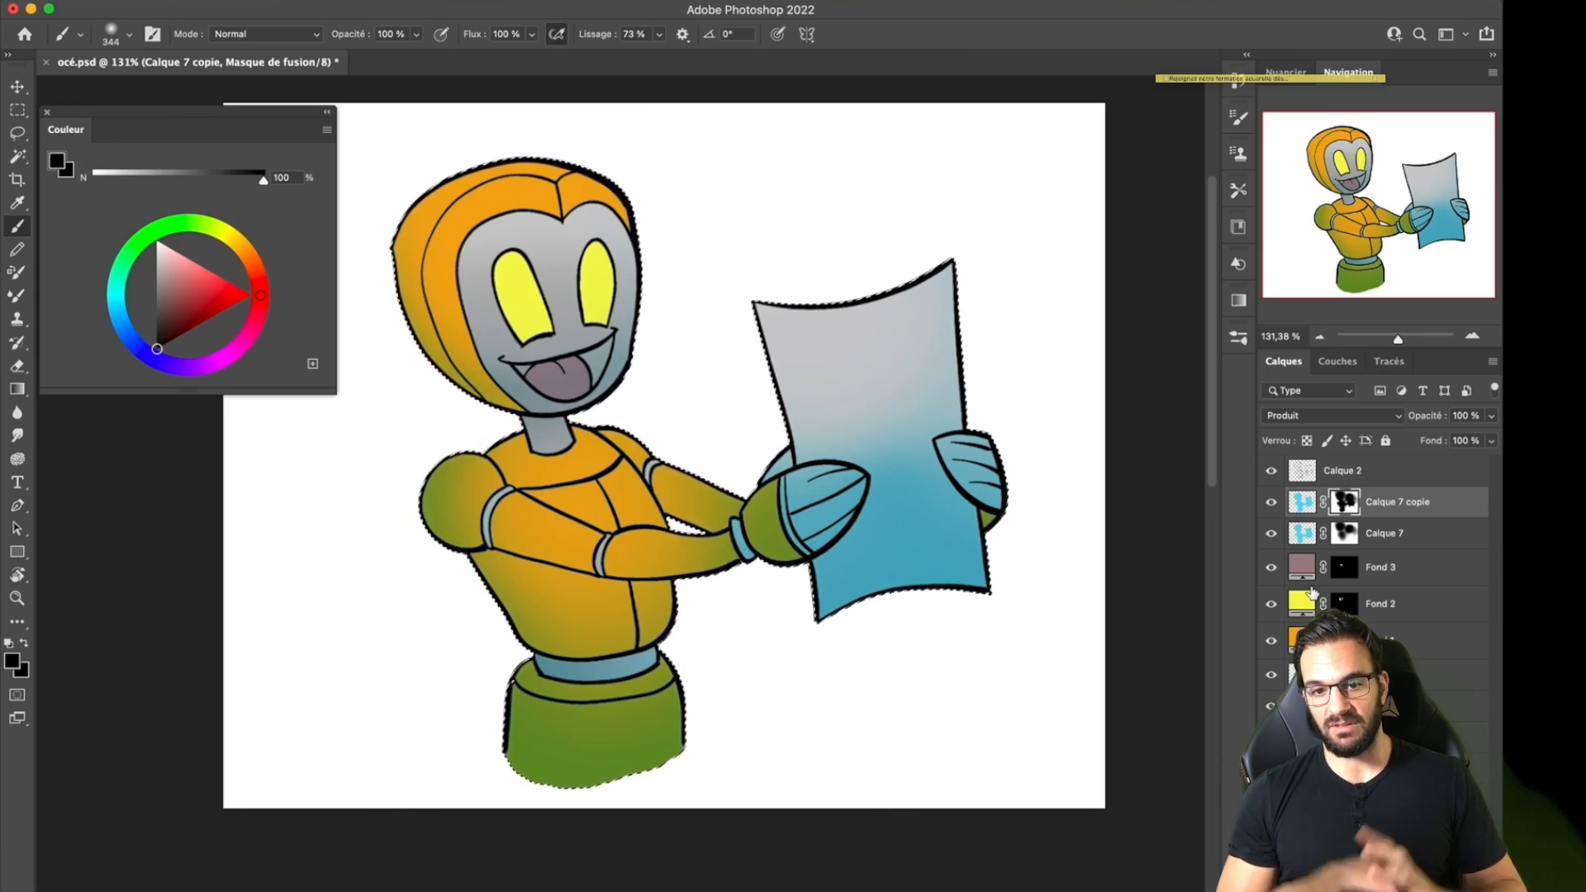
{"action": "left_click", "coordinate": [748, 398]}
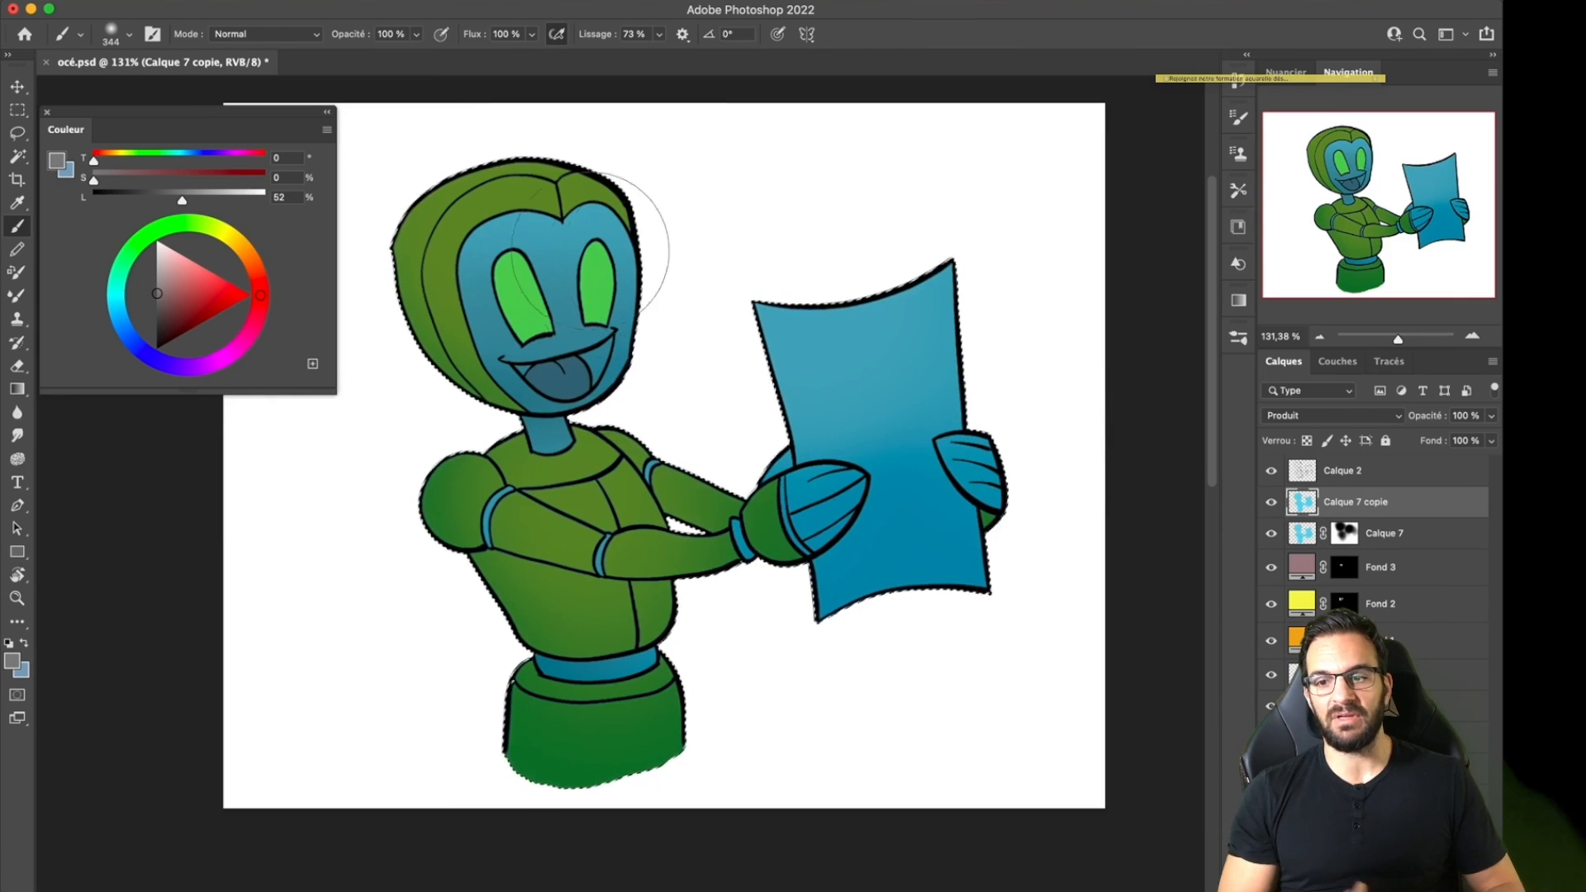
{"action": "left_click", "coordinate": [1355, 879]}
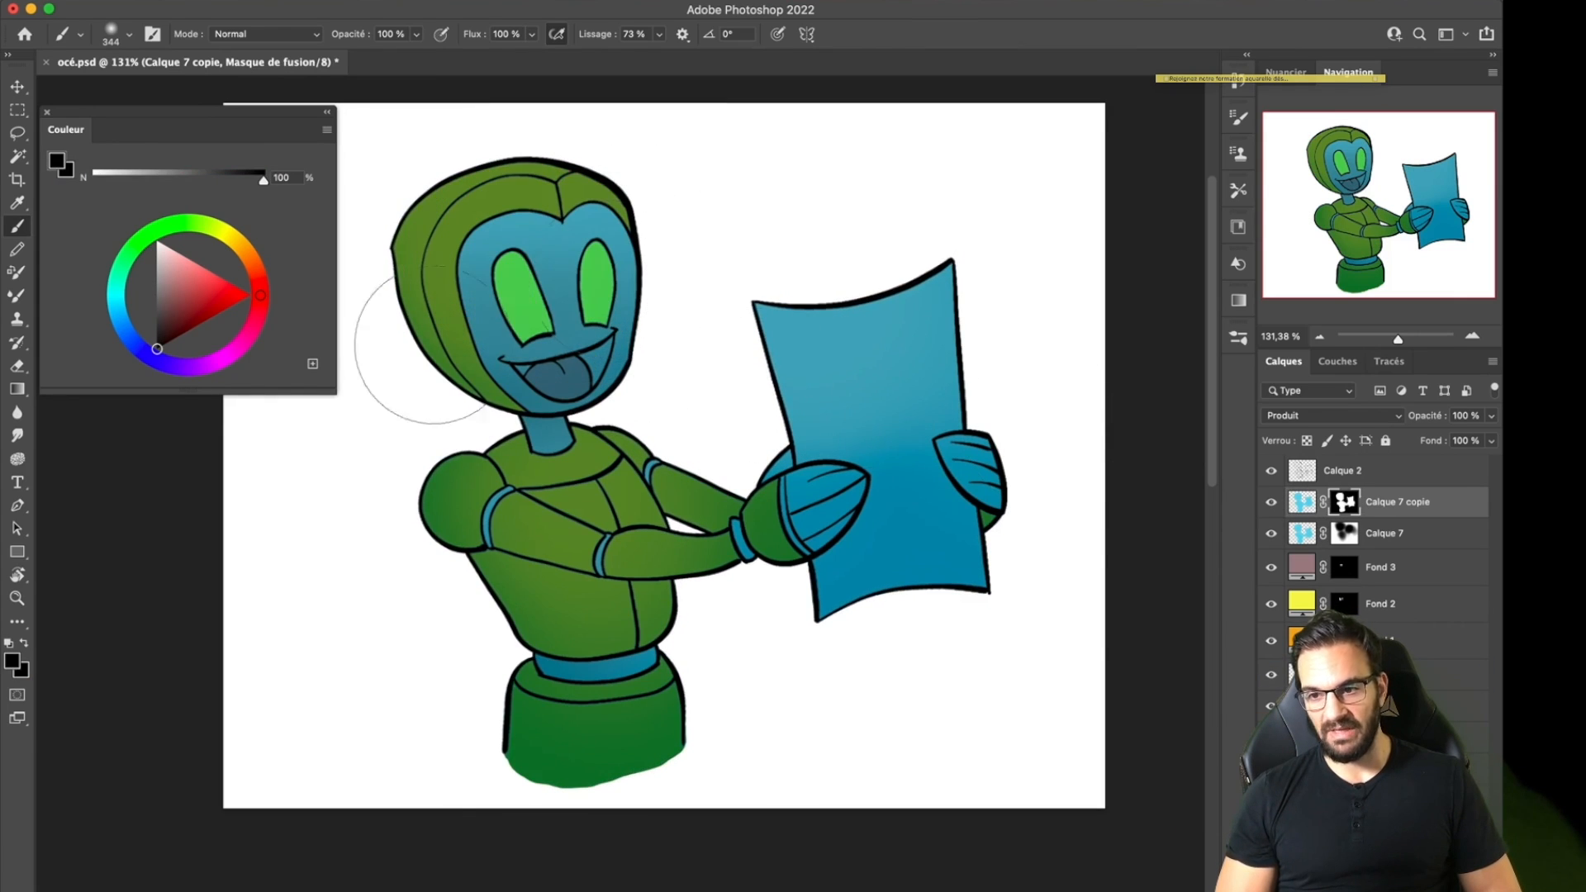
Switch to another brush preset at 90 px and paint the duplicated shadow layer's mask black over the robot's eyes.
{"action": "left_click", "coordinate": [1239, 338]}
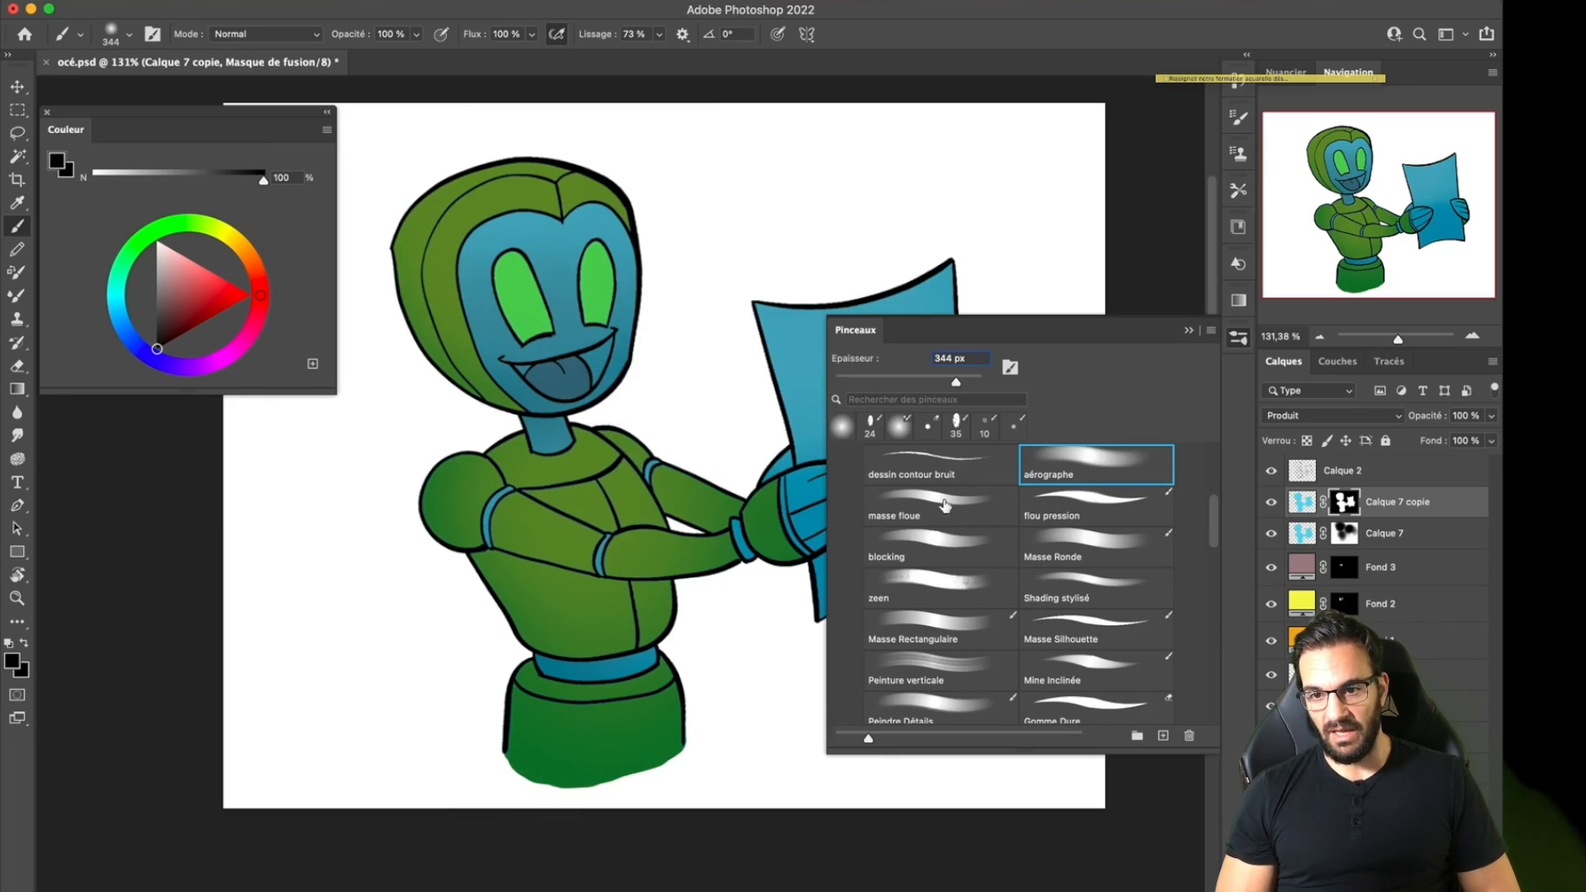
{"action": "left_click_drag", "start_coordinate": [1214, 519], "coordinate": [1209, 499]}
{"action": "left_click", "coordinate": [1007, 544]}
{"action": "left_click", "coordinate": [1238, 337]}
{"action": "right_click", "coordinate": [601, 275]}
{"action": "type", "text": "90"}
{"action": "key", "text": "Return"}
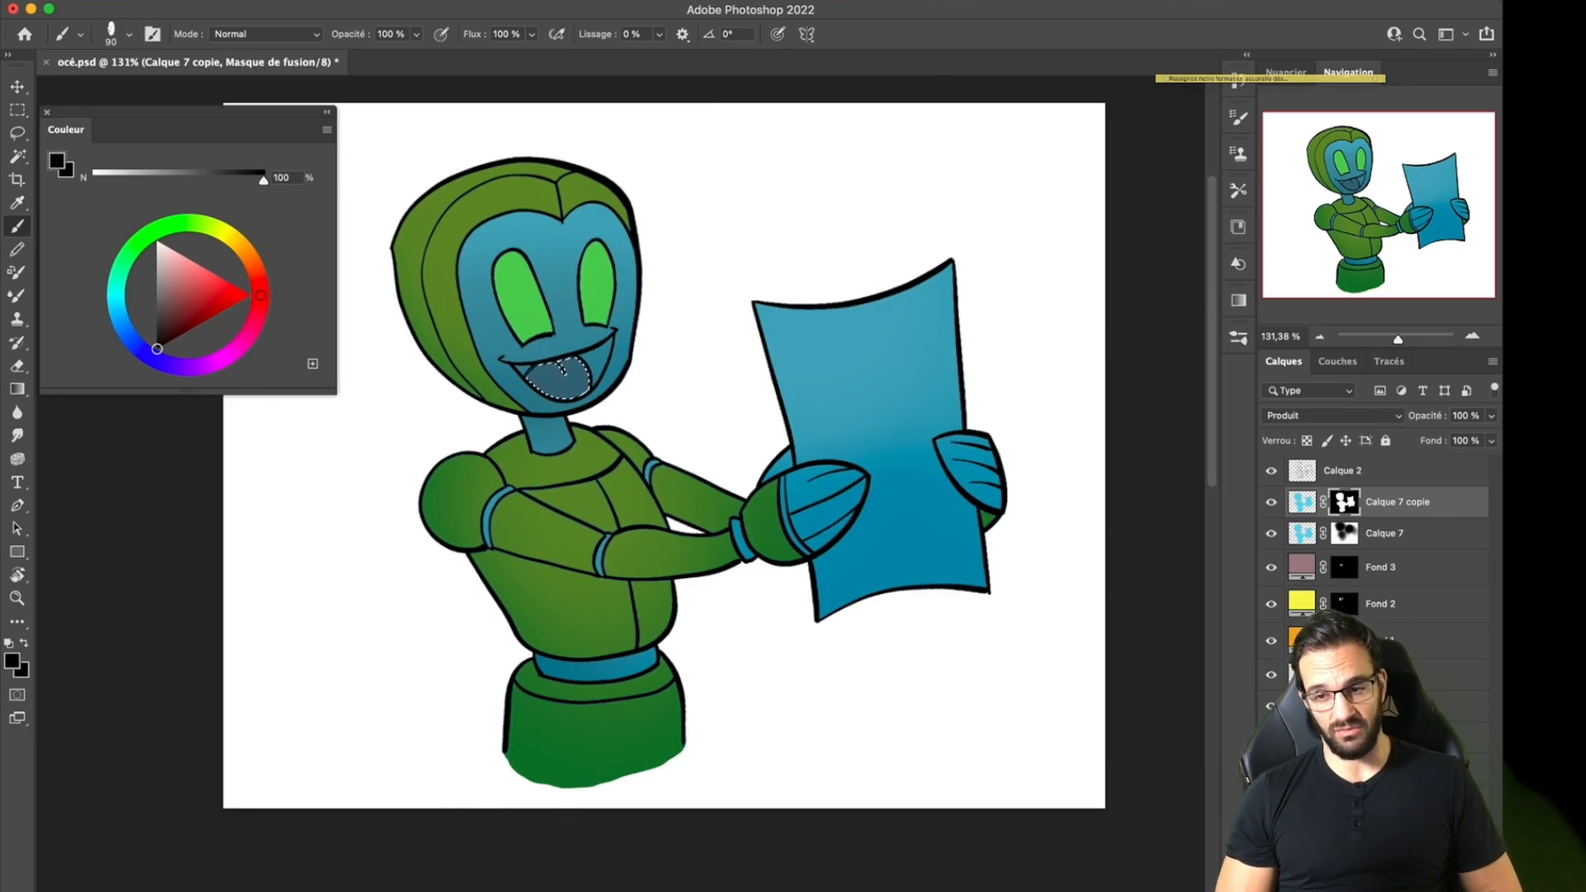
{"action": "mouse_move", "coordinate": [508, 273]}
{"action": "left_mouse_down"}
{"action": "mouse_move", "coordinate": [537, 310]}
{"action": "mouse_move", "coordinate": [603, 285]}
{"action": "left_mouse_up"}
Load the orange fill's mask as a selection and paint the shadow mask black over the top of the hood, shoulders, collar and chest.
{"action": "left_click", "coordinate": [1344, 640], "text": "super"}
{"action": "mouse_move", "coordinate": [400, 241]}
{"action": "left_mouse_down"}
{"action": "mouse_move", "coordinate": [496, 165]}
{"action": "mouse_move", "coordinate": [562, 159]}
{"action": "mouse_move", "coordinate": [419, 221]}
{"action": "mouse_move", "coordinate": [410, 281]}
{"action": "left_mouse_up"}
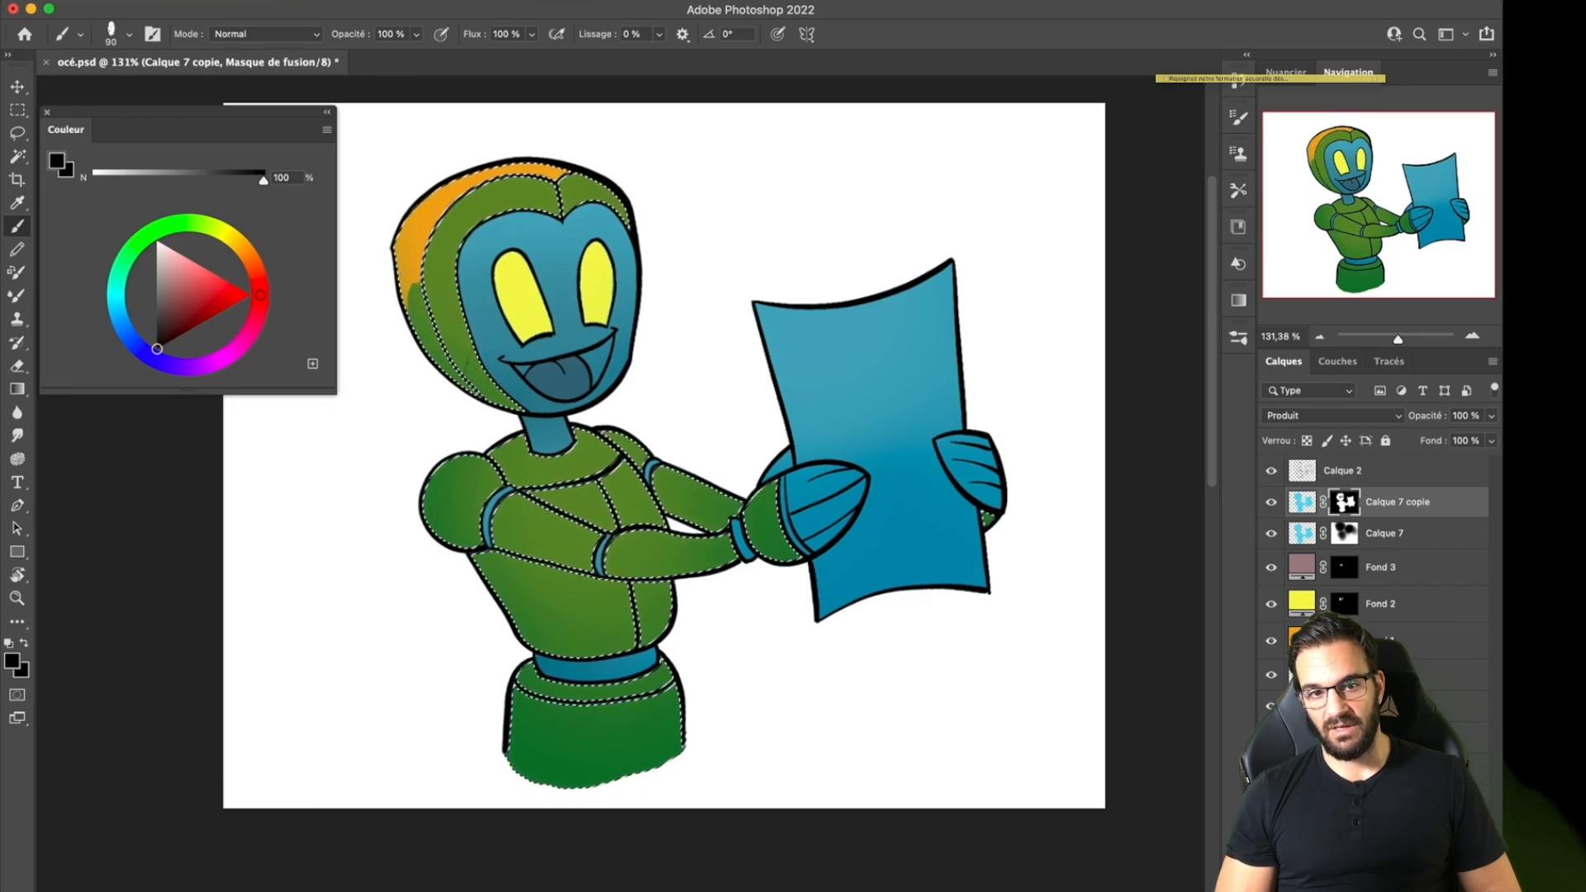
{"action": "mouse_move", "coordinate": [431, 504]}
{"action": "left_mouse_down"}
{"action": "mouse_move", "coordinate": [464, 451]}
{"action": "mouse_move", "coordinate": [483, 495]}
{"action": "mouse_move", "coordinate": [470, 450]}
{"action": "left_mouse_up"}
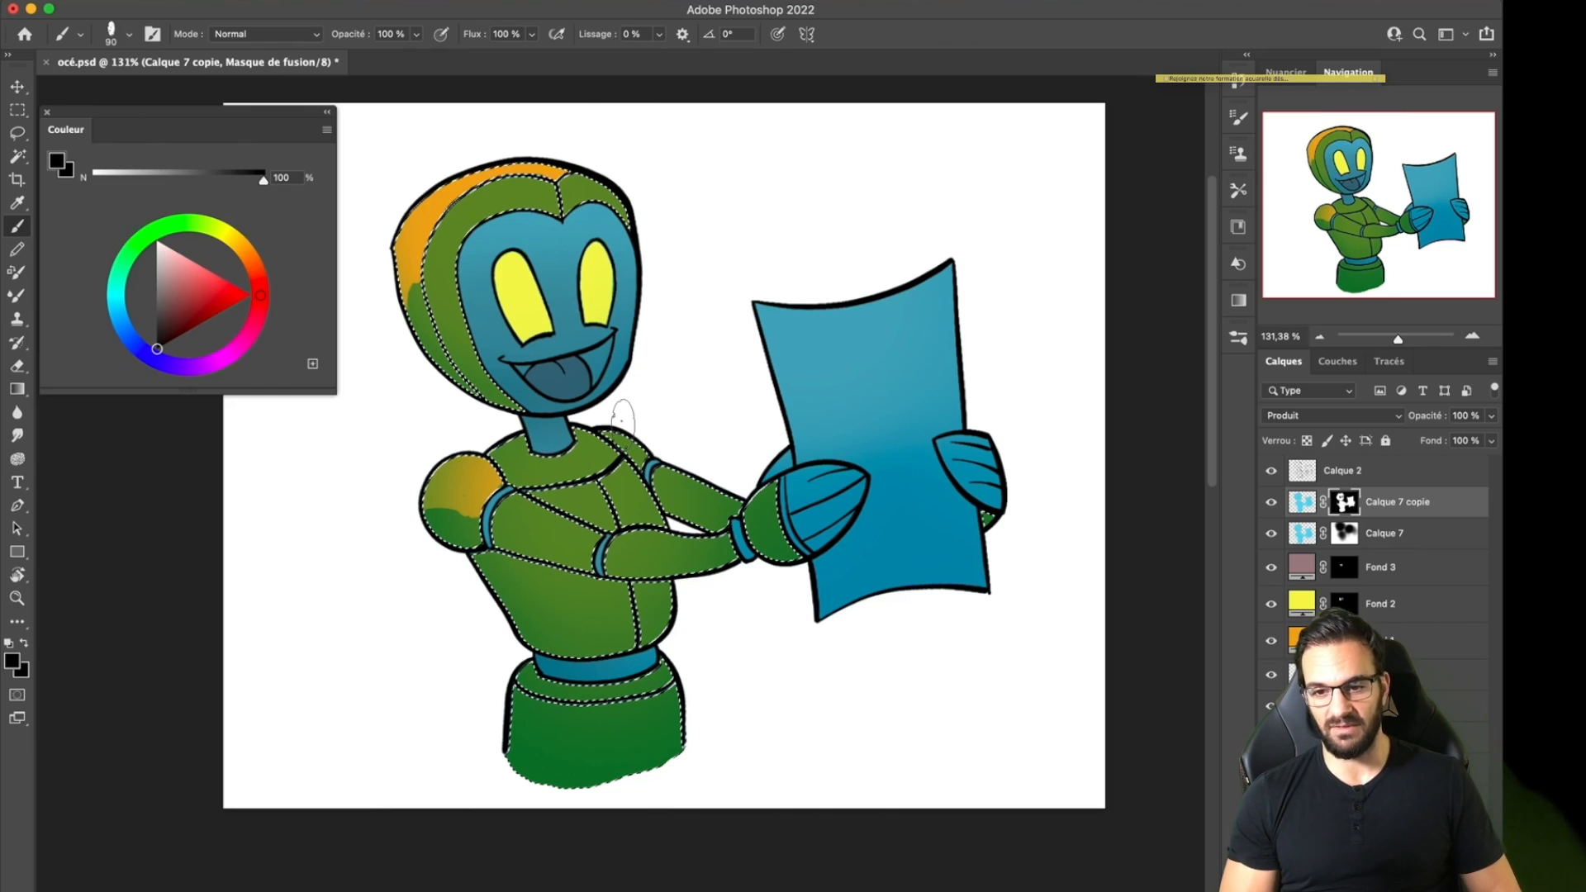
{"action": "left_click_drag", "start_coordinate": [621, 421], "coordinate": [602, 428]}
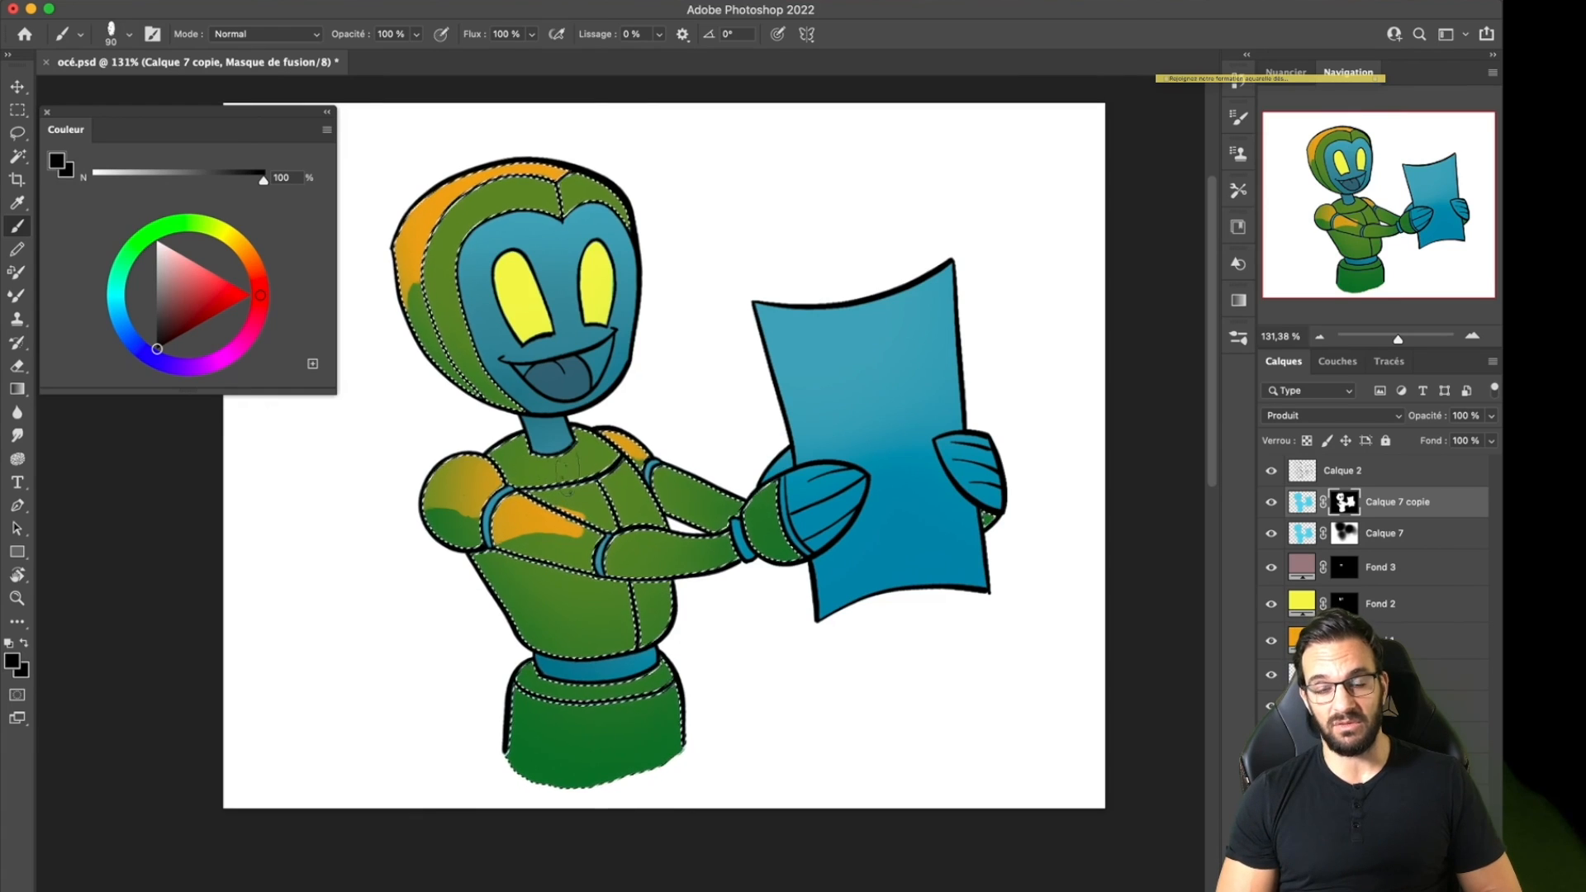
{"action": "left_click_drag", "start_coordinate": [569, 453], "coordinate": [516, 472]}
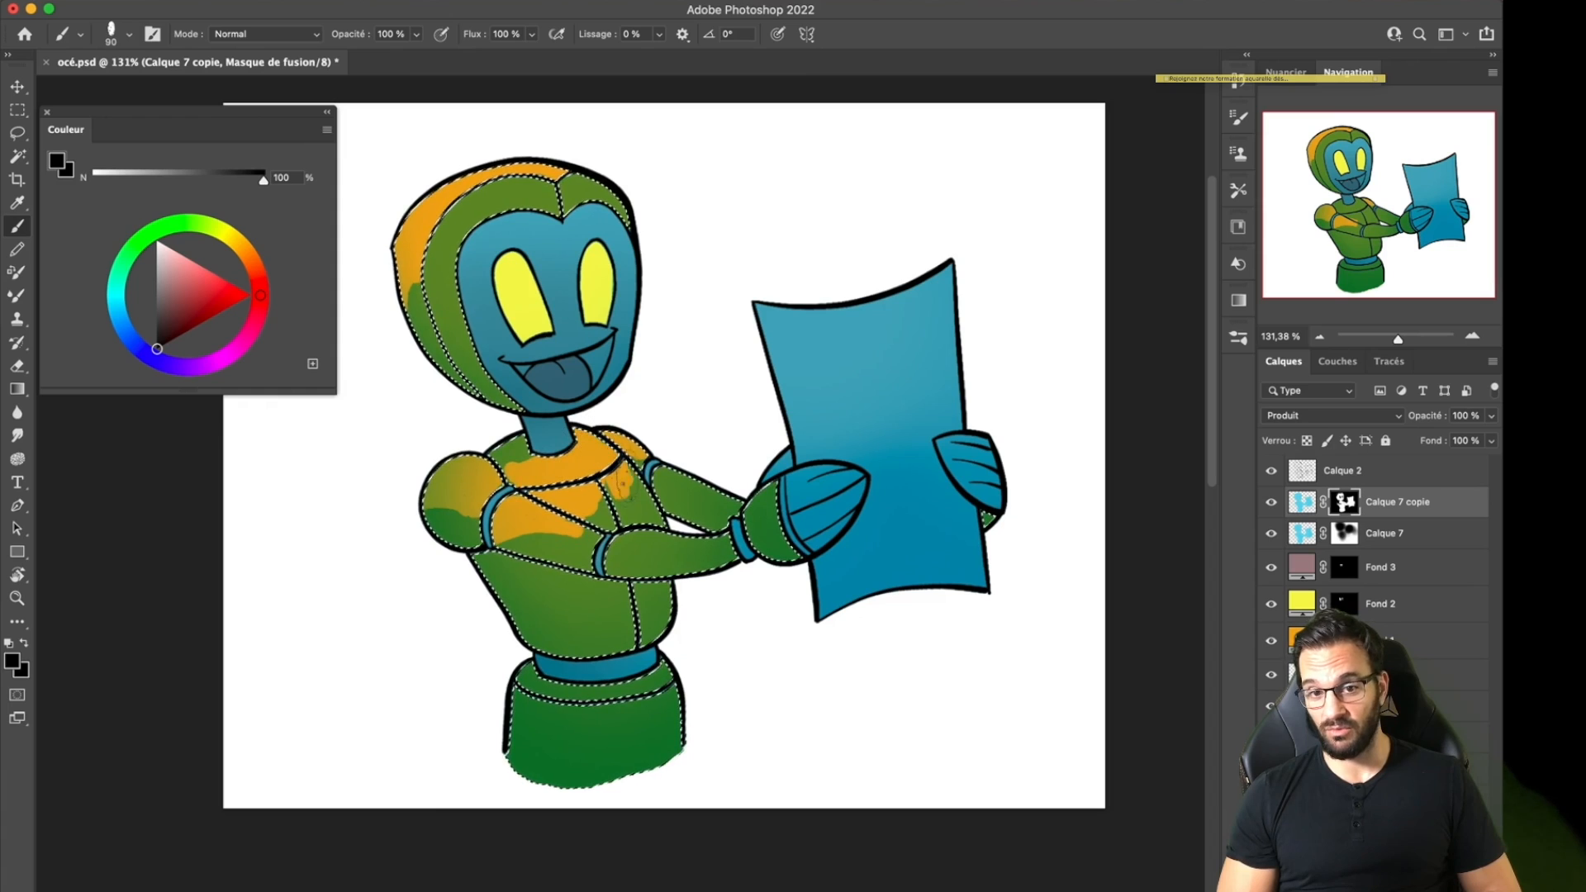
{"action": "left_click_drag", "start_coordinate": [622, 486], "coordinate": [593, 502]}
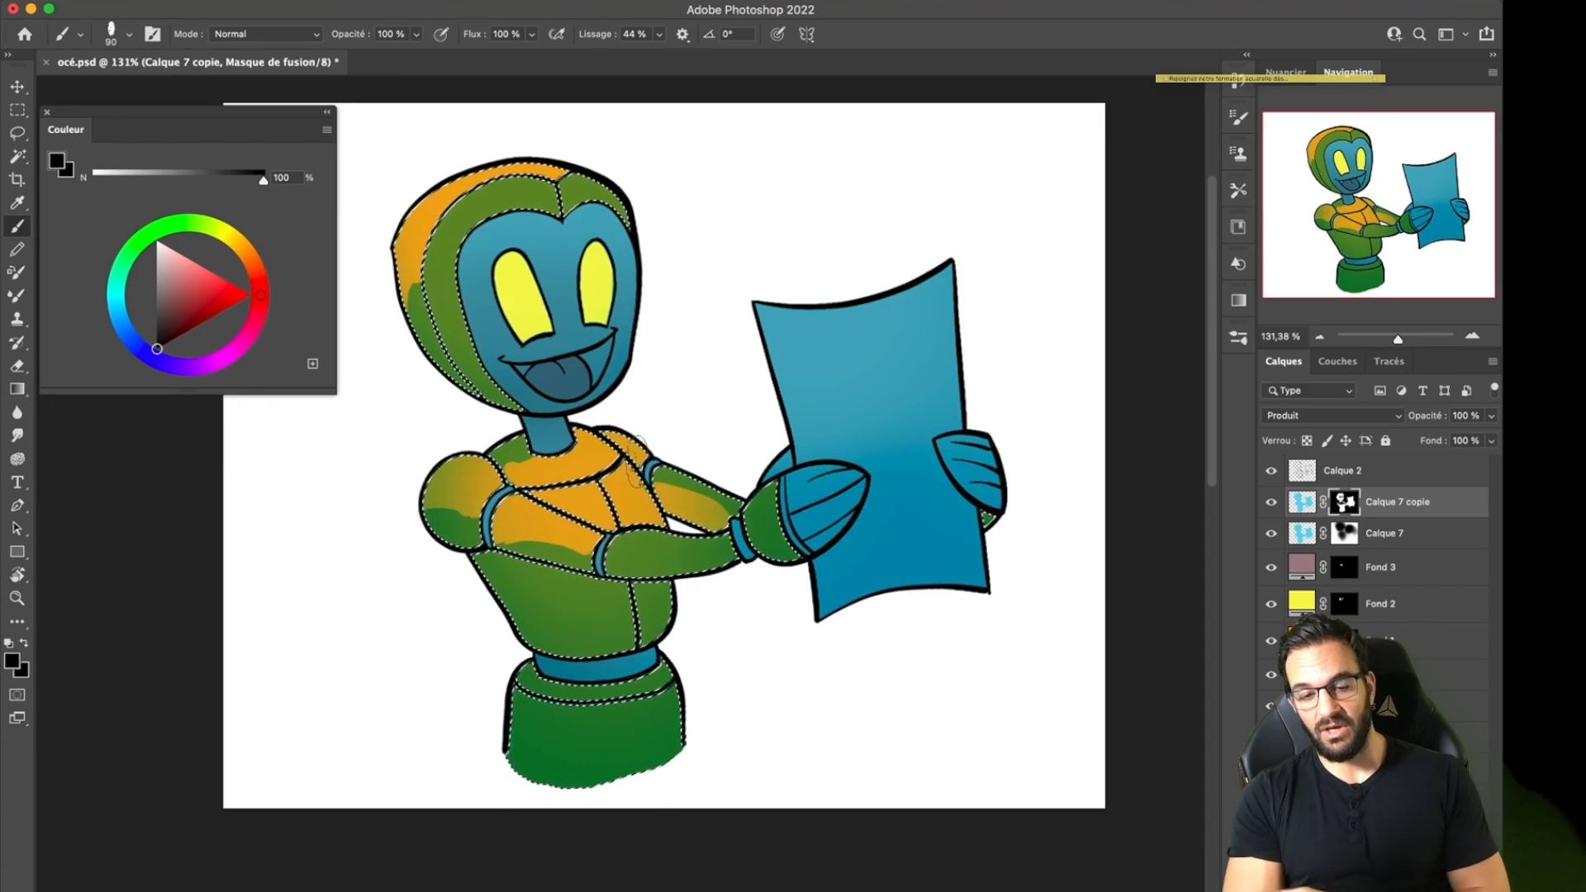
Refine the shadow edges with white and black on the mask, revealing the lit sides of the forearm, torso and base.
{"action": "key", "text": "super+z"}
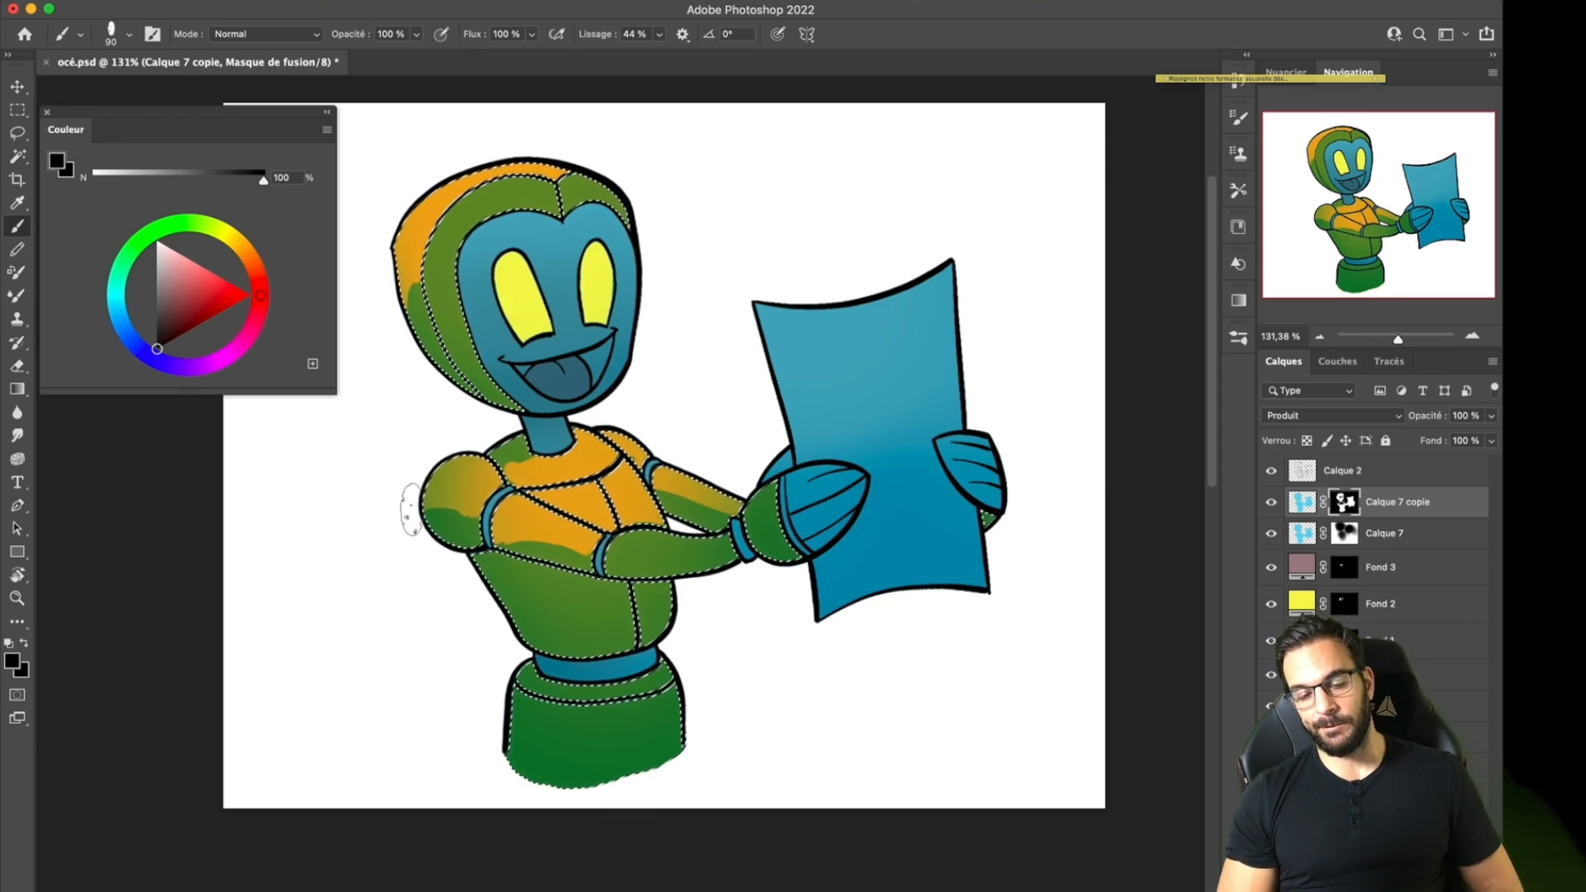
{"action": "key", "text": "x"}
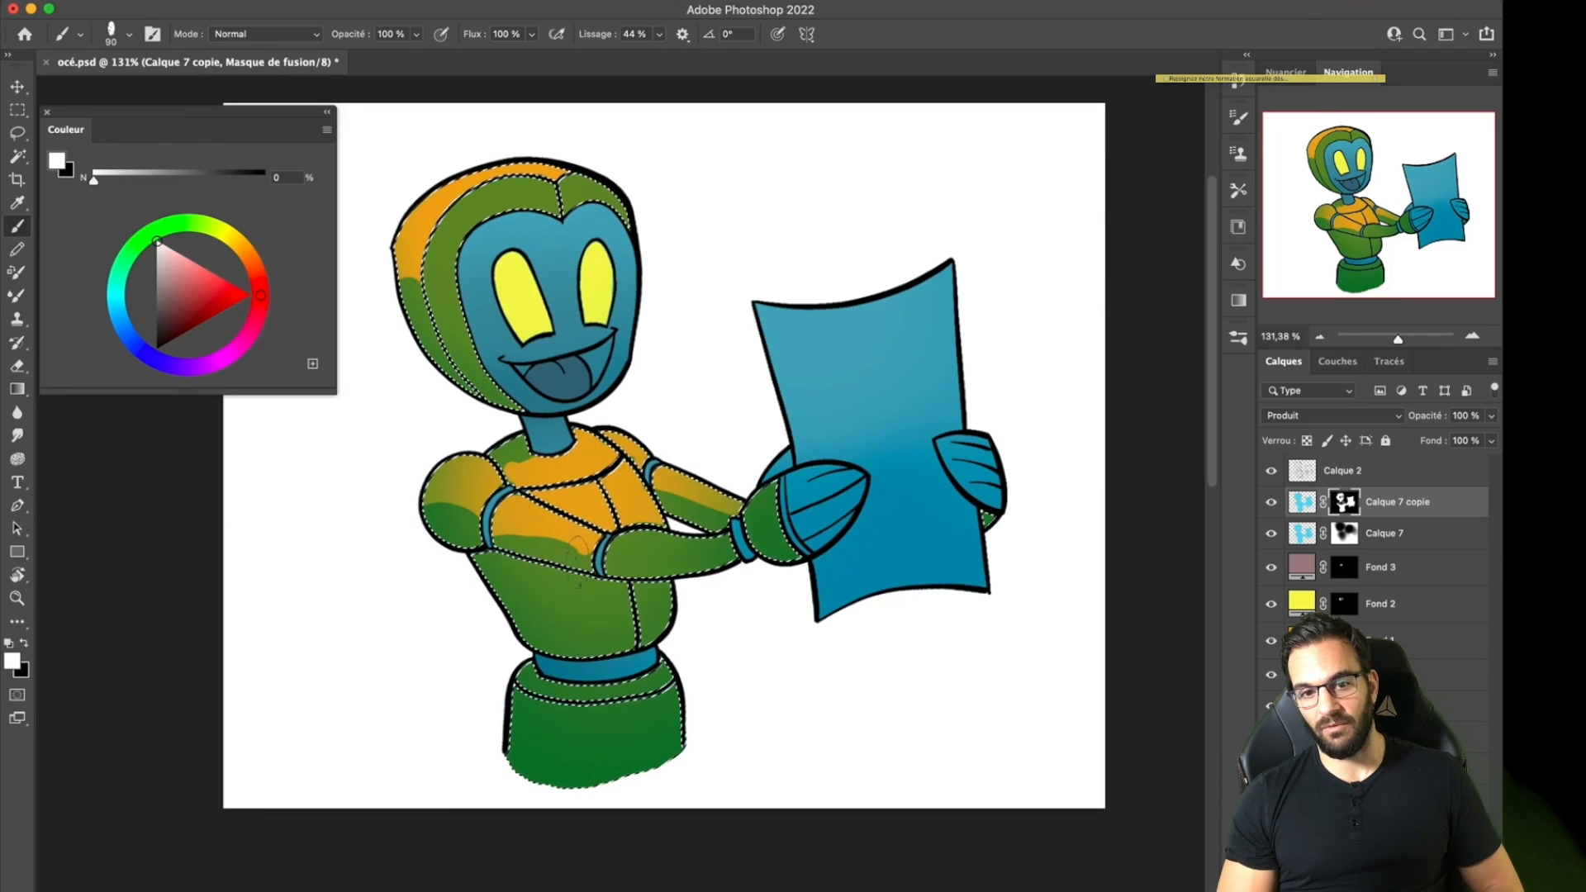
{"action": "key", "text": "x"}
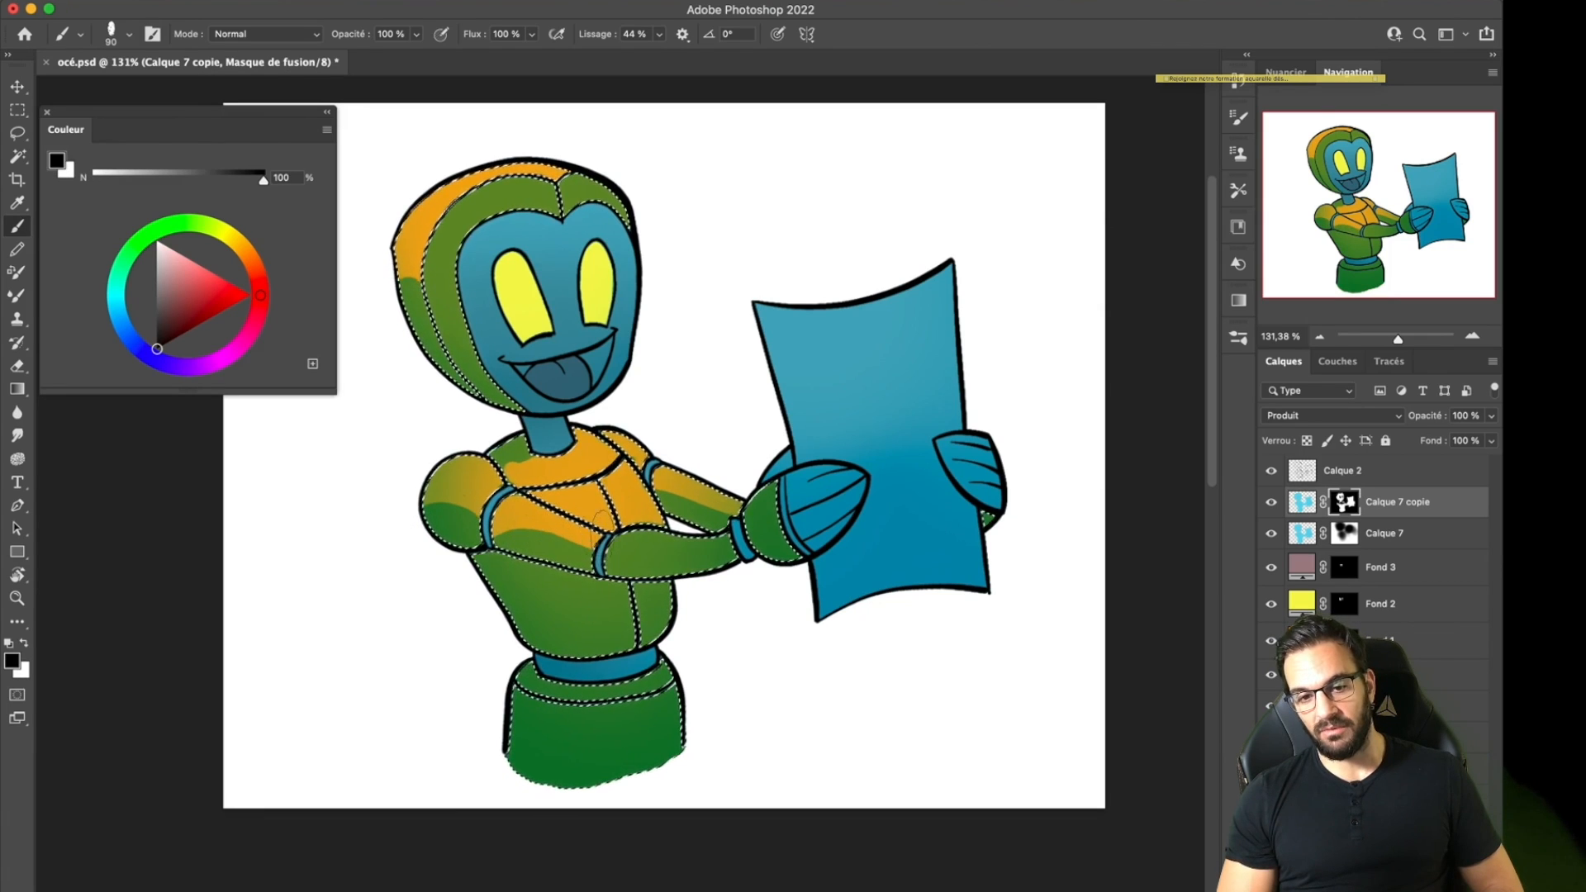
{"action": "key", "text": "x"}
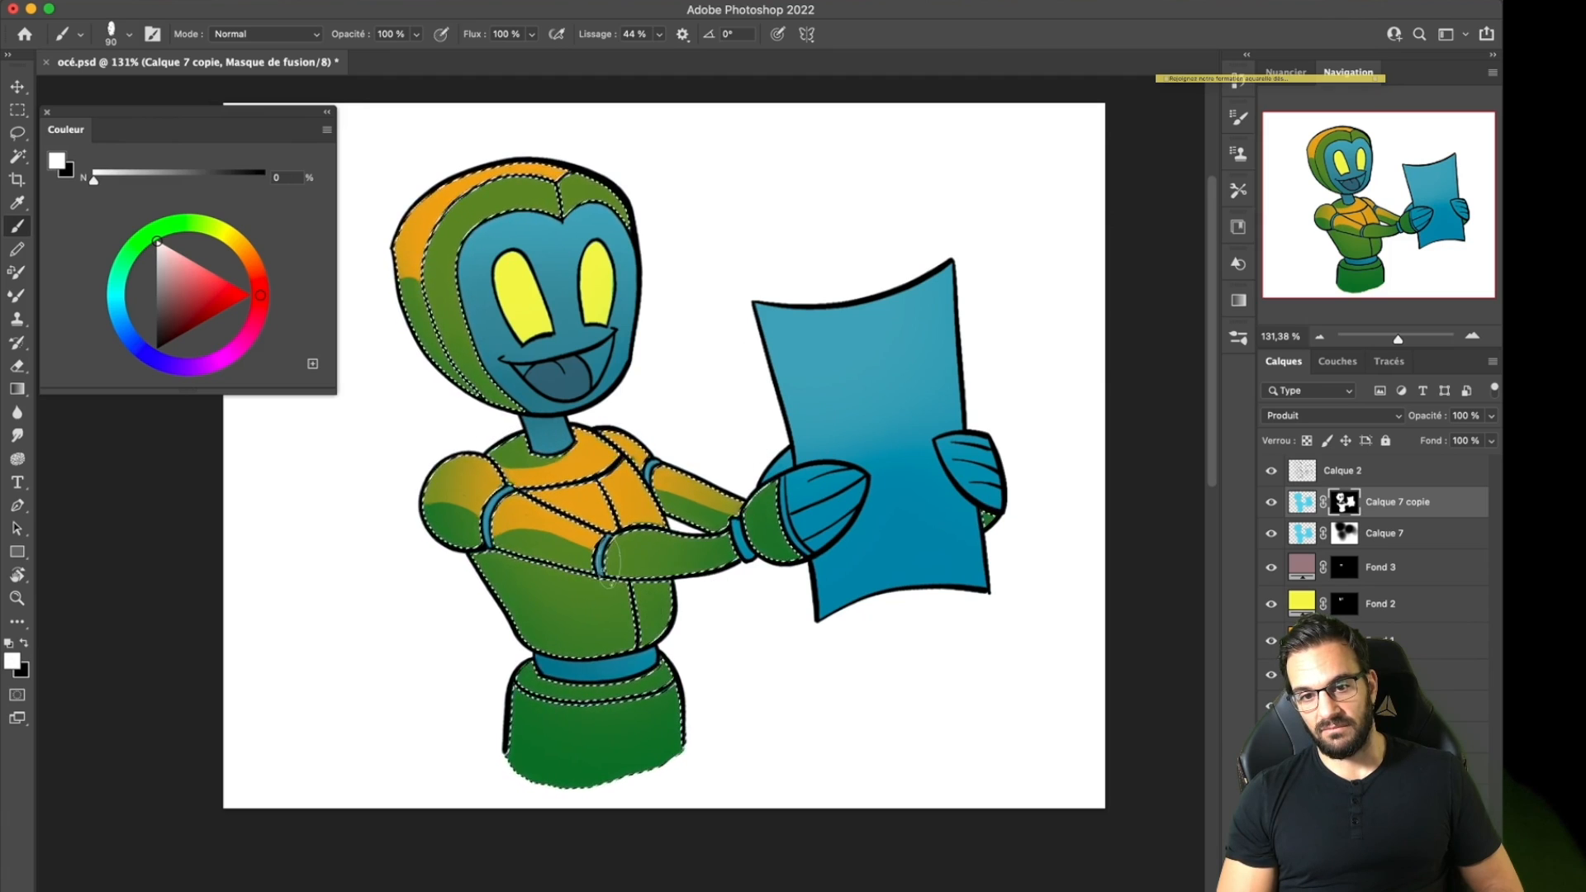
{"action": "left_click_drag", "start_coordinate": [535, 572], "coordinate": [578, 628]}
{"action": "key", "text": "x"}
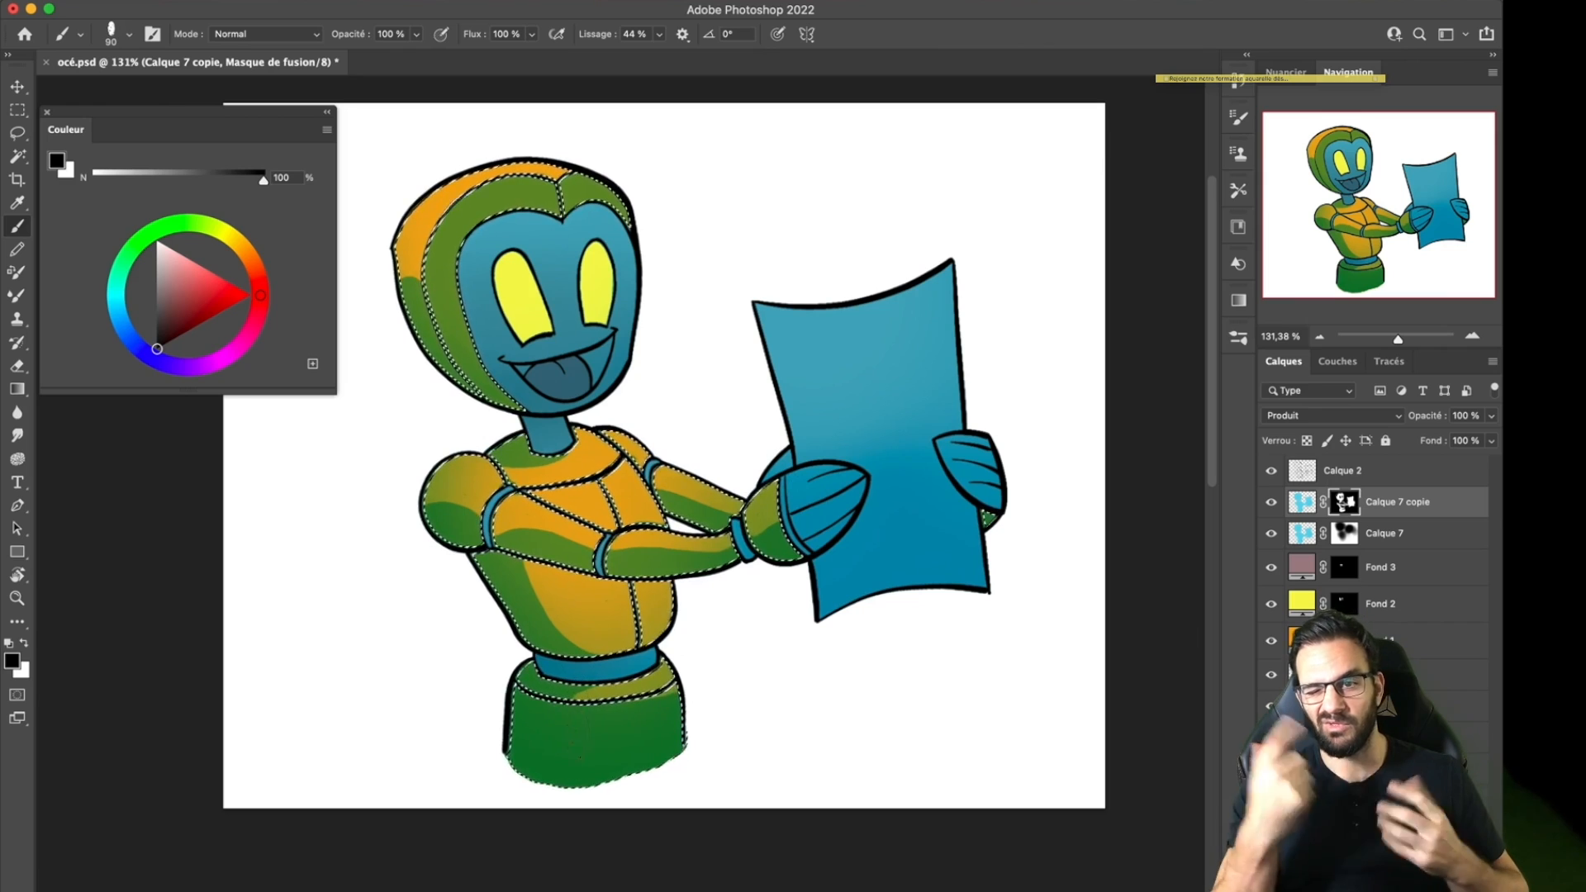
{"action": "left_click_drag", "start_coordinate": [630, 693], "coordinate": [592, 723]}
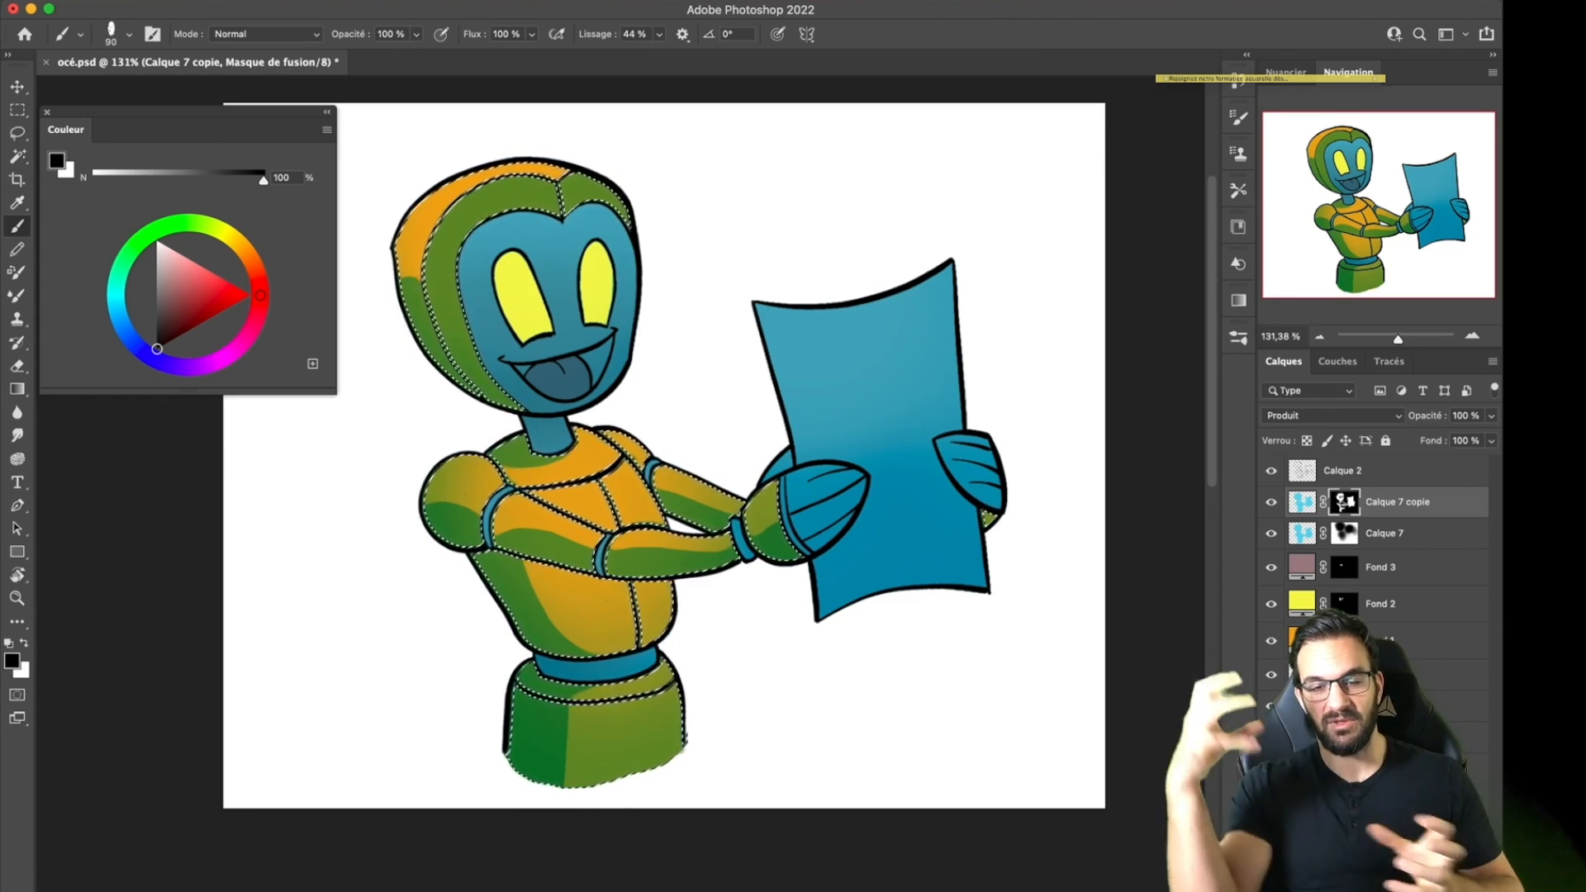
Load the yellow fill's mask as a selection and paint white on the shadow mask along the left edges of both eyes.
{"action": "left_click", "coordinate": [1343, 602], "text": "super"}
{"action": "key", "text": "x"}
{"action": "left_click_drag", "start_coordinate": [505, 289], "coordinate": [530, 337]}
{"action": "left_click_drag", "start_coordinate": [585, 285], "coordinate": [590, 314]}
{"action": "key", "text": "super+z"}
{"action": "key", "text": "super+z"}
{"action": "left_click_drag", "start_coordinate": [500, 272], "coordinate": [529, 337]}
{"action": "left_click_drag", "start_coordinate": [588, 263], "coordinate": [592, 322]}
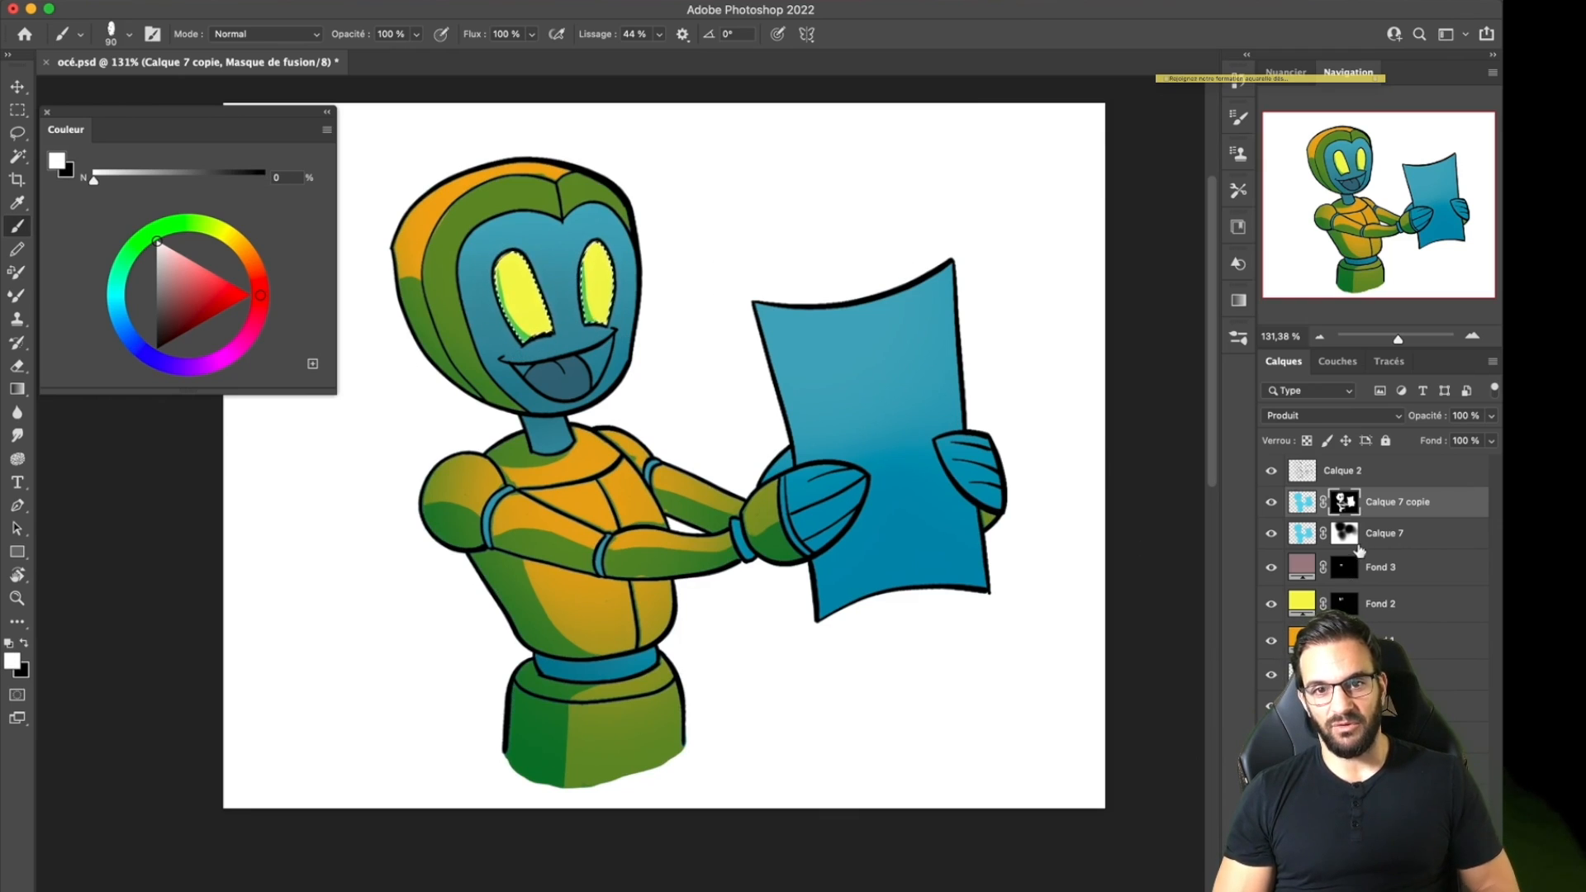
{"action": "left_click", "coordinate": [1344, 569], "text": "super"}
{"action": "left_click", "coordinate": [1344, 575], "text": "super"}
{"action": "left_click", "coordinate": [1302, 674], "text": "super"}
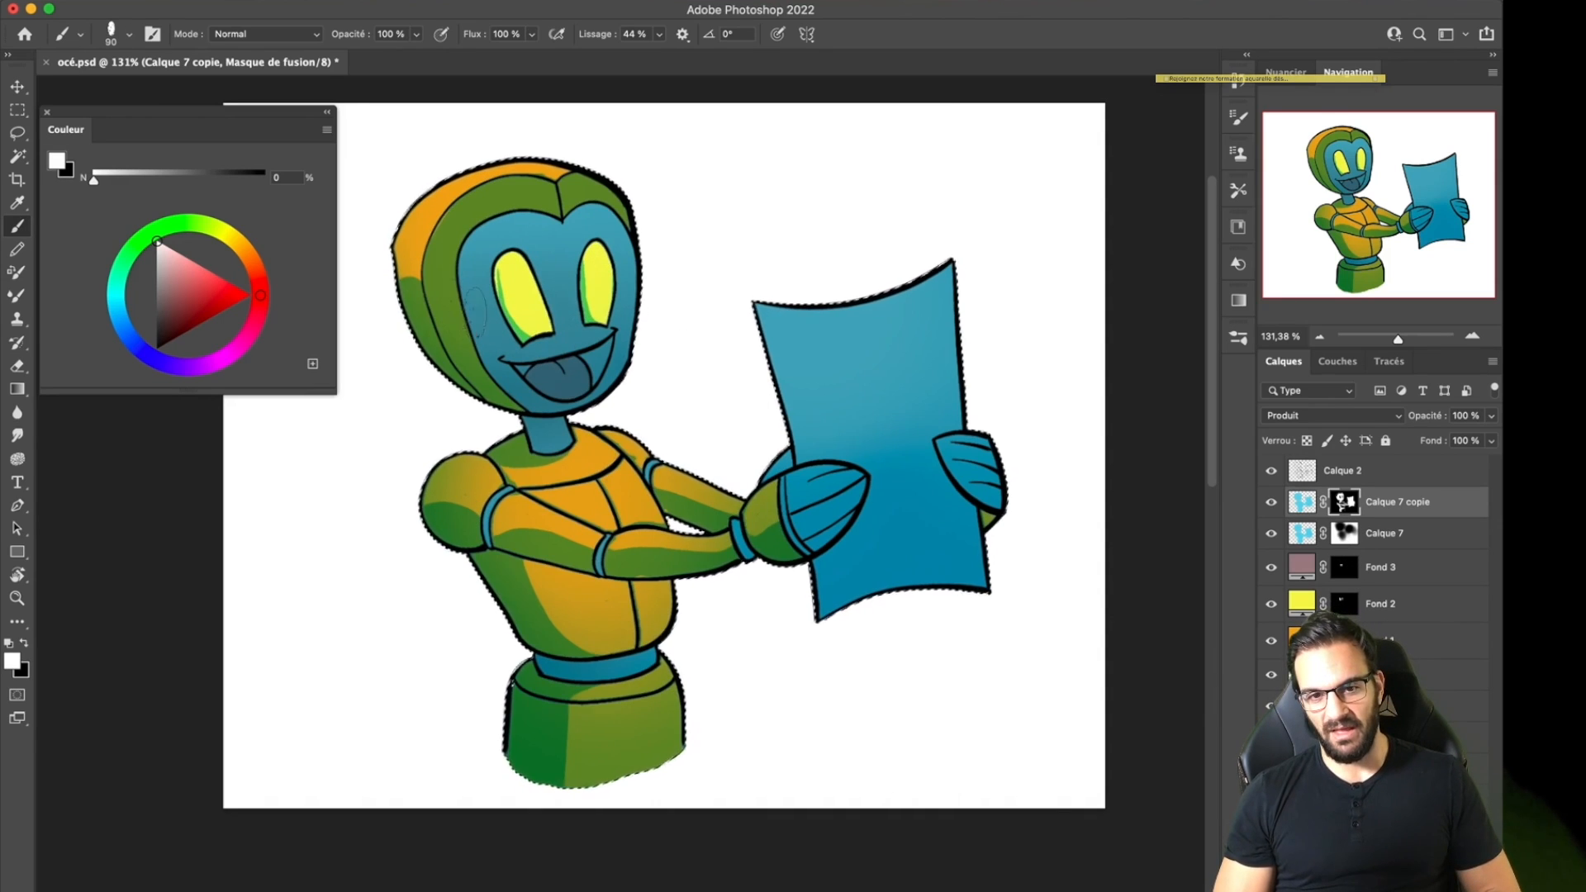
{"action": "left_click", "coordinate": [1345, 502], "text": "super"}
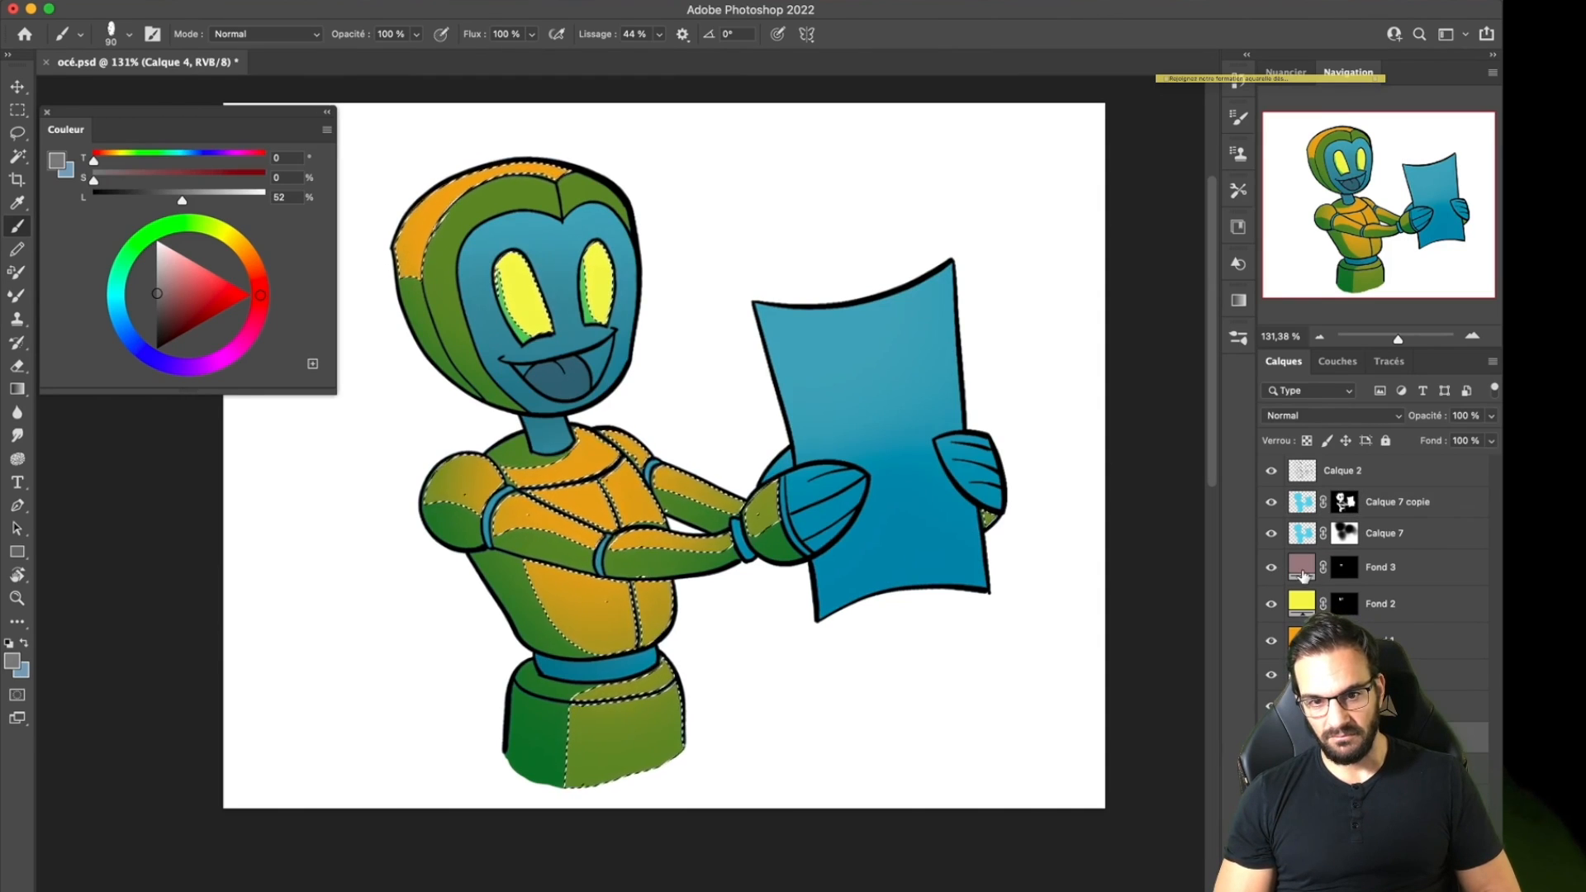
{"action": "left_click", "coordinate": [1345, 567]}
{"action": "key", "text": "x"}
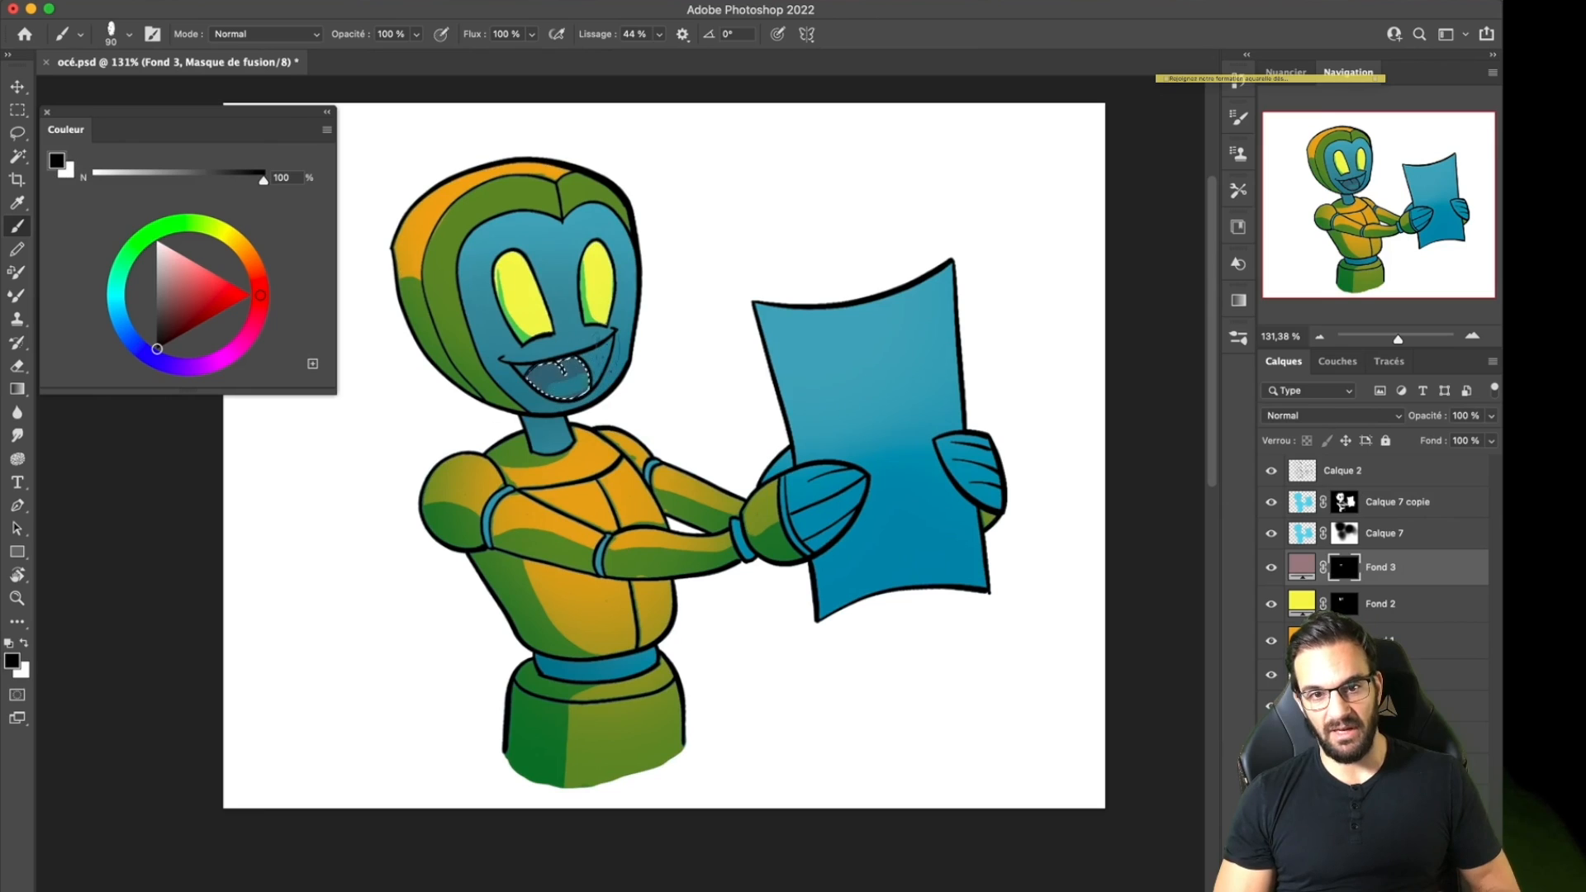
{"action": "left_click", "coordinate": [1286, 535]}
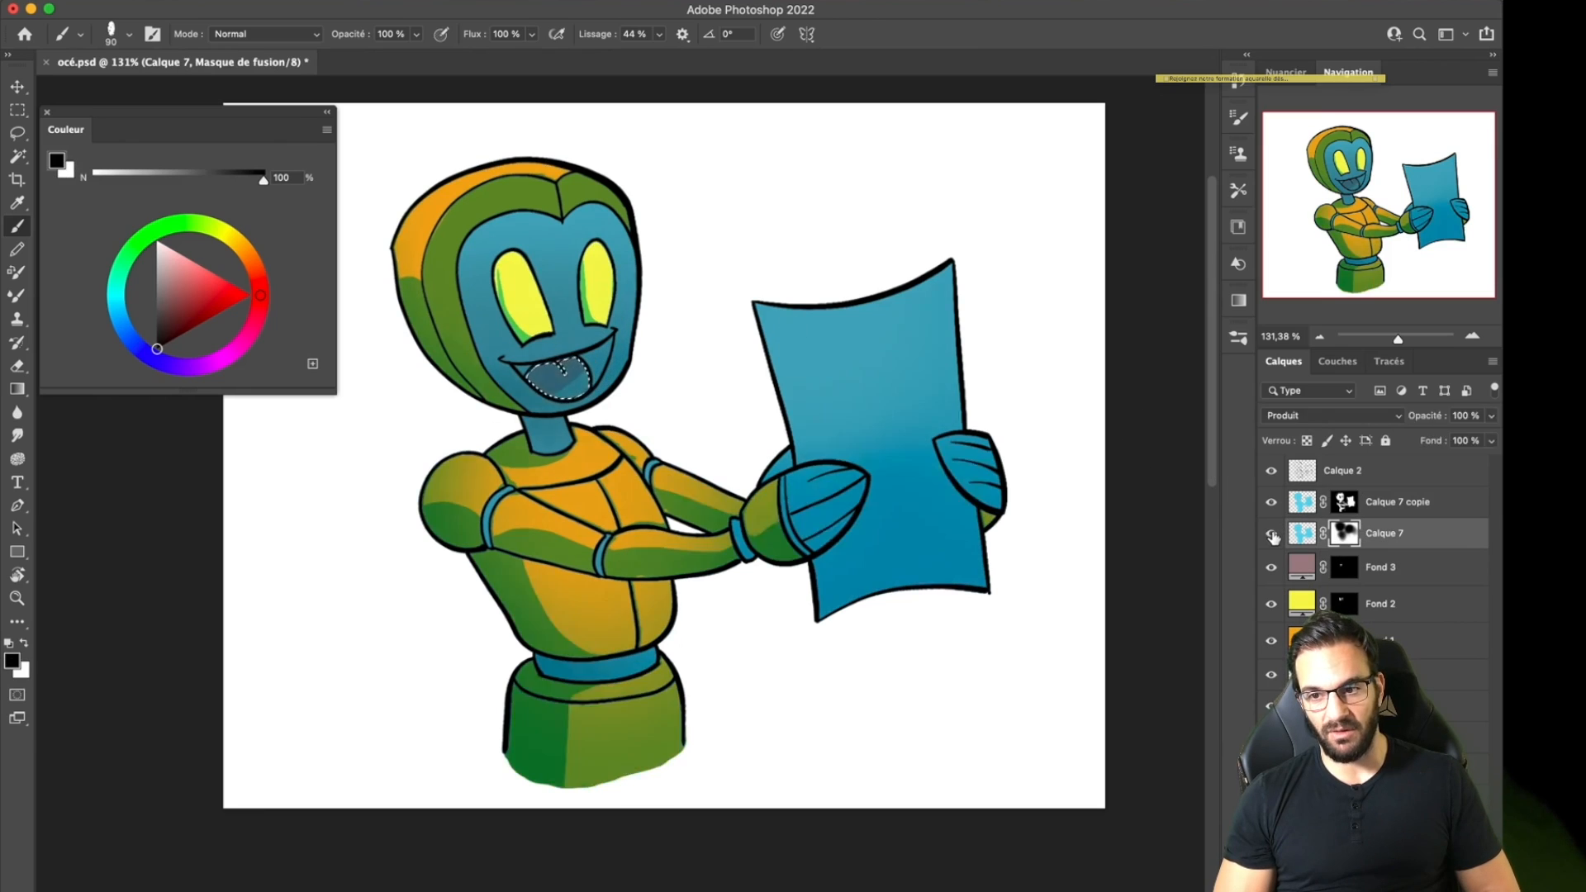
{"action": "double_click", "coordinate": [1302, 567]}
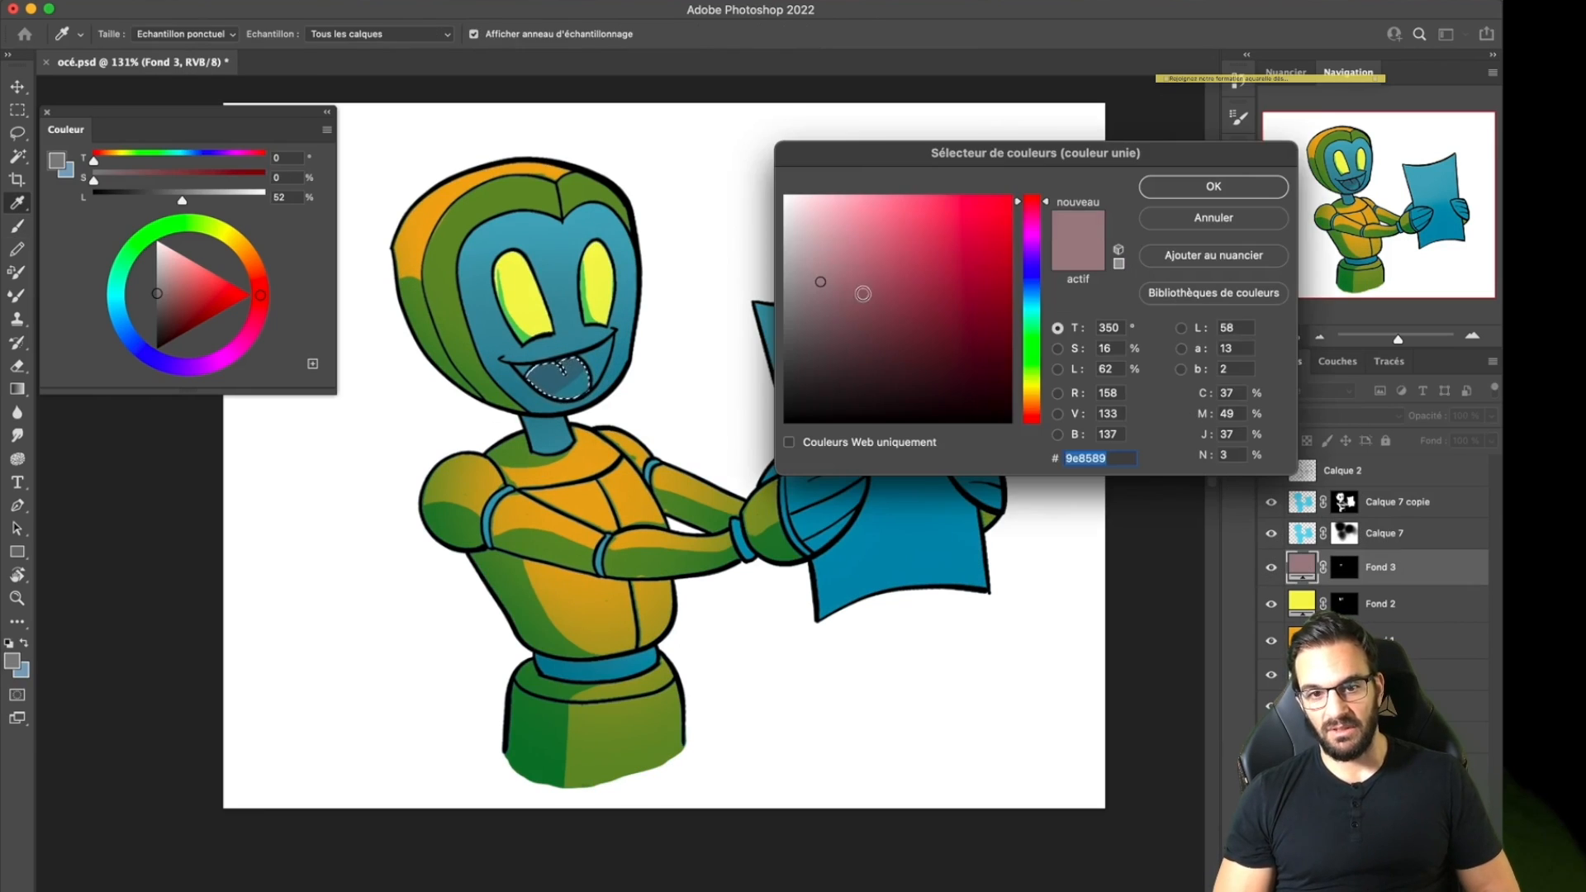
{"action": "left_click", "coordinate": [1213, 218]}
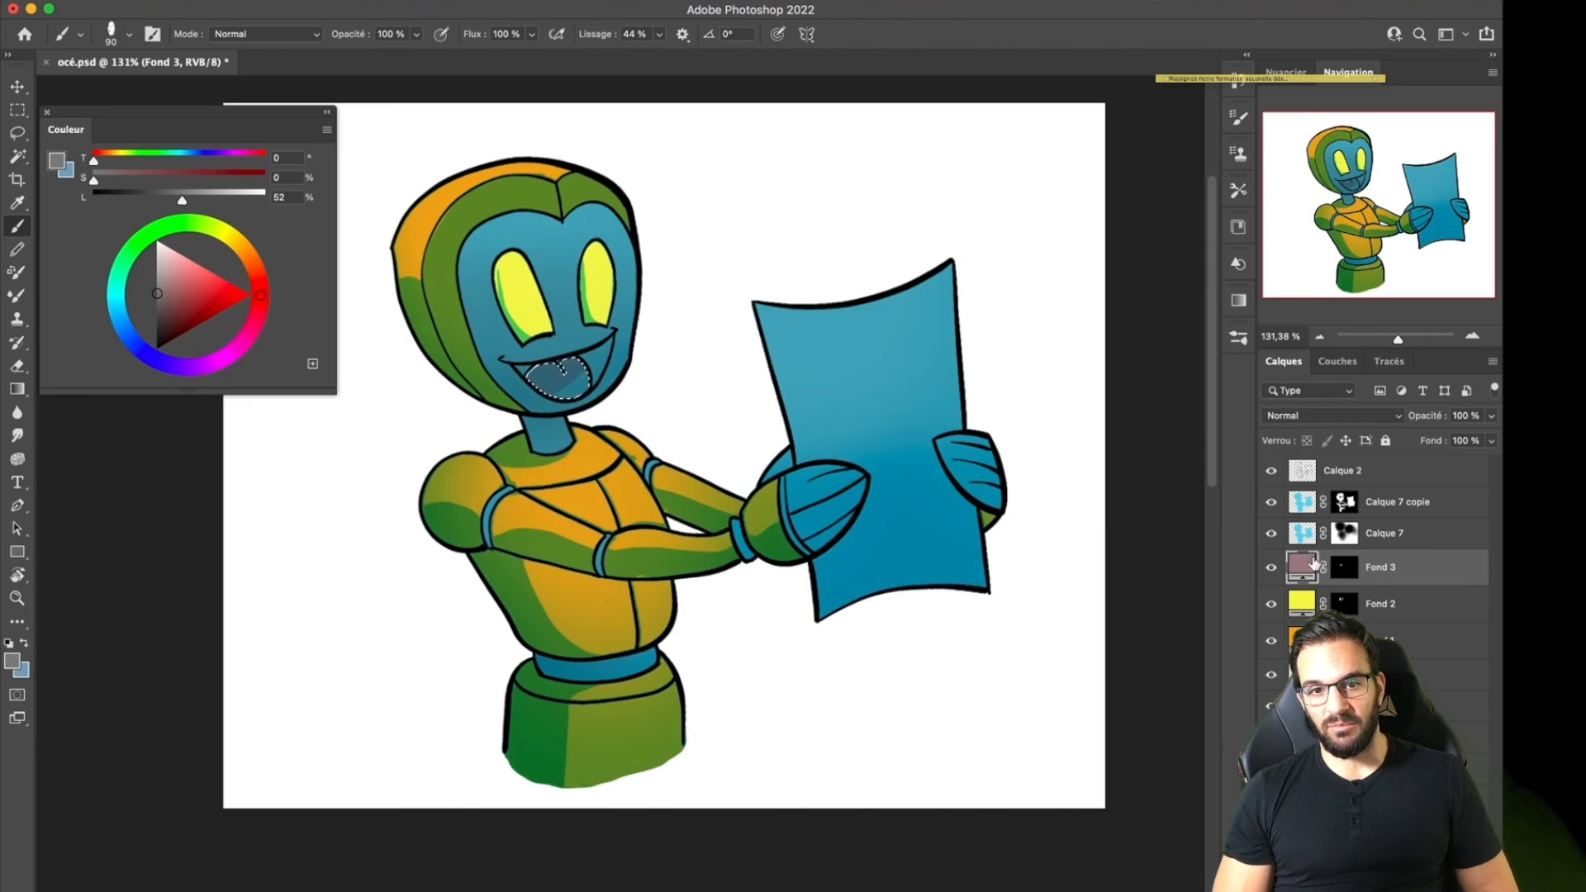
Lower the opacity of the duplicated shadow layer to 74%.
{"action": "left_click", "coordinate": [1385, 533]}
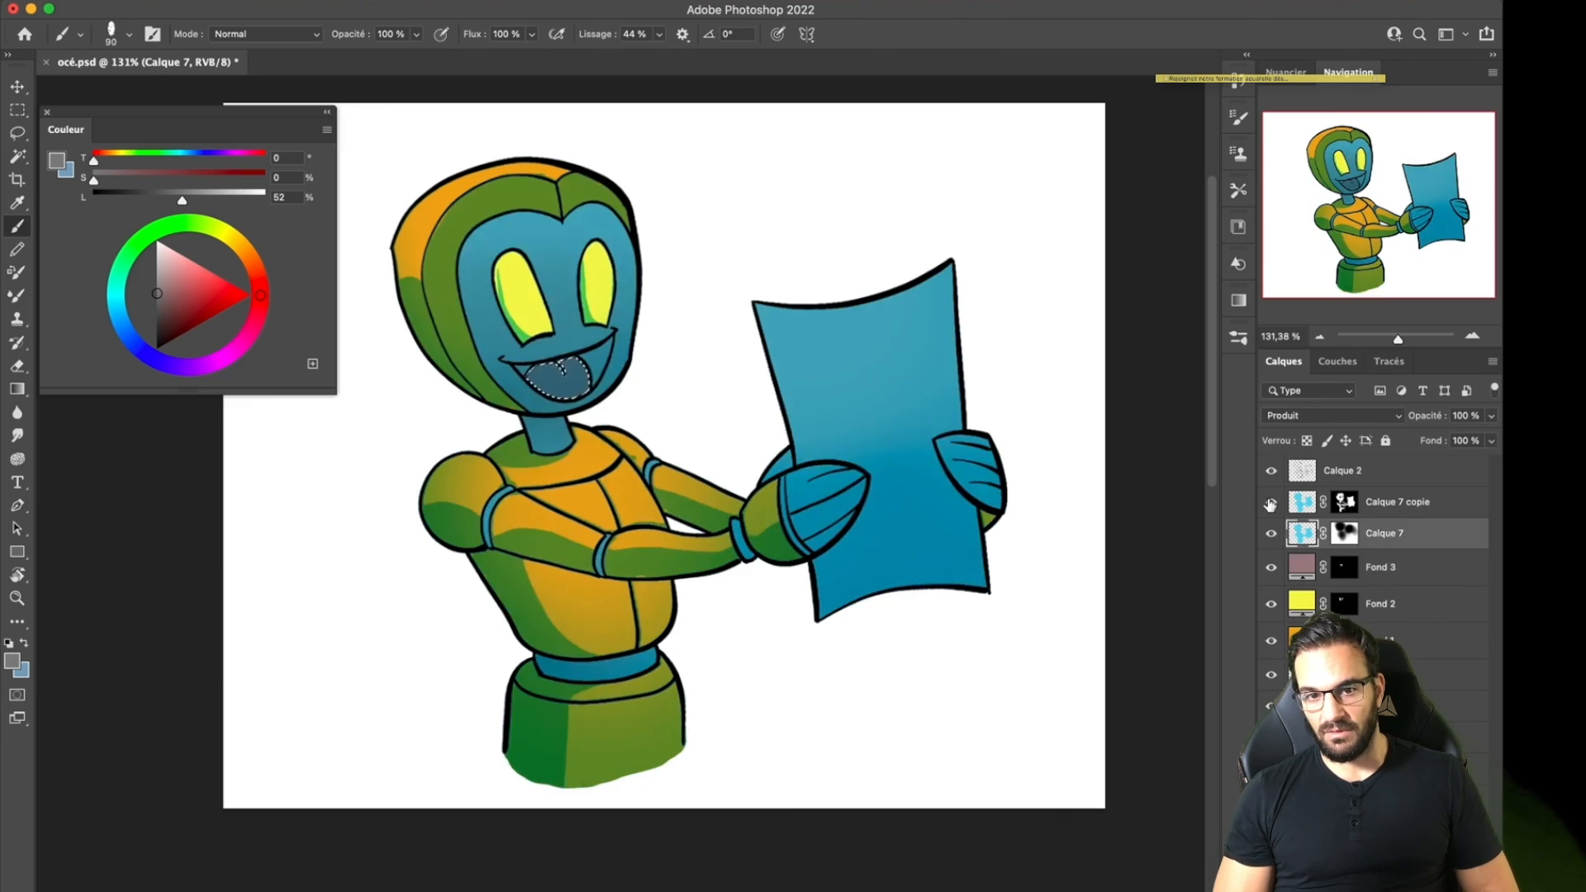
{"action": "left_click", "coordinate": [1318, 503]}
{"action": "left_click_drag", "start_coordinate": [1426, 421], "coordinate": [1416, 419]}
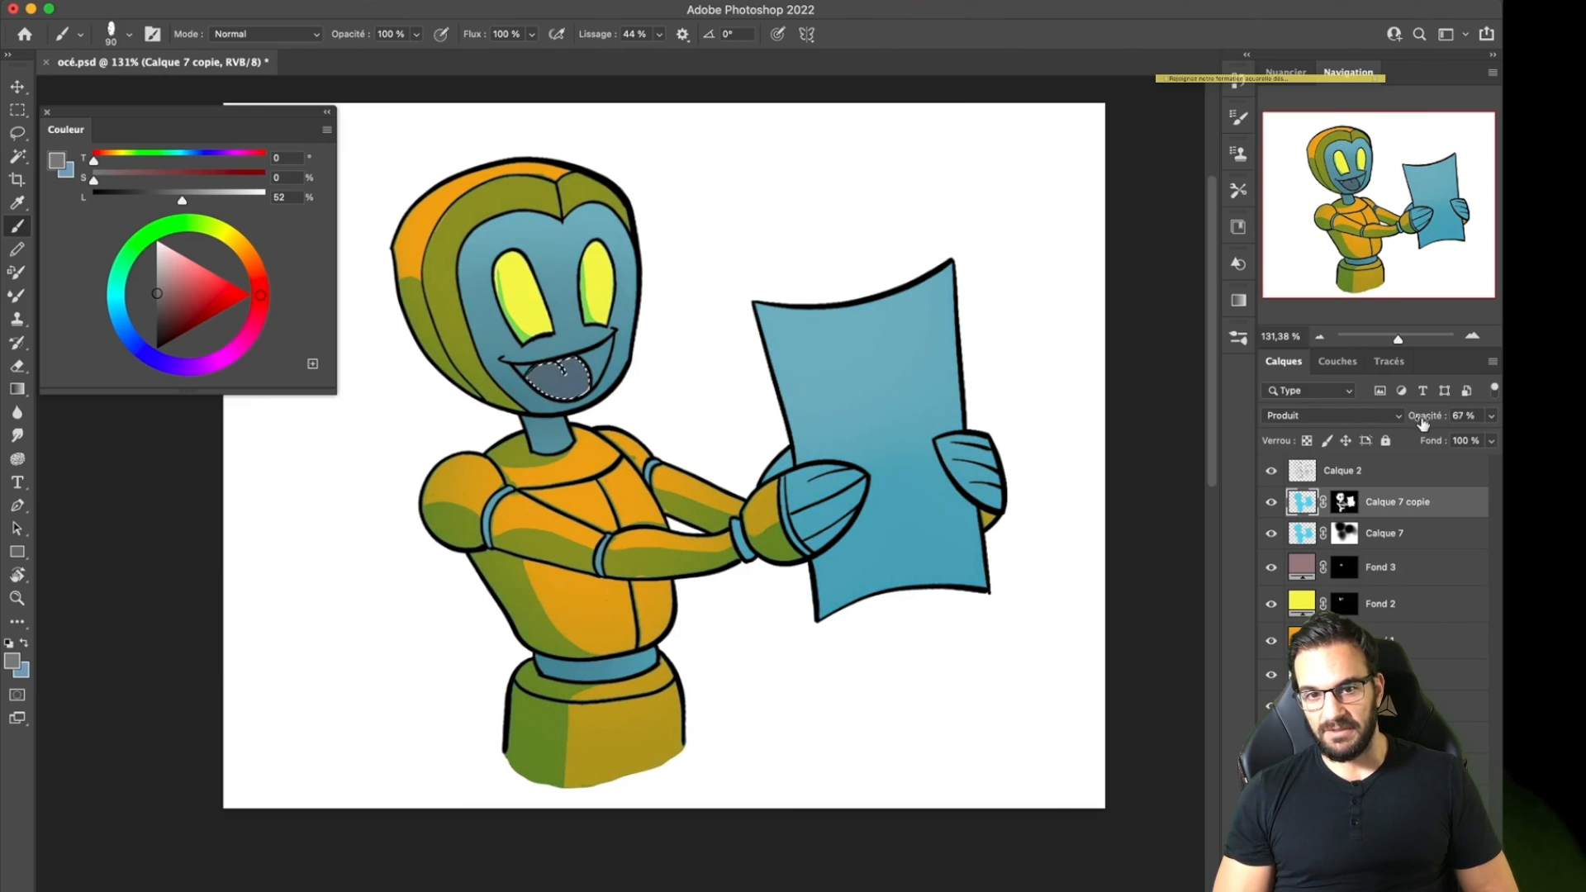
{"action": "double_click", "coordinate": [1302, 502]}
{"action": "key", "text": "Escape"}
{"action": "double_click", "coordinate": [1301, 503]}
{"action": "key", "text": "Escape"}
{"action": "key", "text": "ctrl+u"}
{"action": "left_click_drag", "start_coordinate": [953, 400], "coordinate": [972, 400]}
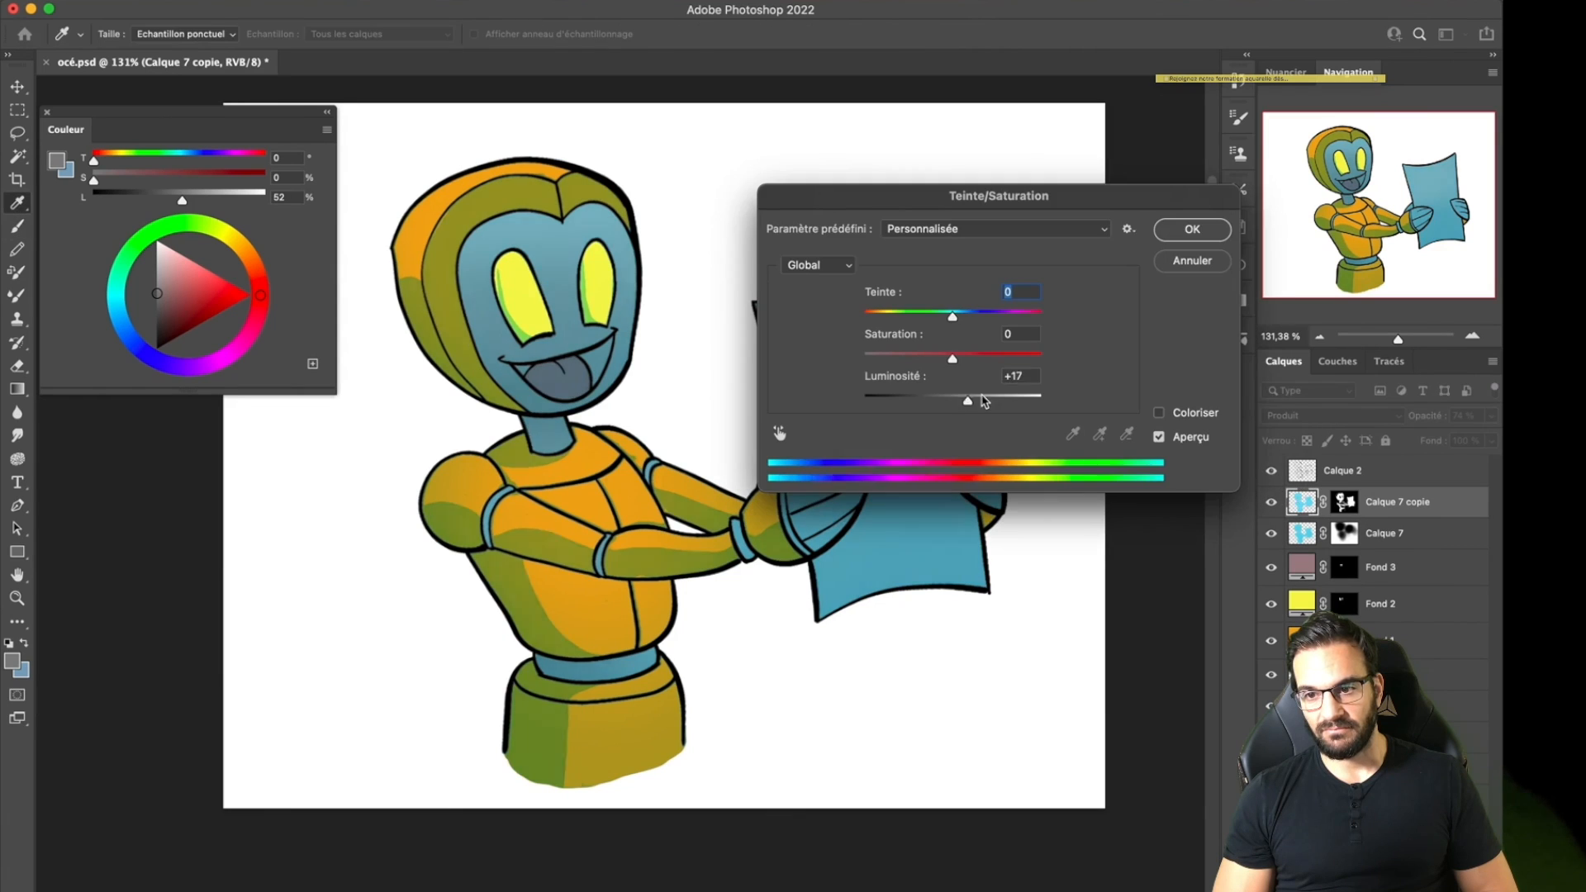
{"action": "left_click_drag", "start_coordinate": [982, 400], "coordinate": [973, 401]}
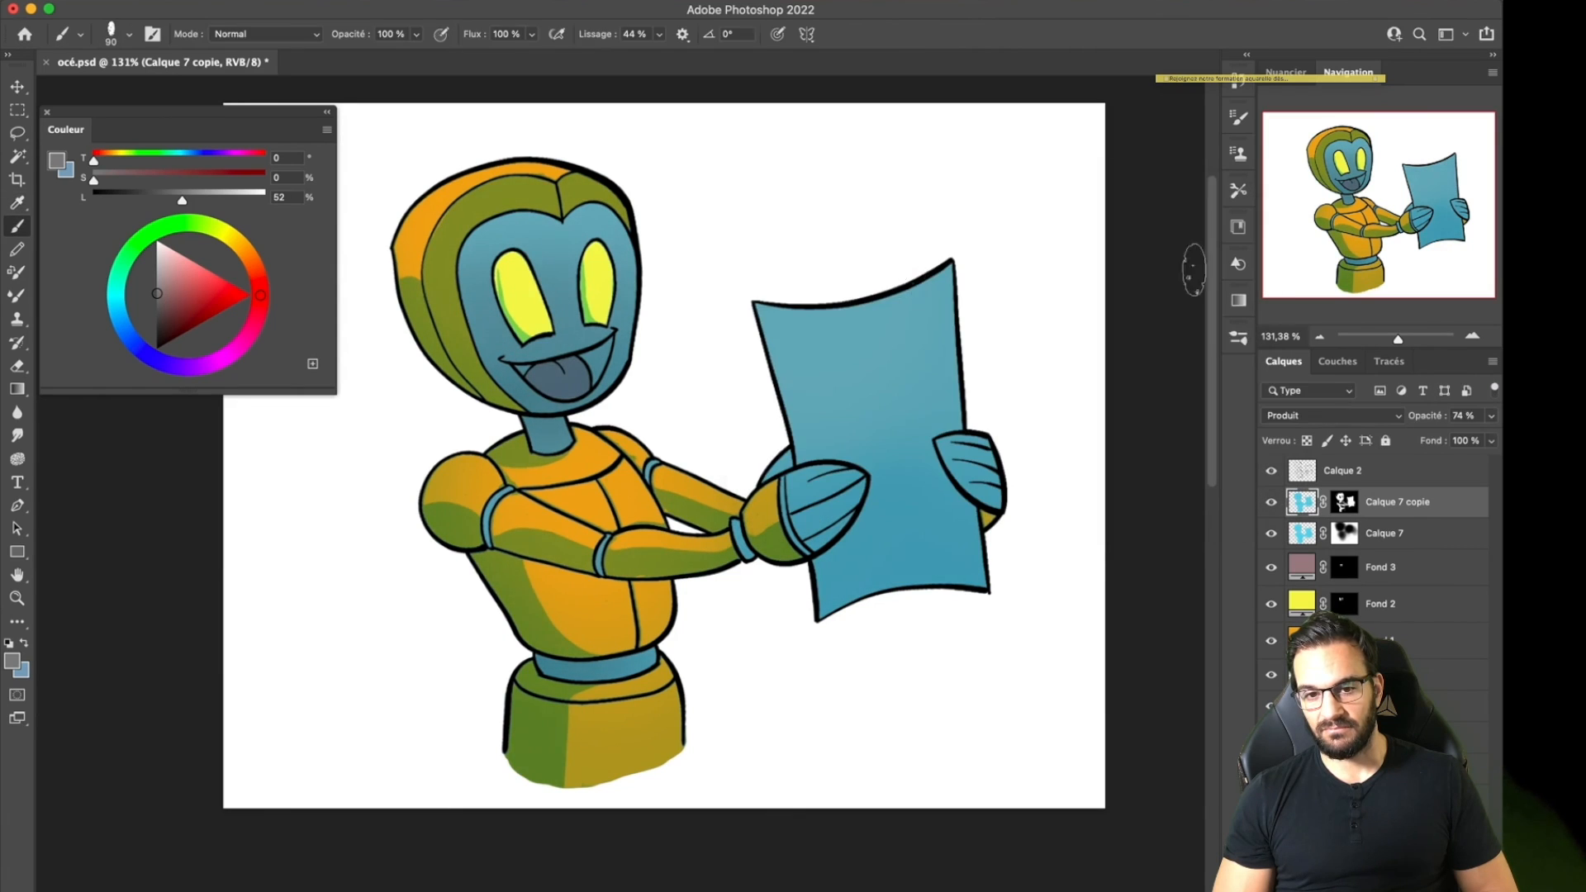
On the line art layer, select the face, paper, both hands and waist band together with the Magic Wand.
{"action": "key", "text": "alt+bracketright"}
{"action": "key", "text": "w"}
{"action": "left_click", "coordinate": [584, 332]}
{"action": "left_click", "coordinate": [867, 380], "text": "shift"}
{"action": "left_click", "coordinate": [826, 487], "text": "shift"}
{"action": "left_click", "coordinate": [966, 470], "text": "shift"}
{"action": "left_click", "coordinate": [777, 470], "text": "shift"}
{"action": "left_click", "coordinate": [640, 659], "text": "shift"}
{"action": "left_click", "coordinate": [496, 516], "text": "shift"}
{"action": "key", "text": "super+z"}
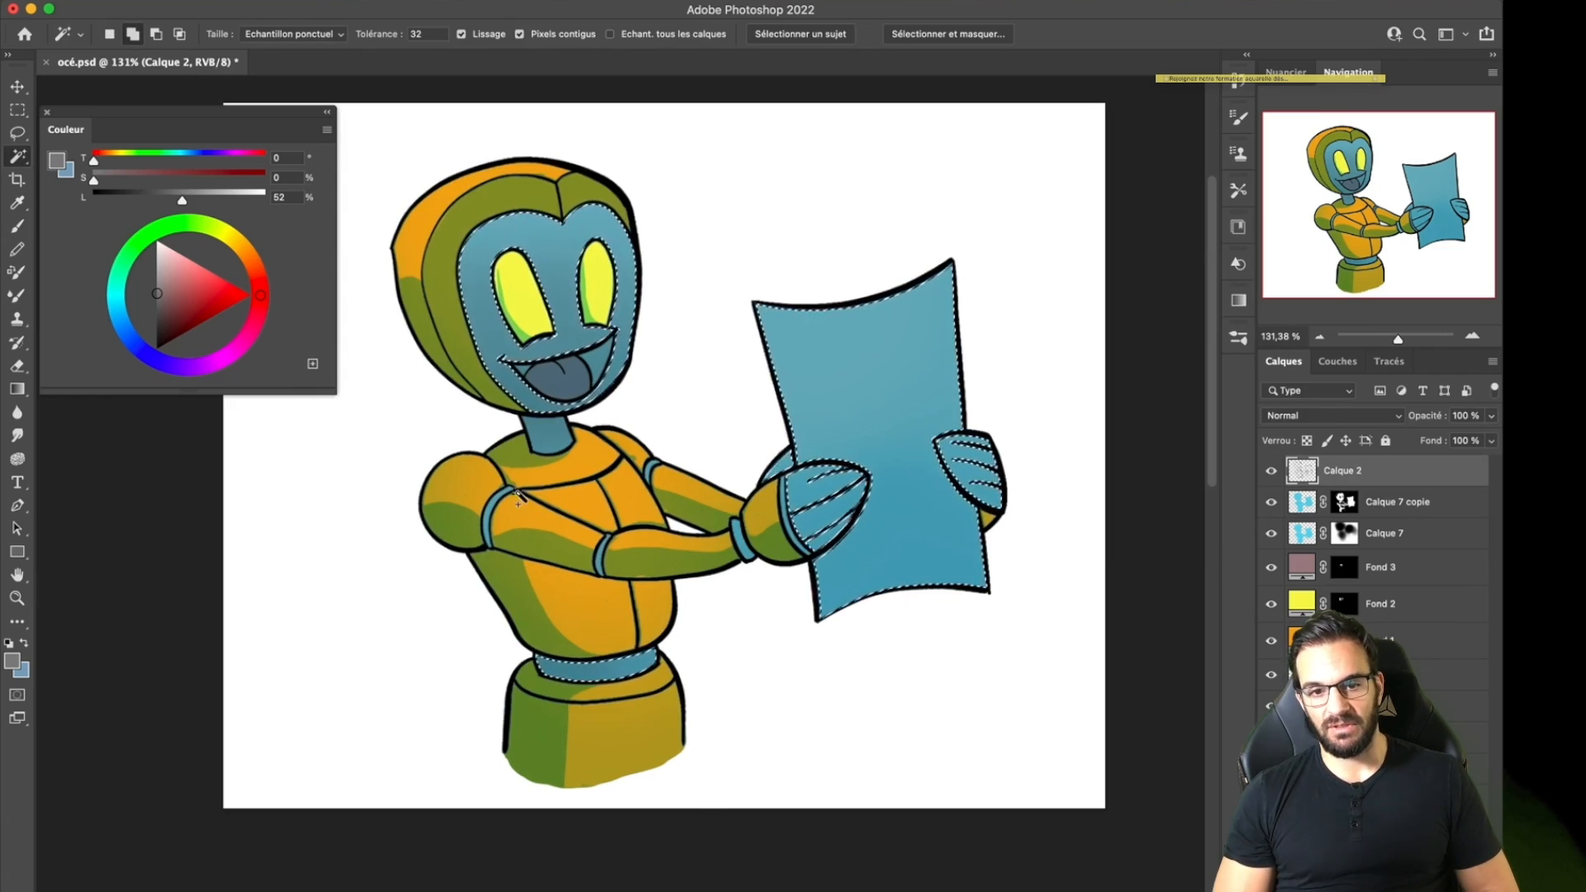
Add the shoulder, elbow and wrist bands to the current selection.
{"action": "scroll", "coordinate": [494, 523], "scroll_direction": "up", "scroll_amount": 3}
{"action": "left_click", "coordinate": [483, 522], "text": "shift"}
{"action": "left_click", "coordinate": [814, 607], "text": "shift"}
{"action": "left_click", "coordinate": [973, 388], "text": "shift"}
{"action": "scroll", "coordinate": [830, 488], "scroll_direction": "down", "scroll_amount": 5}
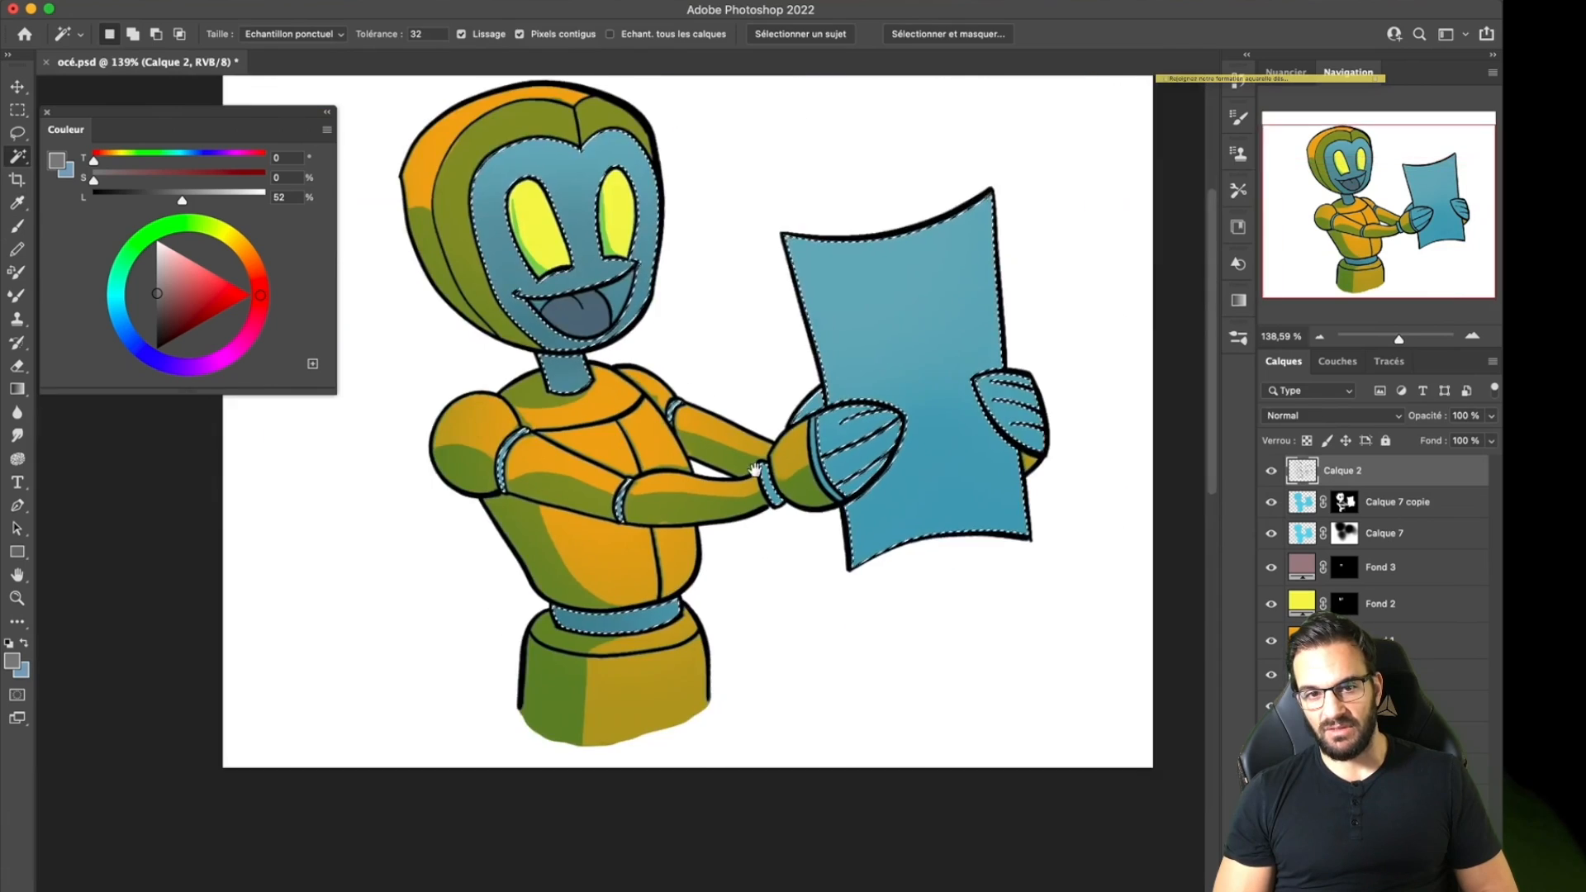
{"action": "left_click_drag", "start_coordinate": [755, 471], "coordinate": [808, 514]}
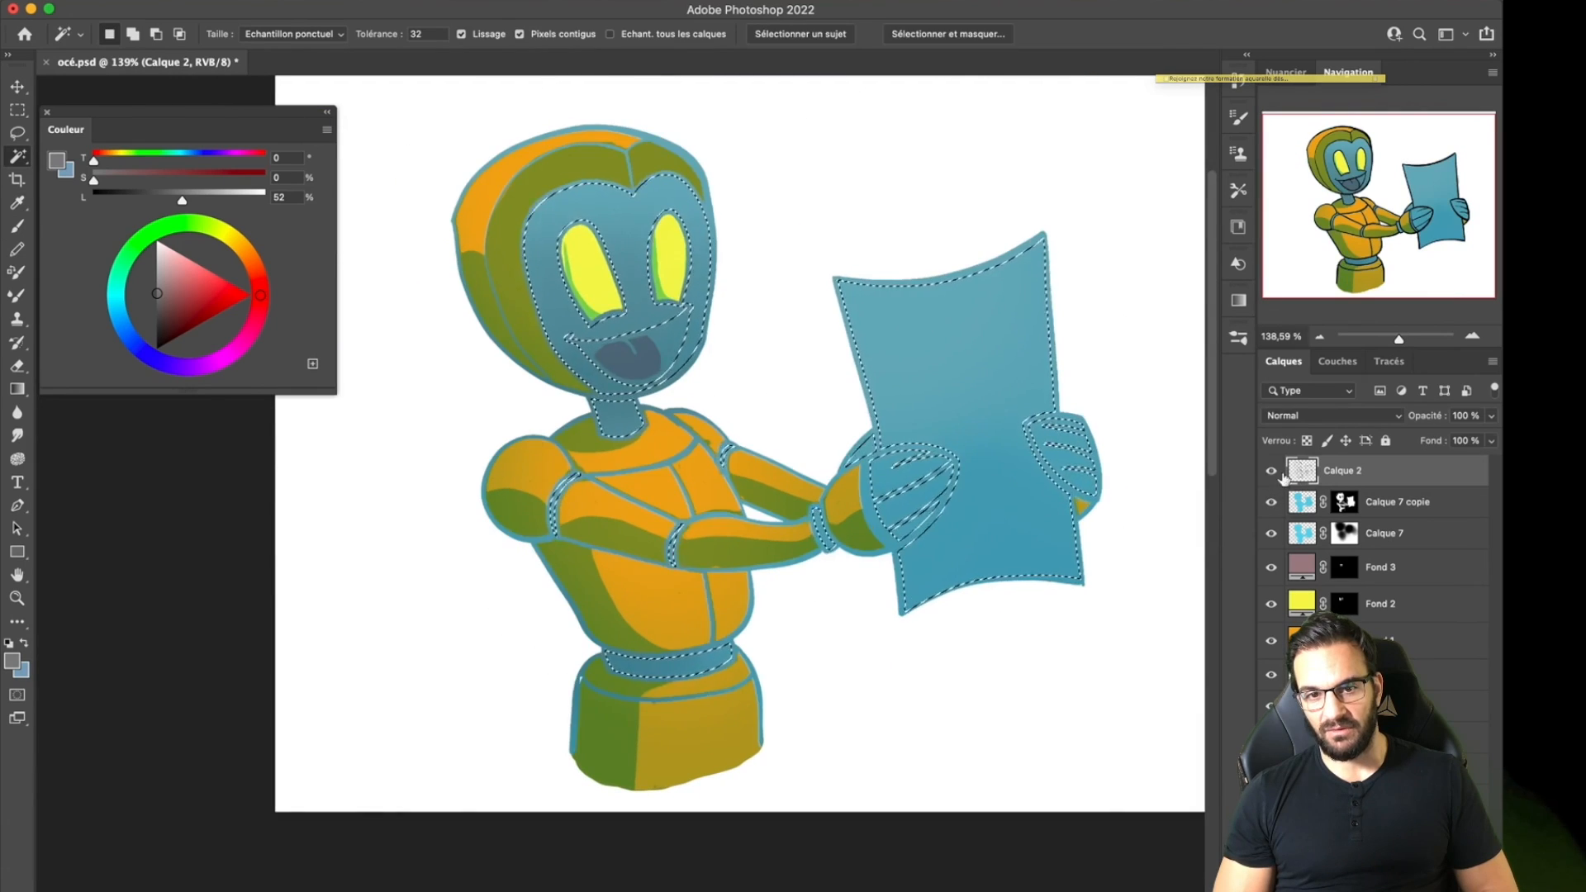
Paint the upper shadow layer's mask black over the lit areas of the face, neck, upper paper and near hand, and clear the selection.
{"action": "left_click", "coordinate": [1404, 501]}
{"action": "key", "text": "b"}
{"action": "left_click_drag", "start_coordinate": [559, 217], "coordinate": [596, 364]}
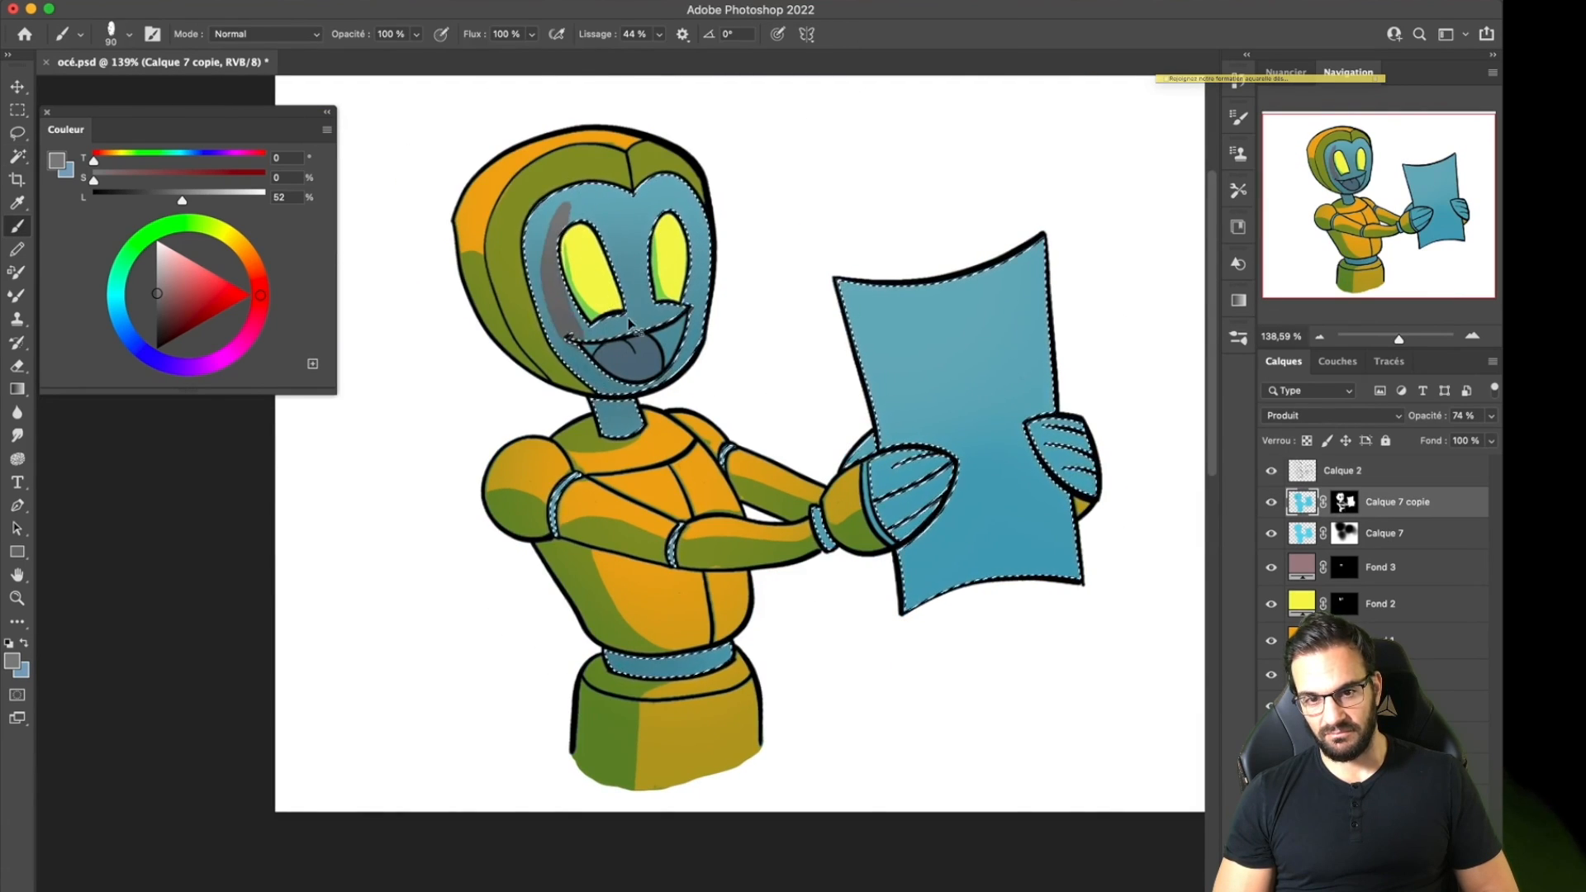
{"action": "key", "text": "super+z"}
{"action": "left_click", "coordinate": [1344, 502]}
{"action": "left_click_drag", "start_coordinate": [559, 213], "coordinate": [600, 370]}
{"action": "mouse_move", "coordinate": [564, 216]}
{"action": "left_mouse_down"}
{"action": "mouse_move", "coordinate": [684, 194]}
{"action": "mouse_move", "coordinate": [552, 232]}
{"action": "left_mouse_up"}
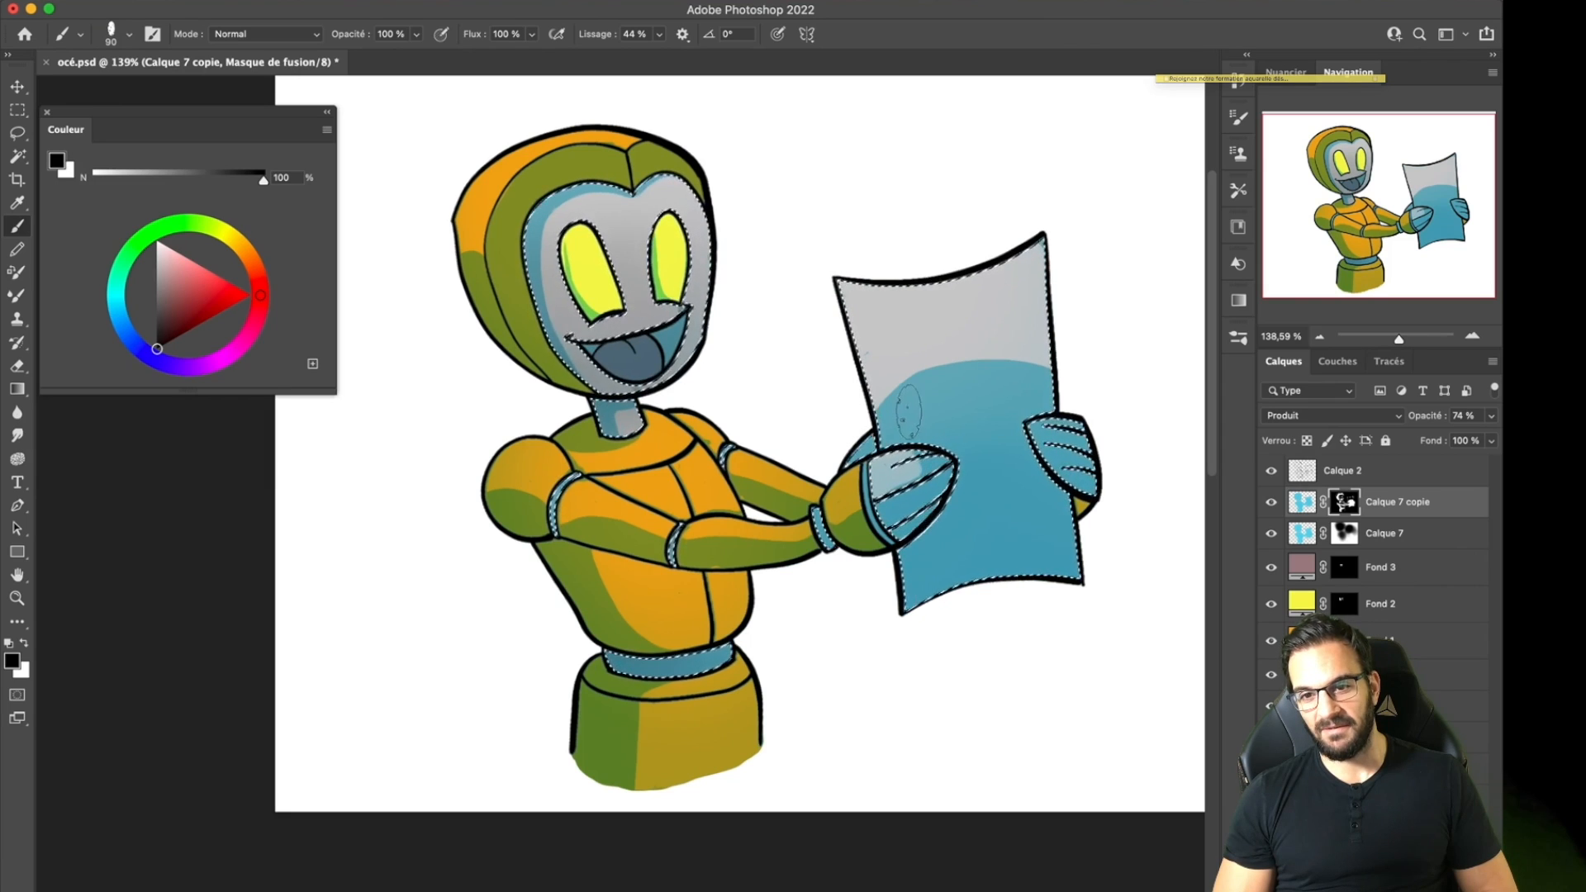
{"action": "key", "text": "x"}
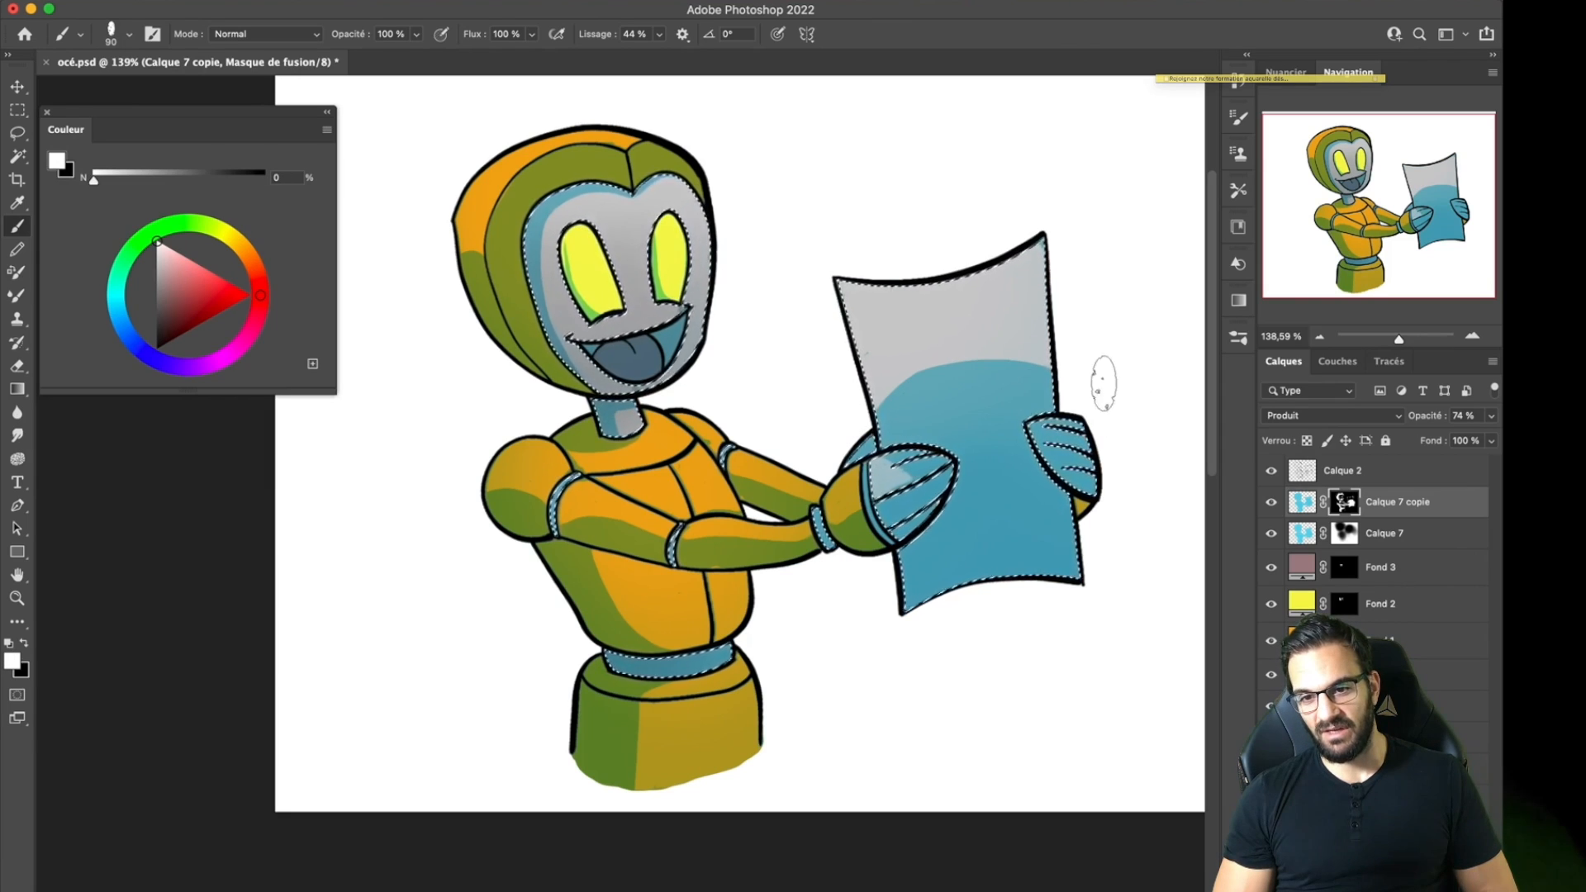
{"action": "key", "text": "x"}
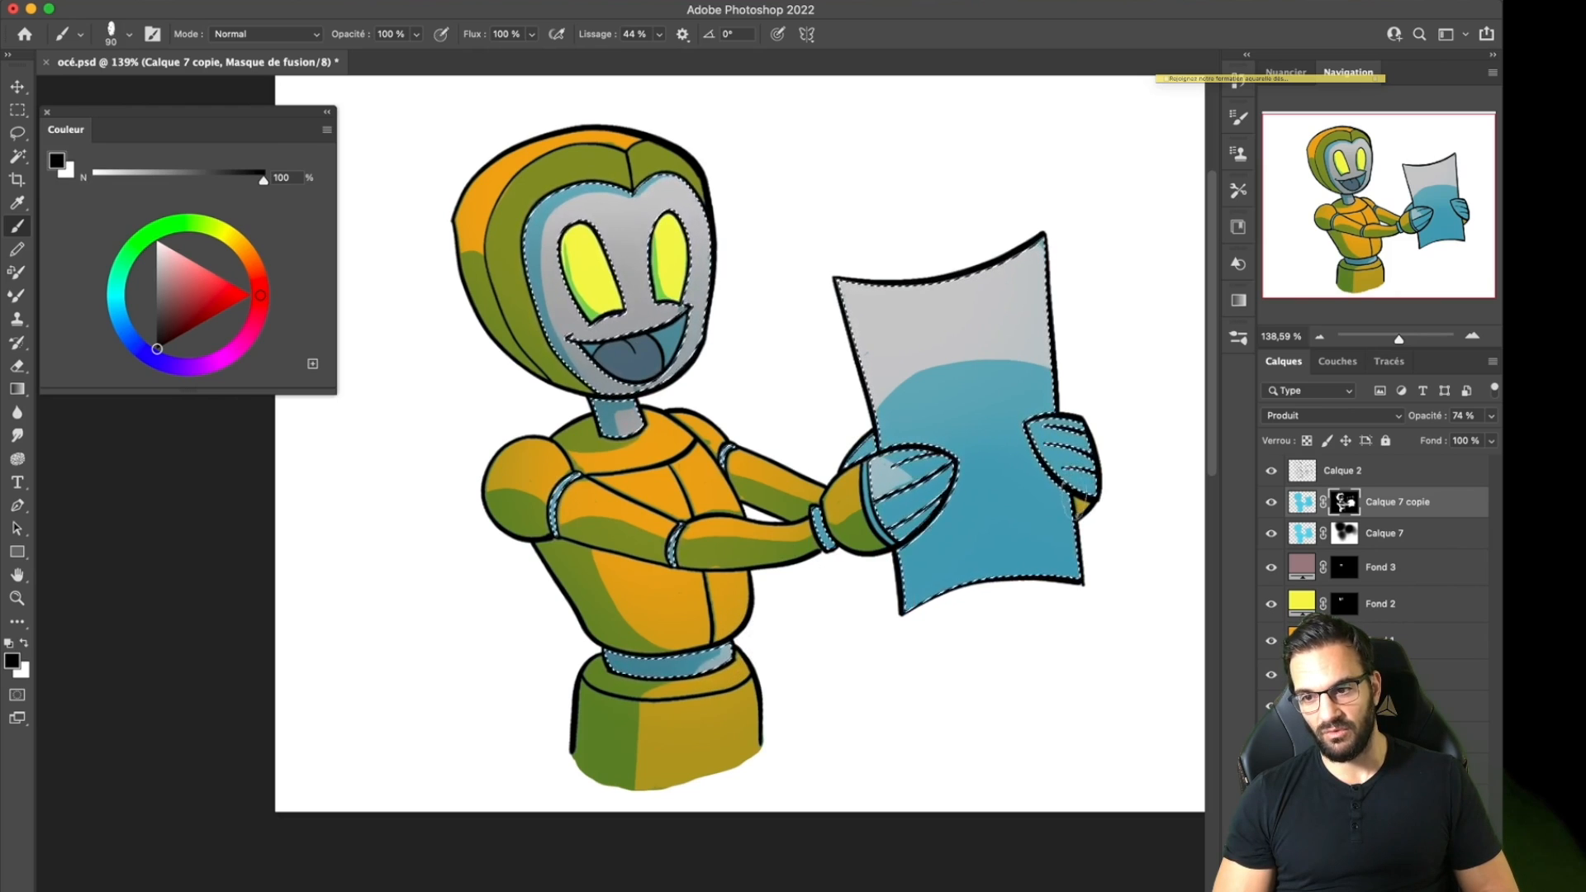
{"action": "key", "text": "super+d"}
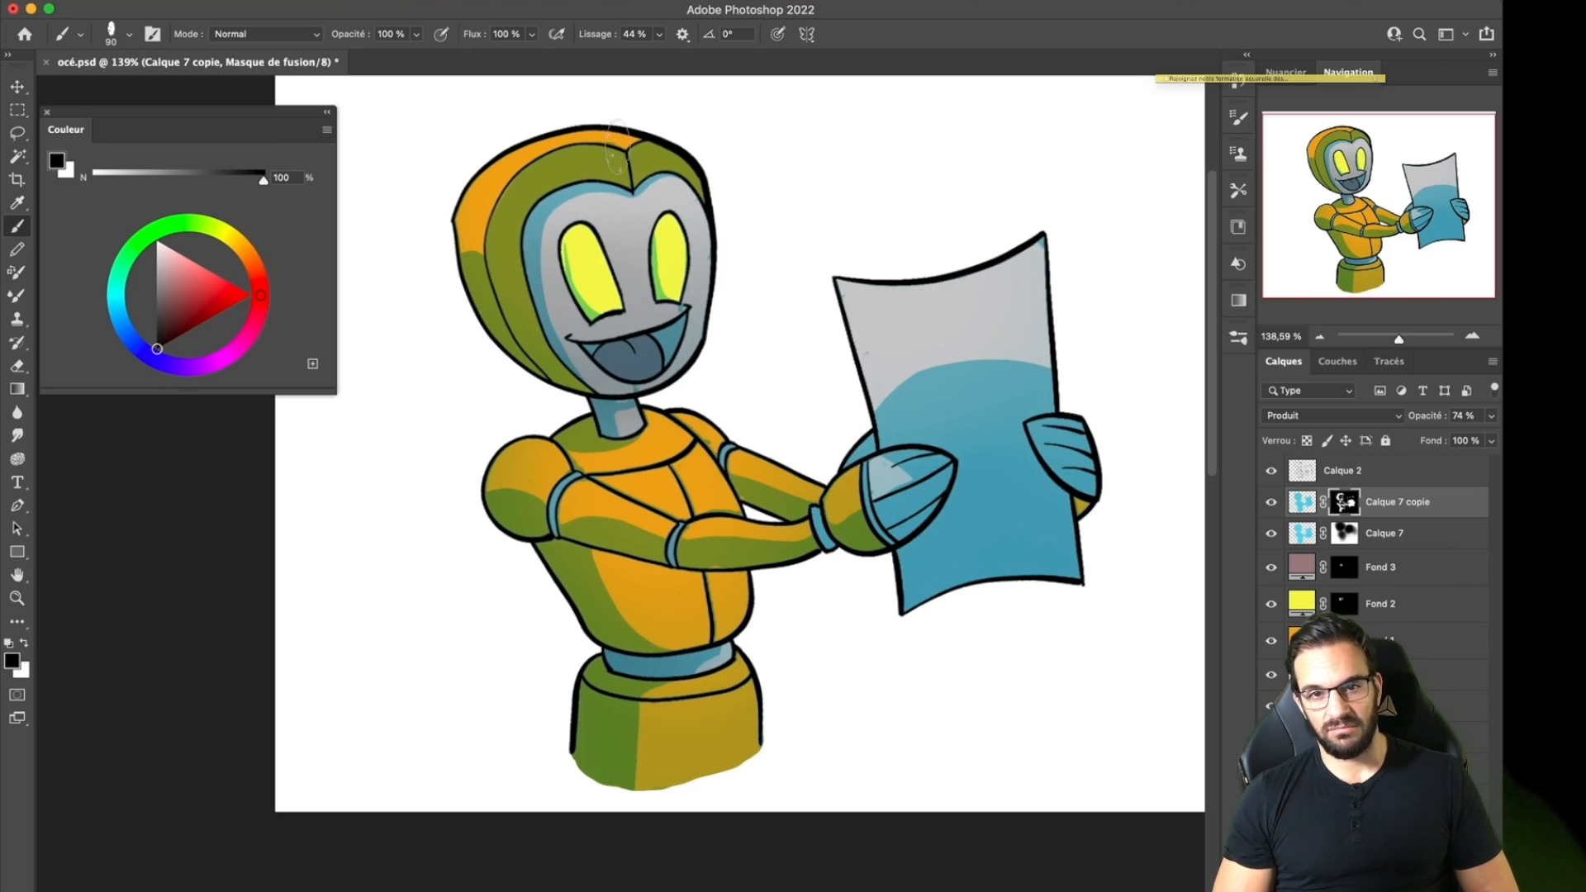
Reduce the brush to 43 px and paint the mask black over the blue remnants along the face's right edge and mouth corner.
{"action": "scroll", "coordinate": [653, 144], "scroll_direction": "up", "scroll_amount": 4}
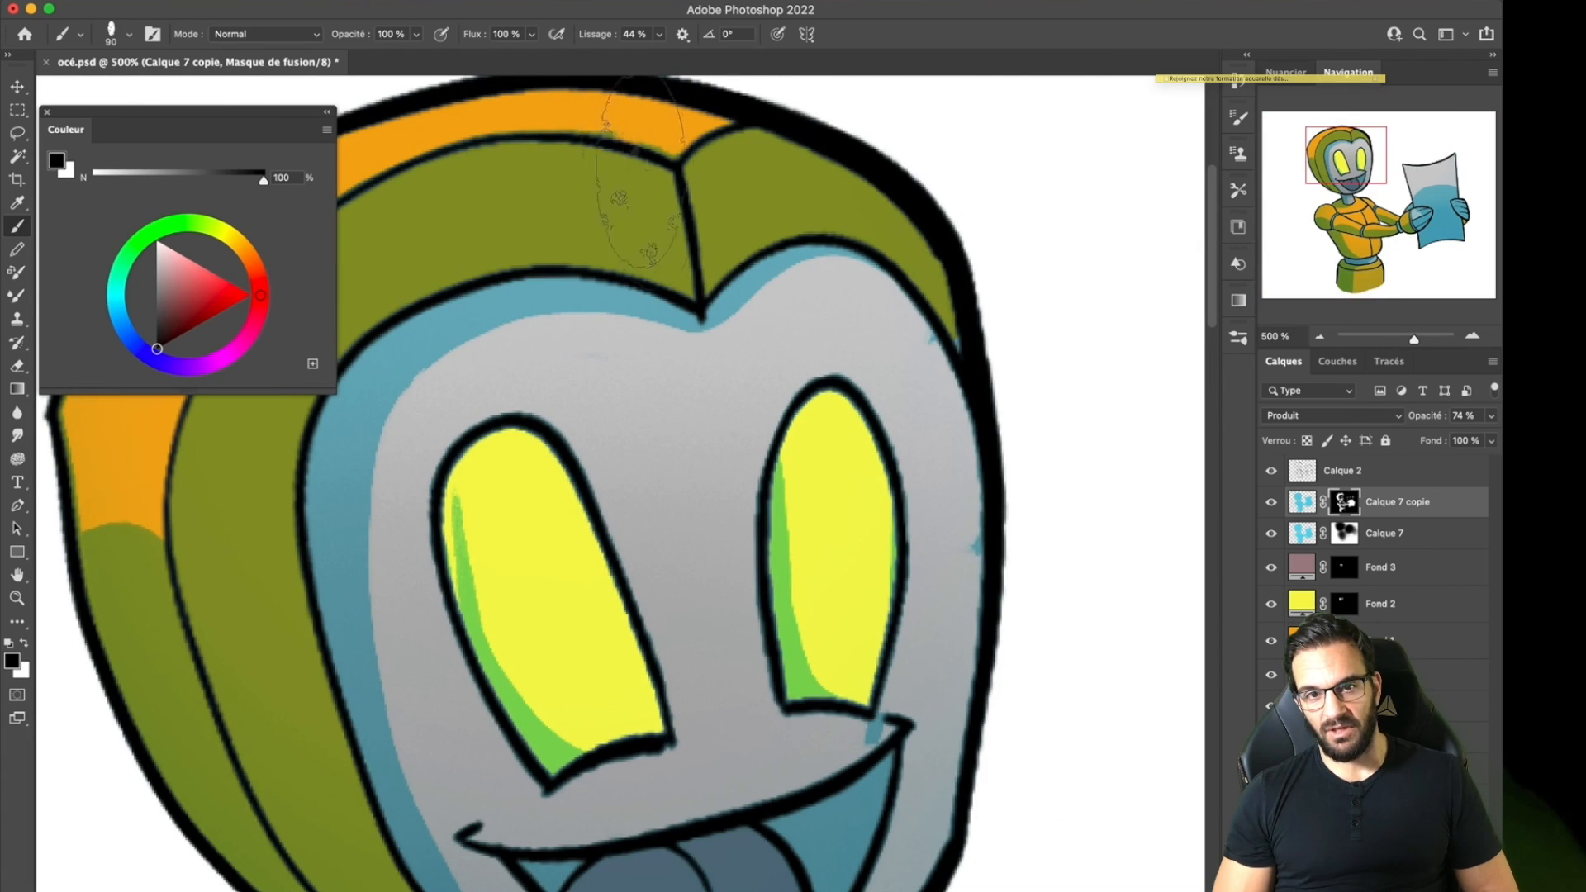
{"action": "right_click", "coordinate": [876, 269]}
{"action": "left_click_drag", "start_coordinate": [1070, 316], "coordinate": [1044, 318]}
{"action": "key", "text": "Return"}
{"action": "scroll", "coordinate": [764, 288], "scroll_direction": "down", "scroll_amount": 4}
{"action": "scroll", "coordinate": [826, 306], "scroll_direction": "up", "scroll_amount": 4}
{"action": "left_click_drag", "start_coordinate": [809, 330], "coordinate": [851, 504]}
{"action": "left_click_drag", "start_coordinate": [770, 596], "coordinate": [852, 333]}
{"action": "left_click", "coordinate": [828, 450]}
{"action": "key", "text": "x"}
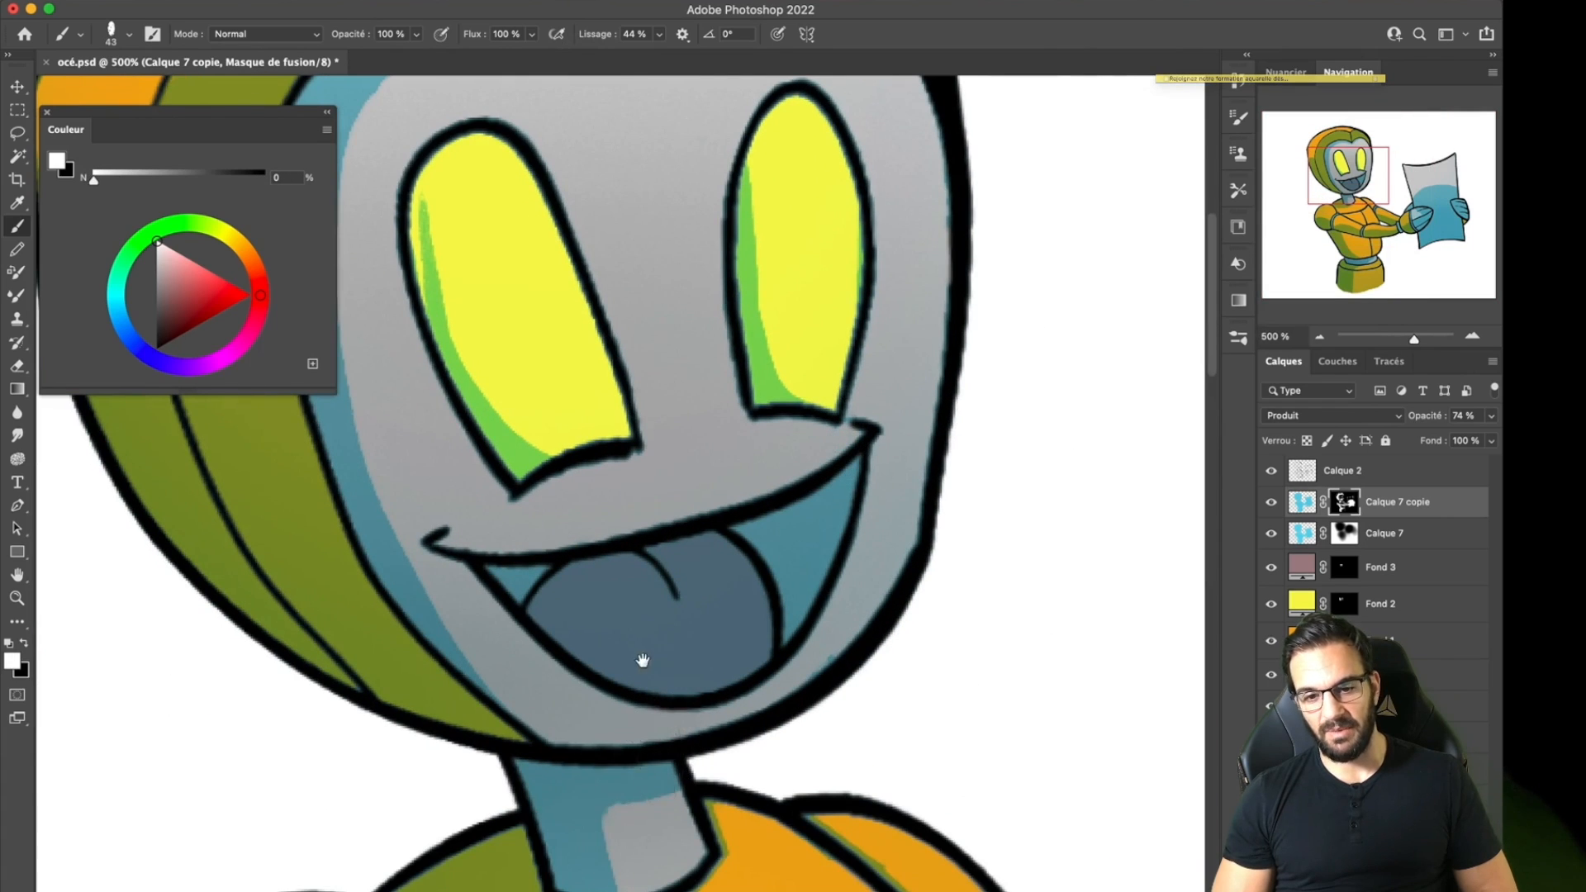
Paint the upper shadow layer's mask black inside both eyes to thin their green shadows.
{"action": "scroll", "coordinate": [641, 658], "scroll_direction": "up", "scroll_amount": 3}
{"action": "scroll", "coordinate": [641, 658], "scroll_direction": "left", "scroll_amount": 4}
{"action": "left_click_drag", "start_coordinate": [522, 240], "coordinate": [520, 217]}
{"action": "left_click_drag", "start_coordinate": [699, 337], "coordinate": [711, 371]}
{"action": "left_click_drag", "start_coordinate": [792, 529], "coordinate": [697, 418]}
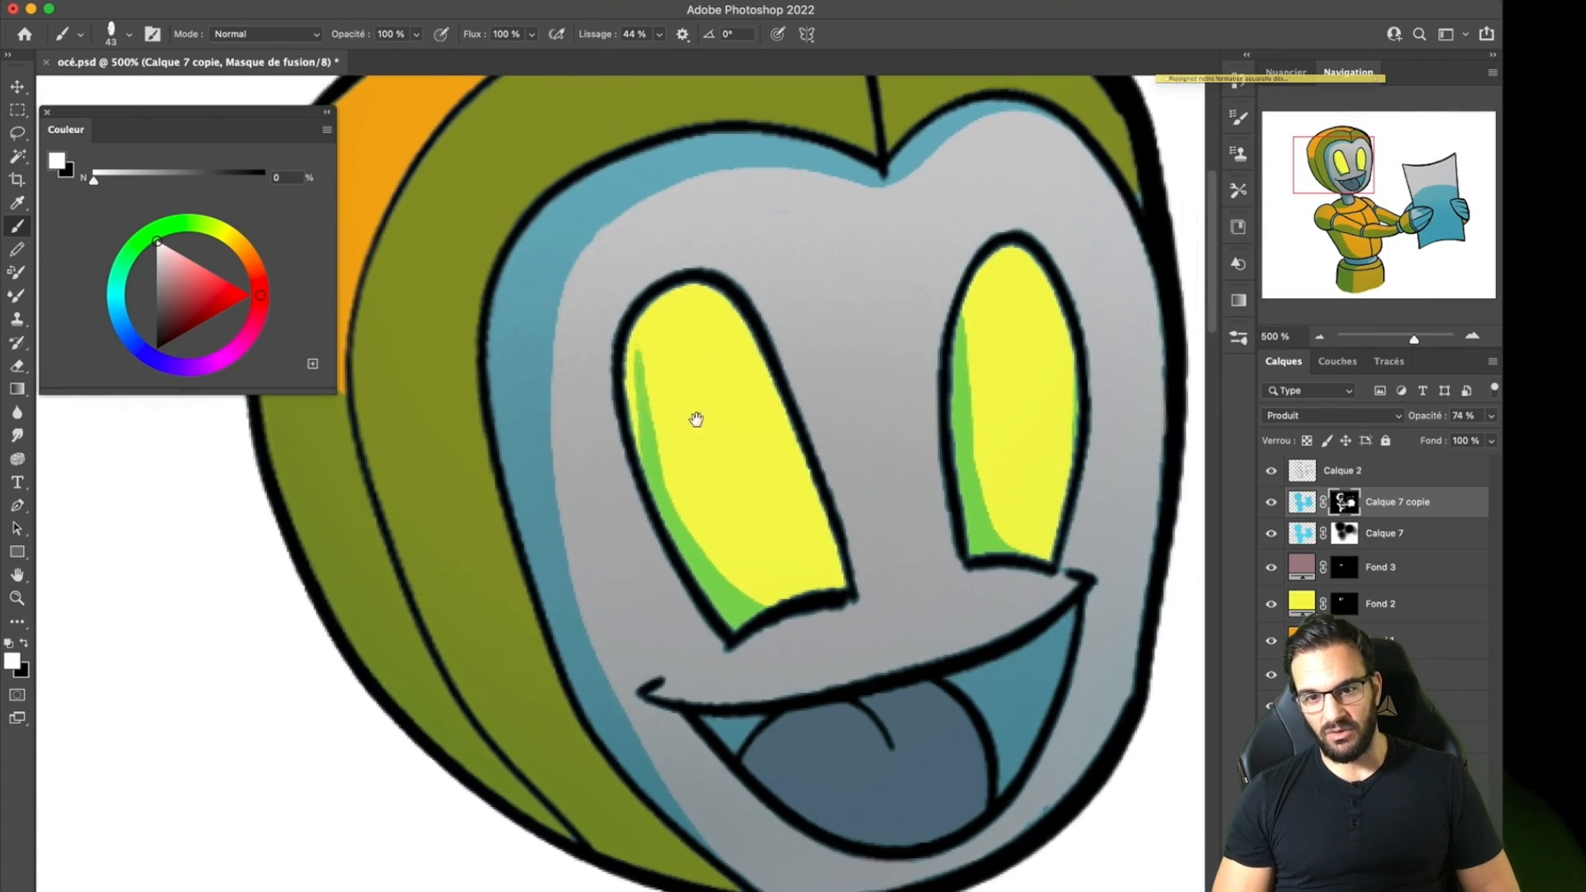
{"action": "left_click_drag", "start_coordinate": [644, 353], "coordinate": [645, 481]}
{"action": "key", "text": "x"}
{"action": "mouse_move", "coordinate": [647, 347]}
{"action": "left_mouse_down"}
{"action": "mouse_move", "coordinate": [668, 460]}
{"action": "mouse_move", "coordinate": [712, 539]}
{"action": "left_mouse_up"}
{"action": "mouse_move", "coordinate": [979, 320]}
{"action": "left_mouse_down"}
{"action": "mouse_move", "coordinate": [974, 377]}
{"action": "mouse_move", "coordinate": [1009, 531]}
{"action": "left_mouse_up"}
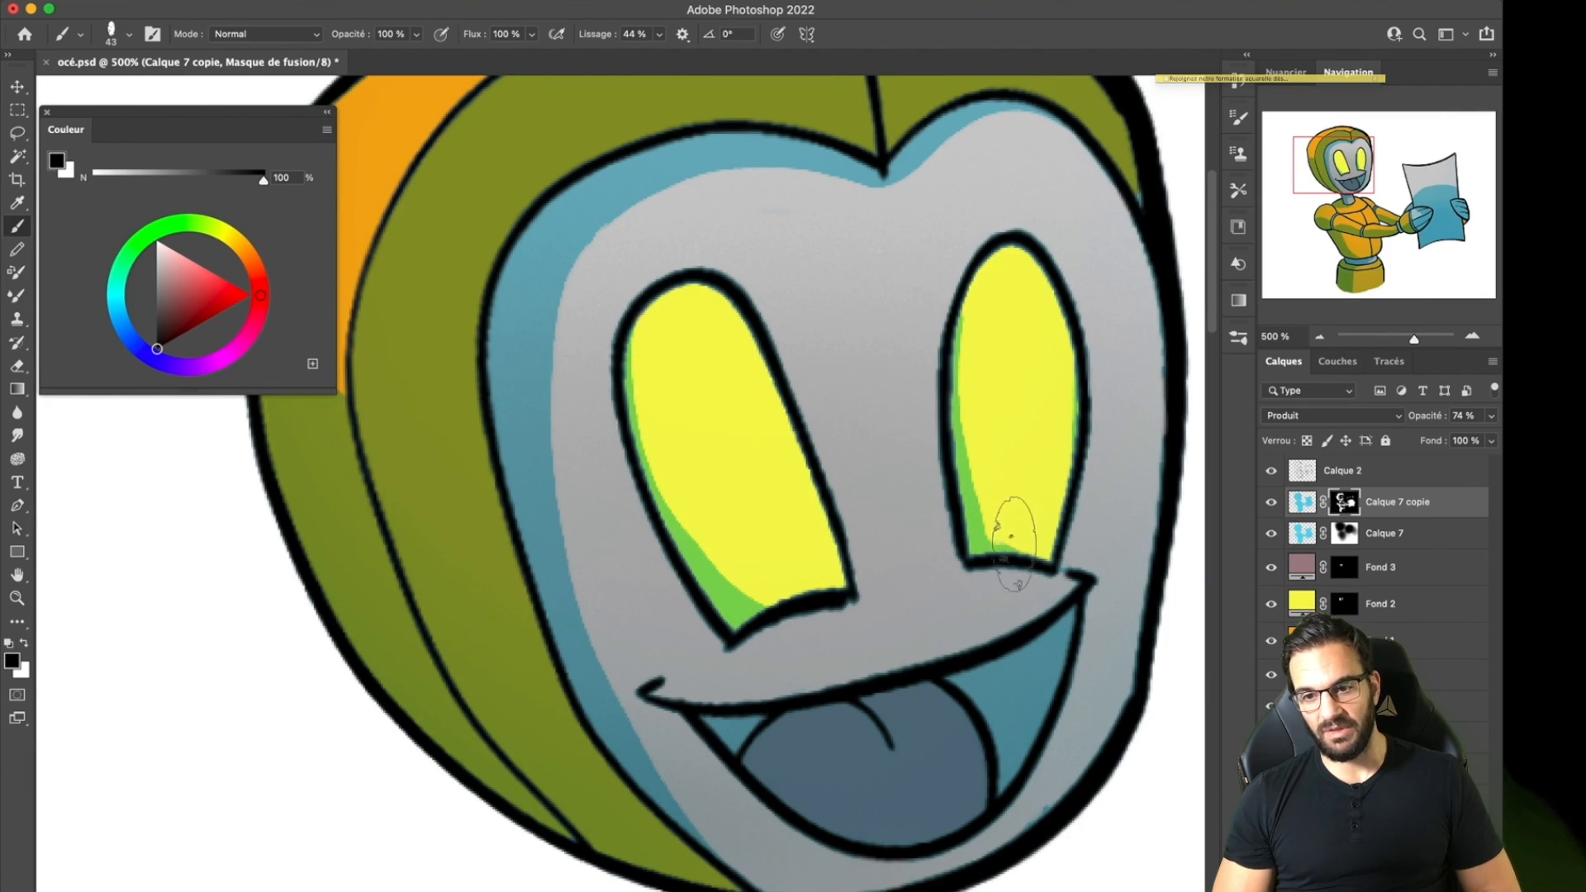
{"action": "left_click_drag", "start_coordinate": [696, 516], "coordinate": [772, 598]}
Reveal a rounded lit area on the lower right of the tongue by painting the mask black, redoing the first attempt.
{"action": "mouse_move", "coordinate": [869, 706]}
{"action": "left_mouse_down"}
{"action": "mouse_move", "coordinate": [941, 793]}
{"action": "mouse_move", "coordinate": [968, 772]}
{"action": "left_mouse_up"}
{"action": "left_click_drag", "start_coordinate": [868, 783], "coordinate": [950, 756]}
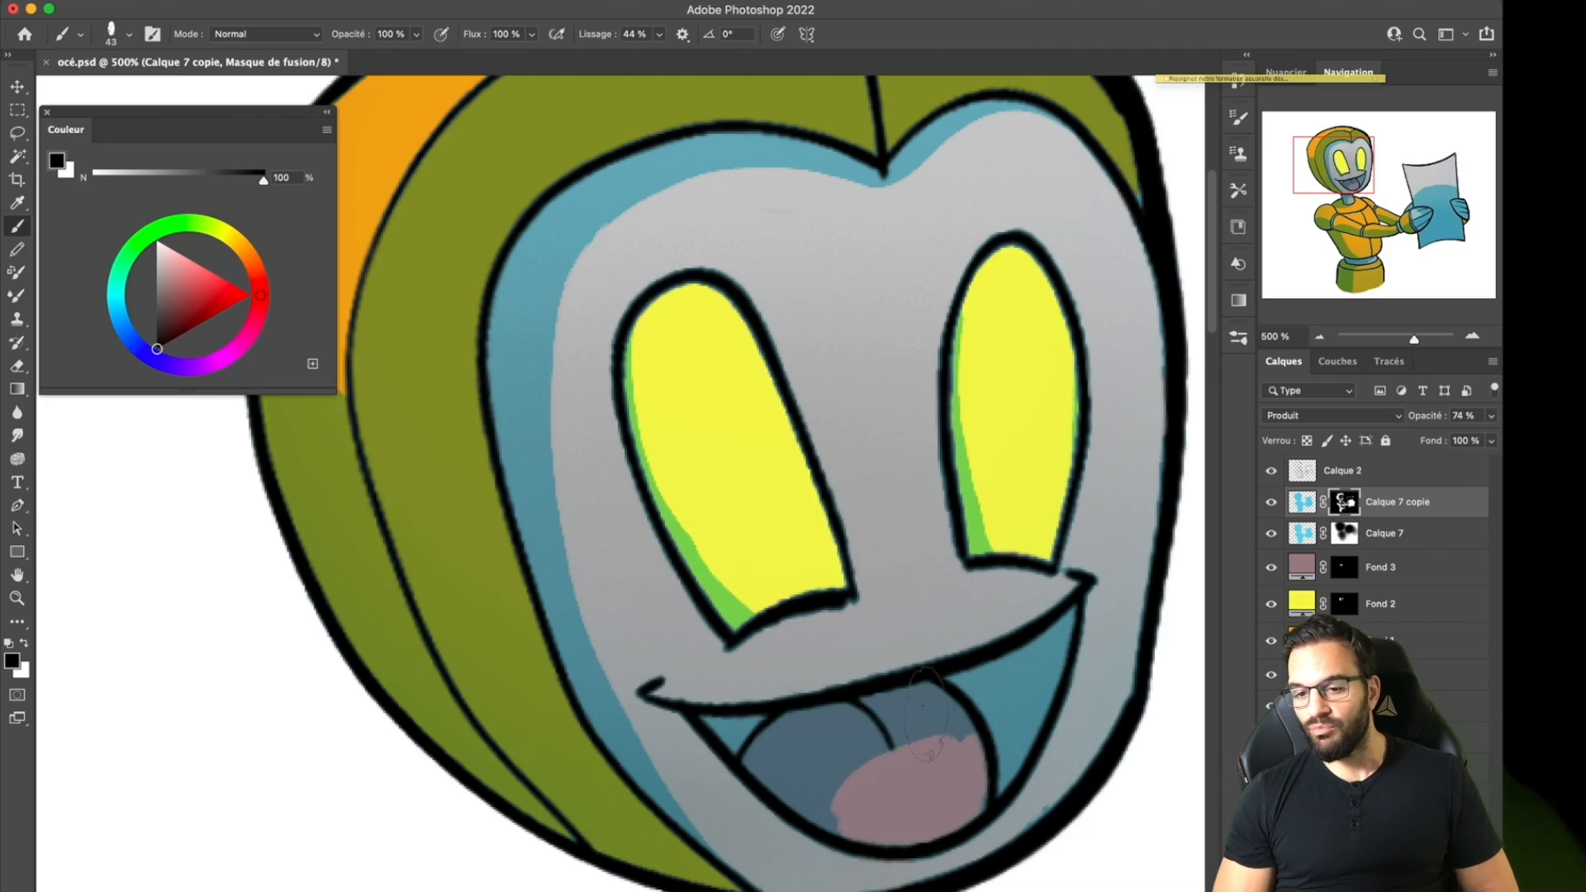
{"action": "key", "text": "super+z"}
{"action": "left_click_drag", "start_coordinate": [847, 795], "coordinate": [977, 740]}
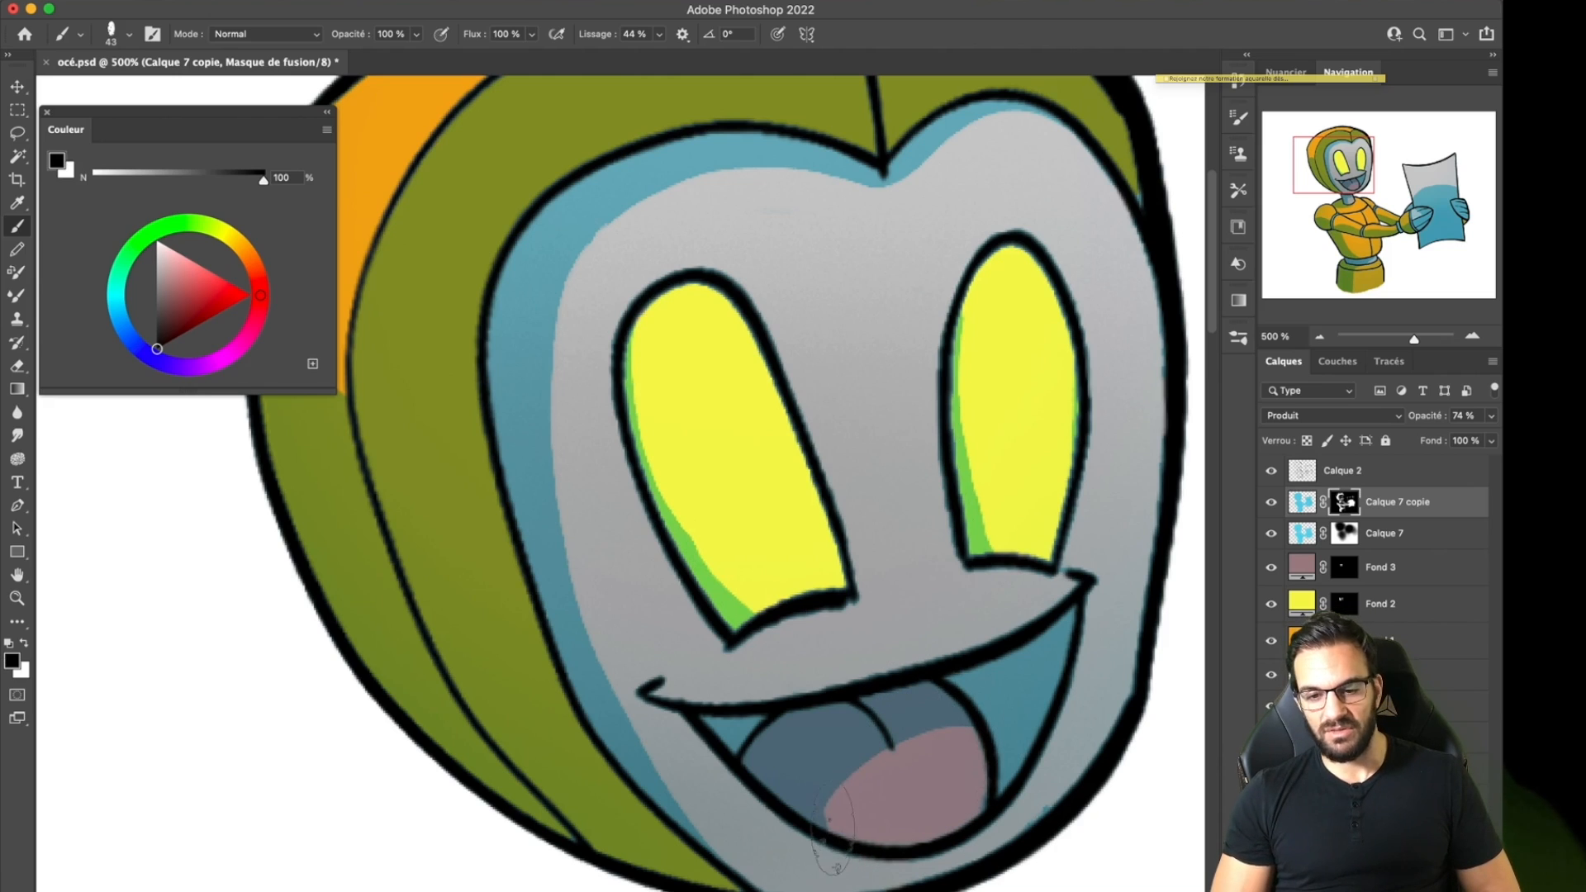
Paint the mask black over the upper parts of both upper-arm bands to light them.
{"action": "scroll", "coordinate": [810, 507], "scroll_direction": "down", "scroll_amount": 5}
{"action": "scroll", "coordinate": [1003, 698], "scroll_direction": "down", "scroll_amount": 3}
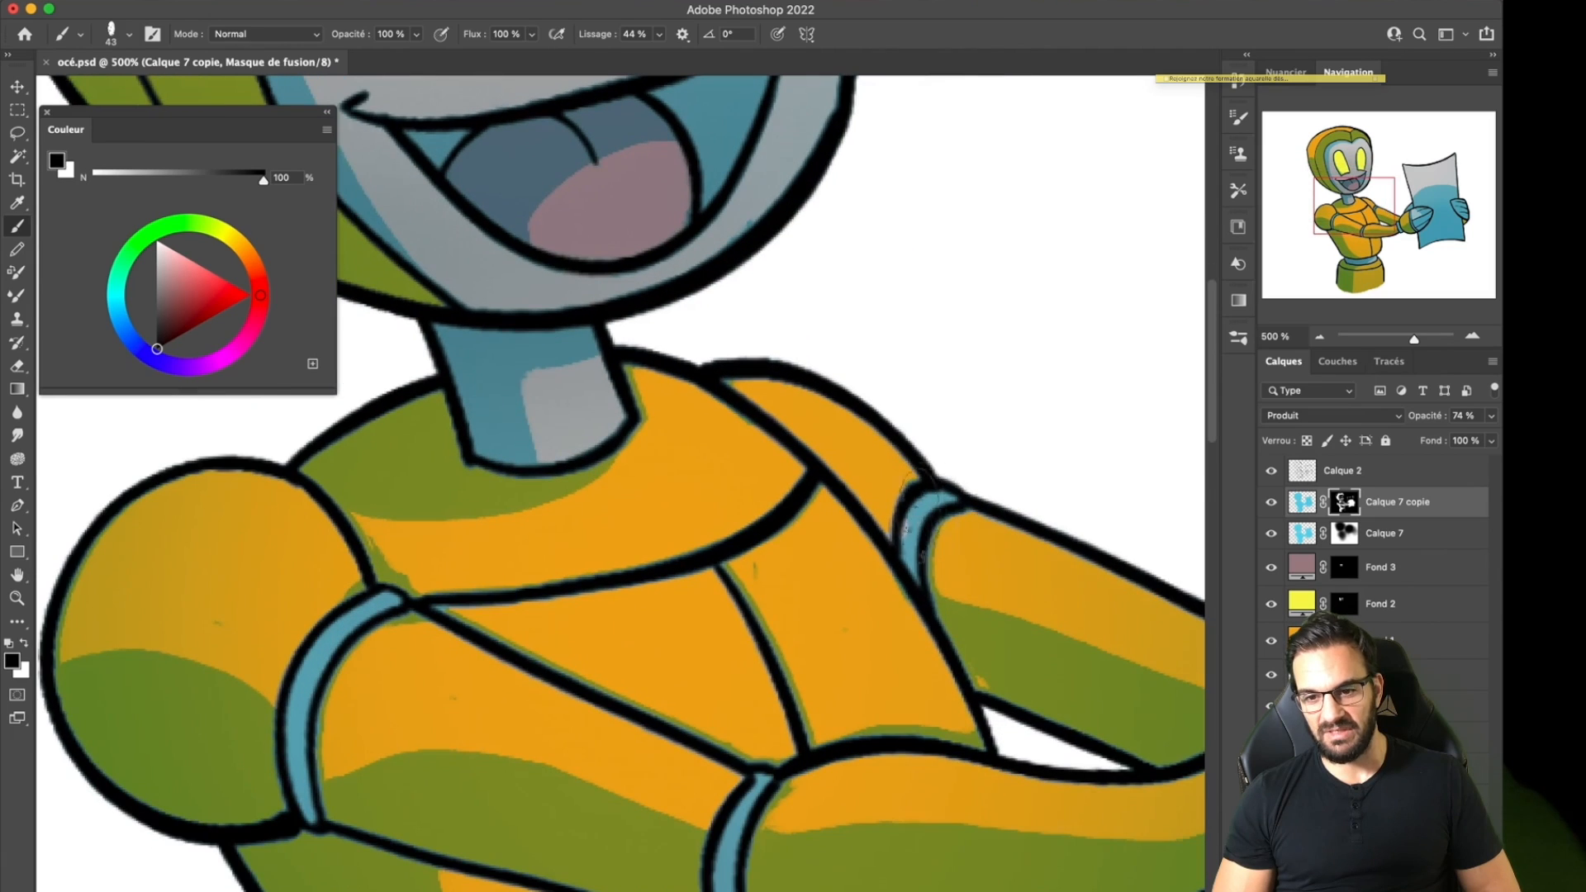
{"action": "scroll", "coordinate": [891, 640], "scroll_direction": "down", "scroll_amount": 4}
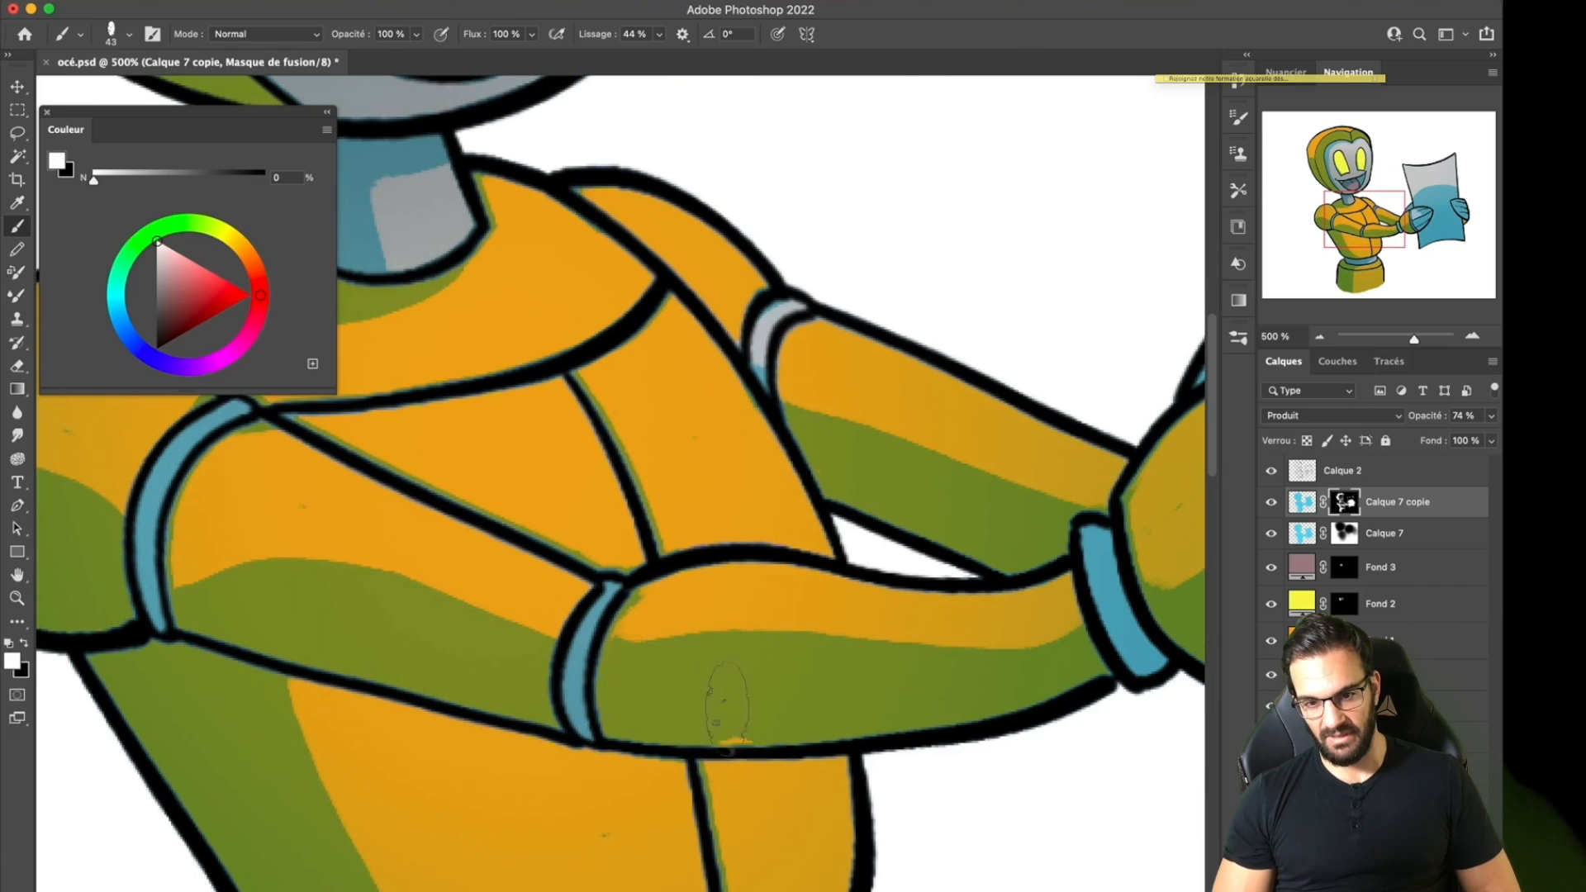
{"action": "scroll", "coordinate": [265, 454], "scroll_direction": "left", "scroll_amount": 5}
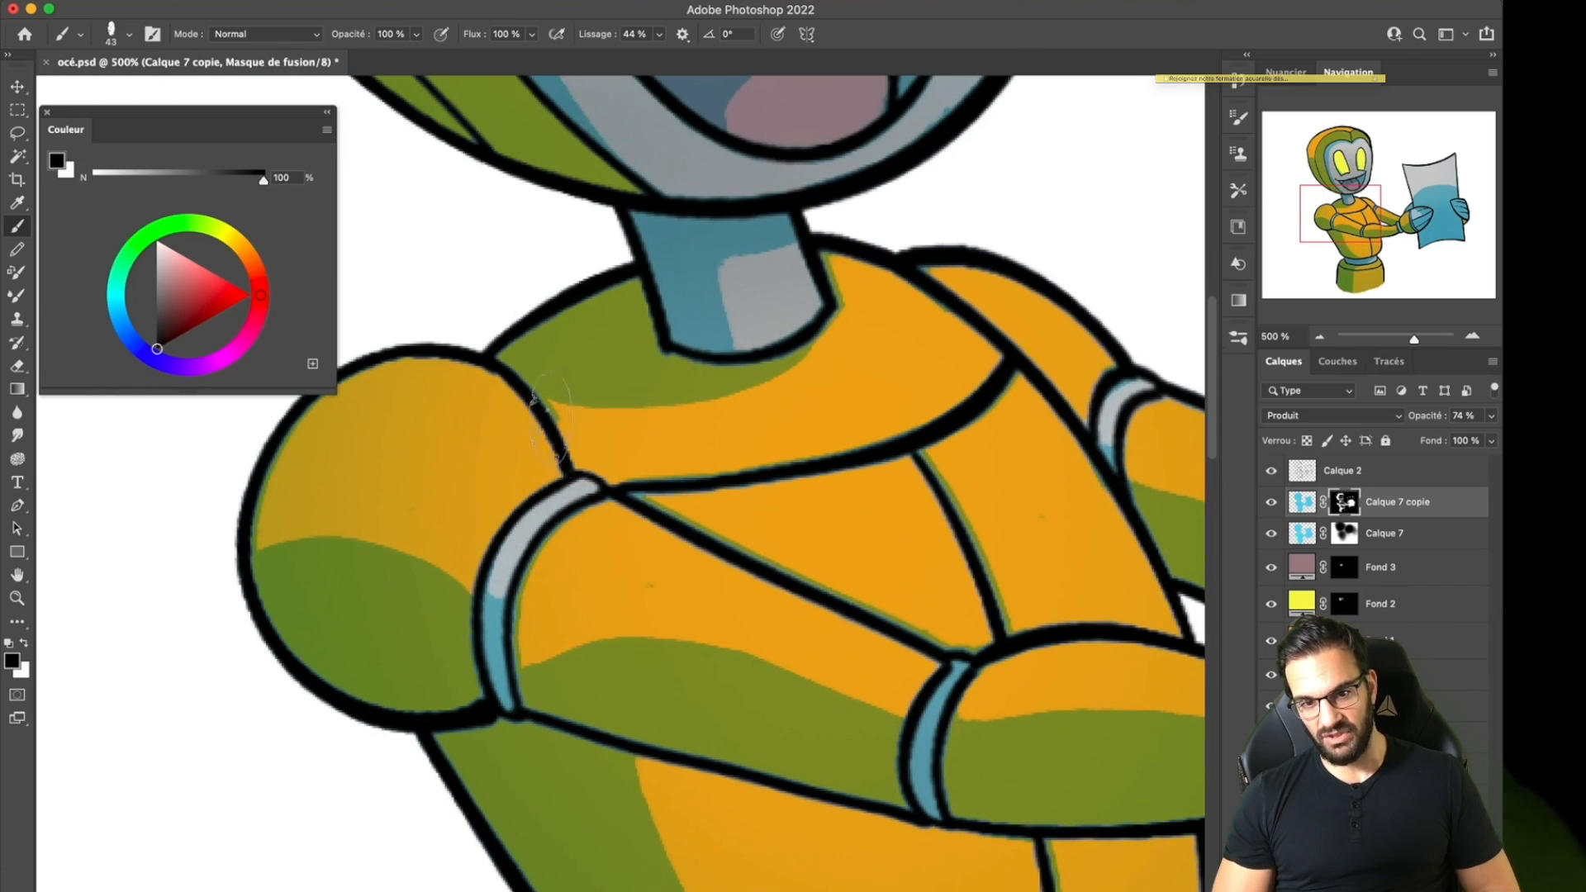
Paint the lit area at the right end of the waist band on the mask and refine its edge.
{"action": "key", "text": "x"}
{"action": "scroll", "coordinate": [715, 512], "scroll_direction": "down", "scroll_amount": 10}
{"action": "scroll", "coordinate": [715, 512], "scroll_direction": "right", "scroll_amount": 3}
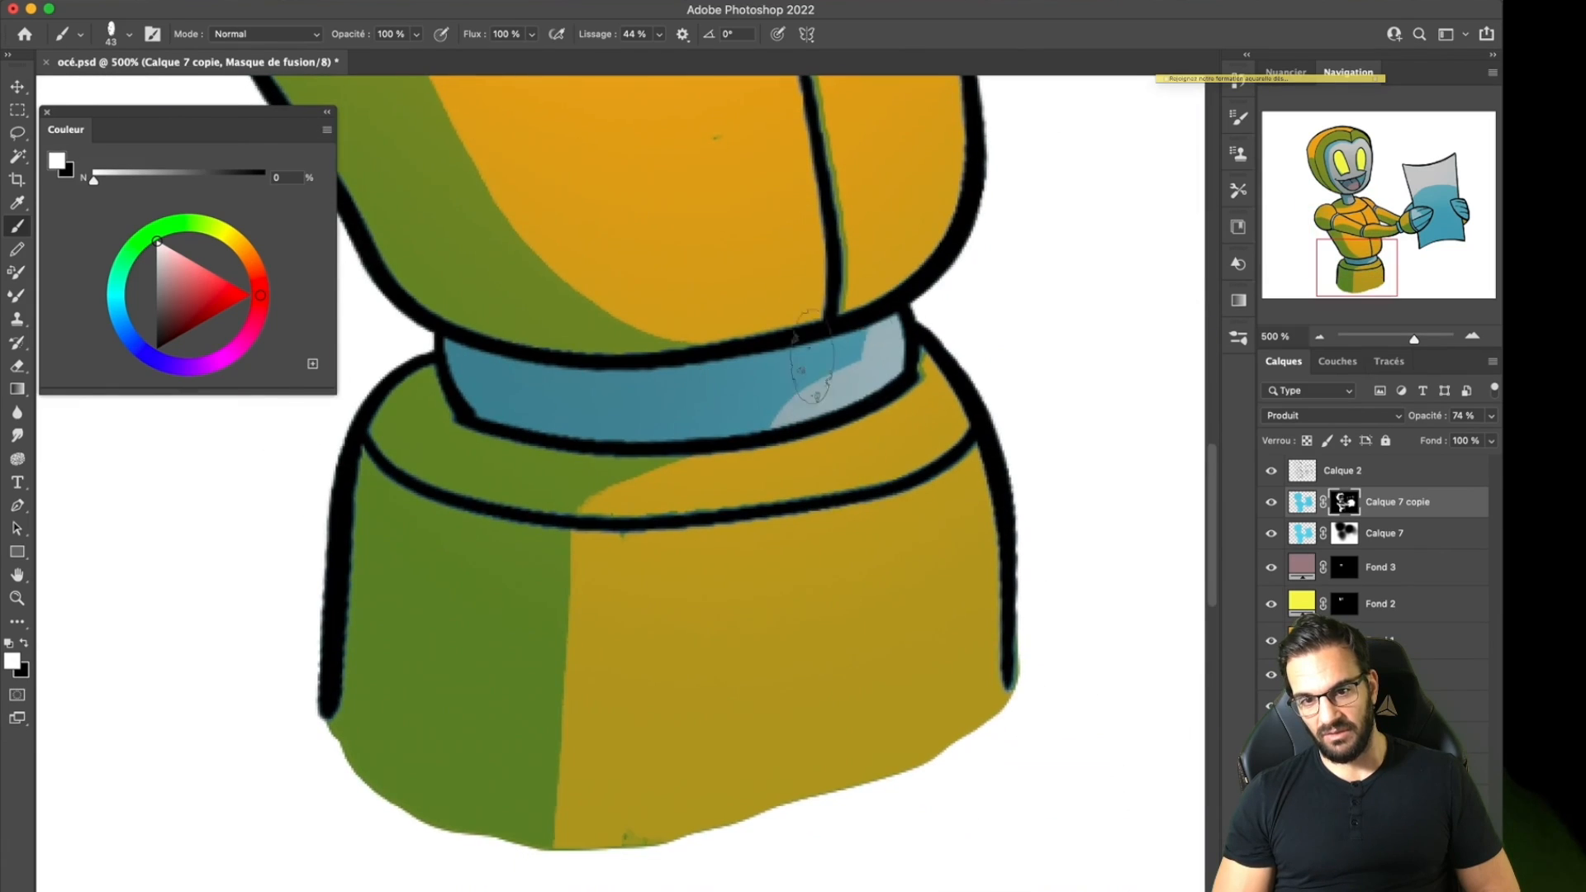
{"action": "key", "text": "x"}
{"action": "left_click_drag", "start_coordinate": [874, 359], "coordinate": [859, 380]}
{"action": "mouse_move", "coordinate": [907, 451]}
{"action": "left_mouse_down"}
{"action": "mouse_move", "coordinate": [897, 465]}
{"action": "mouse_move", "coordinate": [815, 465]}
{"action": "left_mouse_up"}
{"action": "left_click_drag", "start_coordinate": [922, 255], "coordinate": [807, 482]}
{"action": "left_click_drag", "start_coordinate": [792, 329], "coordinate": [699, 453]}
{"action": "left_click_drag", "start_coordinate": [867, 347], "coordinate": [958, 347]}
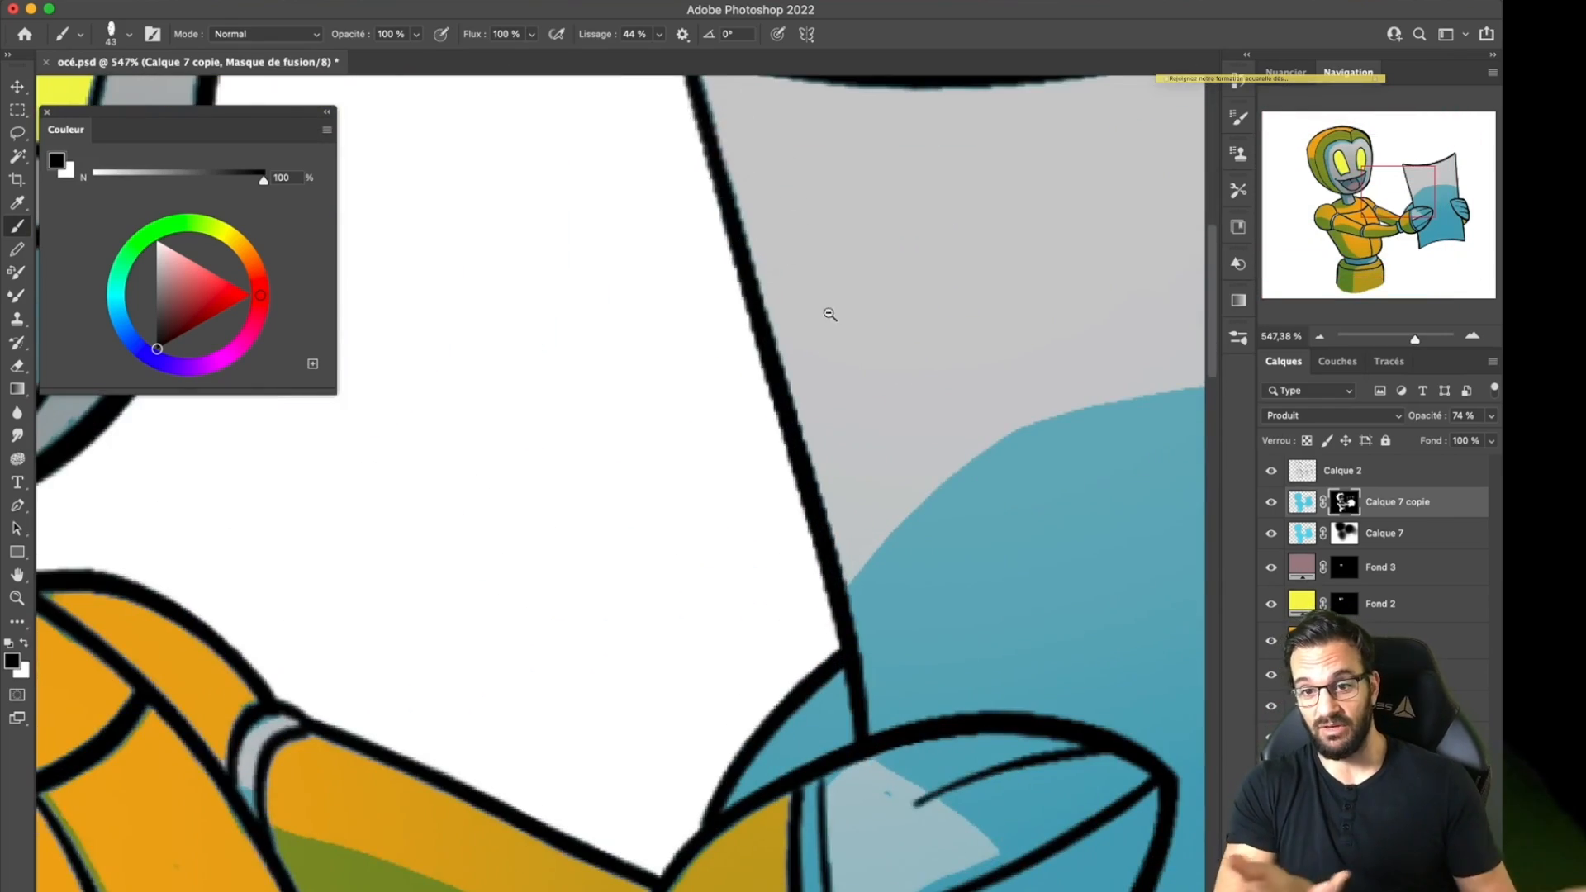
Examine the masked shadows on the paper, near hand, arms and torso, ending with the whole robot.
{"action": "left_click_drag", "start_coordinate": [839, 327], "coordinate": [785, 327]}
{"action": "left_click_drag", "start_coordinate": [878, 401], "coordinate": [818, 401]}
{"action": "left_click_drag", "start_coordinate": [688, 432], "coordinate": [895, 428]}
{"action": "left_click_drag", "start_coordinate": [763, 459], "coordinate": [796, 516]}
{"action": "left_click_drag", "start_coordinate": [916, 663], "coordinate": [754, 521]}
{"action": "left_click_drag", "start_coordinate": [773, 635], "coordinate": [786, 308]}
{"action": "left_click_drag", "start_coordinate": [1085, 263], "coordinate": [862, 588]}
{"action": "left_click_drag", "start_coordinate": [1021, 236], "coordinate": [906, 457]}
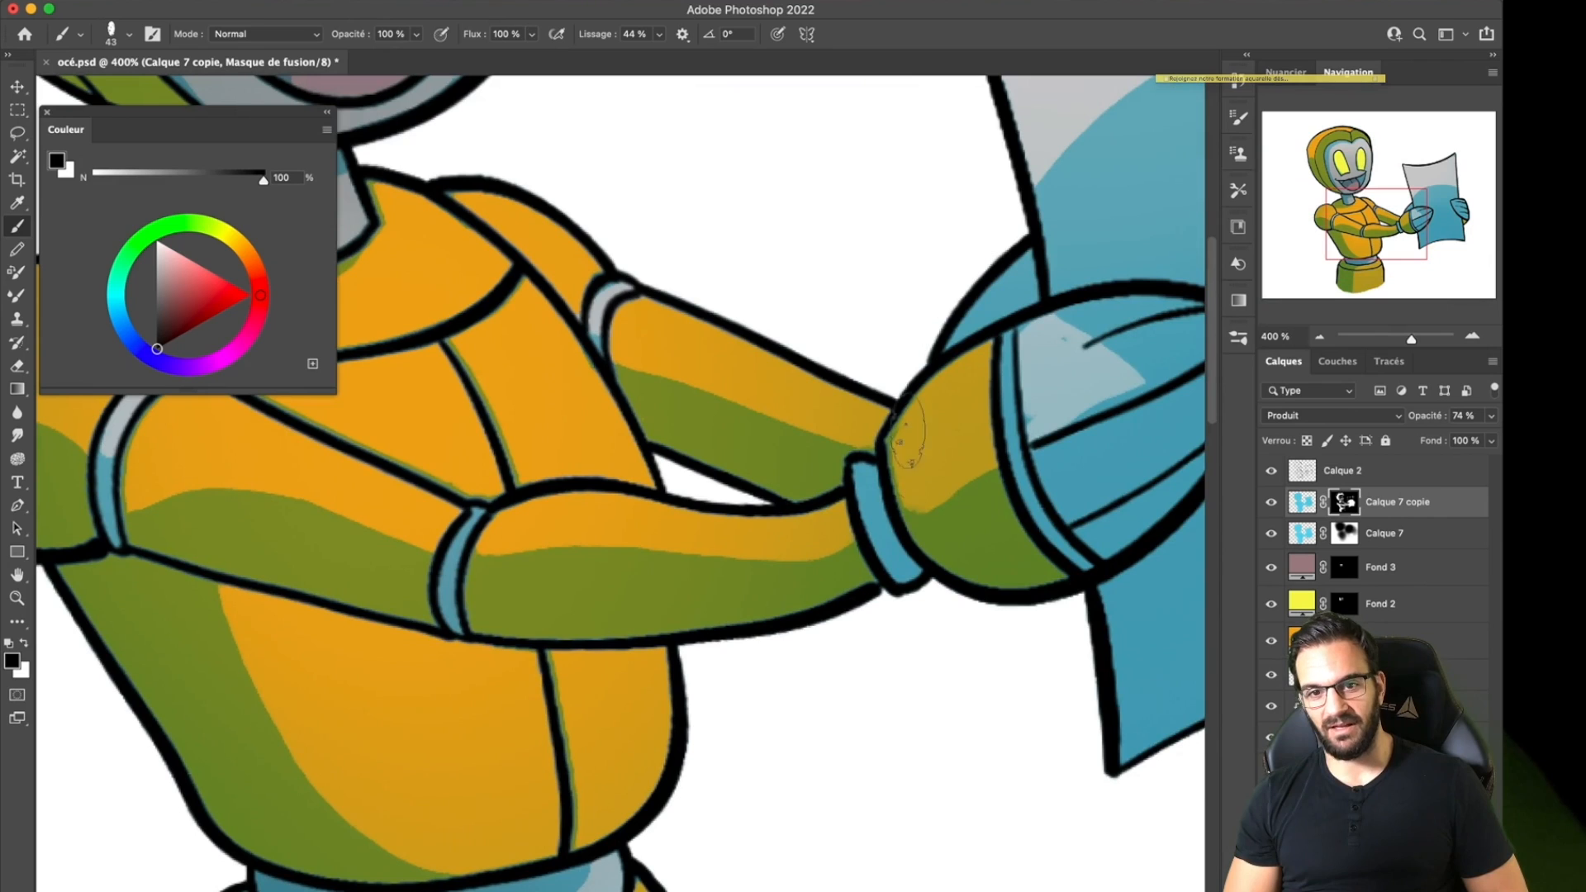
{"action": "left_click_drag", "start_coordinate": [821, 325], "coordinate": [866, 479]}
{"action": "left_click_drag", "start_coordinate": [536, 234], "coordinate": [569, 507]}
{"action": "left_click_drag", "start_coordinate": [682, 459], "coordinate": [665, 460]}
{"action": "left_click_drag", "start_coordinate": [789, 587], "coordinate": [844, 492]}
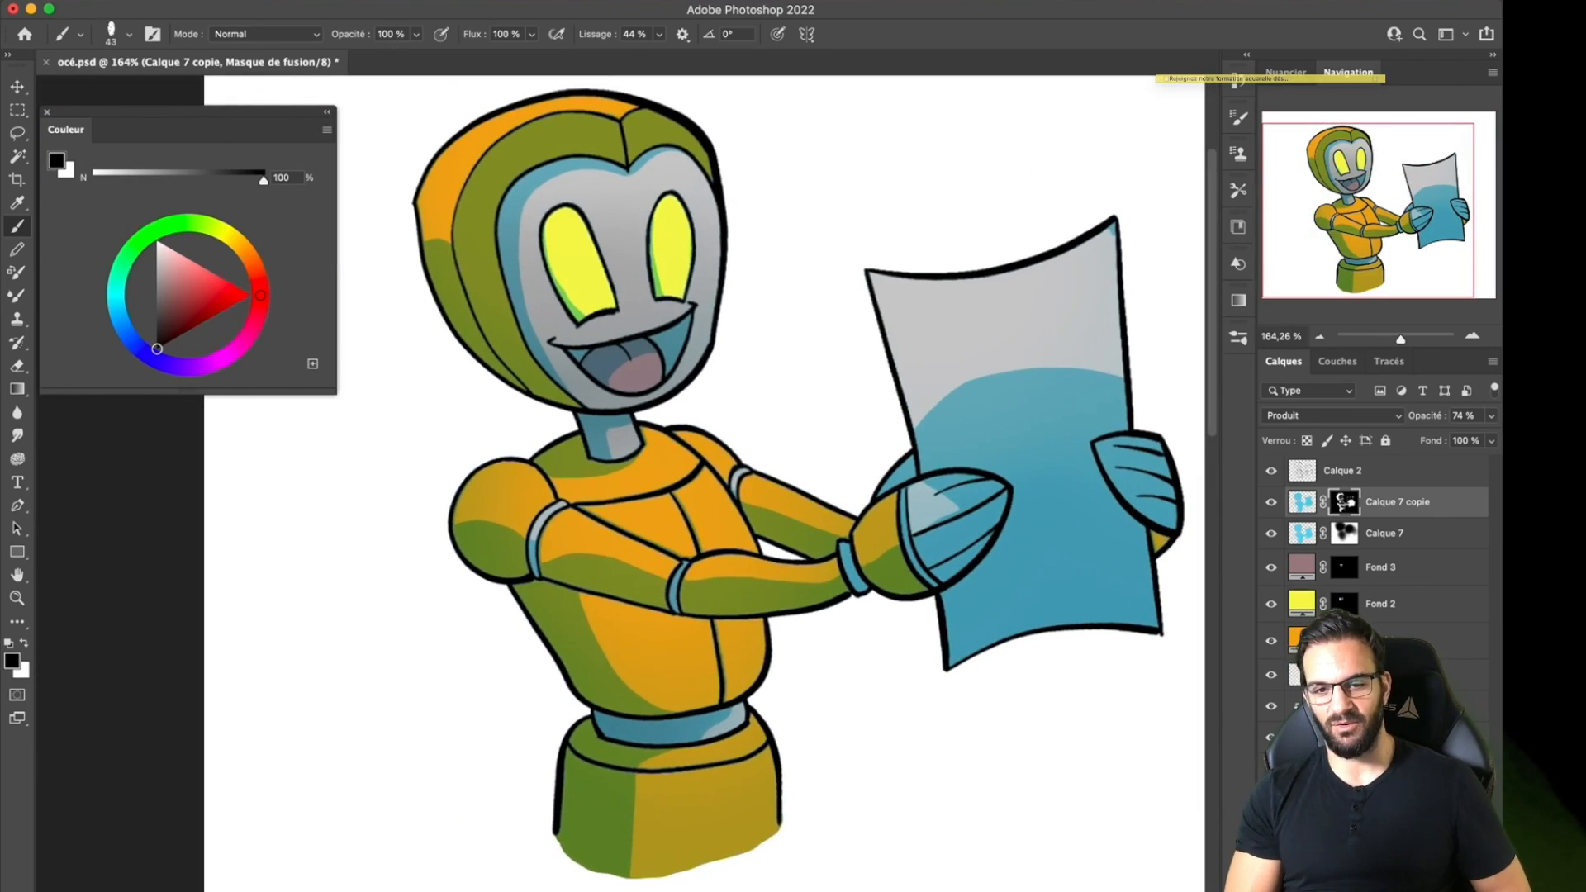
Add a layer above the shadows and pick a light orange from the head, with saturation 66% and brightness 100%.
{"action": "key", "text": "alt+shift+super+n"}
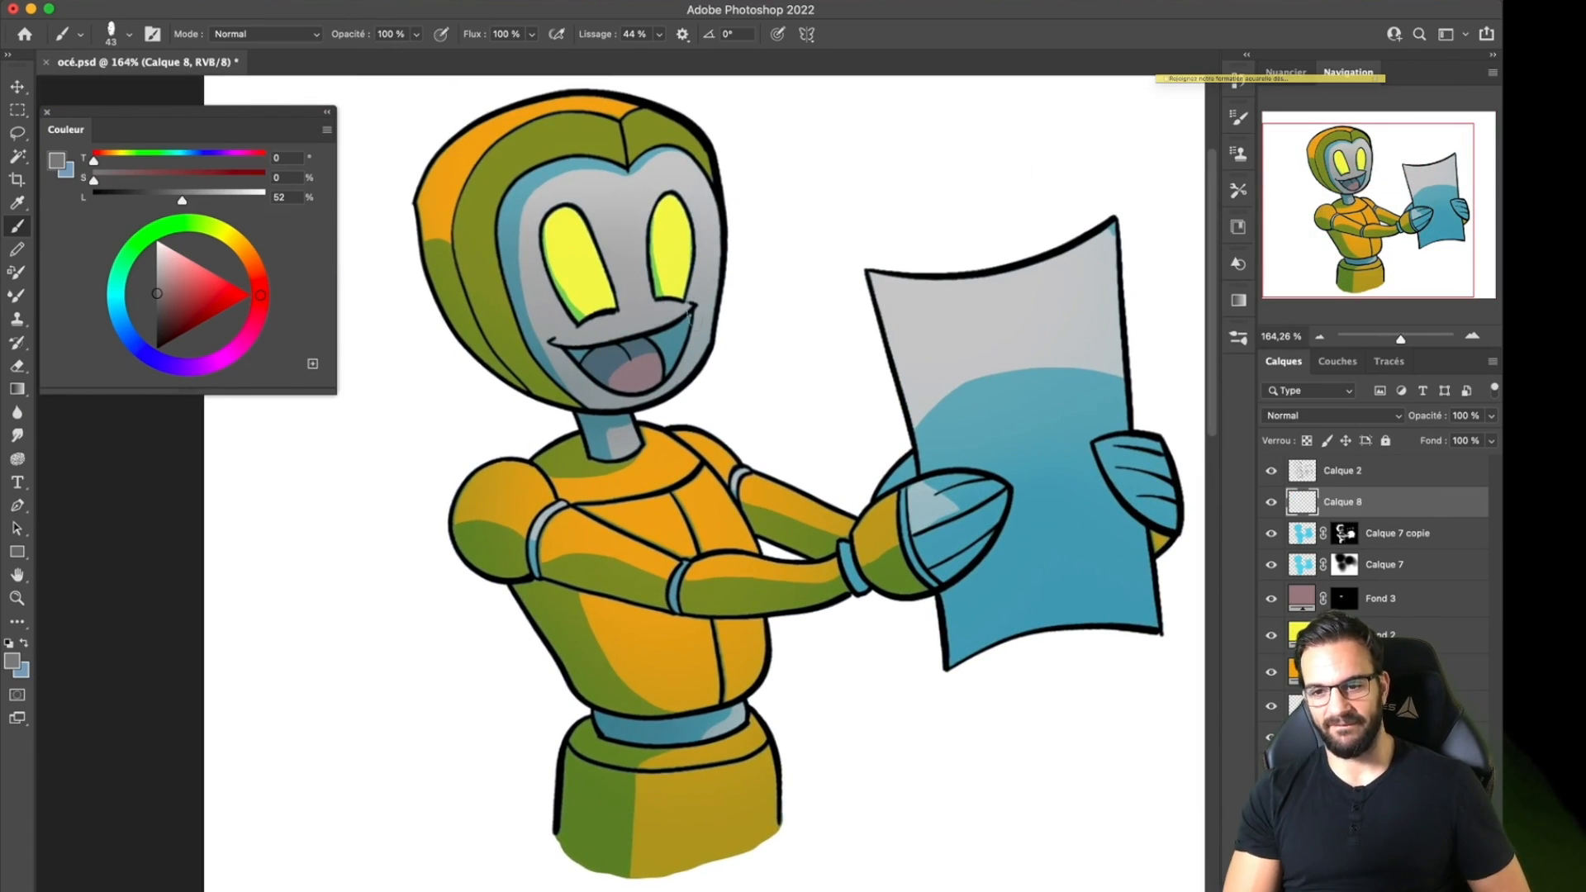
{"action": "left_click", "coordinate": [465, 157], "text": "alt"}
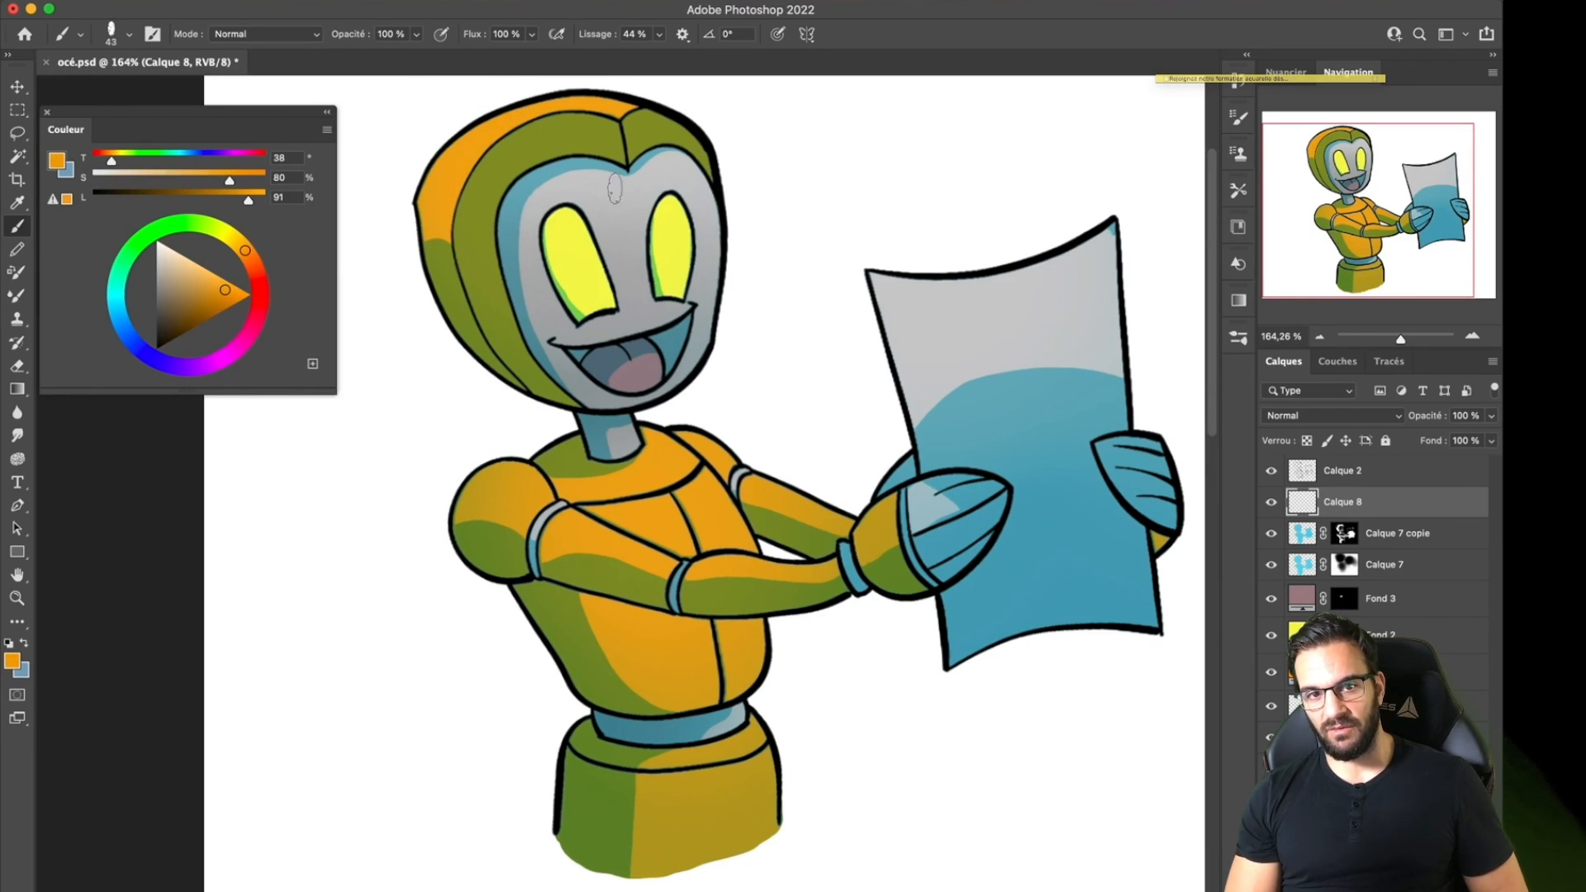
{"action": "left_click_drag", "start_coordinate": [228, 180], "coordinate": [206, 180]}
{"action": "left_click_drag", "start_coordinate": [248, 200], "coordinate": [264, 200]}
Paint a light orange highlight along the inner edge of the head's top band, thinning it with a 22 px brush.
{"action": "mouse_move", "coordinate": [449, 210]}
{"action": "left_mouse_down"}
{"action": "mouse_move", "coordinate": [513, 120]}
{"action": "mouse_move", "coordinate": [591, 103]}
{"action": "left_mouse_up"}
{"action": "left_click_drag", "start_coordinate": [503, 128], "coordinate": [505, 132]}
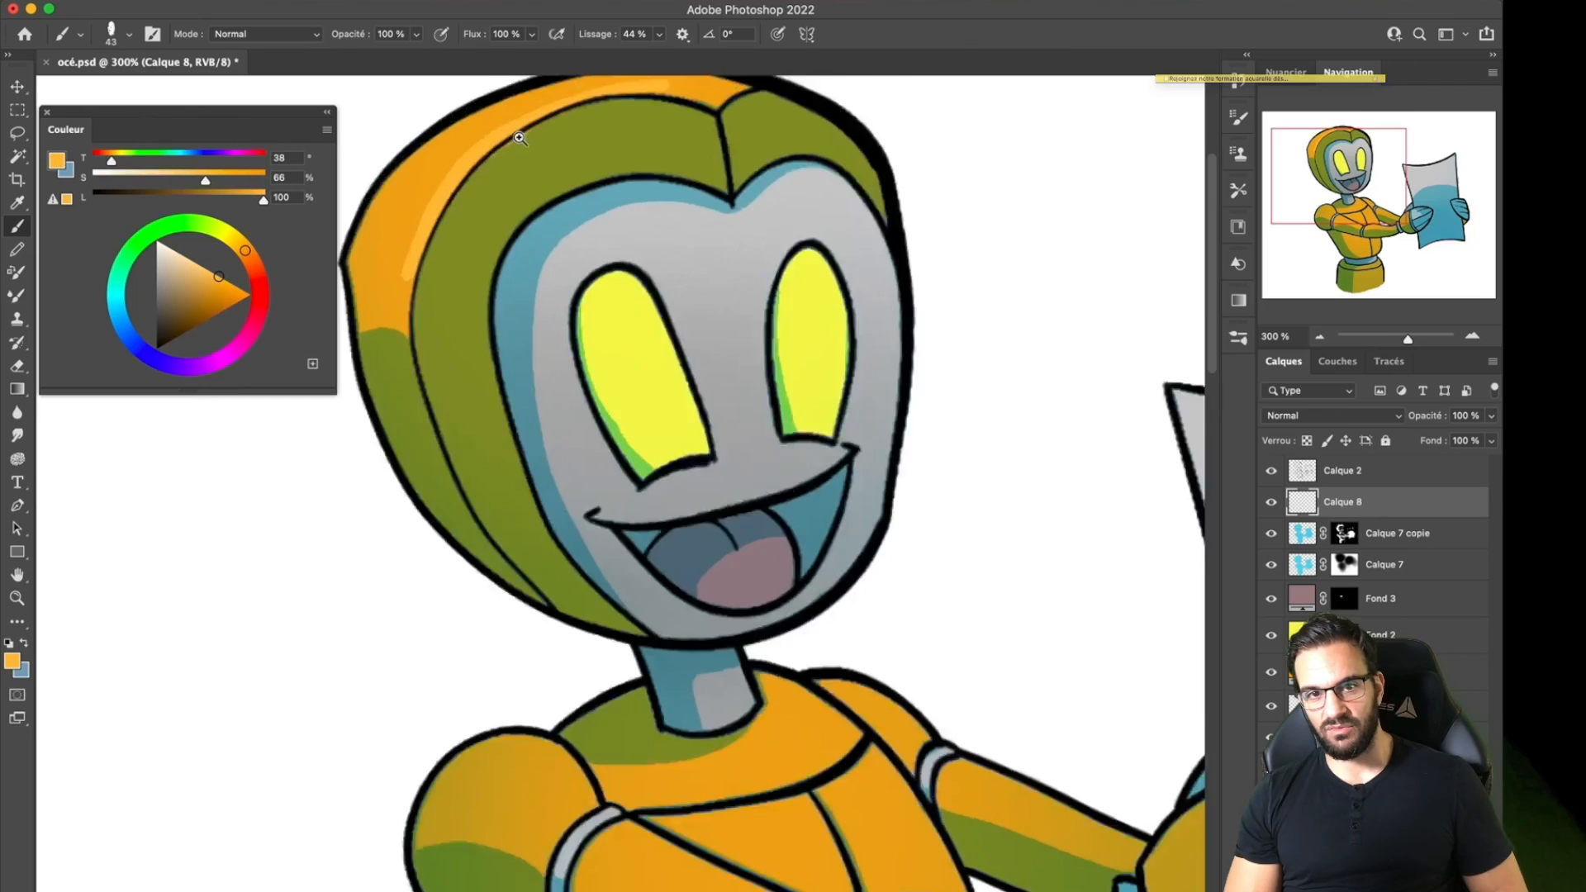
{"action": "left_click", "coordinate": [506, 132]}
{"action": "left_click", "coordinate": [658, 325]}
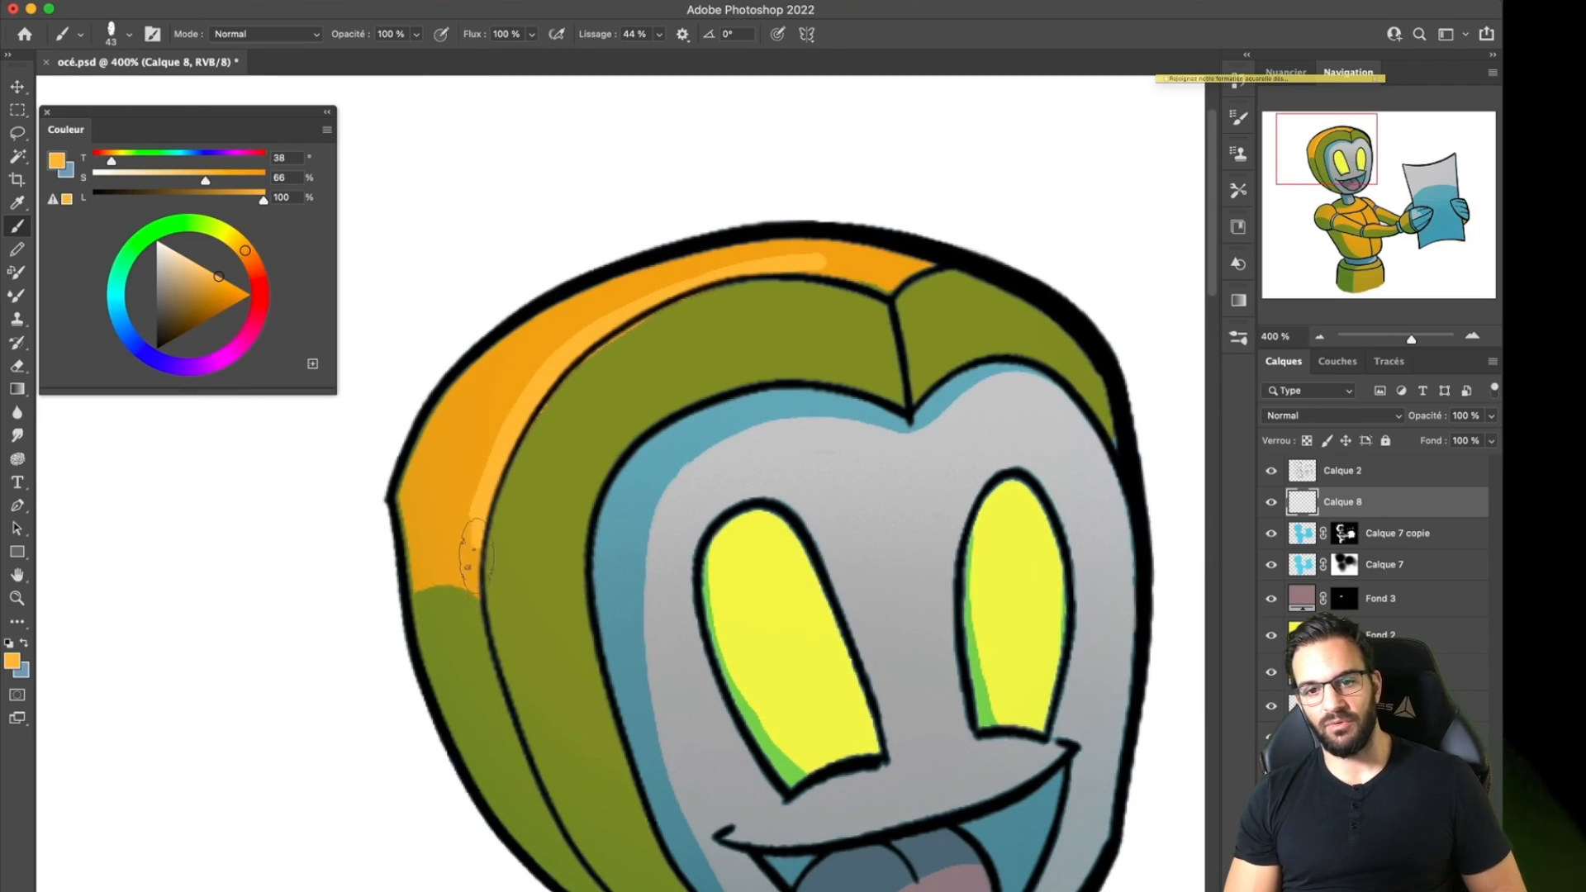
{"action": "right_click", "coordinate": [727, 342]}
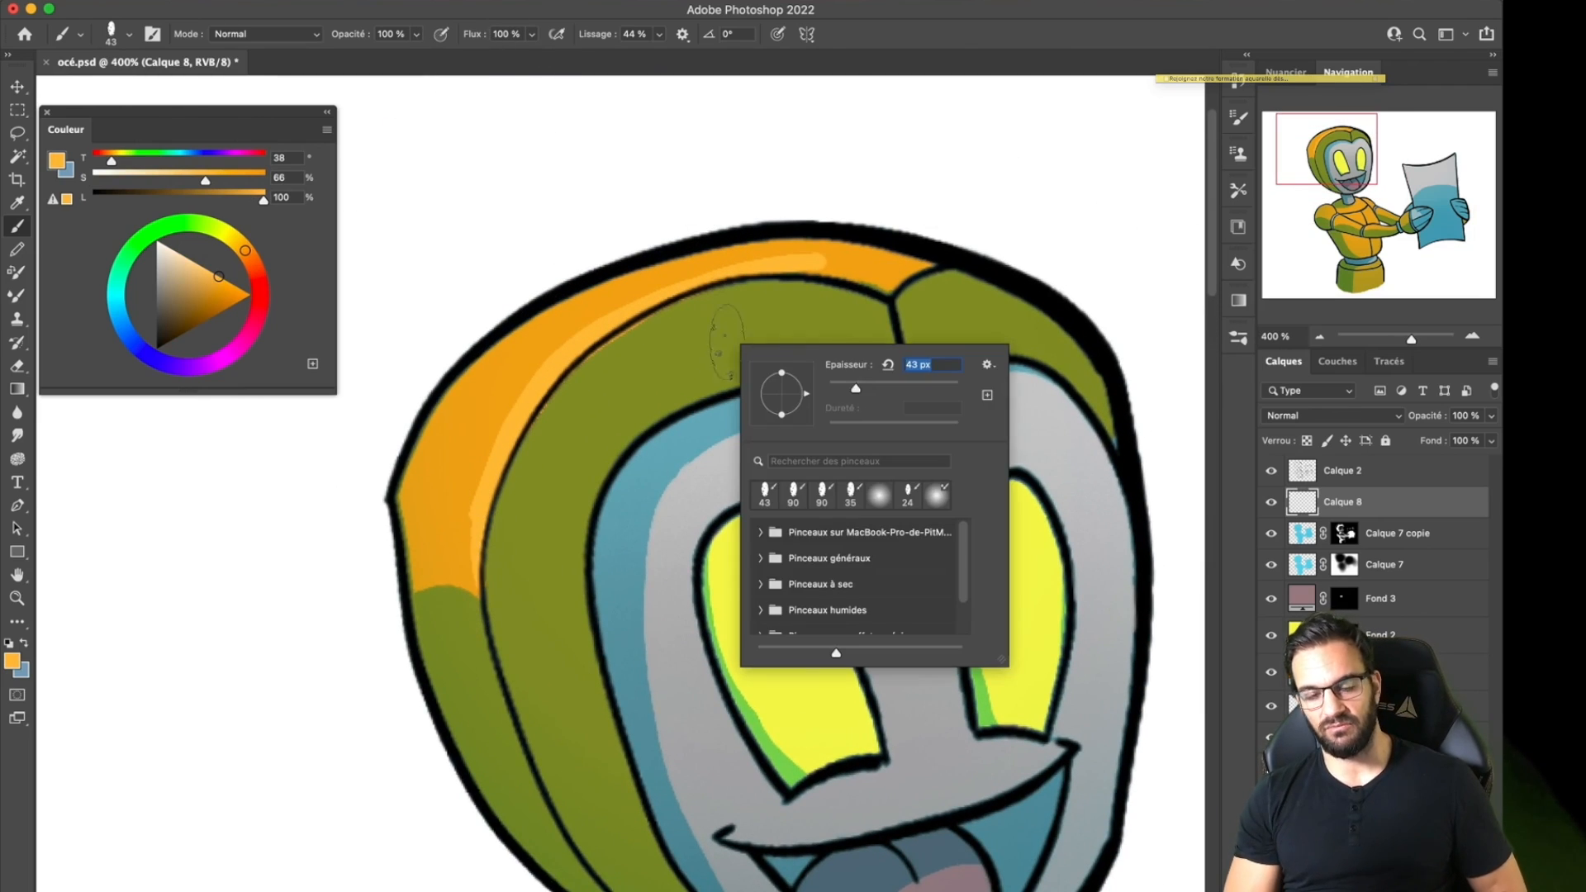
{"action": "left_click_drag", "start_coordinate": [844, 387], "coordinate": [839, 386]}
{"action": "left_click_drag", "start_coordinate": [475, 548], "coordinate": [472, 517]}
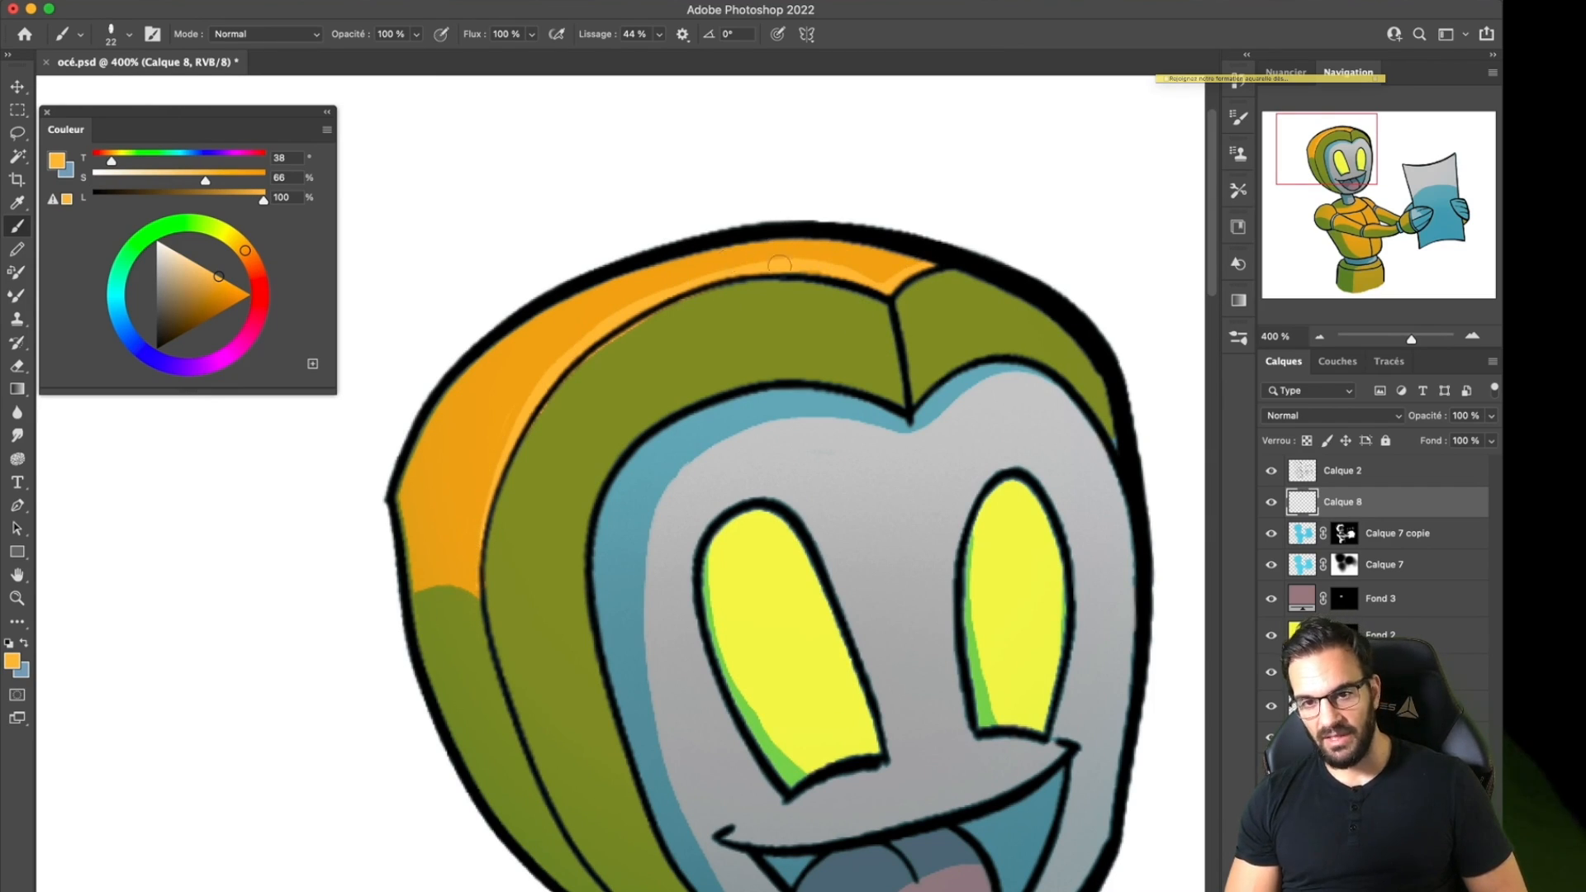
Paint light orange highlights on the collar, both shoulders, the near upper arm and the far forearm.
{"action": "scroll", "coordinate": [916, 373], "scroll_direction": "down", "scroll_amount": 10}
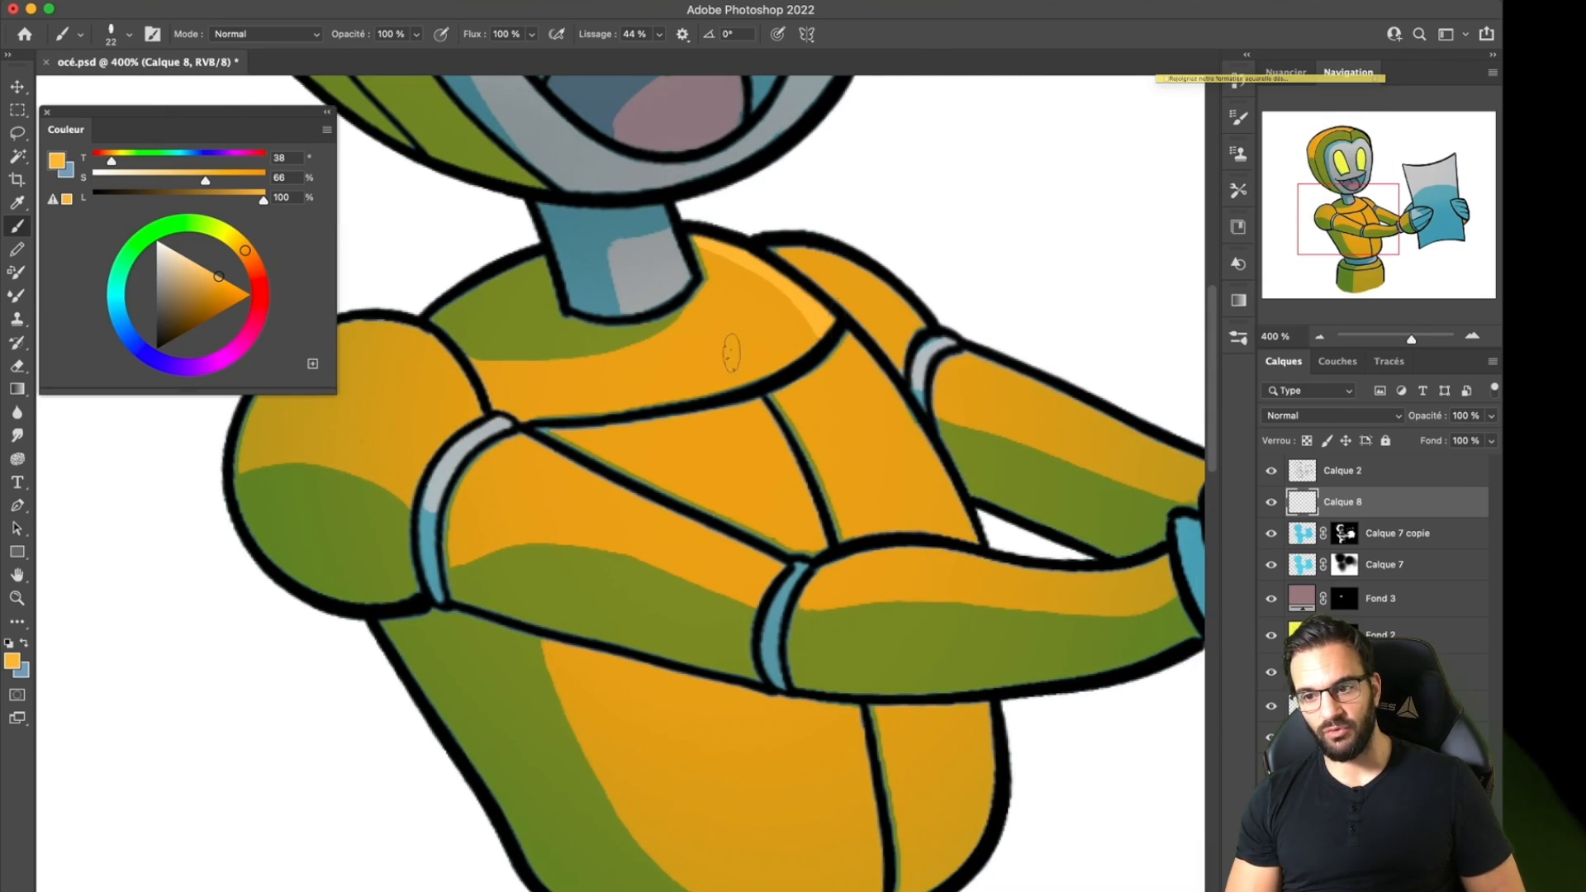
{"action": "scroll", "coordinate": [726, 347], "scroll_direction": "left", "scroll_amount": 5}
{"action": "mouse_move", "coordinate": [519, 364]}
{"action": "left_mouse_down"}
{"action": "mouse_move", "coordinate": [562, 373]}
{"action": "mouse_move", "coordinate": [510, 380]}
{"action": "mouse_move", "coordinate": [589, 304]}
{"action": "mouse_move", "coordinate": [664, 370]}
{"action": "mouse_move", "coordinate": [606, 375]}
{"action": "left_mouse_up"}
{"action": "left_click_drag", "start_coordinate": [772, 489], "coordinate": [712, 427]}
{"action": "left_click_drag", "start_coordinate": [651, 361], "coordinate": [928, 491]}
{"action": "left_click_drag", "start_coordinate": [914, 437], "coordinate": [749, 534]}
{"action": "left_click_drag", "start_coordinate": [826, 310], "coordinate": [897, 349]}
{"action": "left_click_drag", "start_coordinate": [997, 443], "coordinate": [891, 358]}
{"action": "left_click_drag", "start_coordinate": [822, 308], "coordinate": [1070, 404]}
{"action": "left_click_drag", "start_coordinate": [360, 385], "coordinate": [541, 475]}
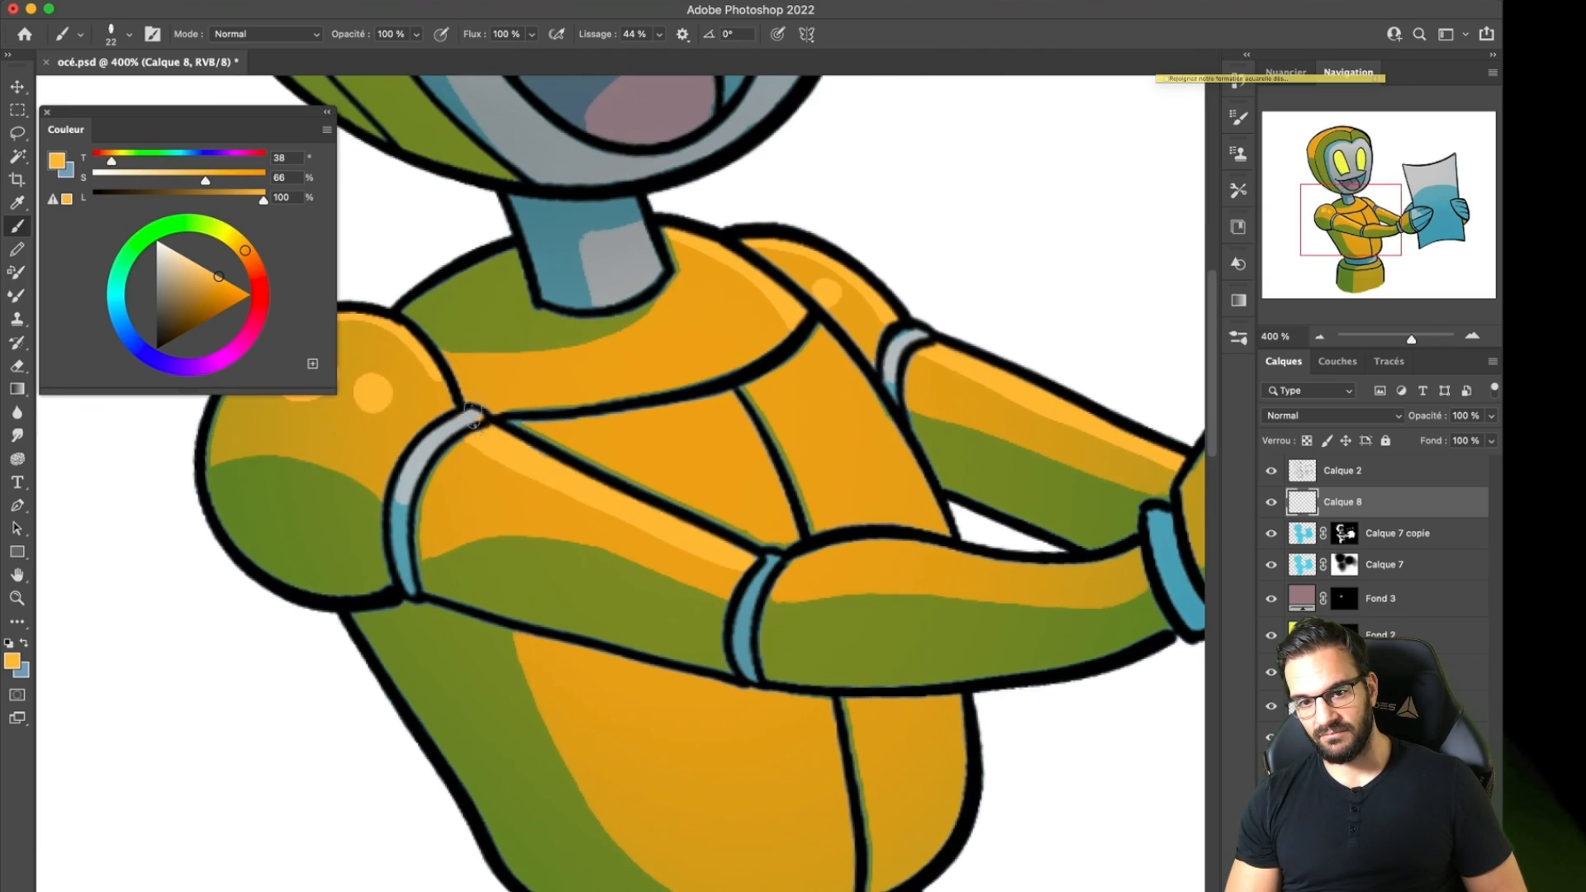
Paint a highlight along the top of the near forearm and highlight spots on the near wrist cuff, undoing one stroke.
{"action": "left_click_drag", "start_coordinate": [942, 542], "coordinate": [809, 429]}
{"action": "mouse_move", "coordinate": [646, 470]}
{"action": "left_mouse_down"}
{"action": "mouse_move", "coordinate": [991, 444]}
{"action": "mouse_move", "coordinate": [862, 496]}
{"action": "left_mouse_up"}
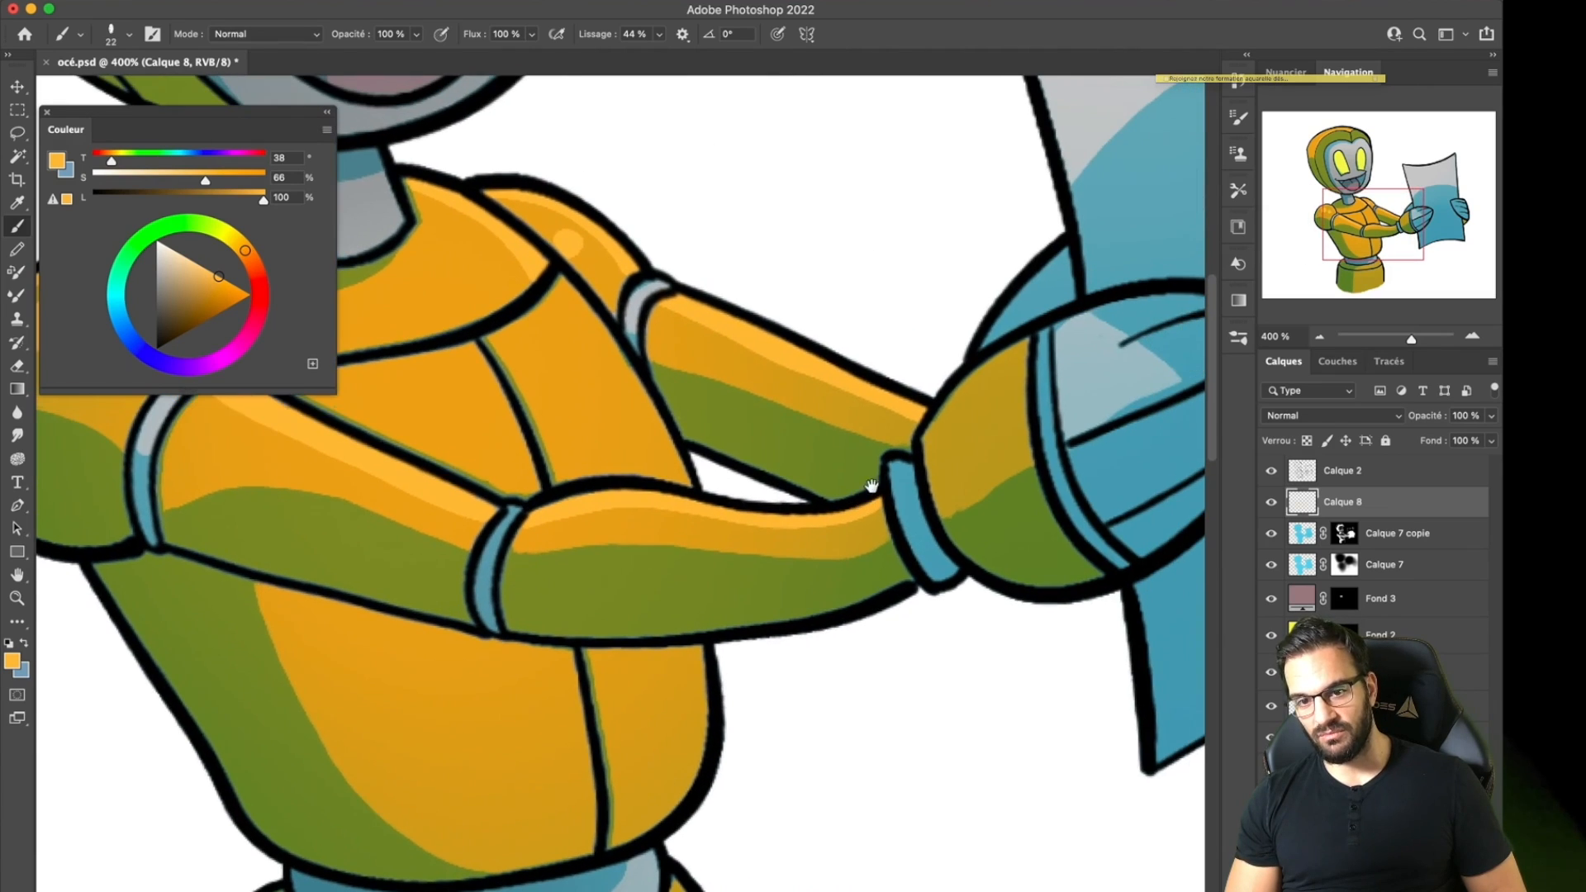
{"action": "left_click", "coordinate": [992, 412]}
{"action": "left_click_drag", "start_coordinate": [929, 432], "coordinate": [1015, 352]}
{"action": "key", "text": "super+z"}
{"action": "left_click_drag", "start_coordinate": [729, 213], "coordinate": [837, 337]}
{"action": "left_click_drag", "start_coordinate": [576, 475], "coordinate": [645, 627]}
Add light orange highlights along the torso's right edge and on the right side of the base.
{"action": "mouse_move", "coordinate": [834, 789]}
{"action": "left_mouse_down"}
{"action": "mouse_move", "coordinate": [802, 485]}
{"action": "mouse_move", "coordinate": [764, 605]}
{"action": "left_mouse_up"}
{"action": "left_click_drag", "start_coordinate": [697, 676], "coordinate": [680, 681]}
{"action": "left_click_drag", "start_coordinate": [802, 644], "coordinate": [742, 325]}
{"action": "left_click_drag", "start_coordinate": [531, 520], "coordinate": [736, 457]}
{"action": "left_click_drag", "start_coordinate": [682, 390], "coordinate": [755, 632]}
{"action": "left_click_drag", "start_coordinate": [698, 552], "coordinate": [704, 583]}
{"action": "left_click_drag", "start_coordinate": [743, 132], "coordinate": [831, 620]}
{"action": "left_click_drag", "start_coordinate": [659, 124], "coordinate": [832, 496]}
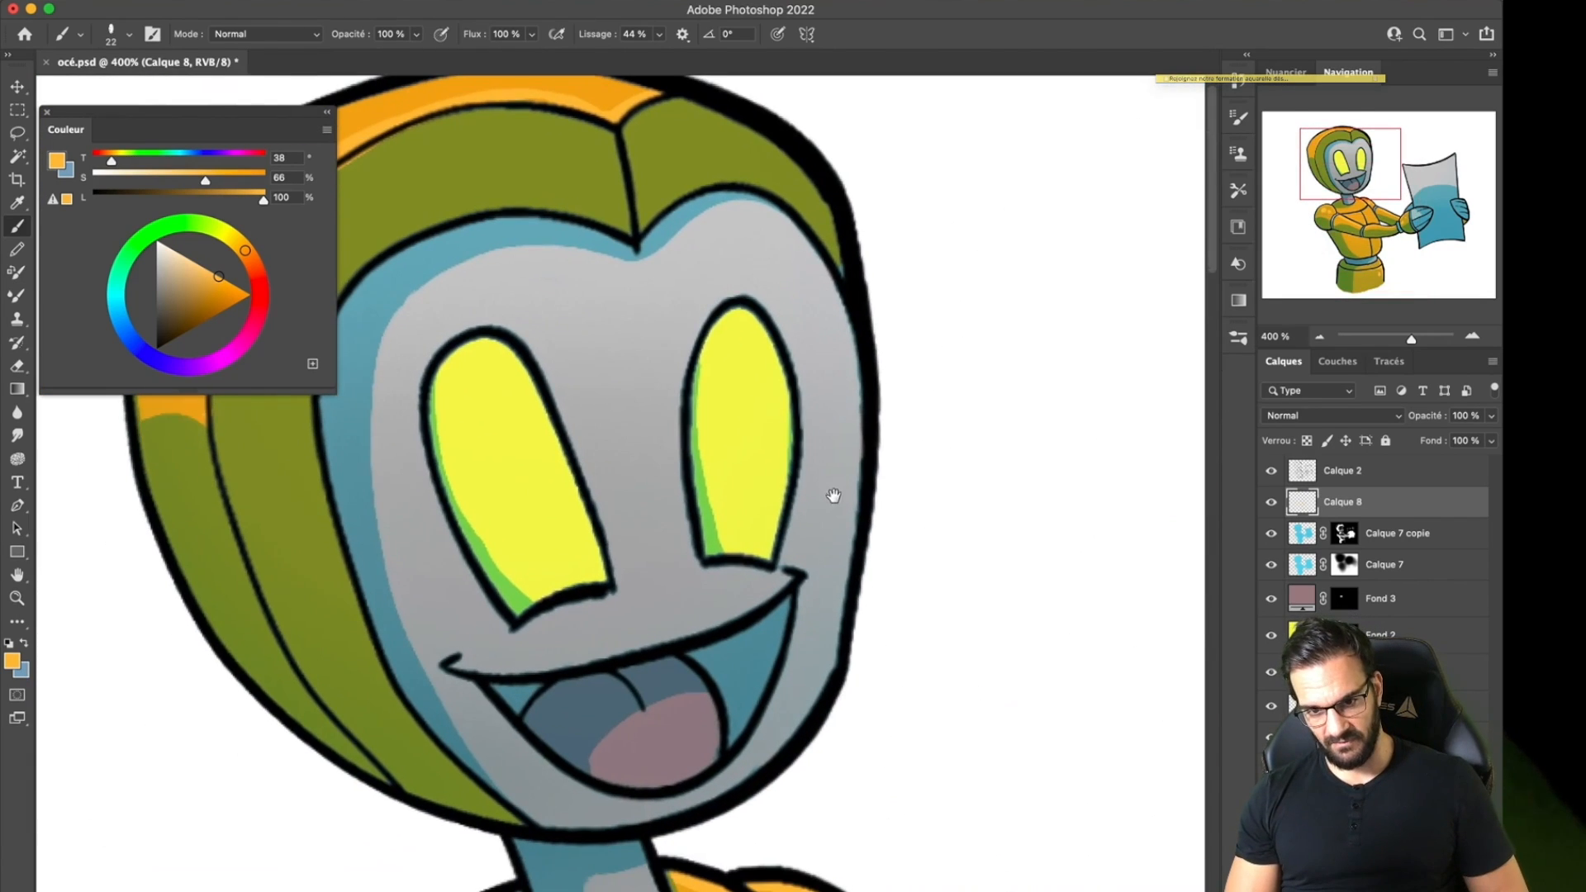
Pick a light gray at 88% brightness and paint highlights under the eyes, around the mouth and on the forehead.
{"action": "left_click", "coordinate": [538, 284], "text": "alt"}
{"action": "left_click", "coordinate": [518, 306], "text": "alt"}
{"action": "left_click_drag", "start_coordinate": [475, 571], "coordinate": [510, 634]}
{"action": "left_click_drag", "start_coordinate": [690, 558], "coordinate": [680, 455]}
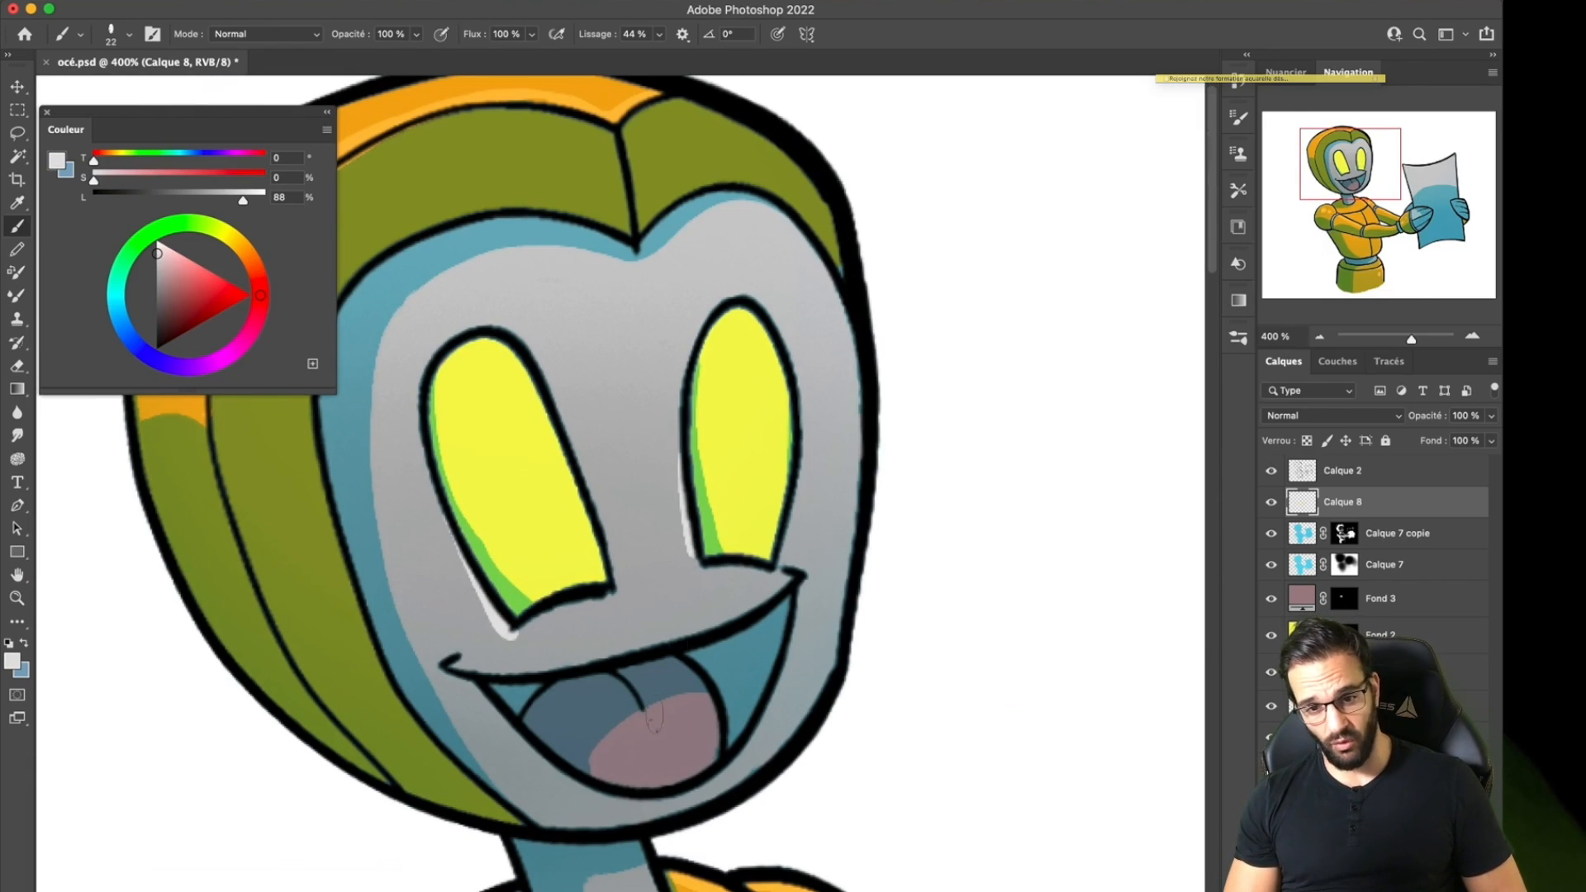
{"action": "left_click_drag", "start_coordinate": [754, 255], "coordinate": [758, 252]}
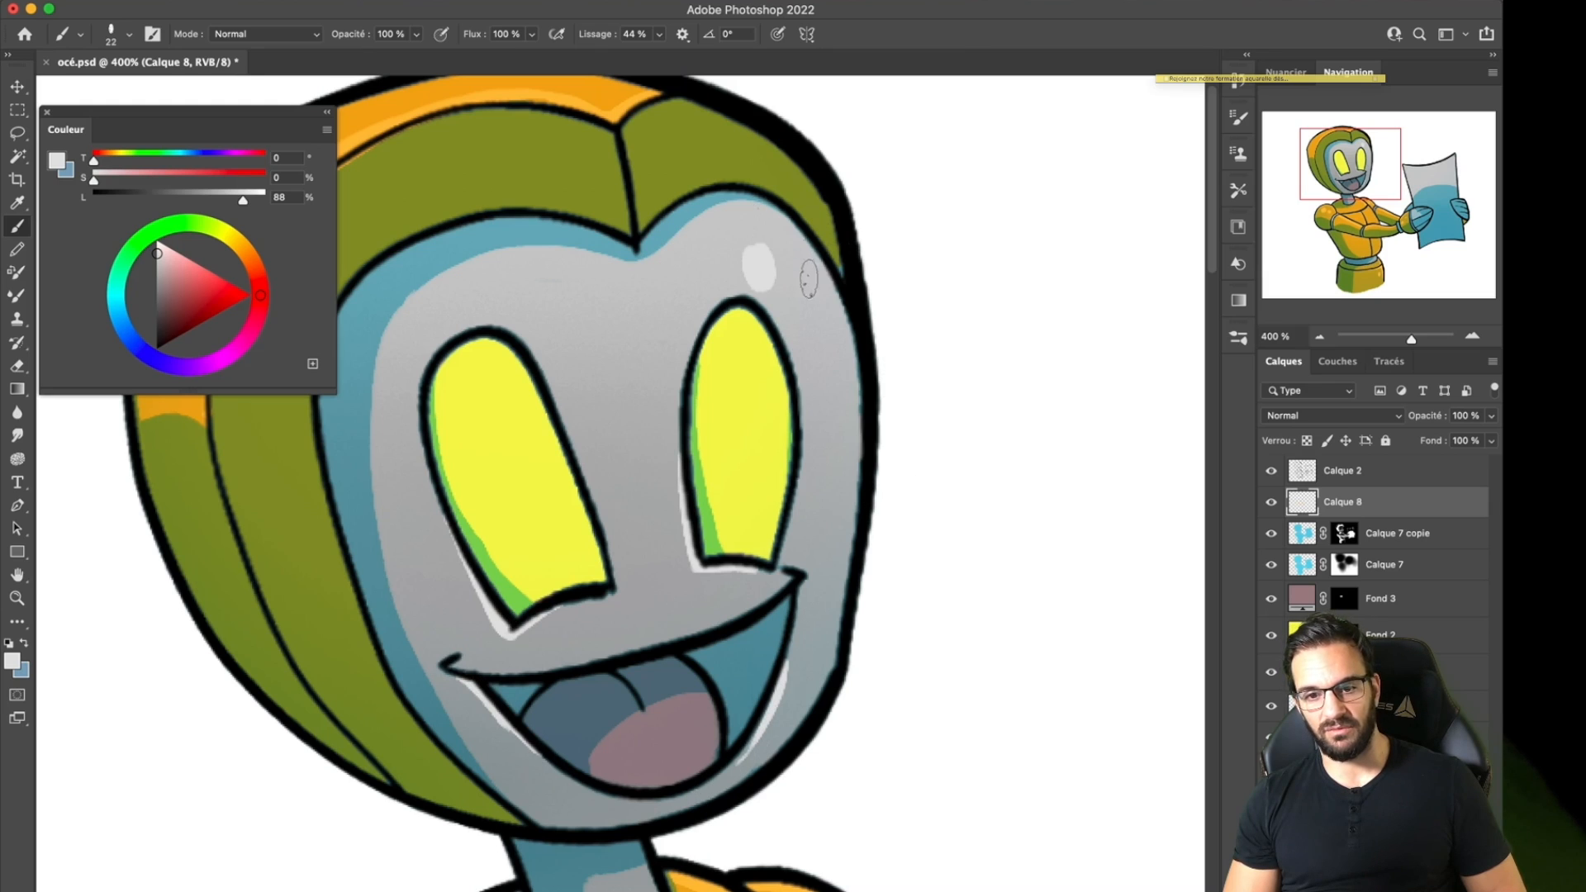
Paint a light gray rim highlight along the face's right edge, undoing the first strokes and repainting it.
{"action": "scroll", "coordinate": [702, 650], "scroll_direction": "down", "scroll_amount": 10}
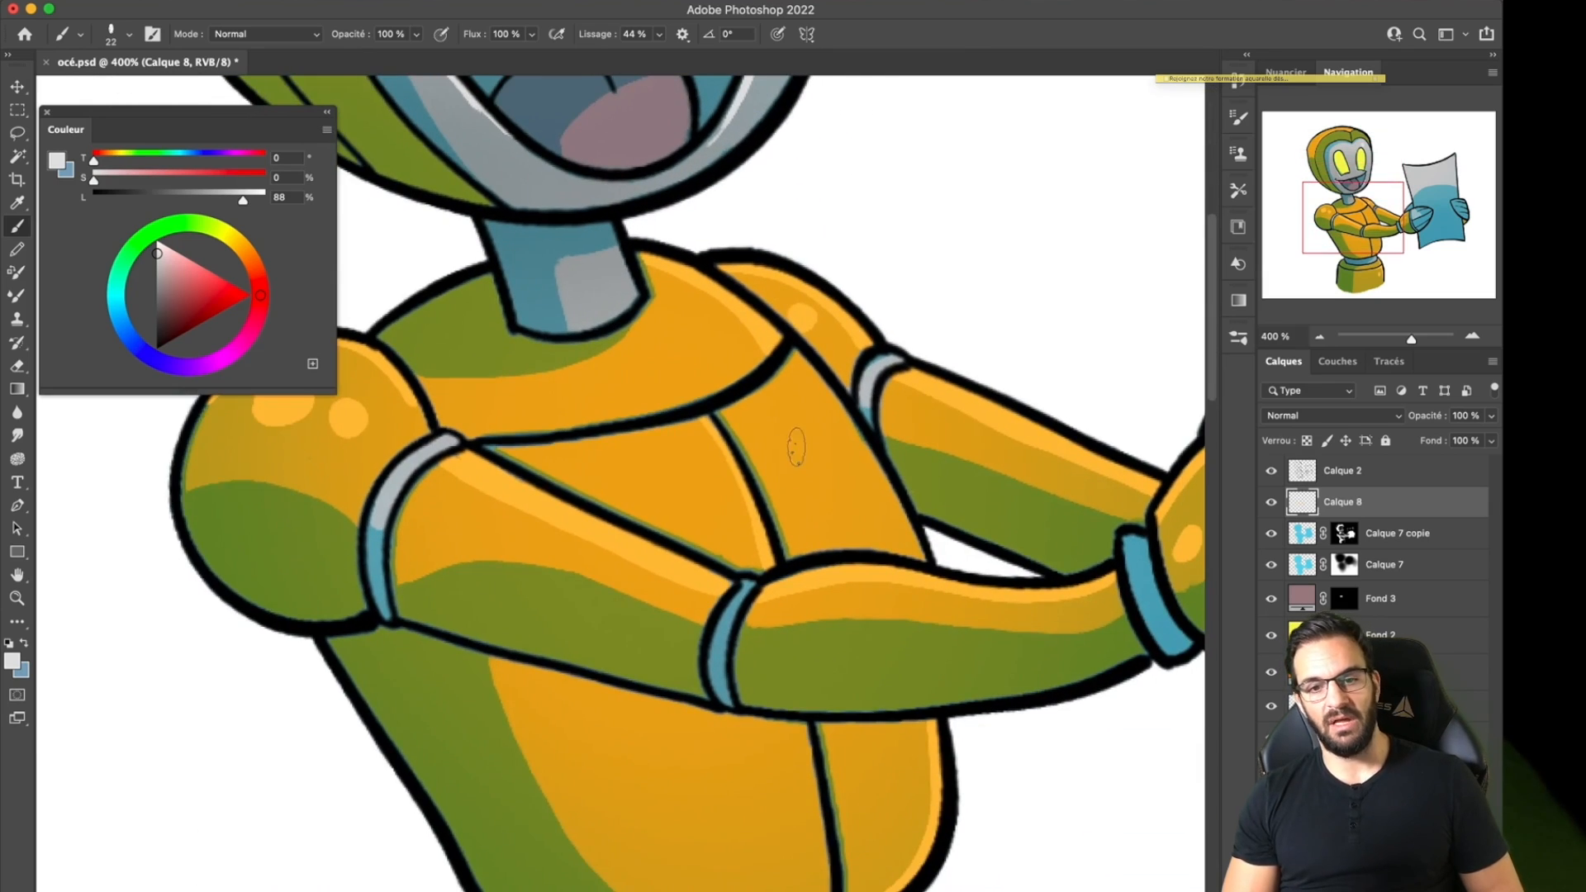
{"action": "scroll", "coordinate": [787, 443], "scroll_direction": "up", "scroll_amount": 9}
{"action": "left_click_drag", "start_coordinate": [715, 356], "coordinate": [689, 603]}
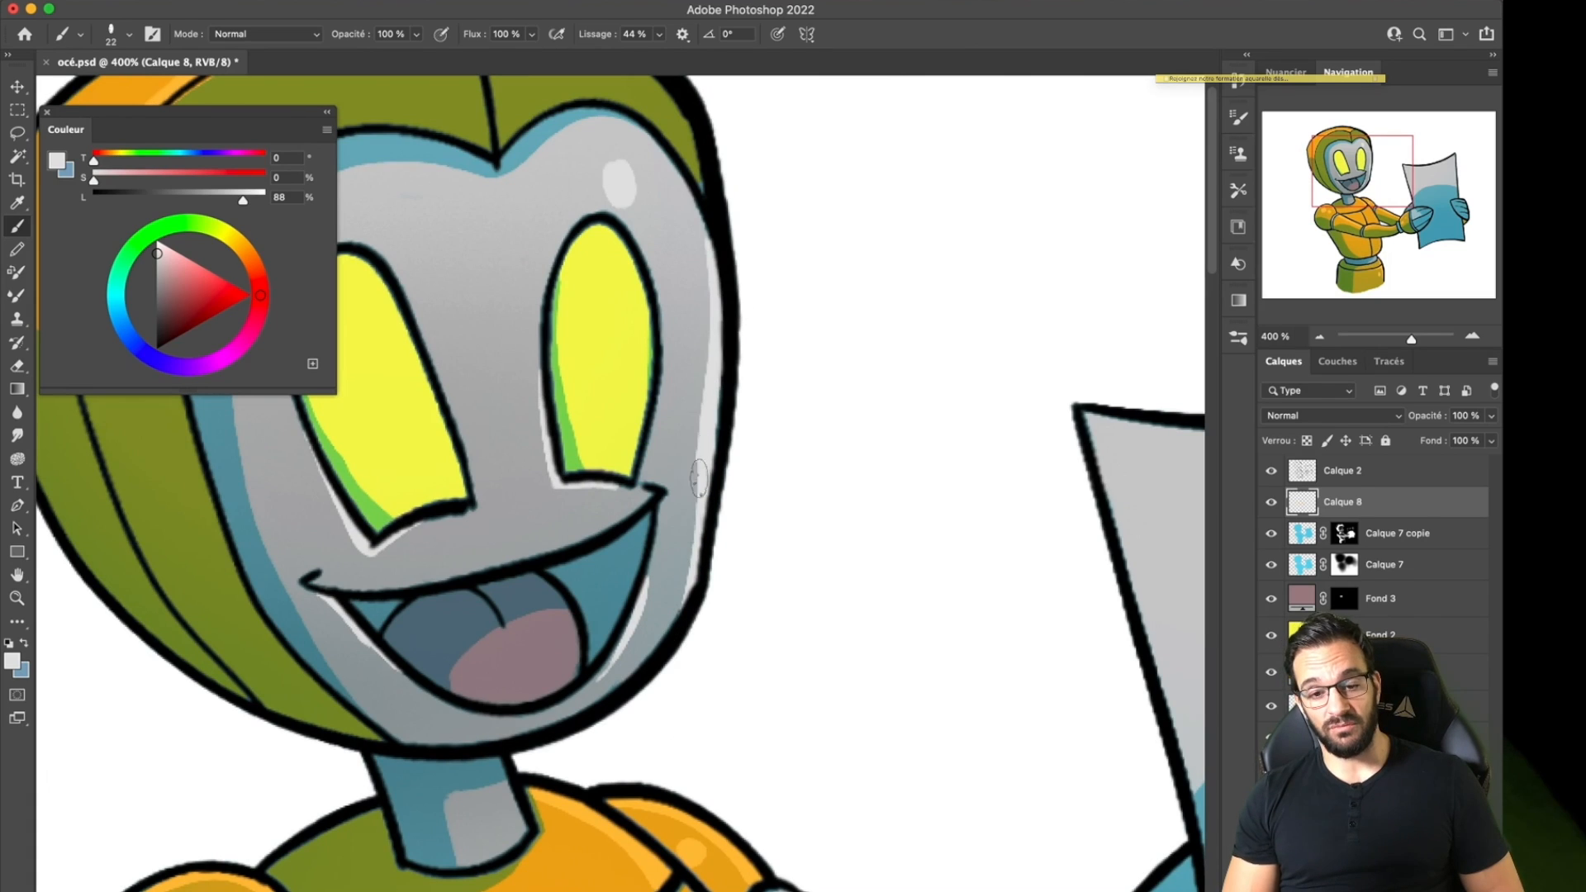
{"action": "left_click_drag", "start_coordinate": [701, 454], "coordinate": [655, 642]}
{"action": "left_click_drag", "start_coordinate": [686, 565], "coordinate": [679, 612]}
{"action": "key", "text": "super+z"}
{"action": "key", "text": "super+z"}
{"action": "mouse_move", "coordinate": [693, 207]}
{"action": "left_mouse_down"}
{"action": "mouse_move", "coordinate": [711, 289]}
{"action": "mouse_move", "coordinate": [682, 609]}
{"action": "left_mouse_up"}
Add small highlights to the near hand, tongue and eyes, using light gray and lighter colors based on the sampled tongue and eye.
{"action": "scroll", "coordinate": [759, 634], "scroll_direction": "right", "scroll_amount": 6}
{"action": "scroll", "coordinate": [759, 635], "scroll_direction": "down", "scroll_amount": 2}
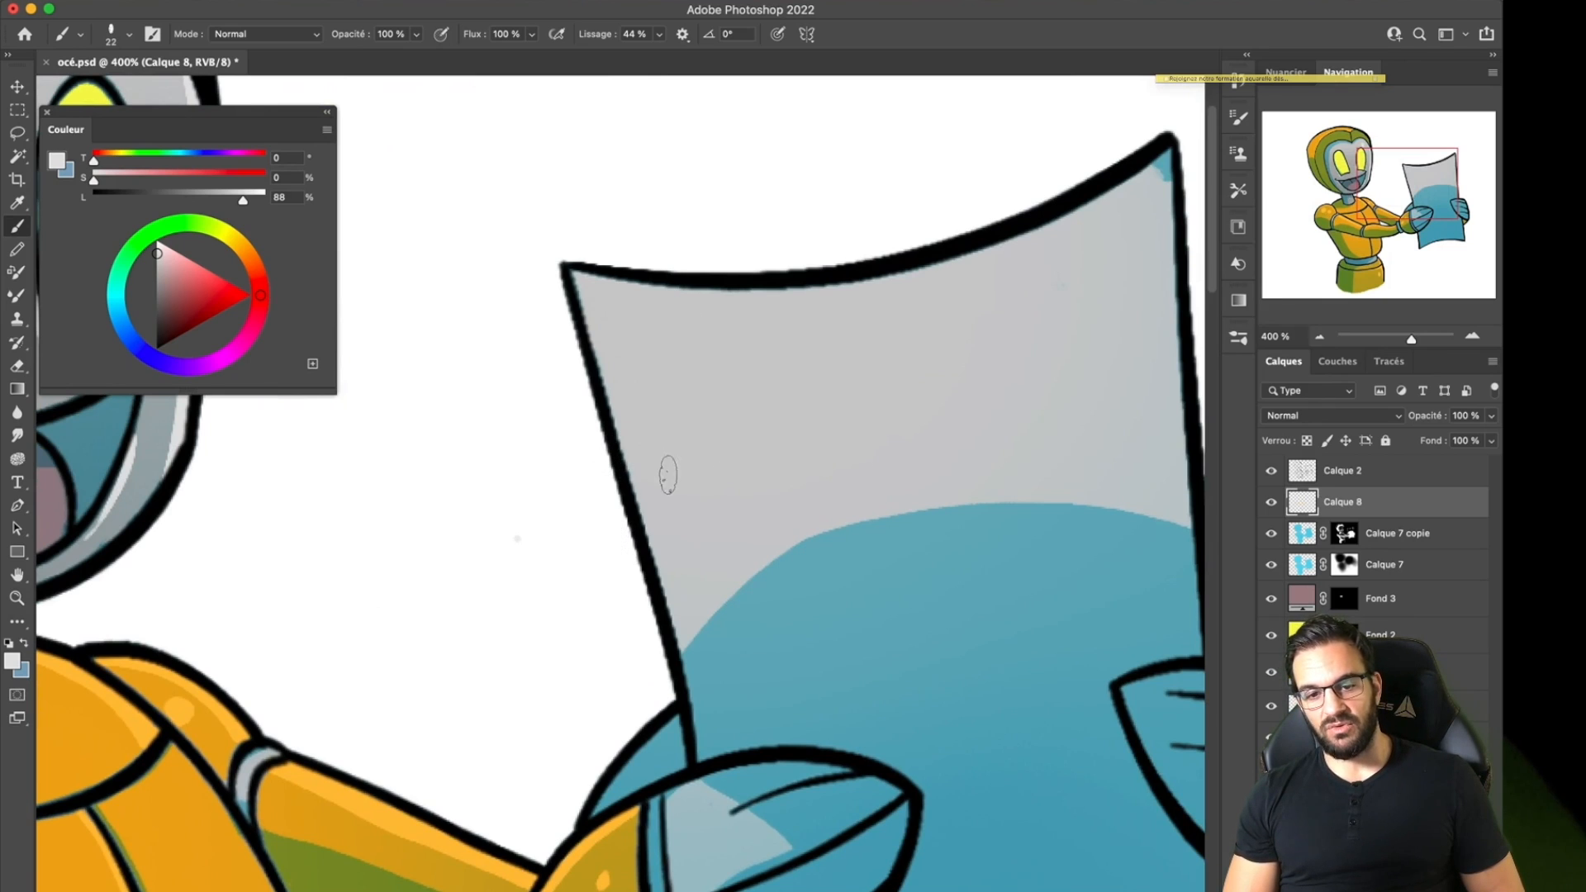
{"action": "scroll", "coordinate": [655, 467], "scroll_direction": "down", "scroll_amount": 6}
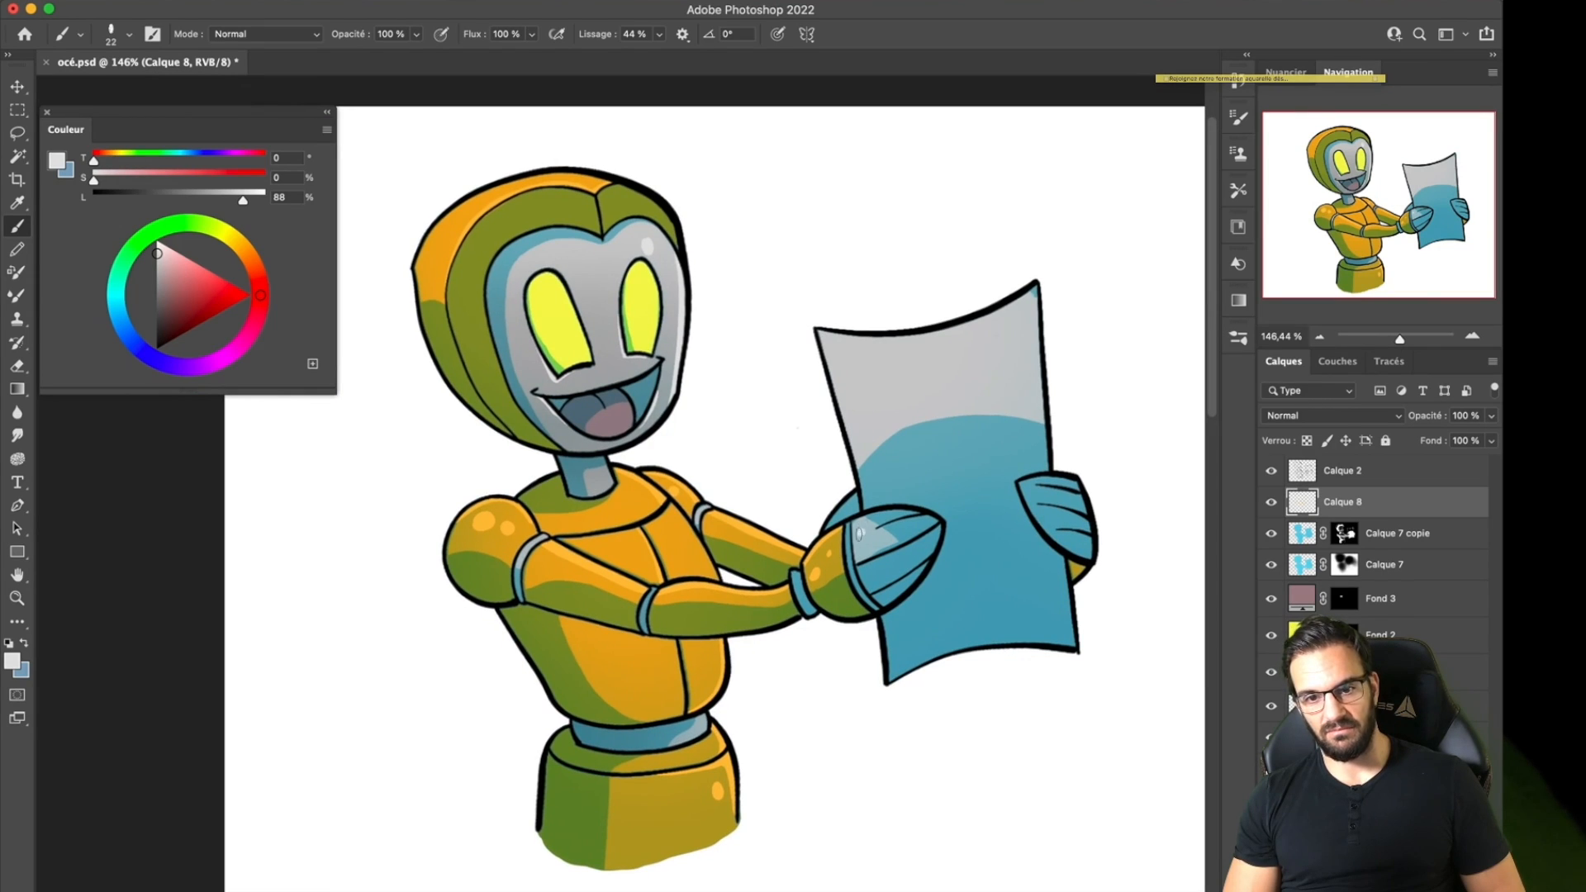
{"action": "left_click", "coordinate": [596, 413], "text": "alt"}
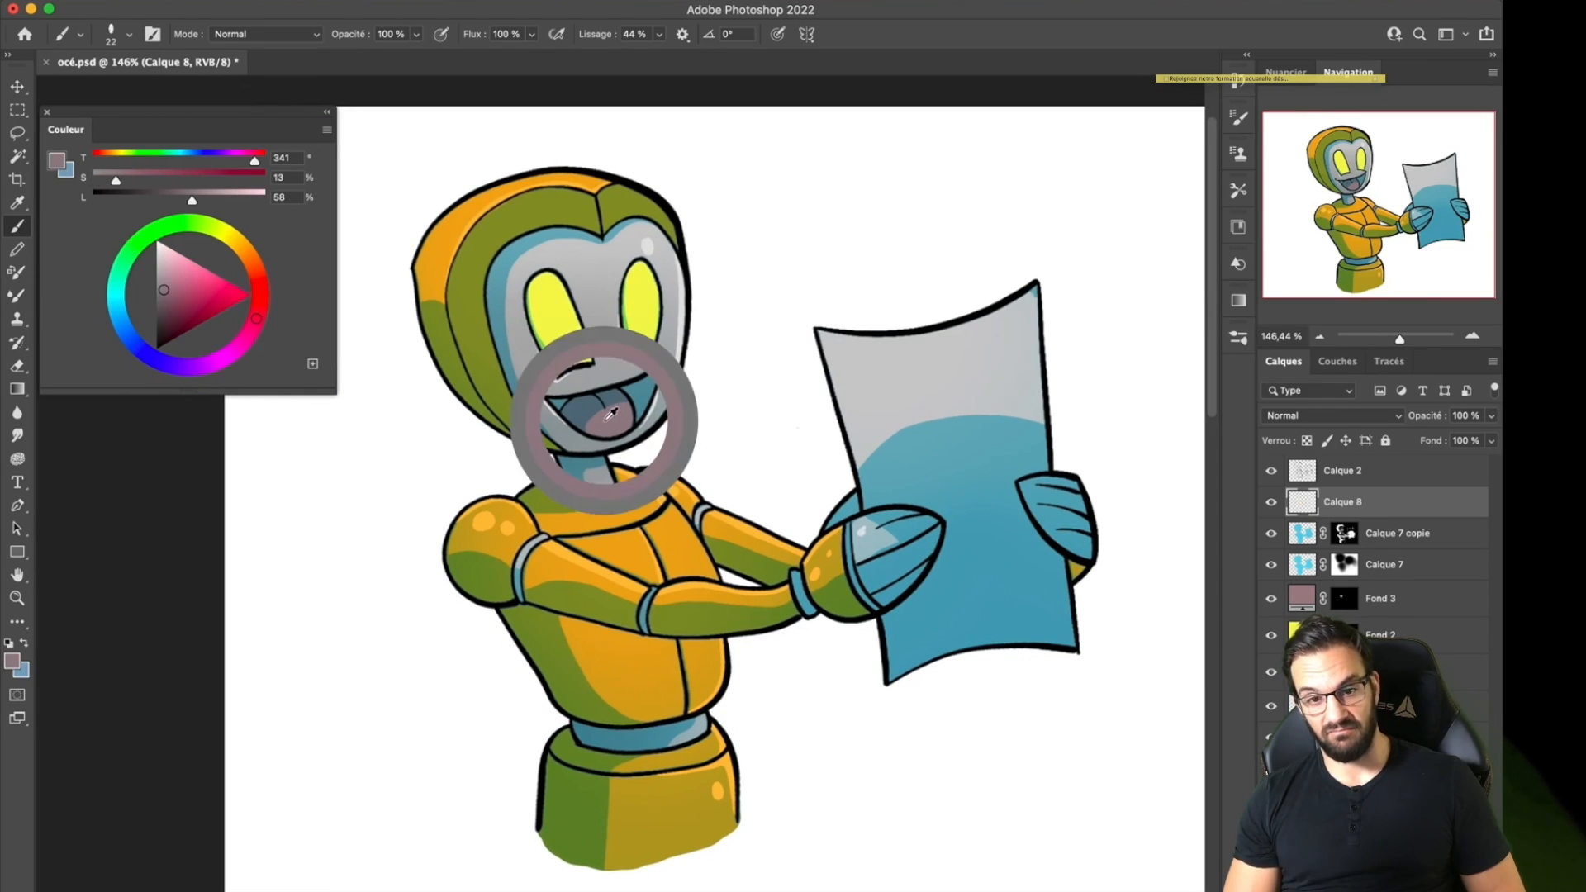
{"action": "left_click", "coordinate": [553, 291], "text": "alt"}
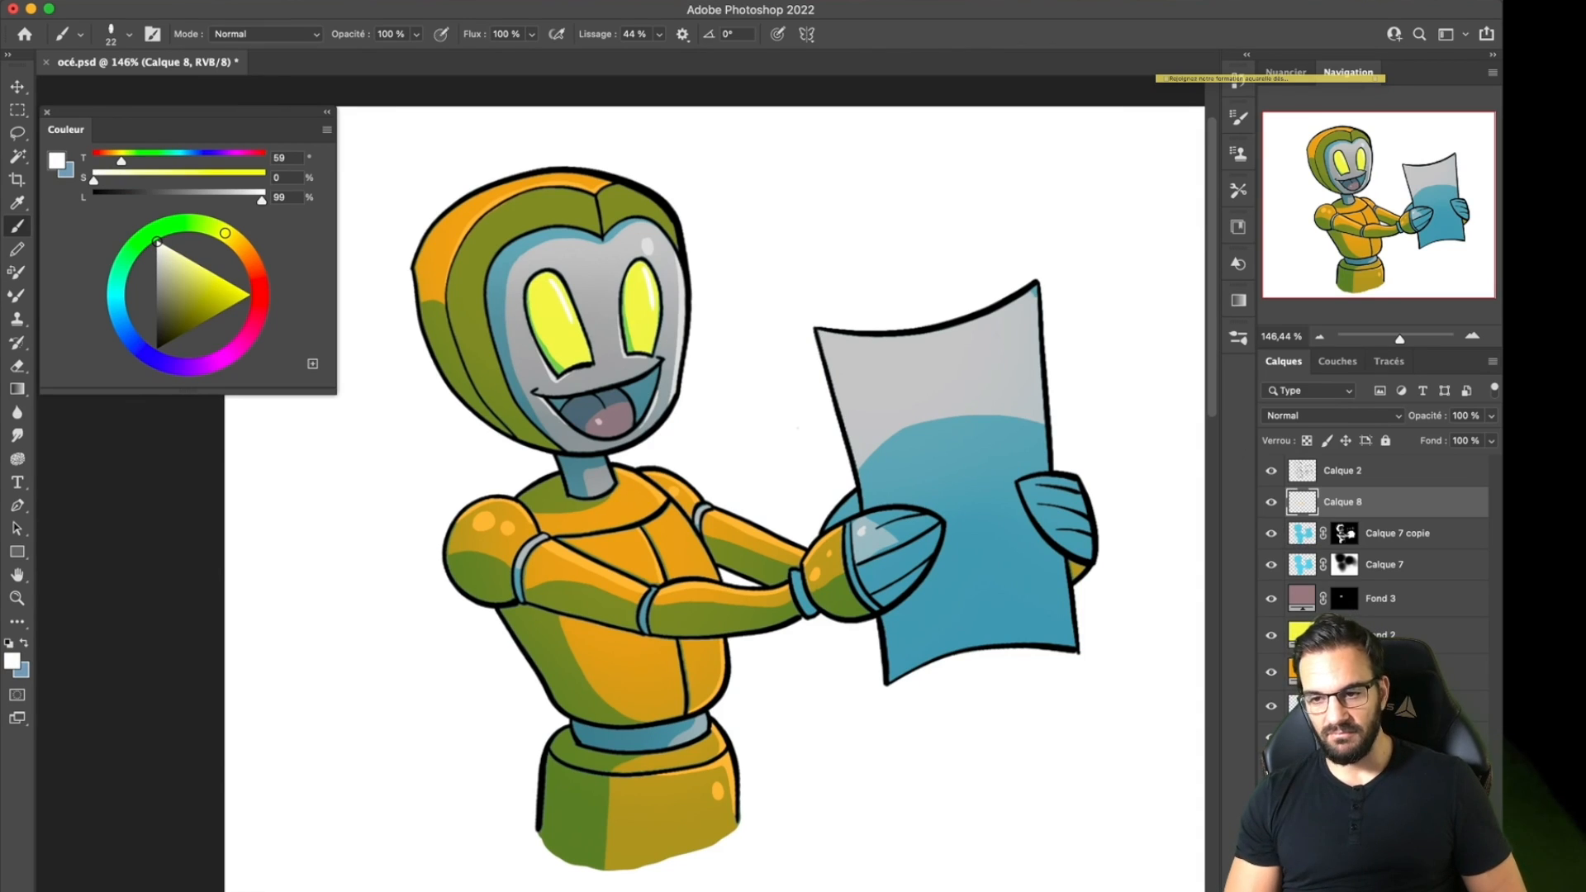
Load the robot silhouette as a selection, fill it with dark gray on a new layer, and place that layer above the highlights.
{"action": "left_click", "coordinate": [1302, 533], "text": "super"}
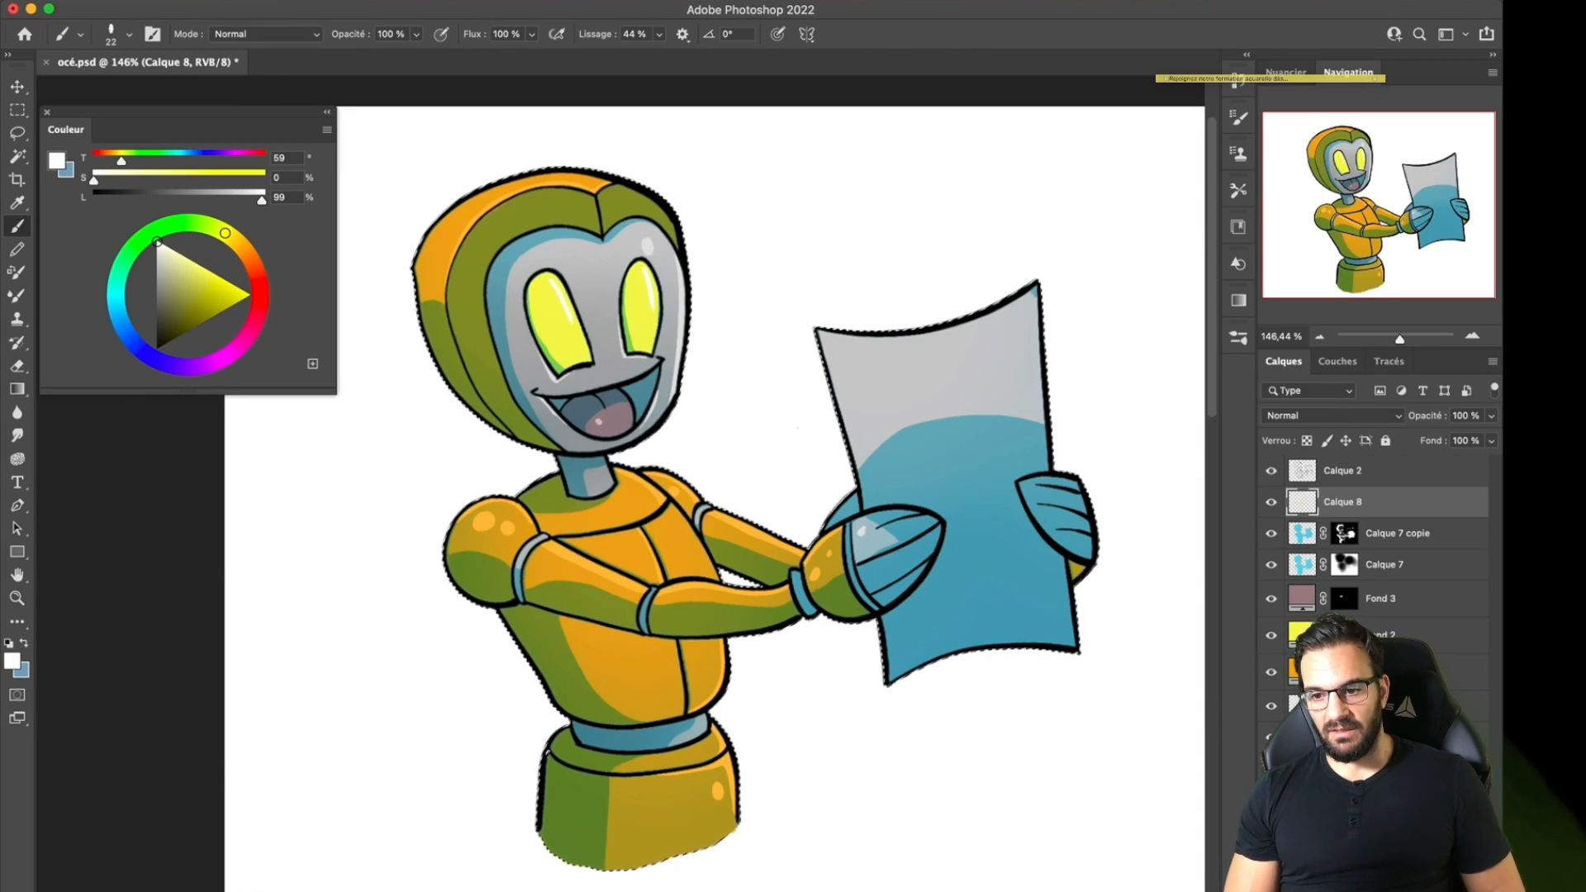
{"action": "left_click", "coordinate": [1307, 537]}
{"action": "key", "text": "super+shift+alt+n"}
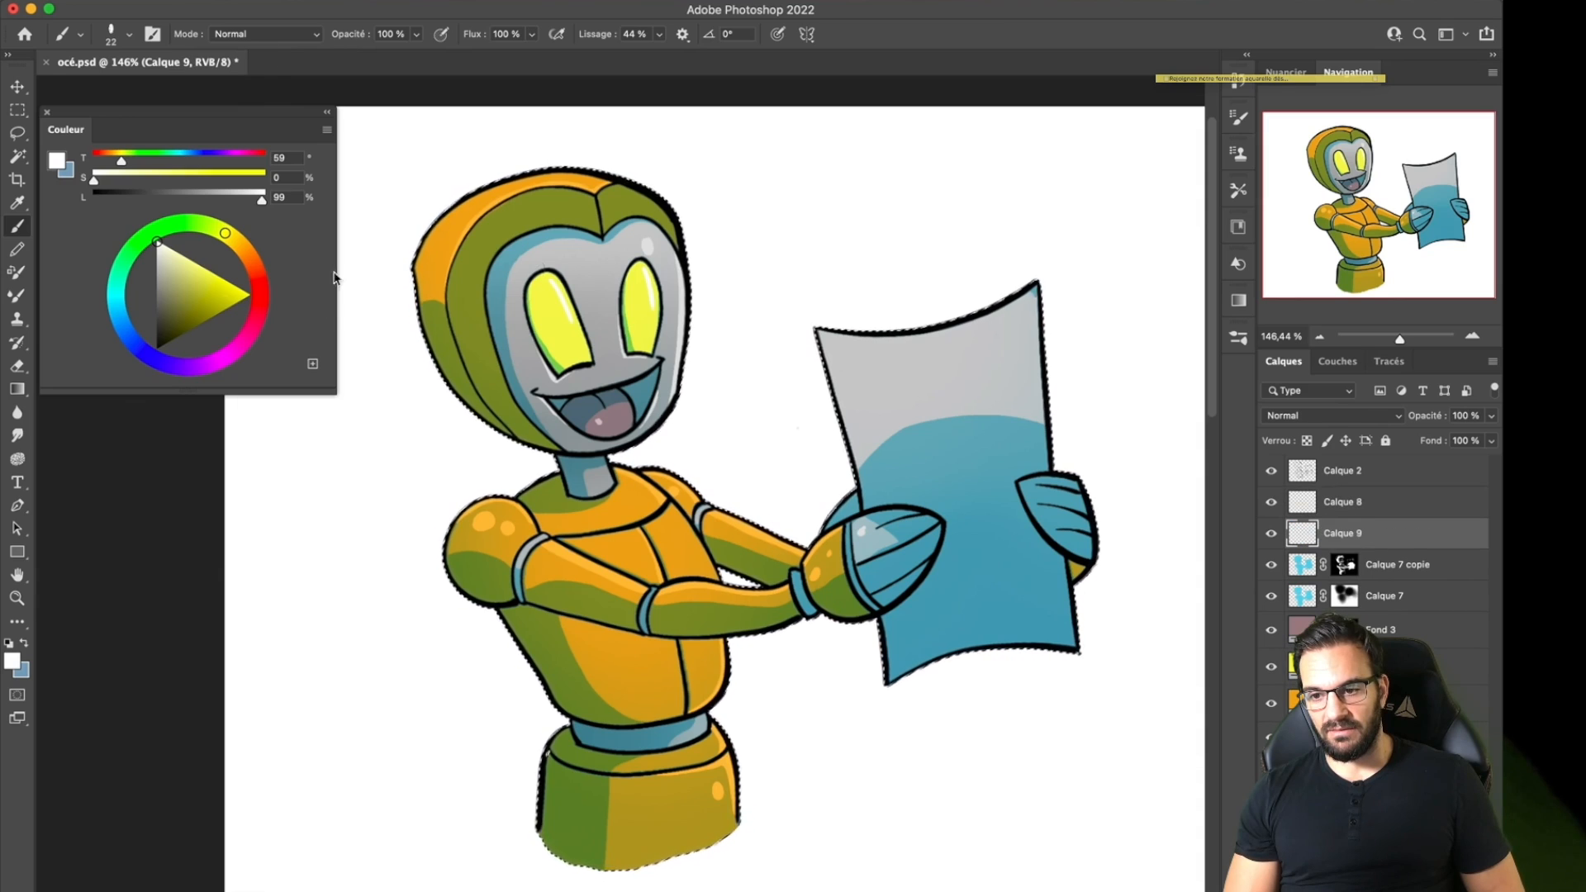
{"action": "left_click", "coordinate": [157, 322]}
{"action": "left_click", "coordinate": [127, 333]}
{"action": "key", "text": "alt+BackSpace"}
{"action": "left_click_drag", "start_coordinate": [1301, 533], "coordinate": [1299, 498]}
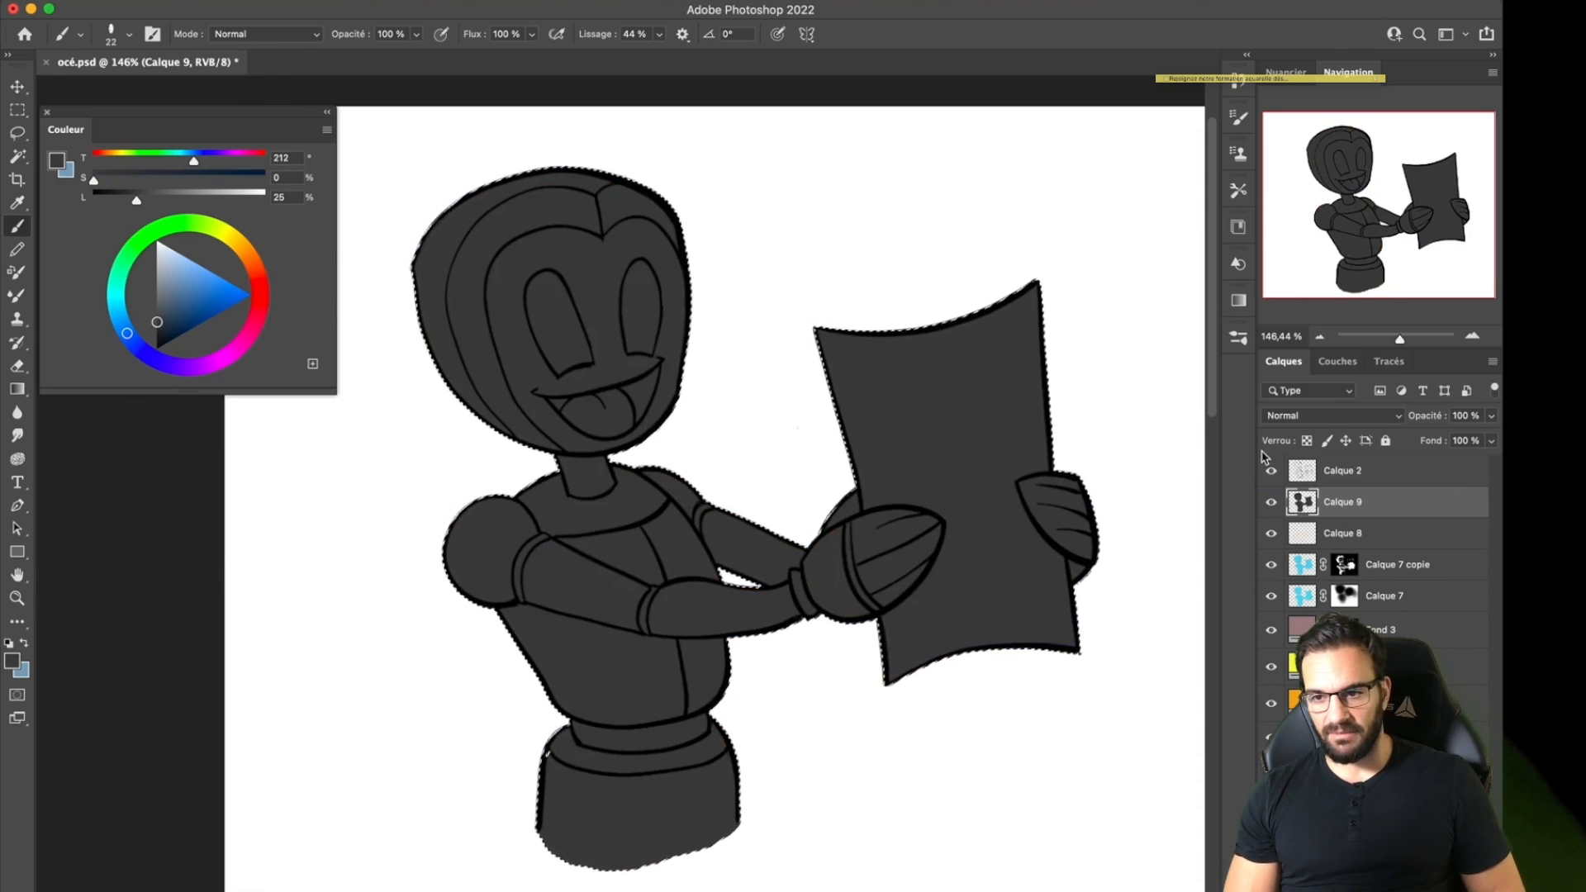
Pick a dark orange-brown at hue 29°, saturation 89%, brightness 41%, and set the dark silhouette layer's blend mode to Produit.
{"action": "left_click_drag", "start_coordinate": [177, 310], "coordinate": [191, 324]}
{"action": "left_click", "coordinate": [251, 260]}
{"action": "left_click", "coordinate": [1325, 419]}
{"action": "left_click", "coordinate": [1297, 483]}
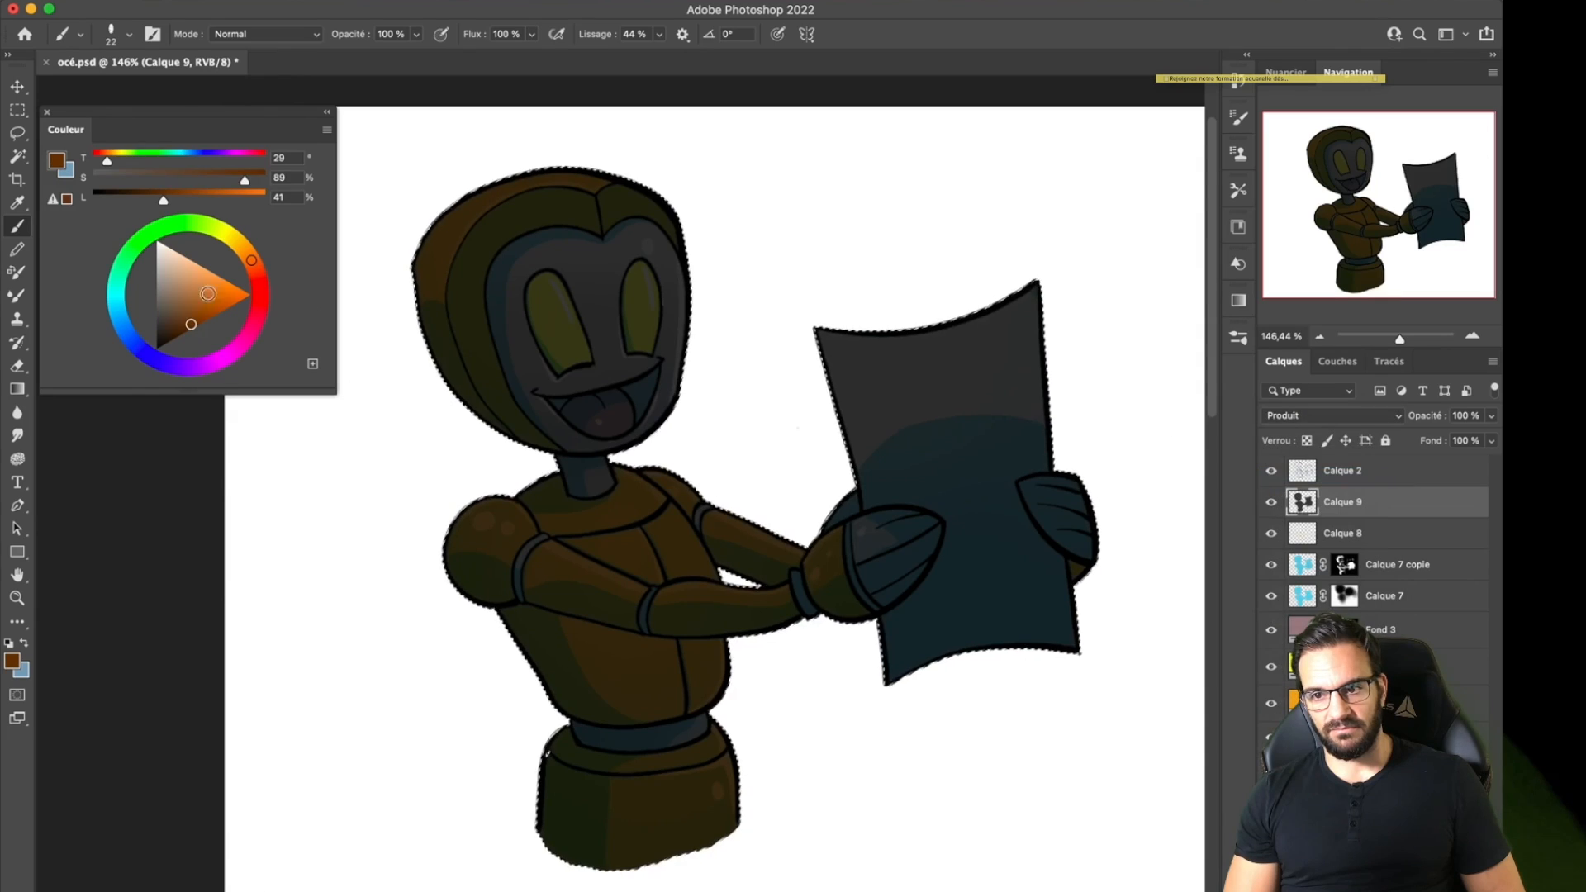
Pick a grayish brown at hue 29°, saturation 22%, brightness 59%, and try a Hue/Saturation adjustment on the dark silhouette layer.
{"action": "left_click", "coordinate": [170, 292]}
{"action": "key", "text": "super+u"}
{"action": "left_click", "coordinate": [939, 358]}
{"action": "mouse_move", "coordinate": [952, 401]}
{"action": "left_mouse_down"}
{"action": "mouse_move", "coordinate": [1011, 403]}
{"action": "mouse_move", "coordinate": [965, 404]}
{"action": "left_mouse_up"}
{"action": "key", "text": "Return"}
{"action": "key", "text": "b"}
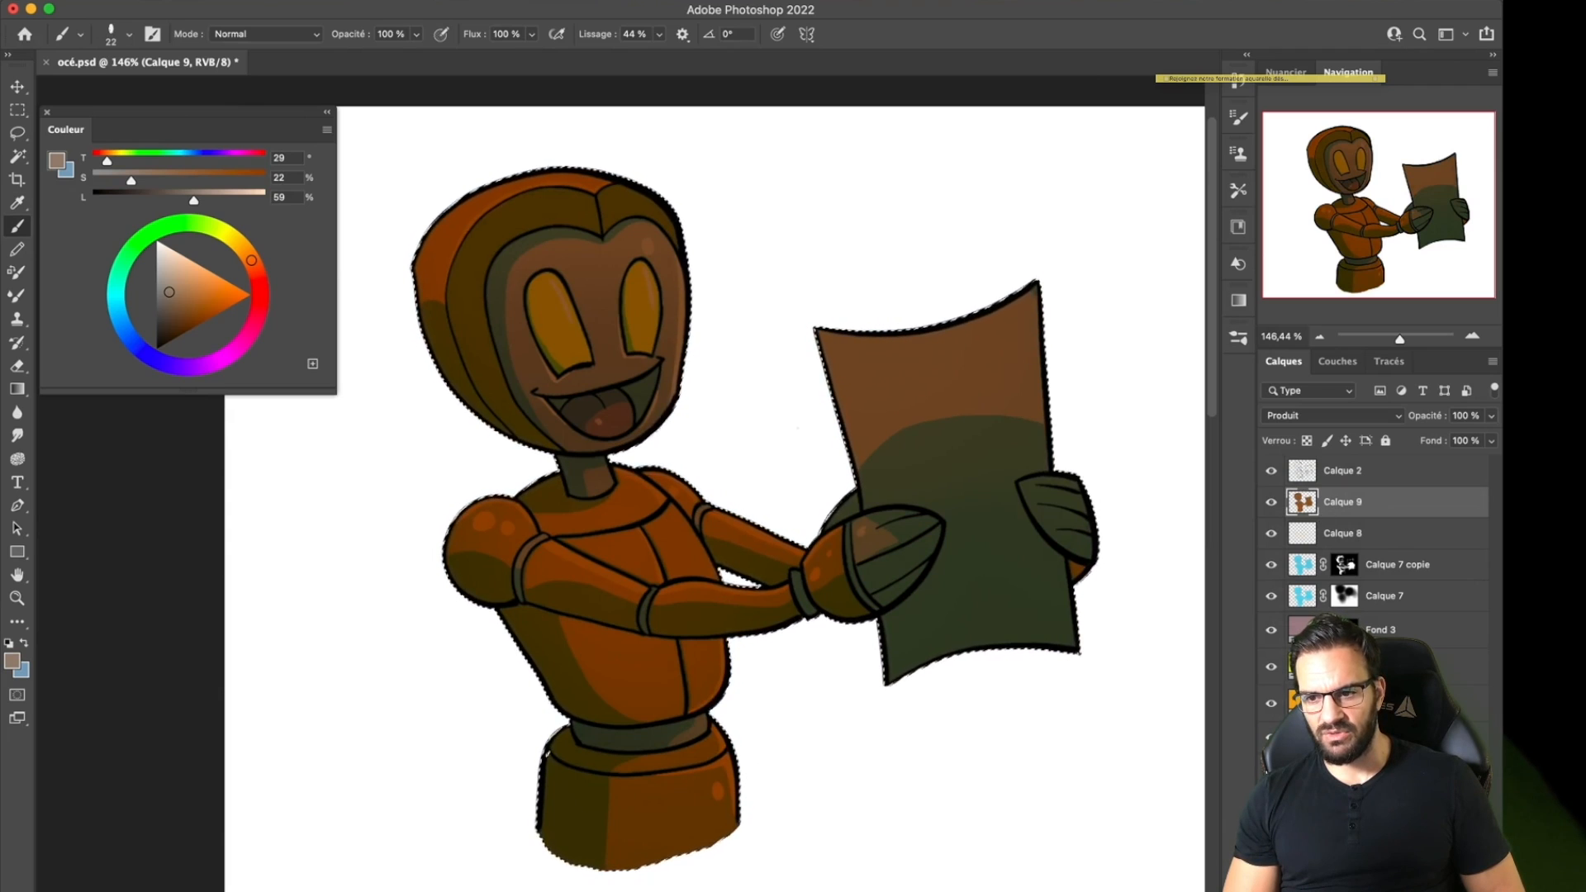
Delete the dark silhouette layer and add a Curves adjustment masked to the robot selection, lowering the RVB curve's white output to 125.
{"action": "left_click_drag", "start_coordinate": [1325, 509], "coordinate": [1478, 878]}
{"action": "left_click", "coordinate": [1384, 878]}
{"action": "left_click", "coordinate": [1338, 609]}
{"action": "left_click_drag", "start_coordinate": [1178, 214], "coordinate": [1179, 294]}
{"action": "left_click", "coordinate": [1049, 193]}
{"action": "left_click", "coordinate": [1007, 212]}
{"action": "left_click_drag", "start_coordinate": [1046, 371], "coordinate": [1018, 350]}
{"action": "left_click", "coordinate": [1235, 124]}
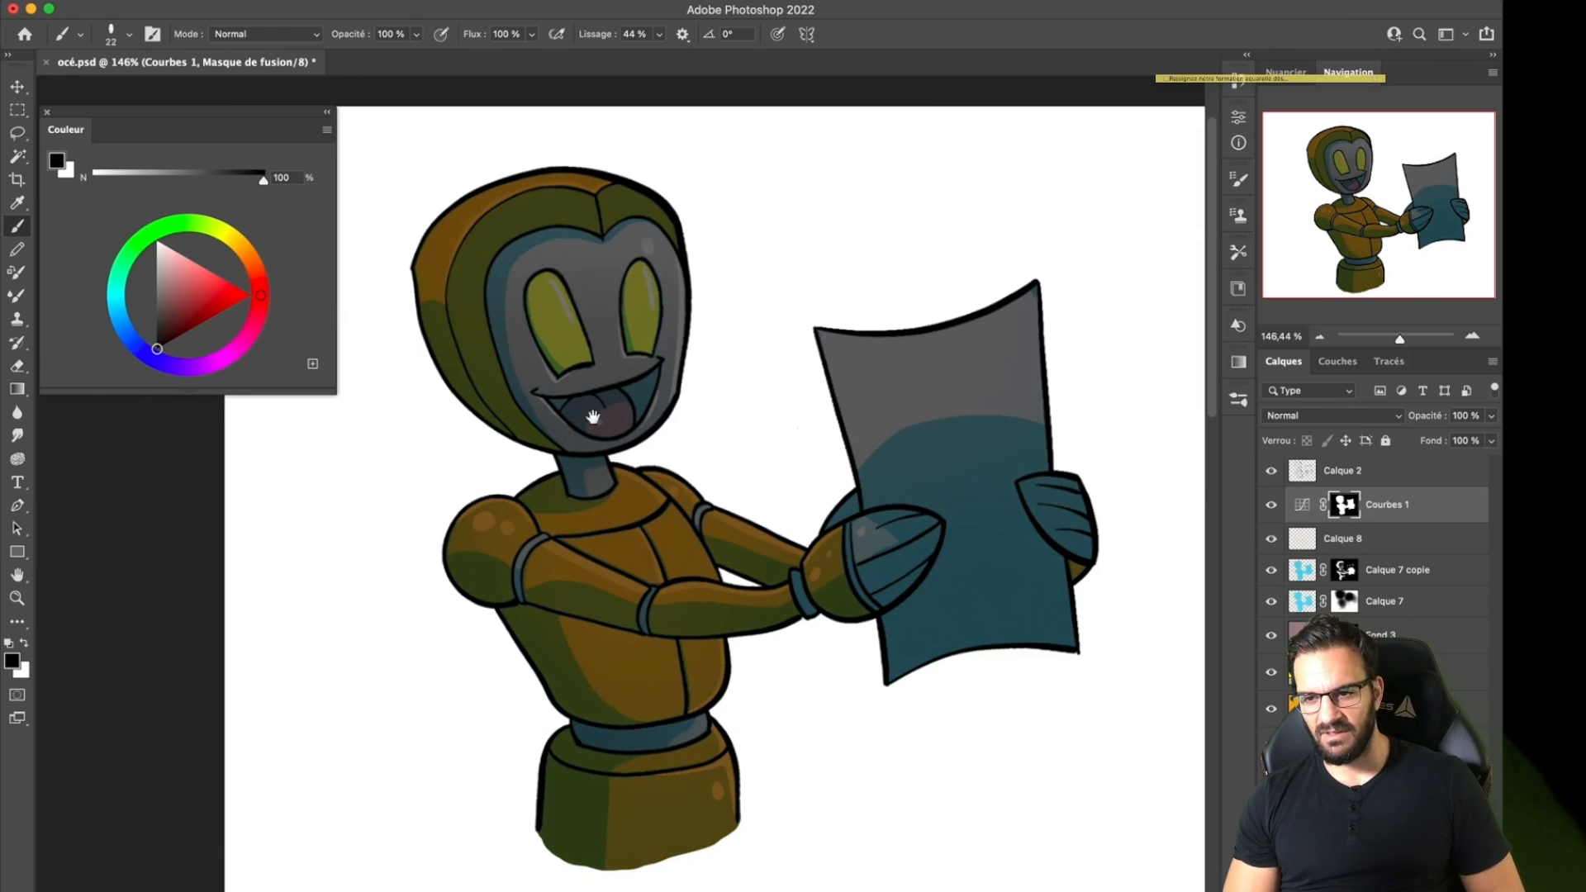
Fill the Courbes 1 mask with white and invert it to solid black to hide the darkening everywhere.
{"action": "key", "text": "super+i"}
{"action": "key", "text": "super+z"}
{"action": "left_click", "coordinate": [94, 173]}
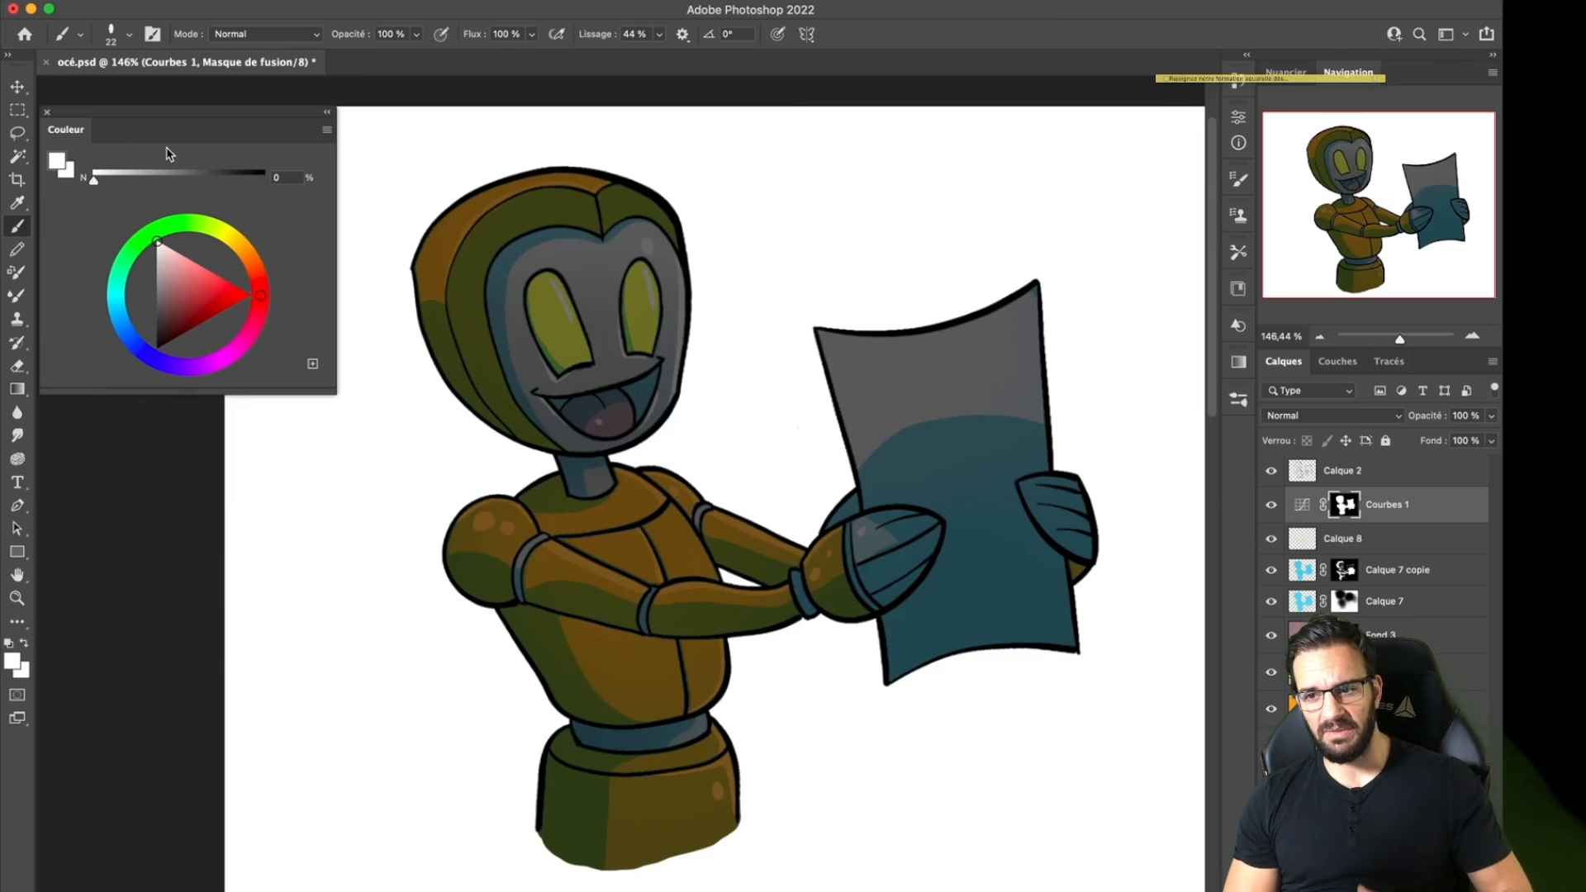
{"action": "key", "text": "alt+BackSpace"}
{"action": "key", "text": "super+i"}
{"action": "scroll", "coordinate": [620, 431], "scroll_direction": "up", "scroll_amount": 3}
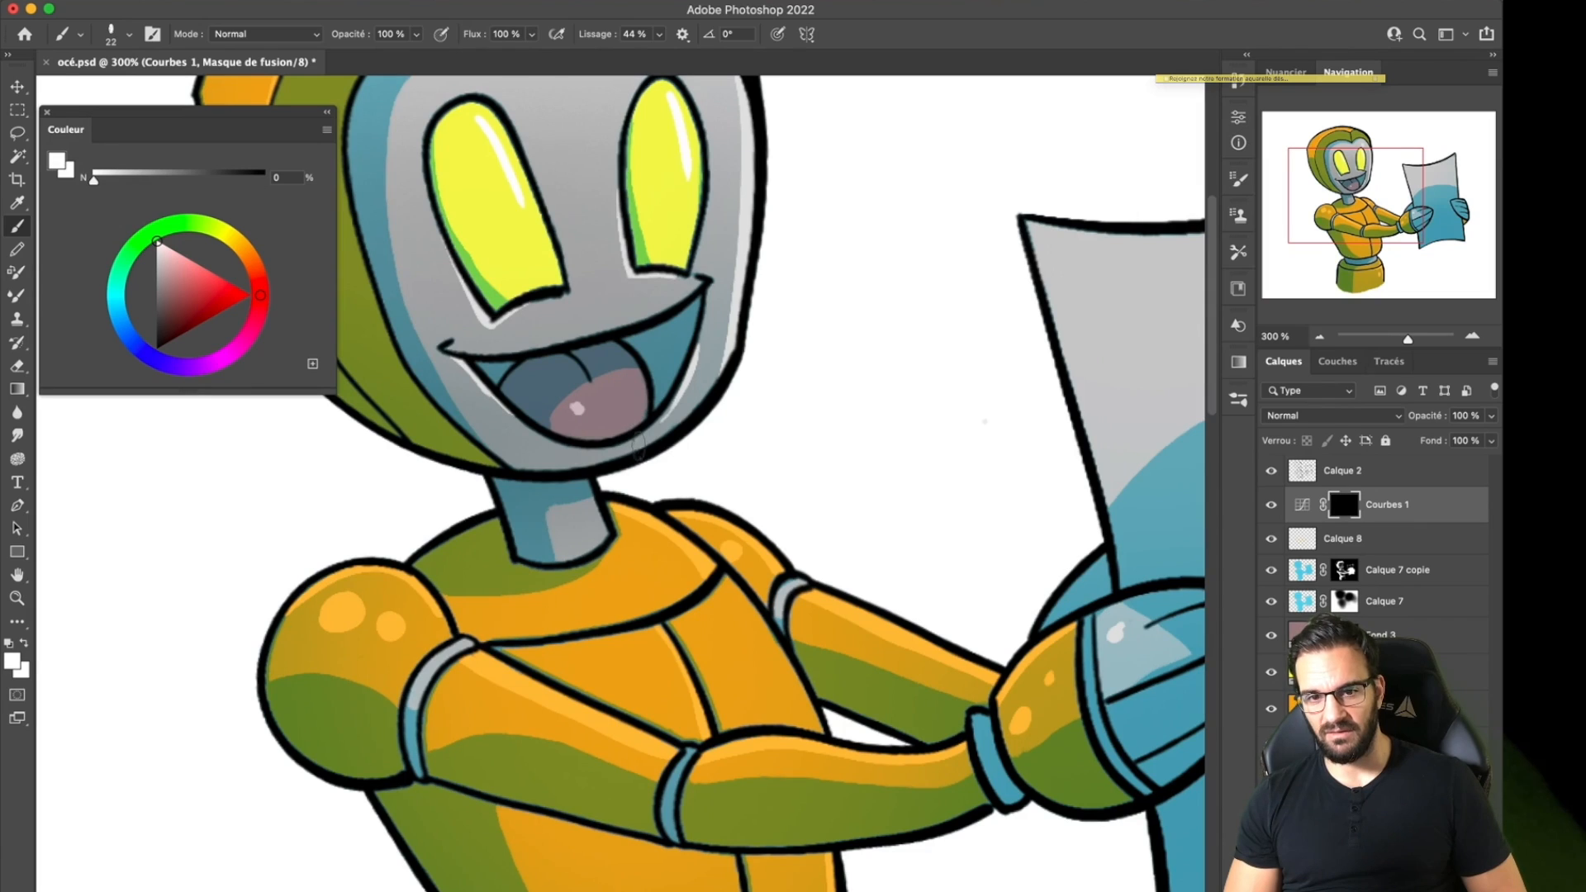
Lasso the neck area under the chin and paint a soft shadow into the Courbes 1 mask using the aérographe brush at 72 px.
{"action": "key", "text": "l"}
{"action": "scroll", "coordinate": [683, 460], "scroll_direction": "left", "scroll_amount": 3}
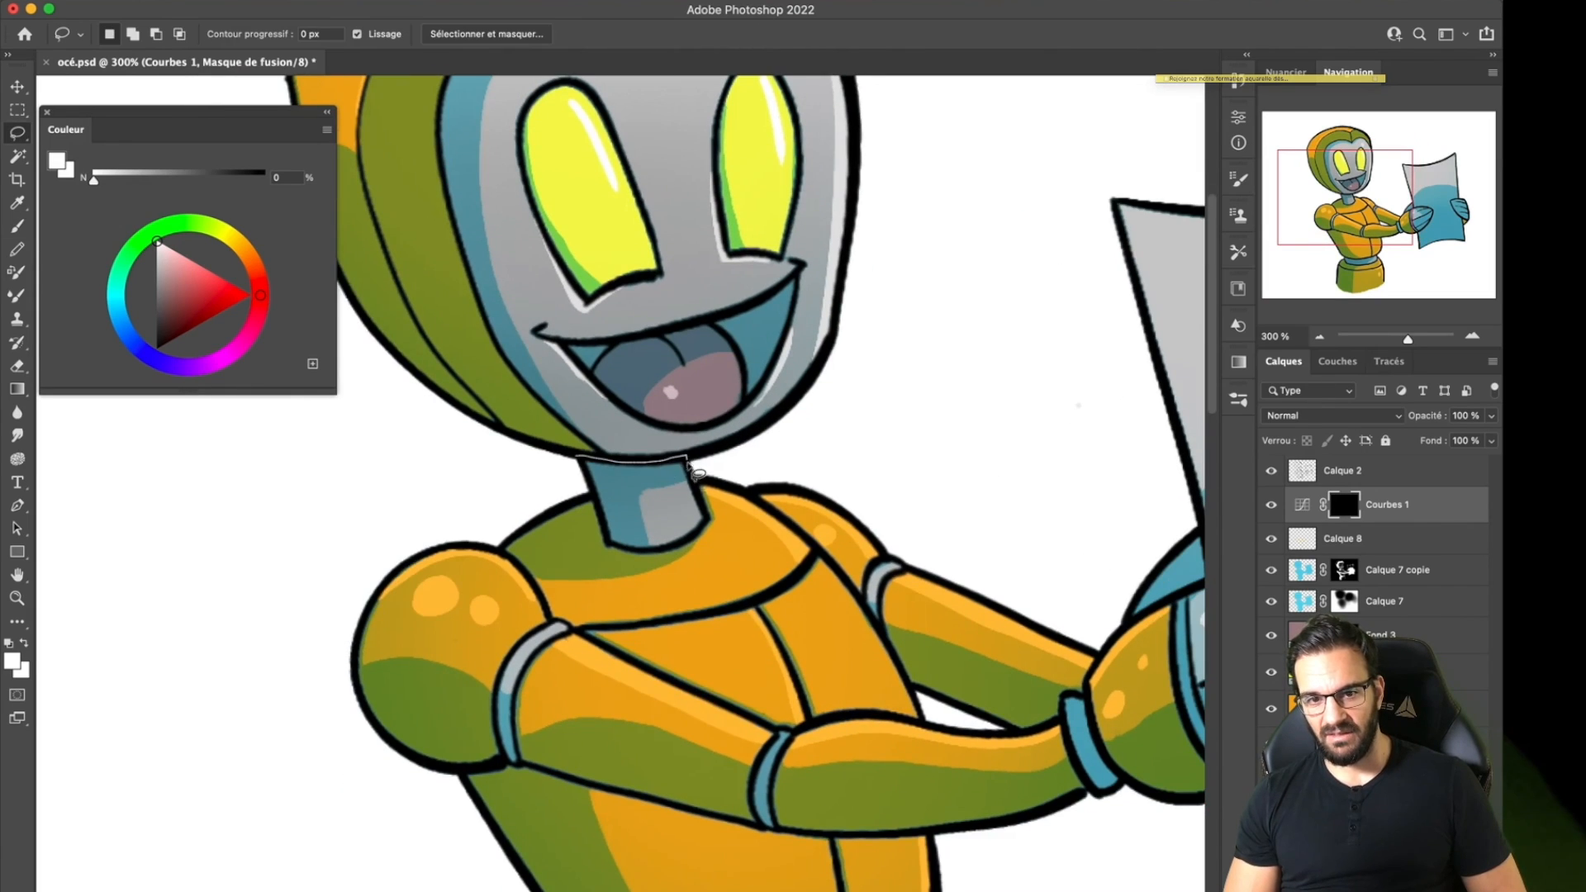
{"action": "left_click_drag", "start_coordinate": [694, 471], "coordinate": [578, 457]}
{"action": "key", "text": "b"}
{"action": "left_click", "coordinate": [1238, 399]}
{"action": "left_click", "coordinate": [1096, 650]}
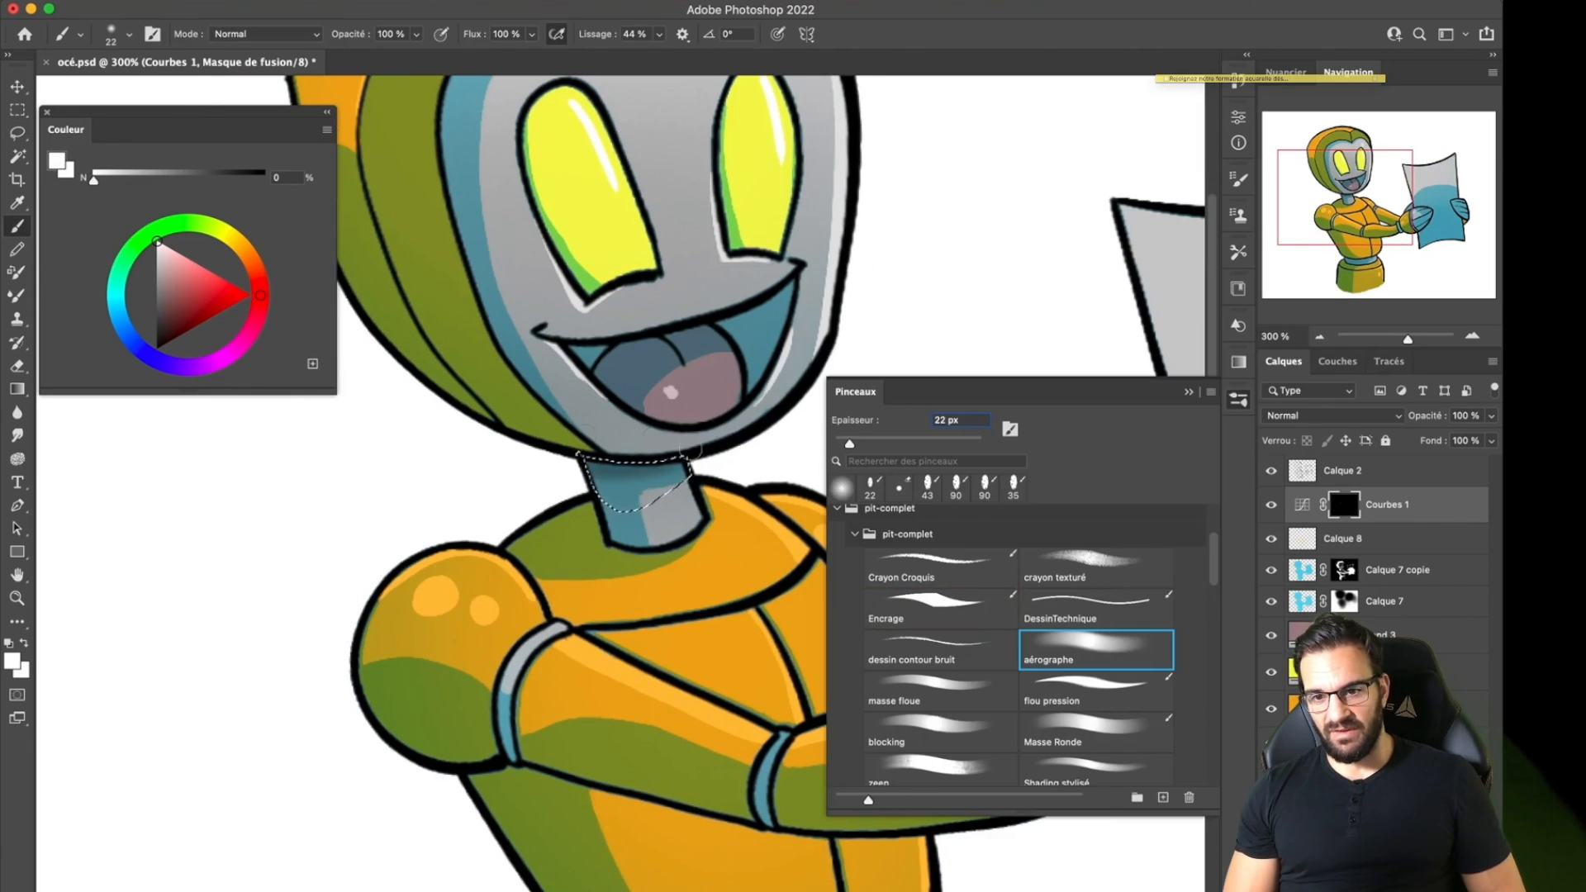
{"action": "left_click", "coordinate": [674, 460], "text": "alt"}
{"action": "key", "text": "d"}
{"action": "left_click", "coordinate": [1238, 399]}
{"action": "left_click", "coordinate": [1078, 406], "text": "alt"}
{"action": "right_click", "coordinate": [580, 452]}
{"action": "left_click", "coordinate": [503, 476]}
{"action": "key", "text": "super+z"}
{"action": "mouse_move", "coordinate": [594, 469]}
{"action": "left_mouse_down"}
{"action": "mouse_move", "coordinate": [636, 469]}
{"action": "mouse_move", "coordinate": [644, 412]}
{"action": "left_mouse_up"}
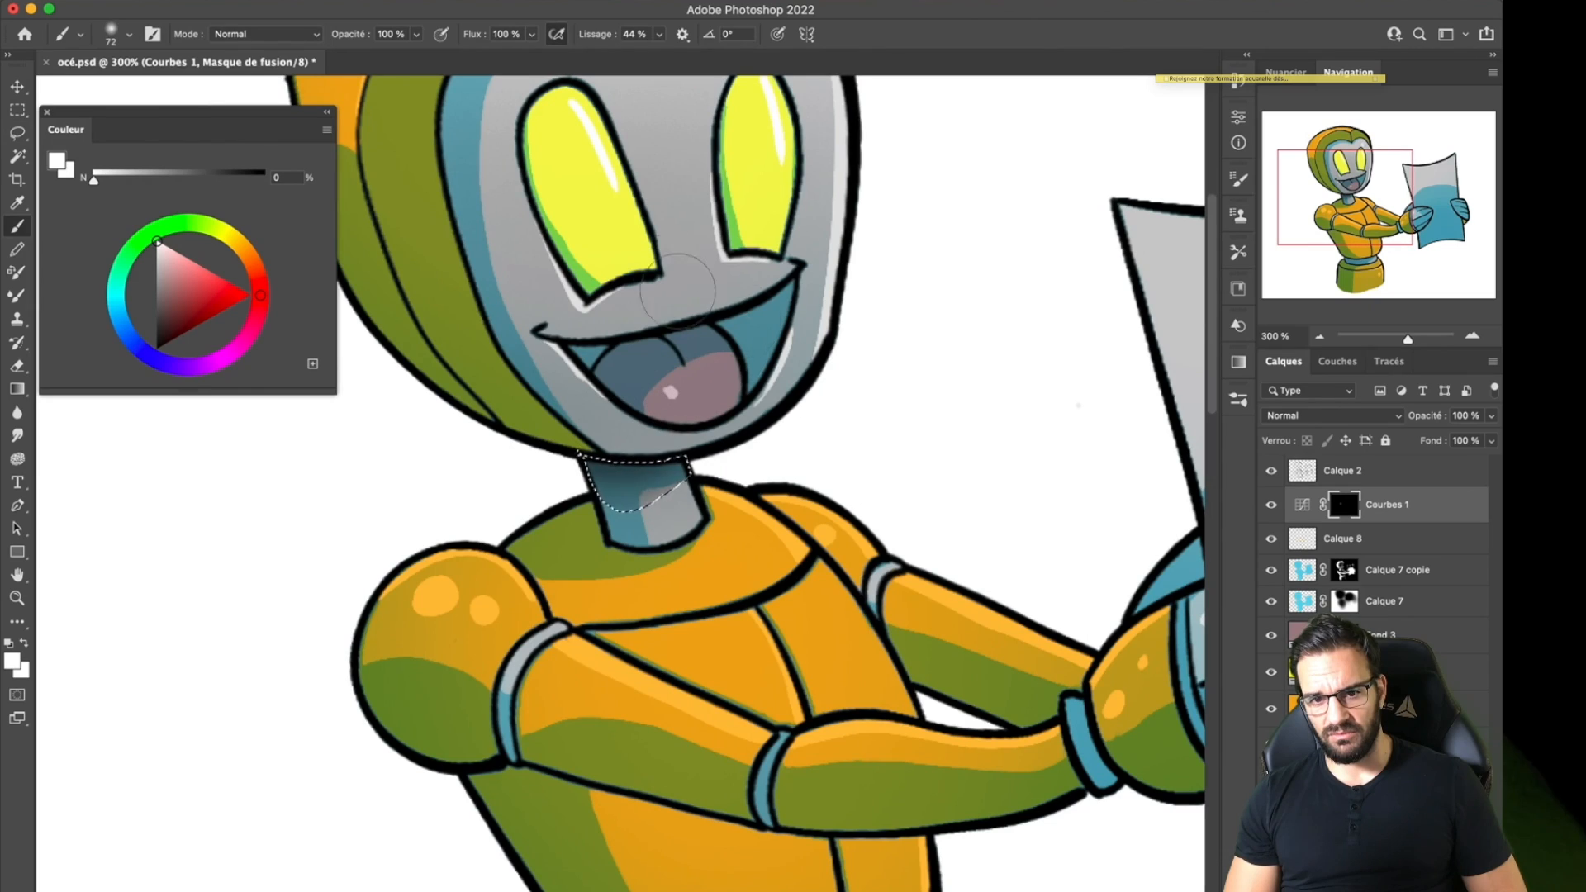
Lasso the upper part of the open mouth and airbrush a soft shadow inside it.
{"action": "key", "text": "l"}
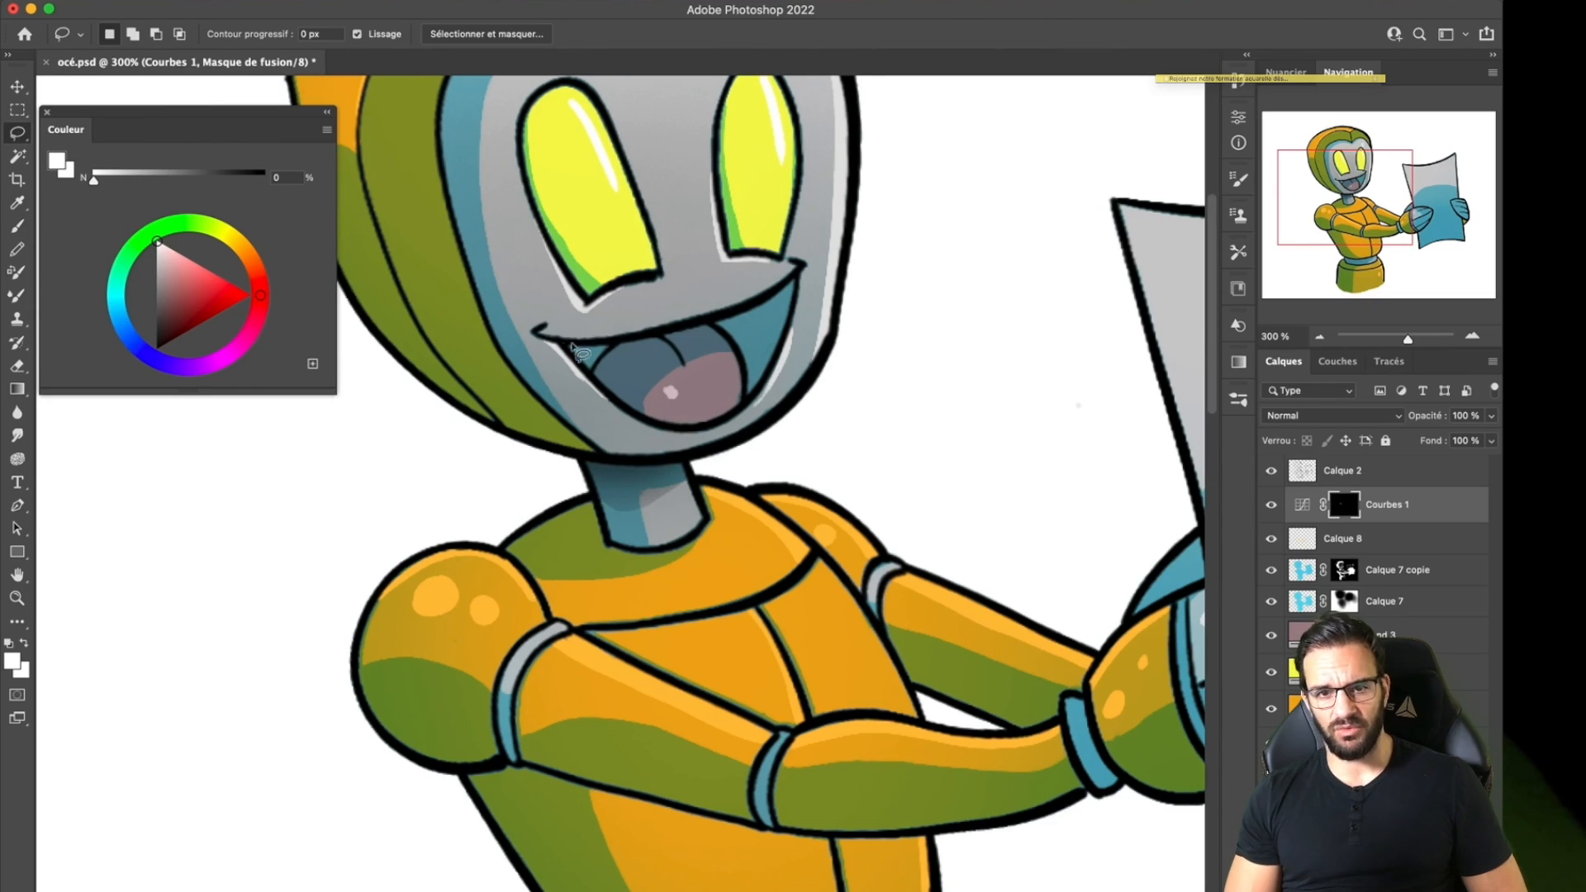
{"action": "mouse_move", "coordinate": [575, 355]}
{"action": "left_mouse_down"}
{"action": "mouse_move", "coordinate": [743, 314]}
{"action": "mouse_move", "coordinate": [631, 296]}
{"action": "left_mouse_up"}
{"action": "key", "text": "b"}
Lasso the torso area below the near armpit, airbrush a soft shadow there, deselect, and soften the shadow's edge.
{"action": "left_click_drag", "start_coordinate": [797, 586], "coordinate": [870, 270]}
{"action": "key", "text": "l"}
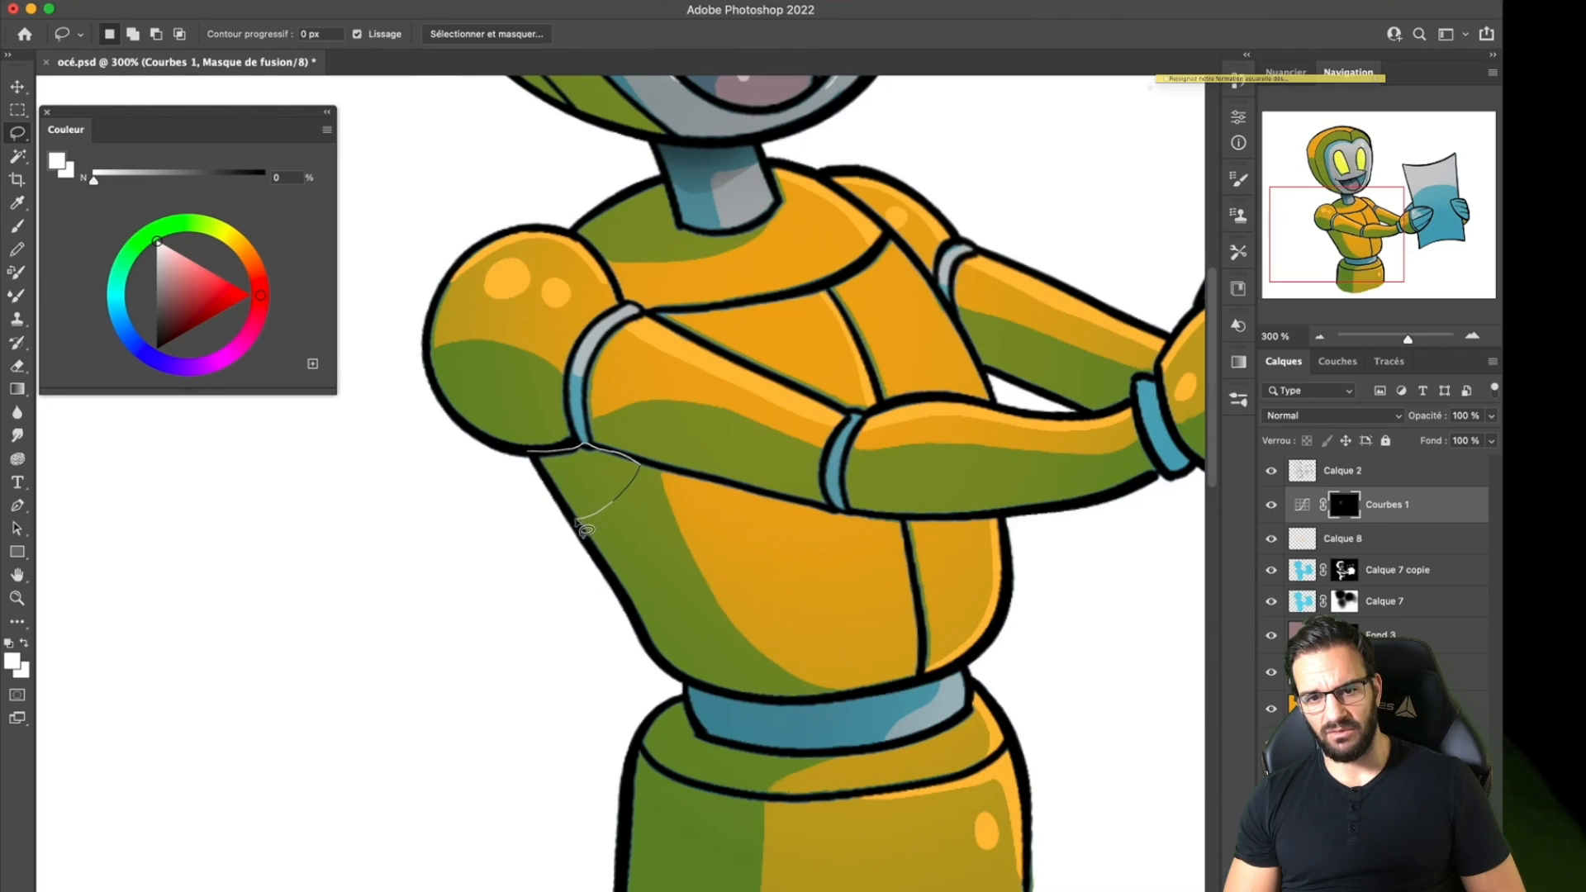
{"action": "key", "text": "b"}
{"action": "mouse_move", "coordinate": [549, 462]}
{"action": "left_mouse_down"}
{"action": "mouse_move", "coordinate": [603, 484]}
{"action": "mouse_move", "coordinate": [570, 463]}
{"action": "left_mouse_up"}
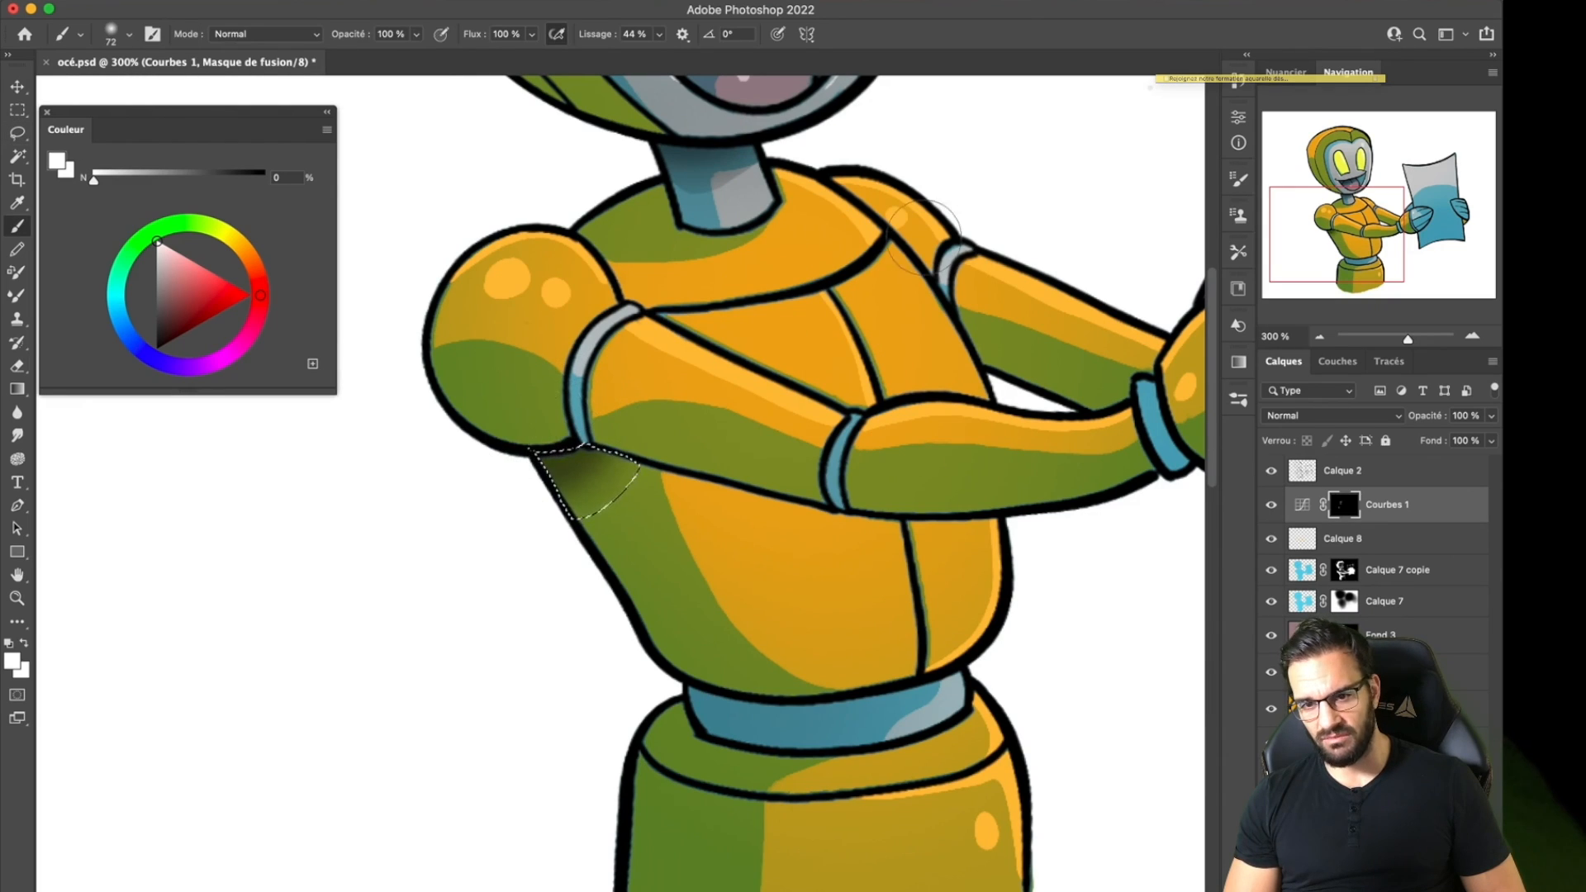
{"action": "key", "text": "super+d"}
{"action": "left_click_drag", "start_coordinate": [836, 369], "coordinate": [756, 195]}
{"action": "mouse_move", "coordinate": [484, 332]}
{"action": "left_mouse_down"}
{"action": "mouse_move", "coordinate": [547, 352]}
{"action": "mouse_move", "coordinate": [535, 312]}
{"action": "left_mouse_up"}
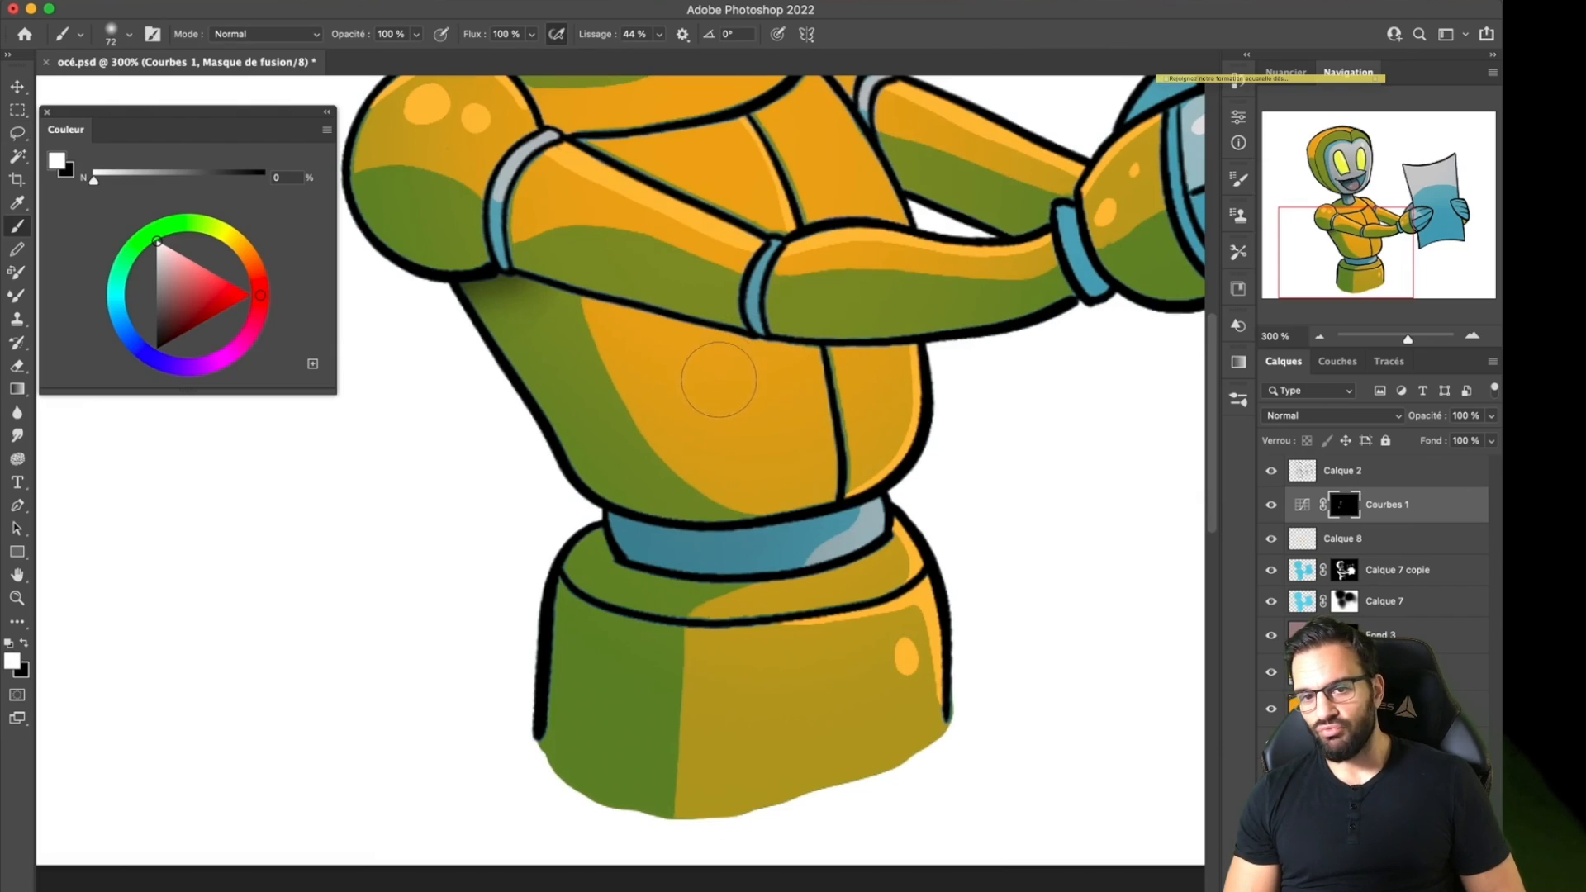
Lasso the upper band of the blue waist under the torso and airbrush a soft shadow, balancing it with white and black.
{"action": "key", "text": "l"}
{"action": "mouse_move", "coordinate": [610, 516]}
{"action": "left_mouse_down"}
{"action": "mouse_move", "coordinate": [665, 530]}
{"action": "mouse_move", "coordinate": [759, 536]}
{"action": "left_mouse_up"}
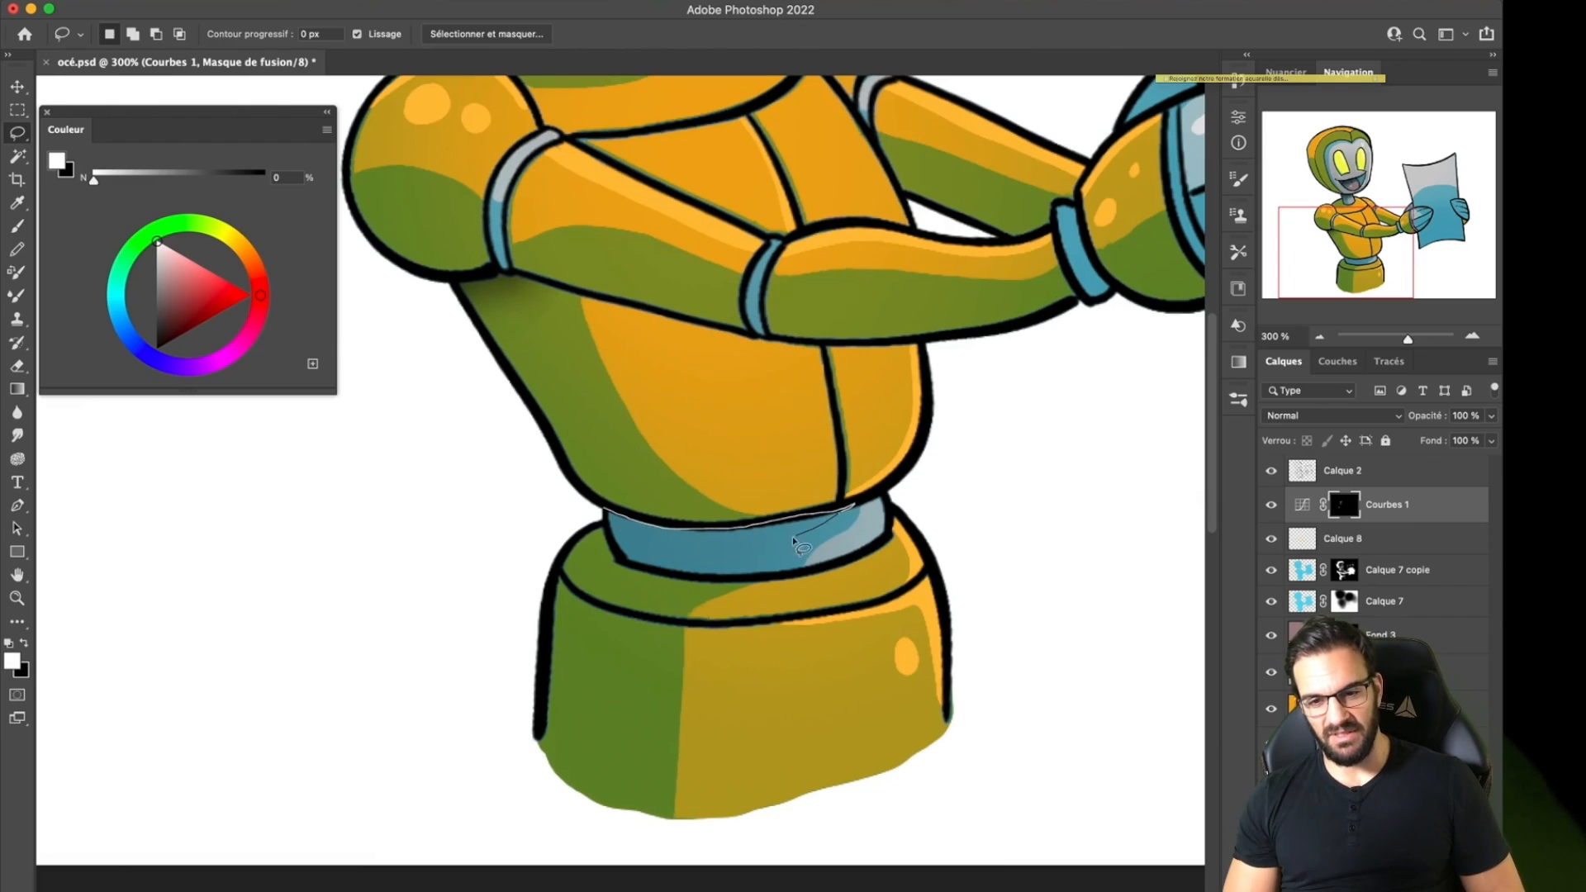
{"action": "left_click_drag", "start_coordinate": [612, 520], "coordinate": [609, 516]}
{"action": "key", "text": "b"}
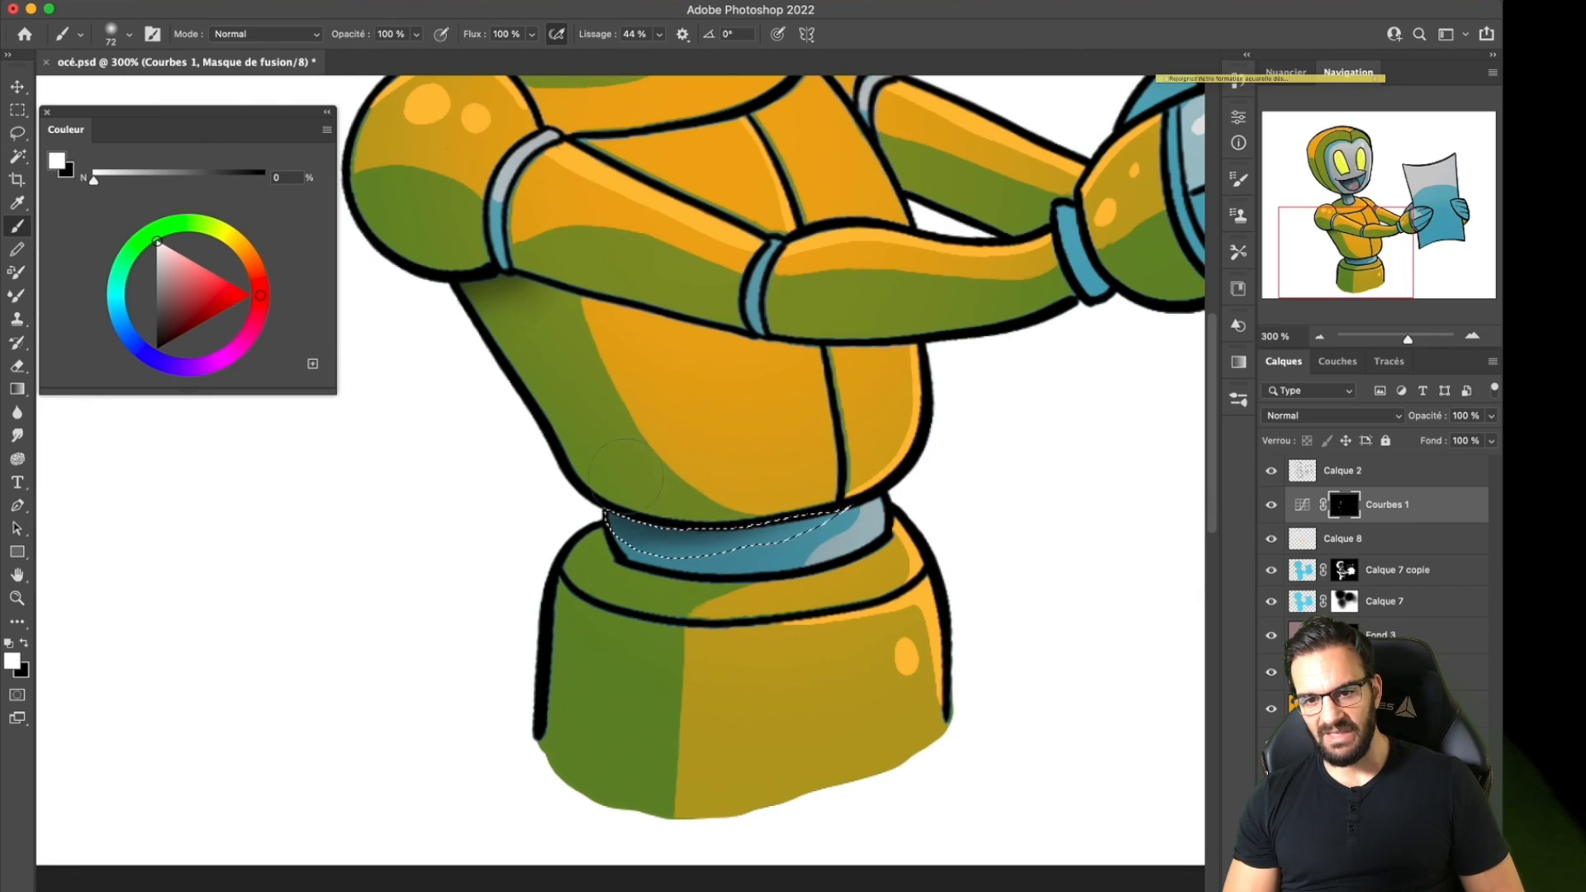
{"action": "key", "text": "x"}
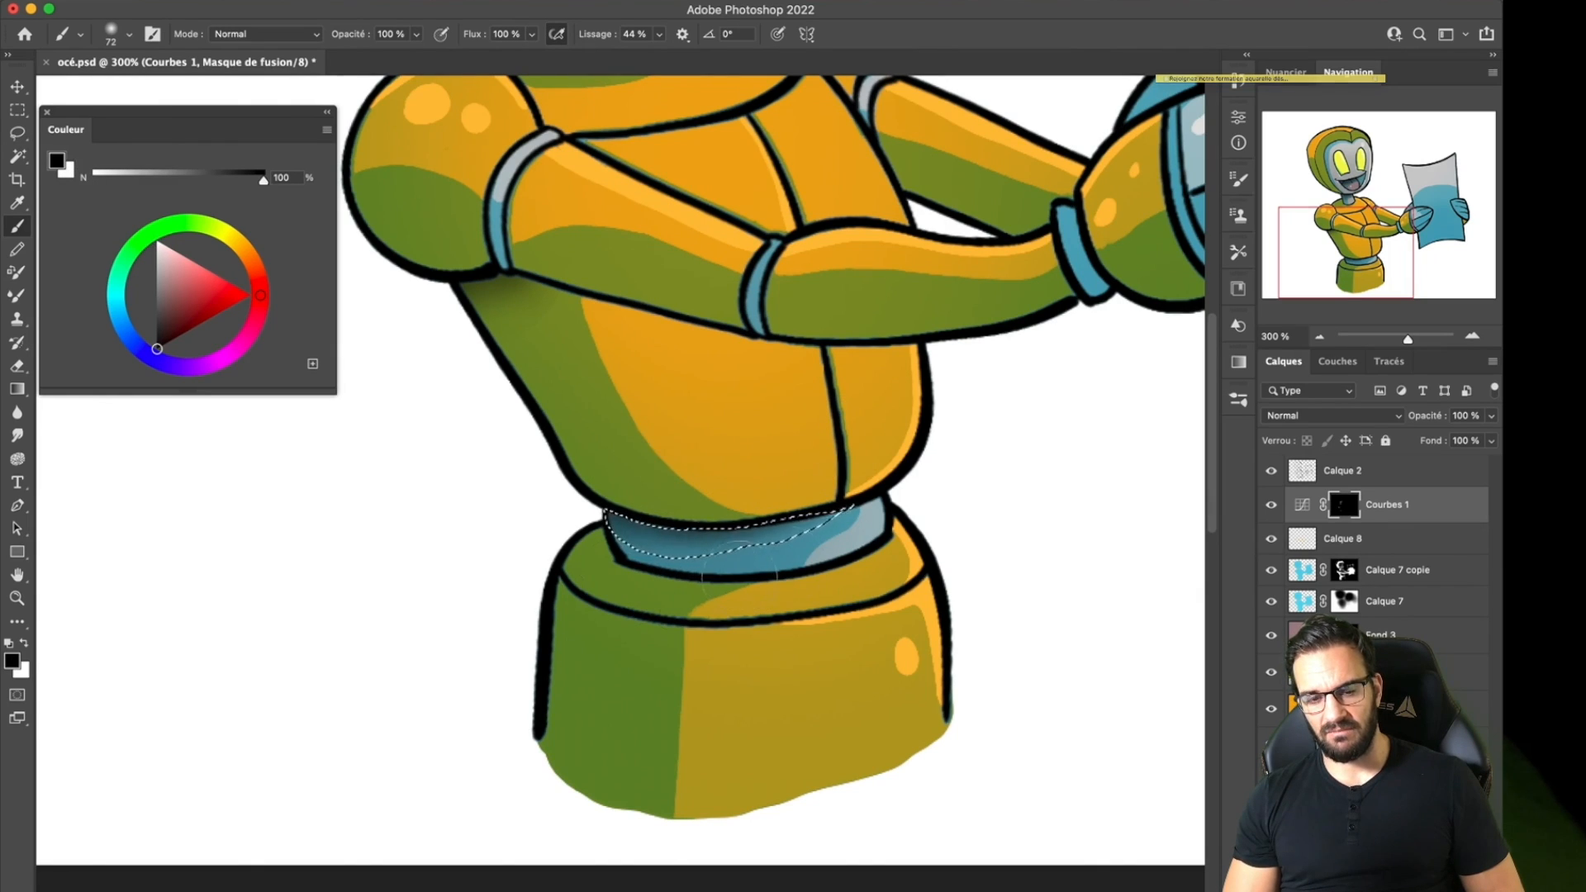
{"action": "key", "text": "x"}
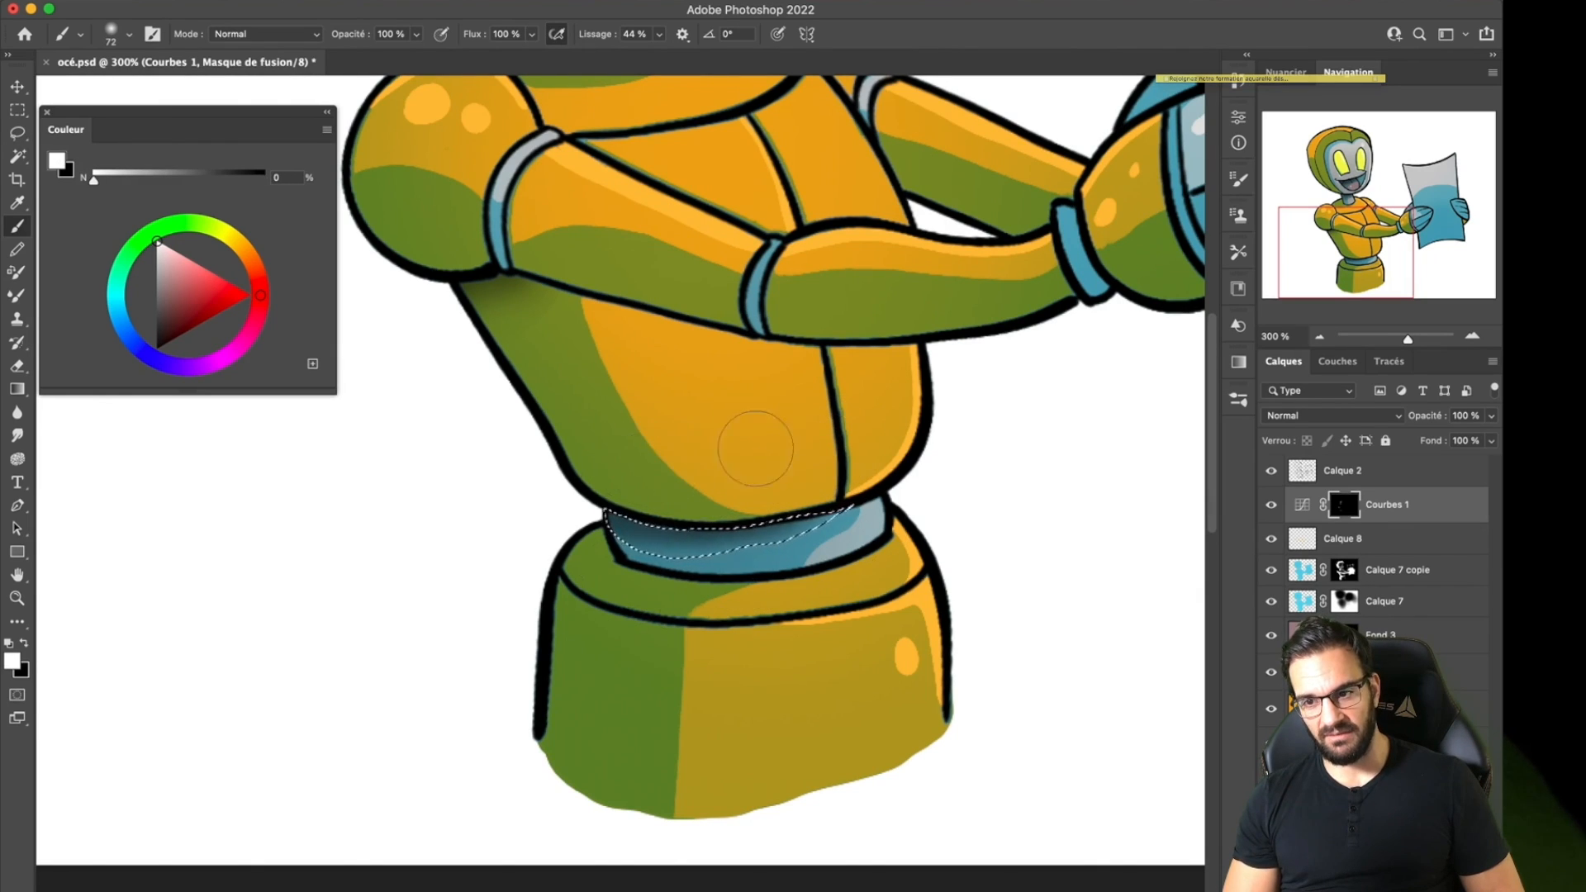
{"action": "left_click", "coordinate": [769, 436], "text": "alt"}
{"action": "left_click", "coordinate": [801, 425], "text": "alt"}
Lasso a crescent on the paper beneath the near hand and airbrush the hand's soft cast shadow.
{"action": "left_click", "coordinate": [998, 360], "text": "super"}
{"action": "left_click", "coordinate": [997, 361], "text": "super"}
{"action": "left_click", "coordinate": [998, 360], "text": "super"}
{"action": "key", "text": "l"}
{"action": "mouse_move", "coordinate": [909, 333]}
{"action": "left_mouse_down"}
{"action": "mouse_move", "coordinate": [781, 470]}
{"action": "mouse_move", "coordinate": [913, 334]}
{"action": "left_mouse_up"}
{"action": "key", "text": "b"}
{"action": "left_click_drag", "start_coordinate": [792, 446], "coordinate": [876, 371]}
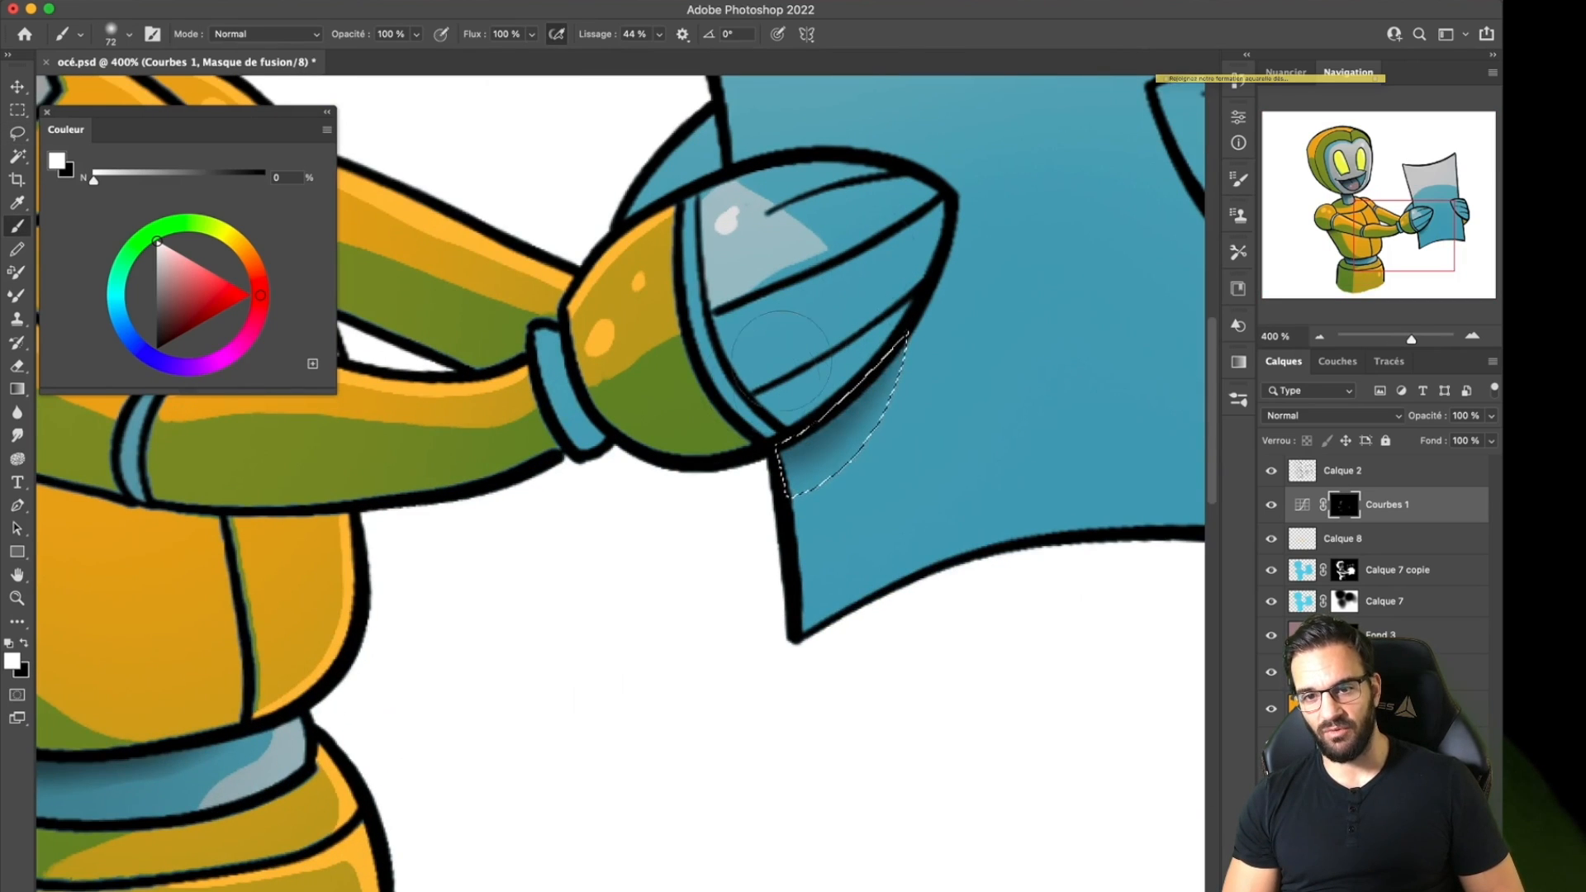
Lasso the paper area below the far hand and airbrush a soft cast shadow inside the selection.
{"action": "left_click_drag", "start_coordinate": [942, 311], "coordinate": [534, 451]}
{"action": "key", "text": "l"}
{"action": "left_click_drag", "start_coordinate": [817, 383], "coordinate": [825, 417]}
{"action": "left_click_drag", "start_coordinate": [934, 458], "coordinate": [931, 457]}
{"action": "key", "text": "b"}
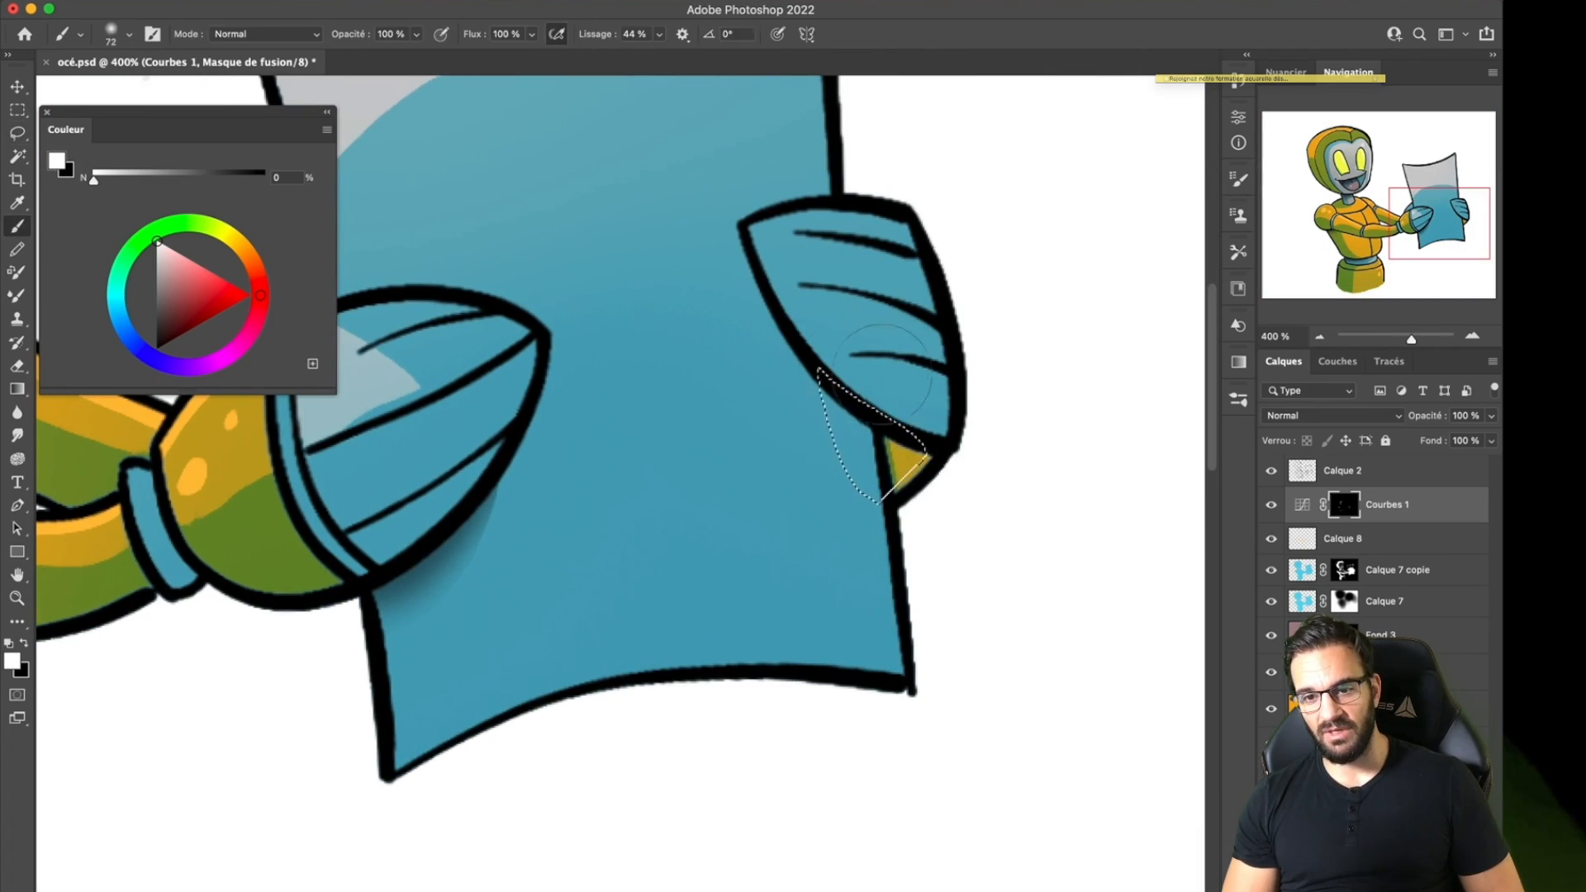
{"action": "key", "text": "x"}
{"action": "key", "text": "super+0"}
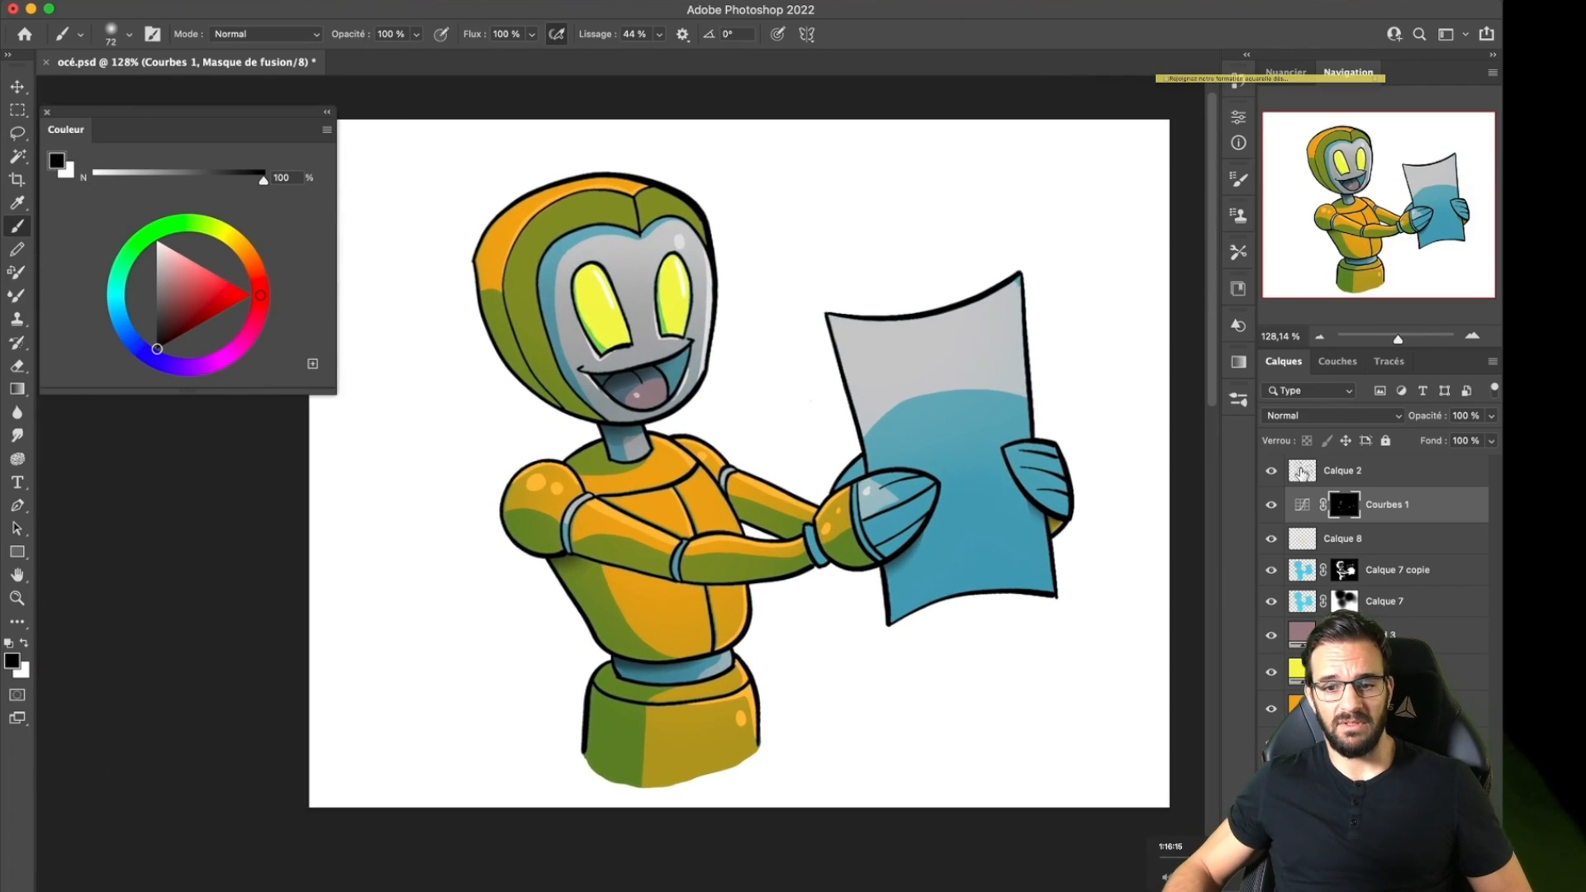
{"action": "left_click", "coordinate": [1301, 471]}
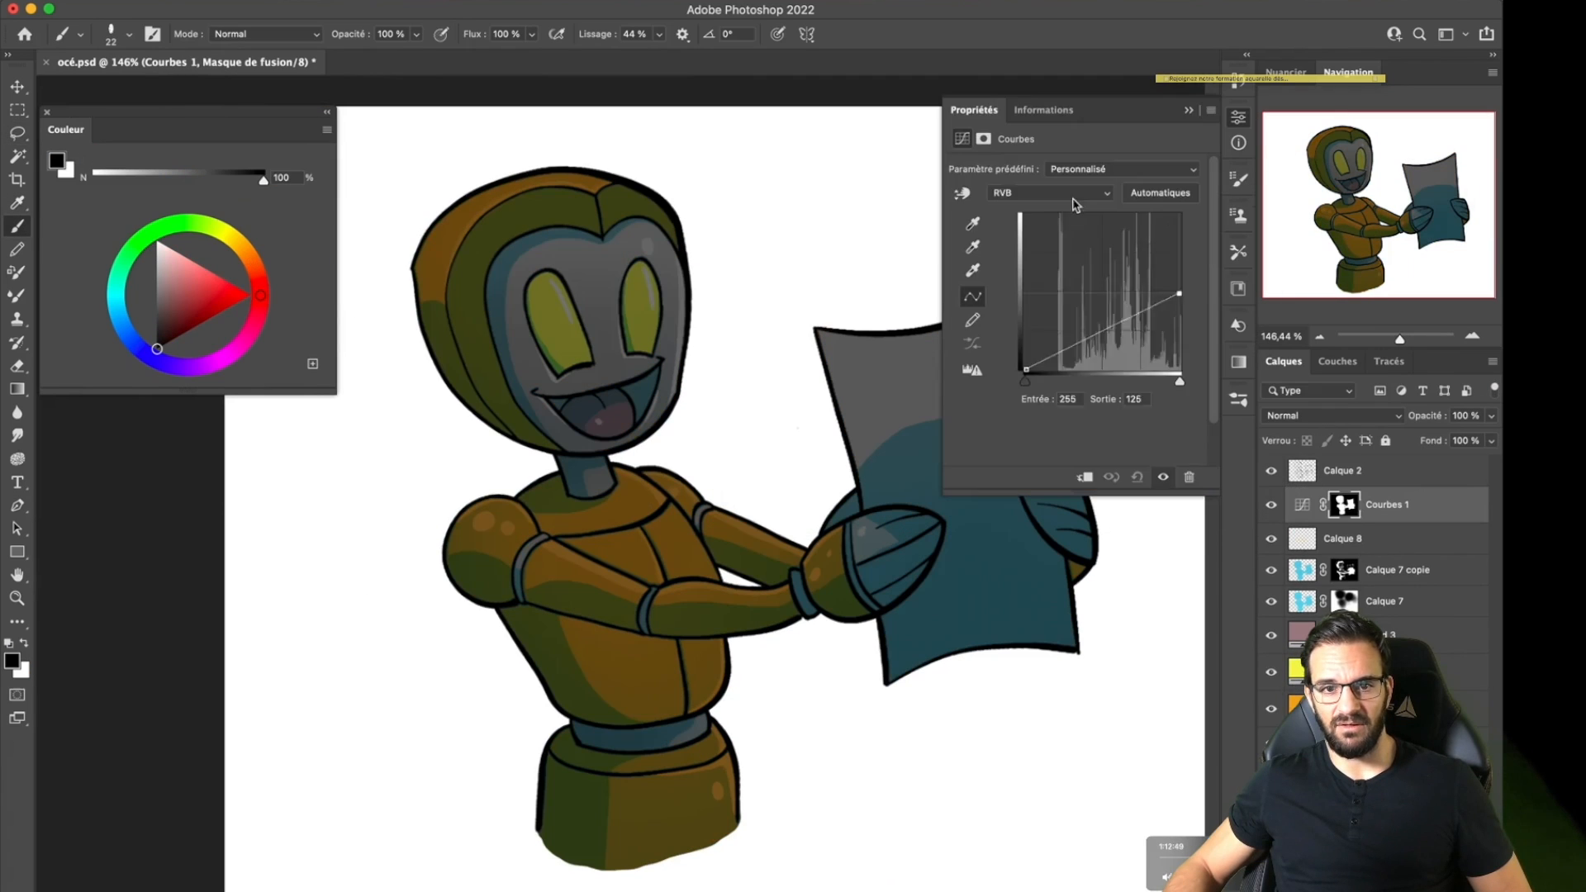
{"action": "left_click", "coordinate": [1347, 509]}
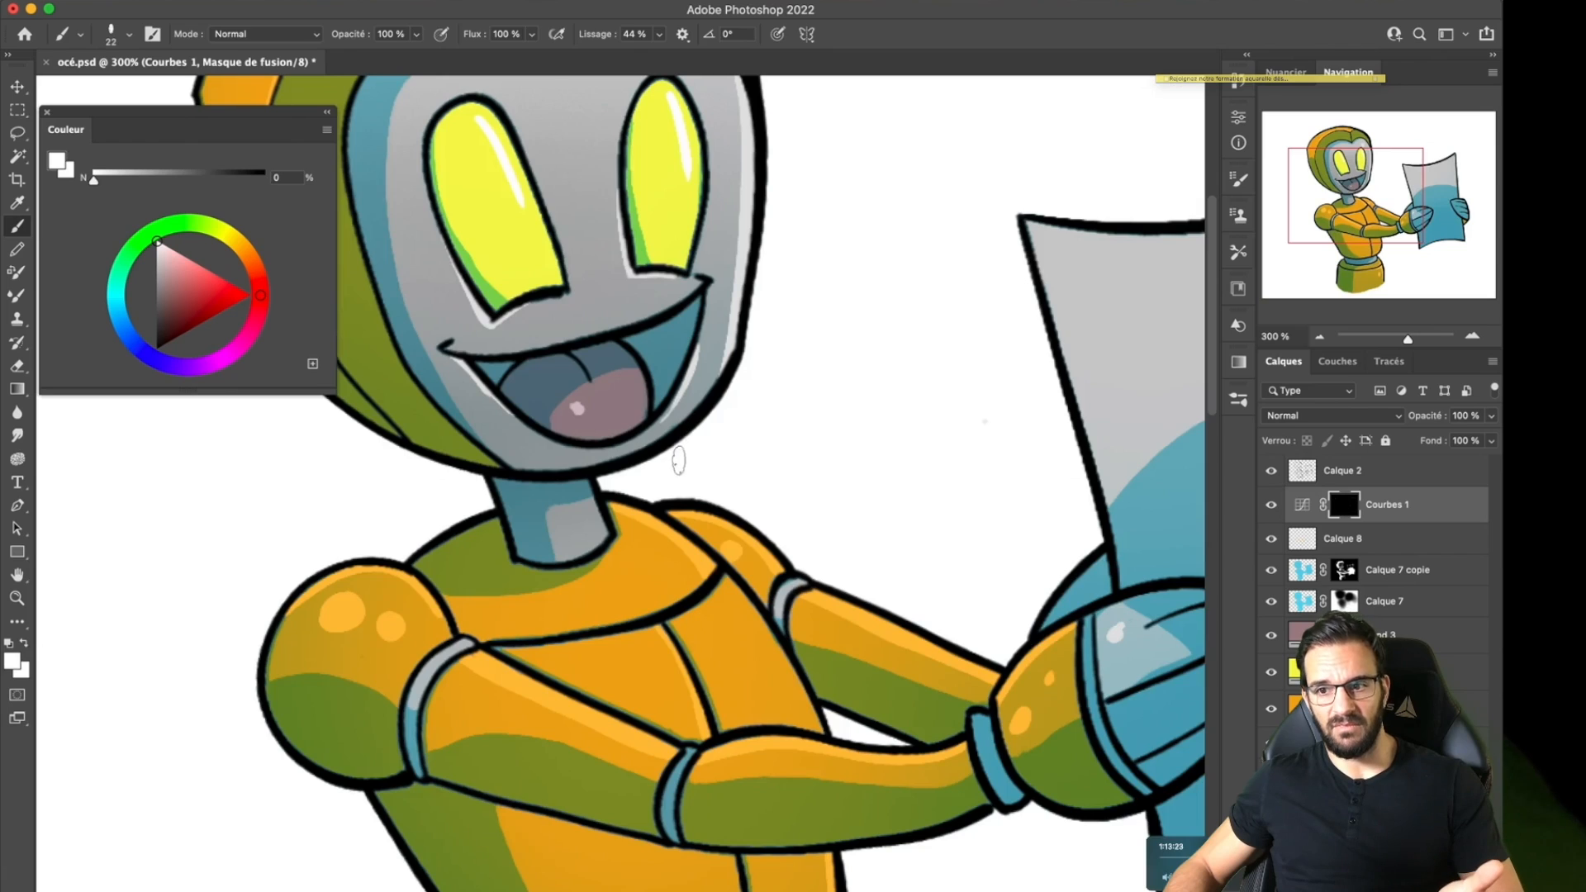
{"action": "left_click", "coordinate": [1238, 120]}
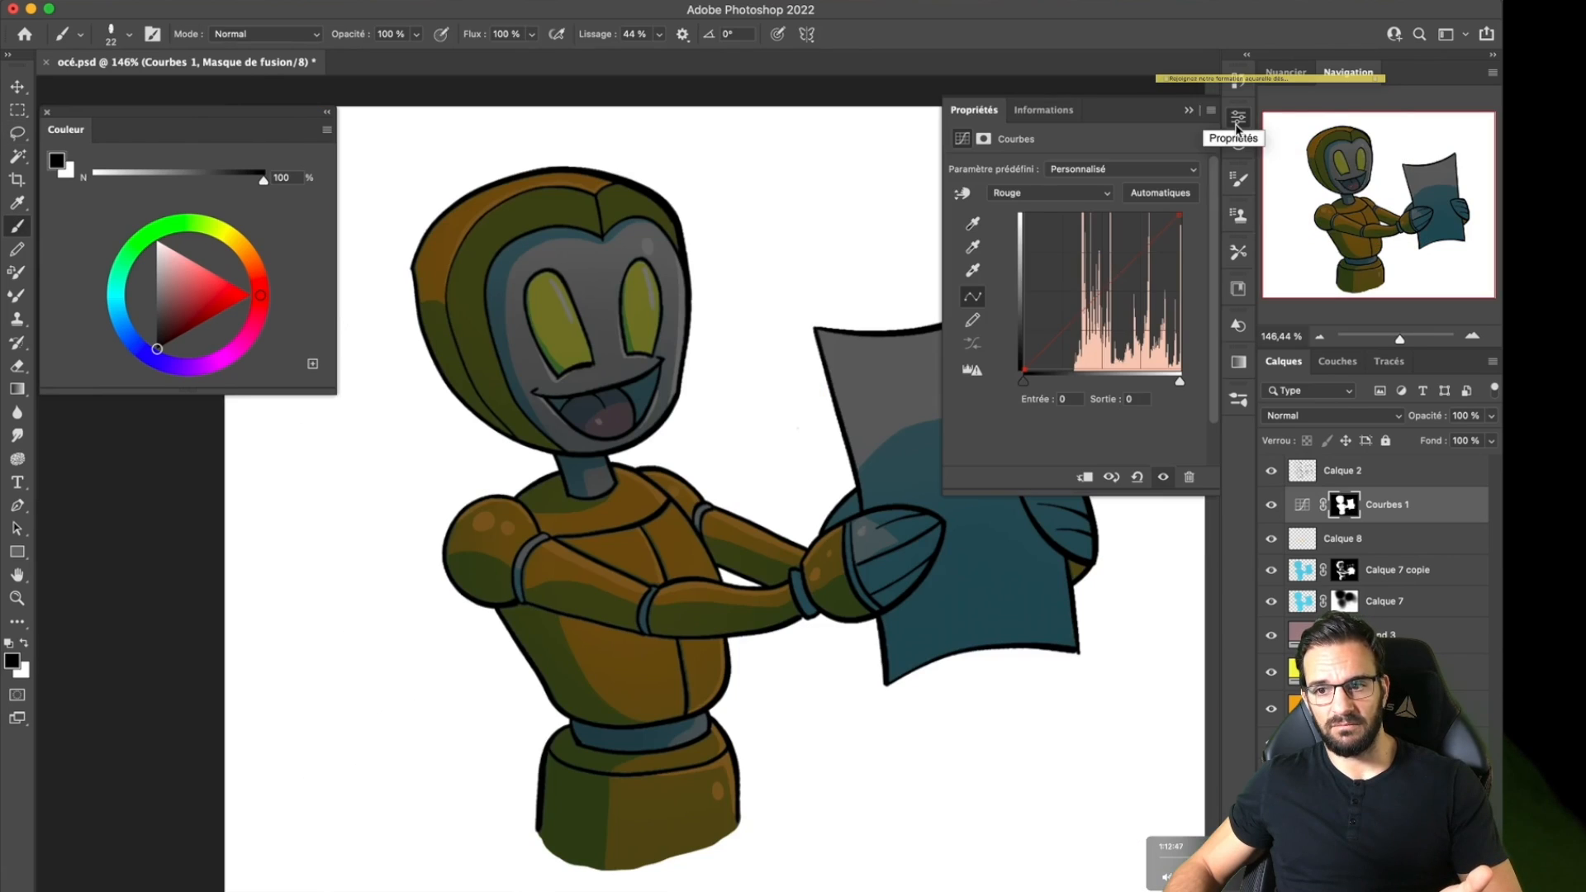
{"action": "left_click", "coordinate": [1238, 121]}
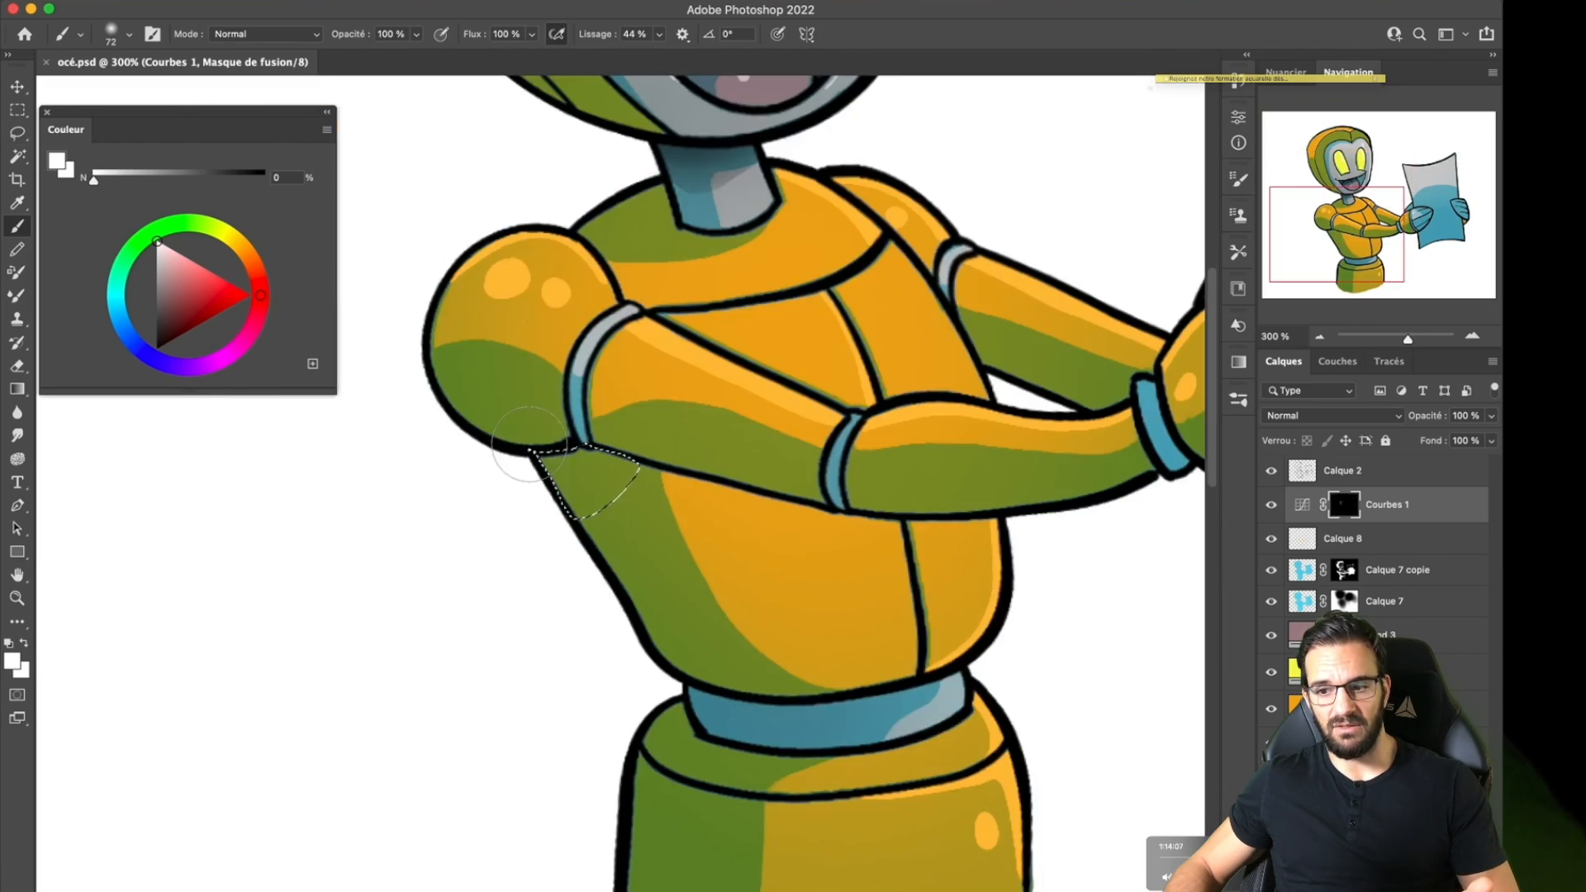
Airbrush the shadow on the torso below the near armpit and soften its edge with black on the mask.
{"action": "left_click_drag", "start_coordinate": [595, 483], "coordinate": [531, 420]}
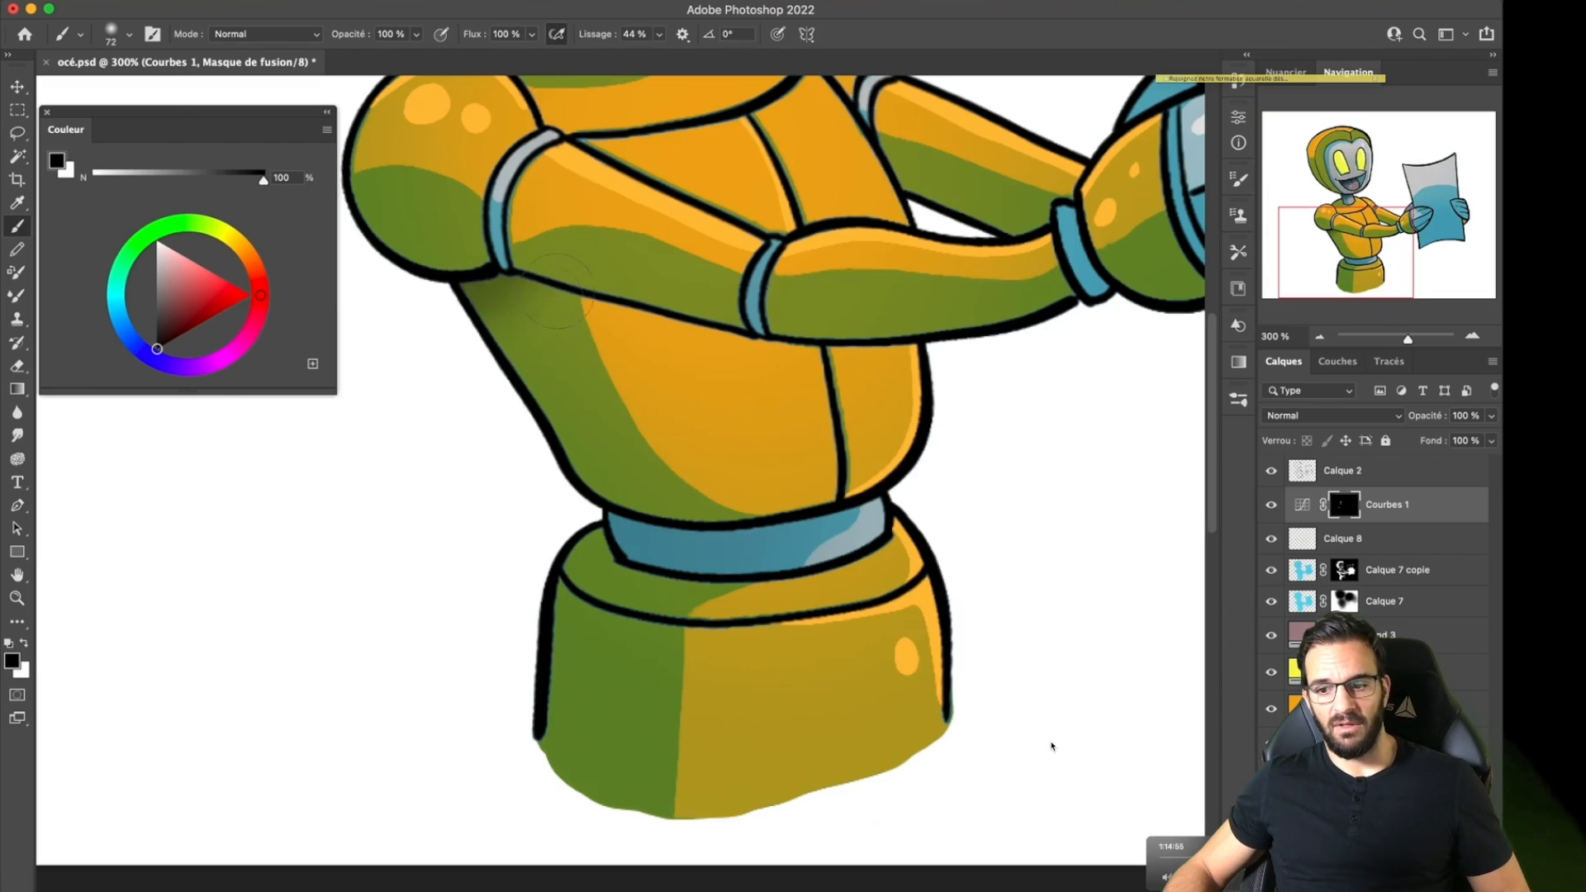
{"action": "left_click_drag", "start_coordinate": [506, 289], "coordinate": [488, 342]}
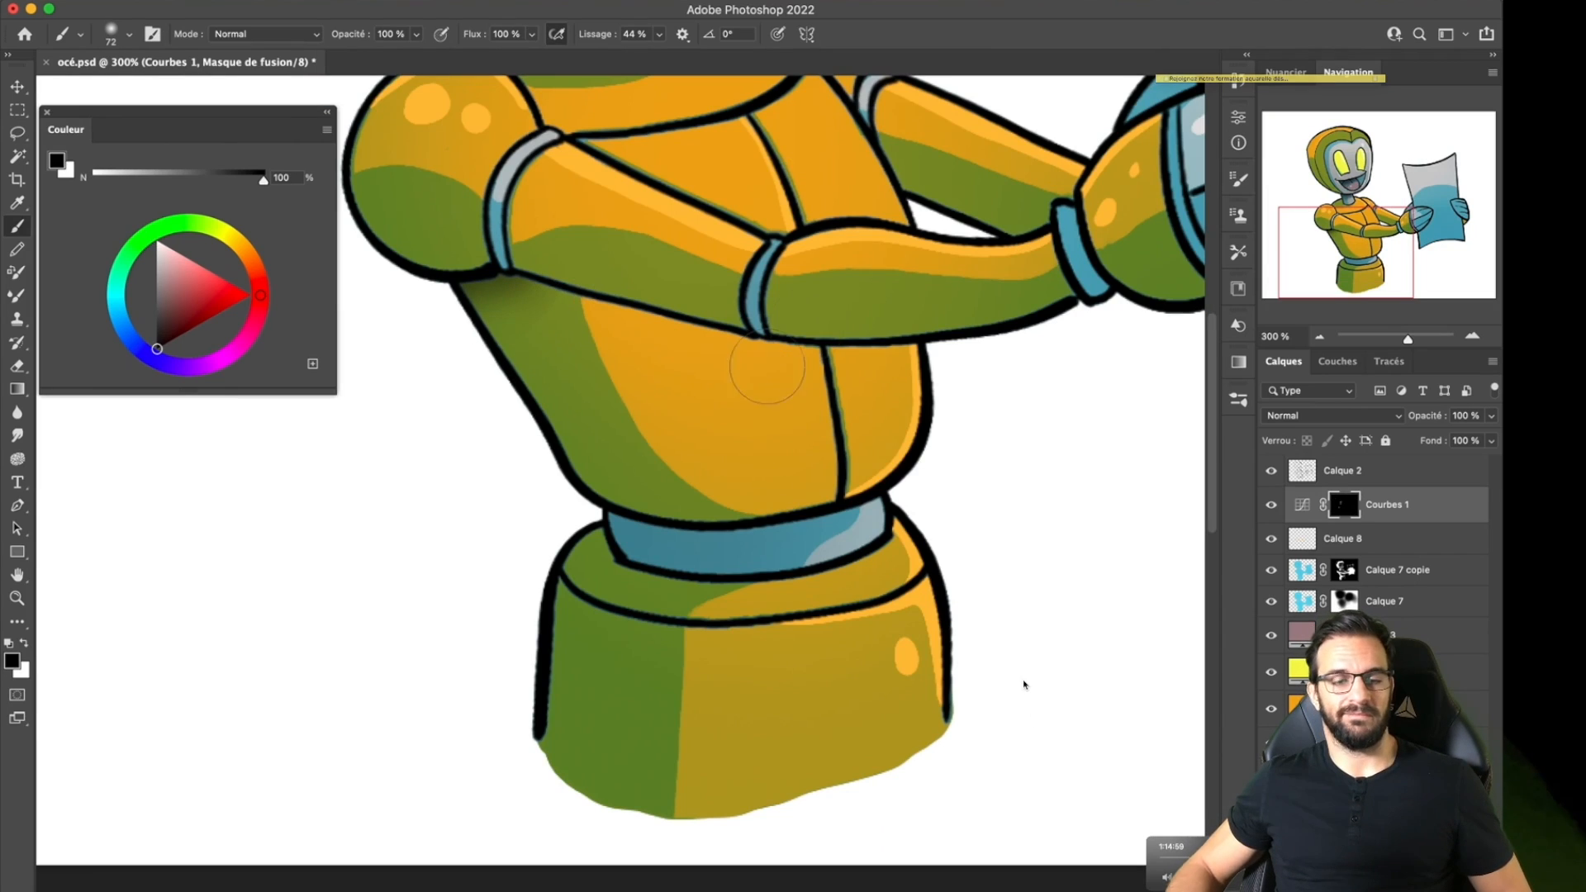
Outline the top of the blue waist joint, airbrush the torso's shadow with white, refine it with black, and deselect.
{"action": "key", "text": "x"}
{"action": "key", "text": "l"}
{"action": "left_click_drag", "start_coordinate": [659, 527], "coordinate": [831, 514]}
{"action": "left_click_drag", "start_coordinate": [709, 565], "coordinate": [706, 561]}
{"action": "key", "text": "b"}
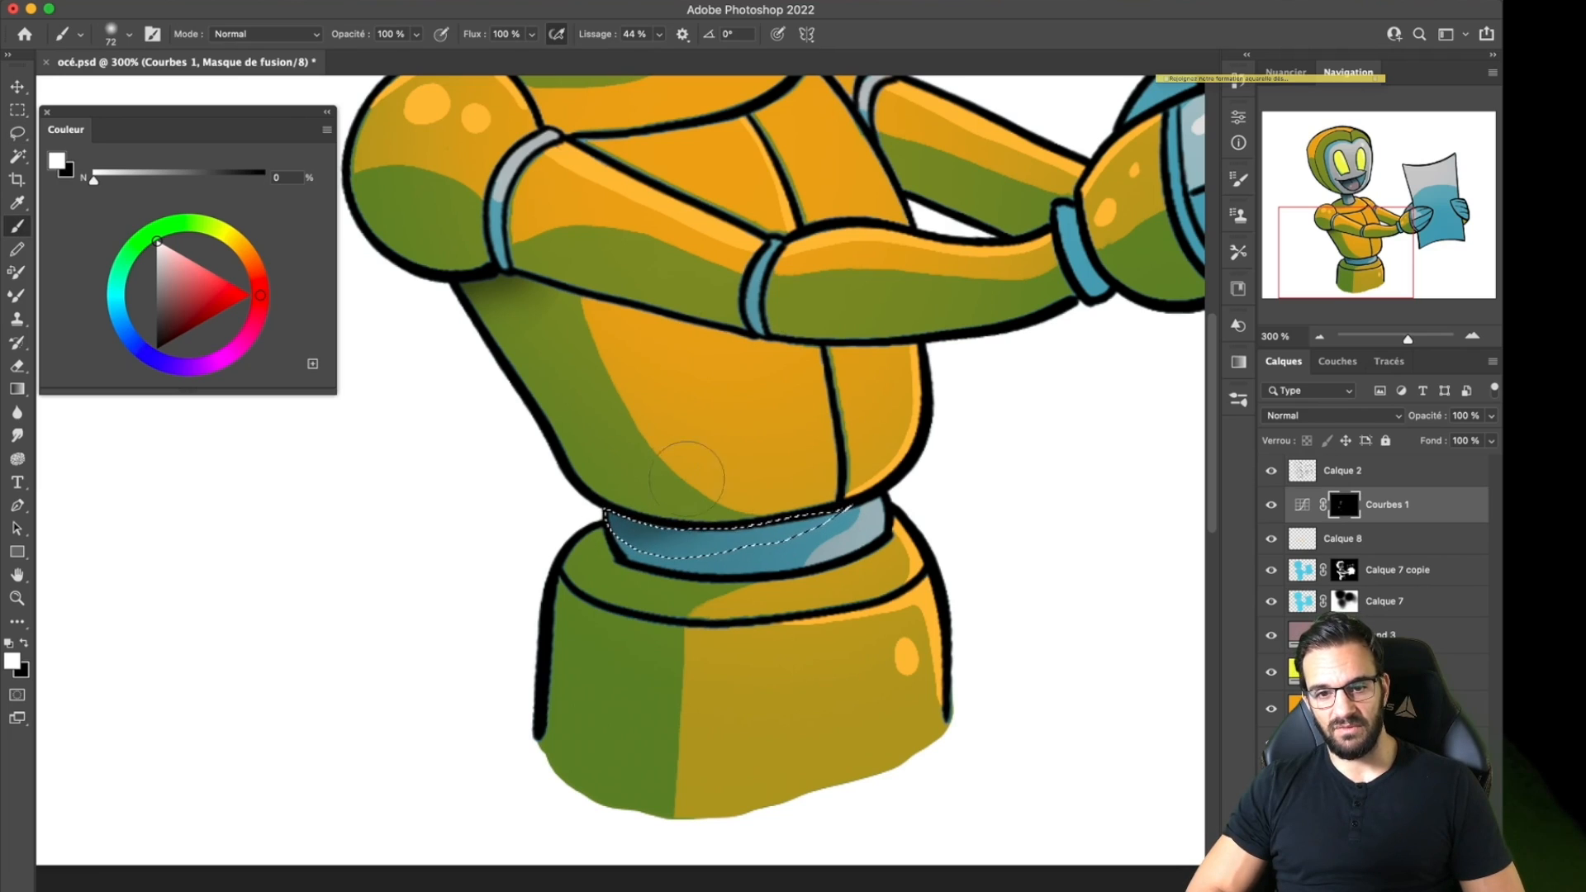
{"action": "key", "text": "x"}
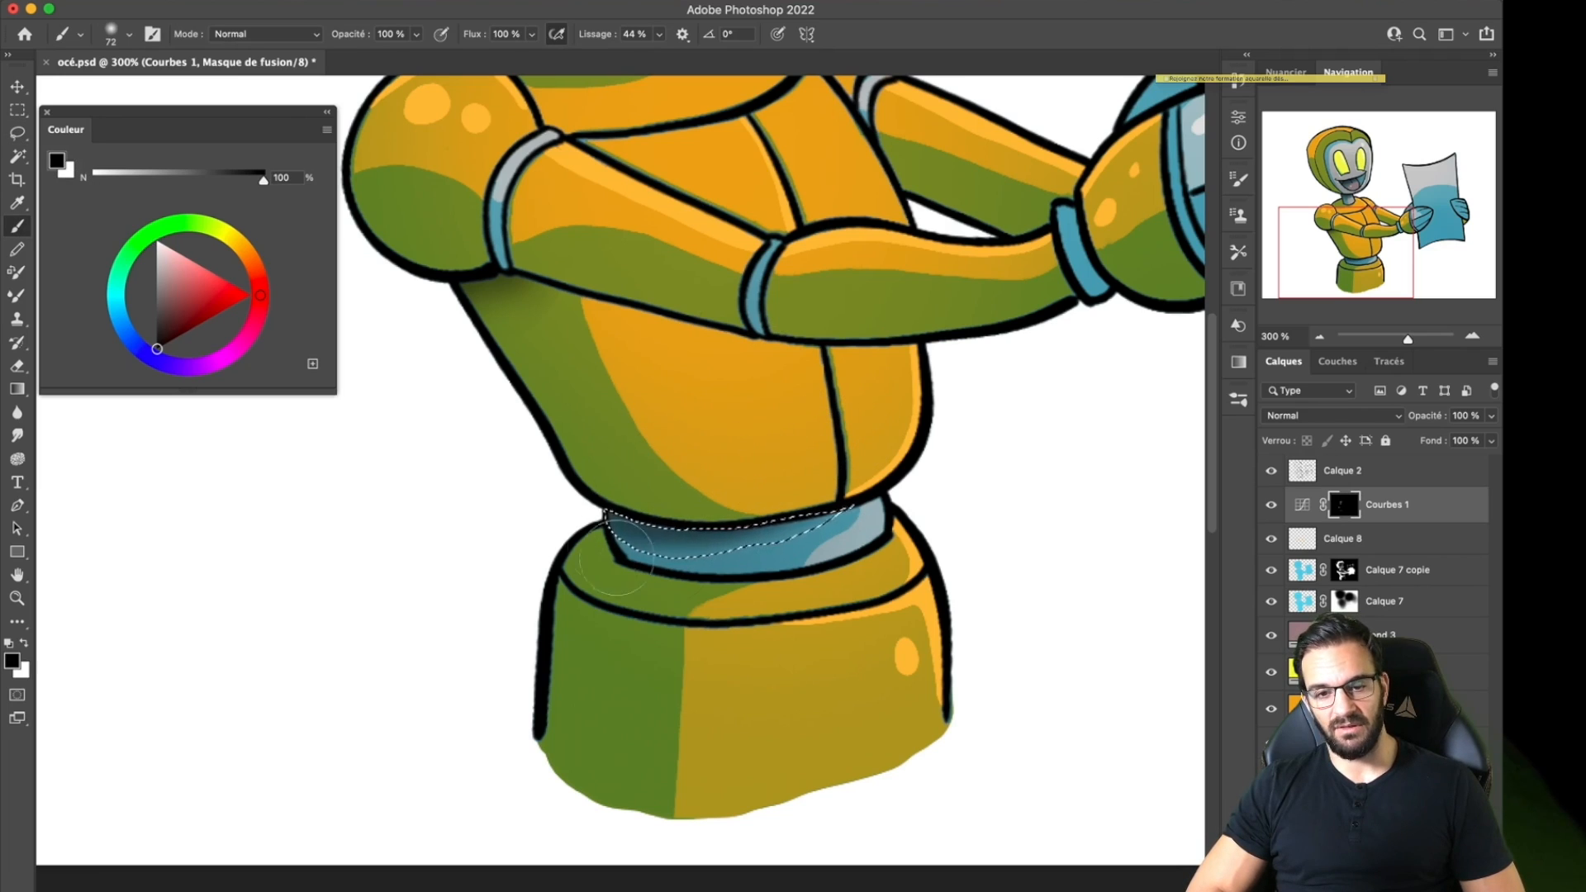
{"action": "key", "text": "x"}
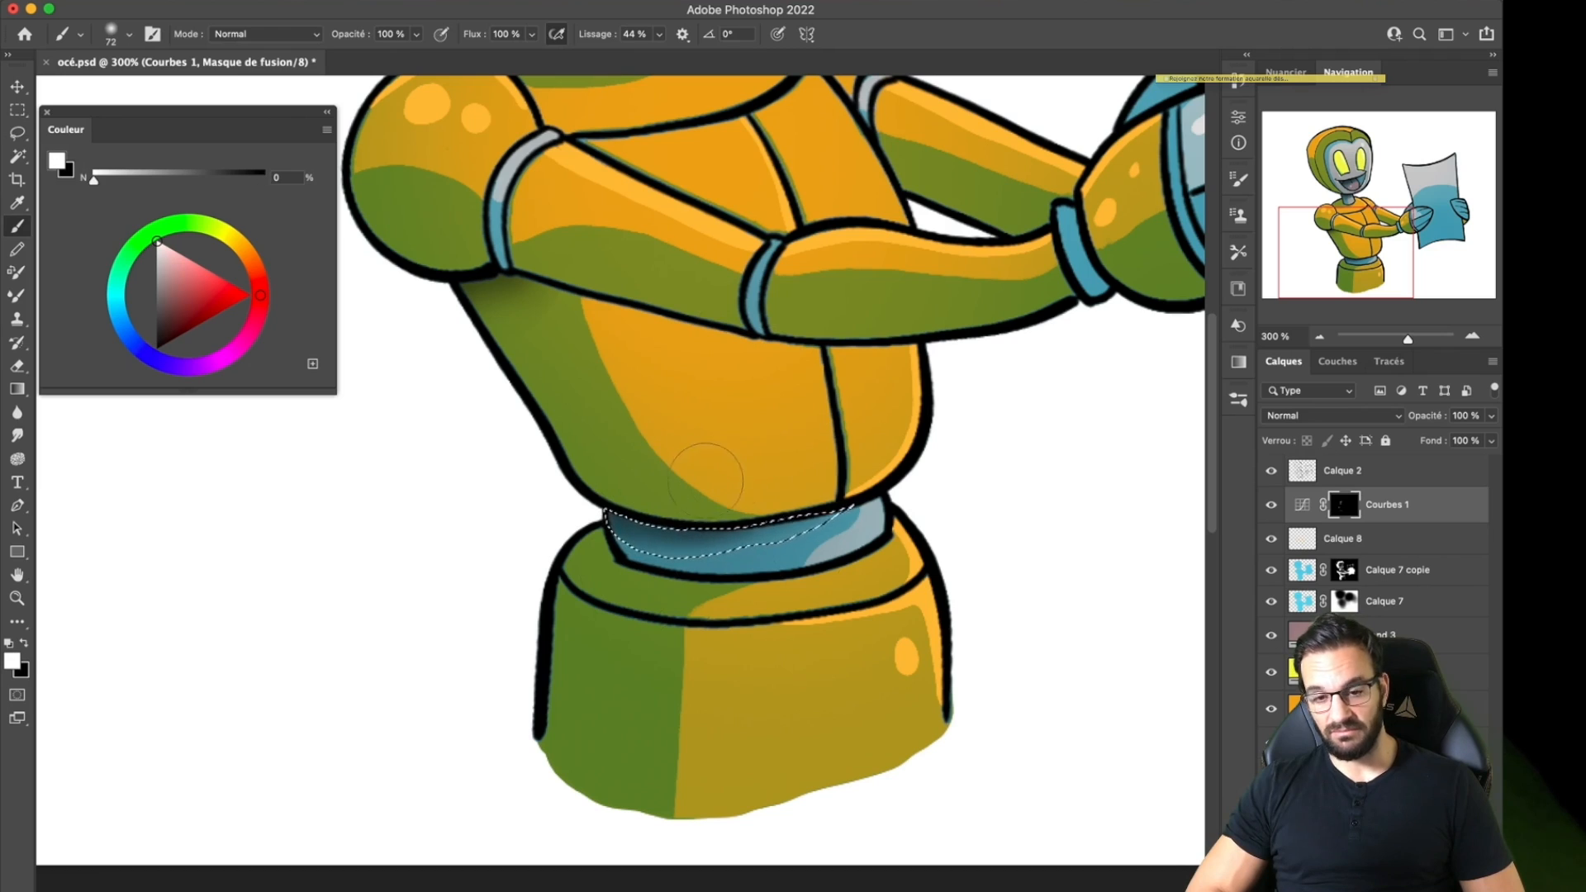
{"action": "key", "text": "super+d"}
Select a crescent of the paper under the near hand and paint its soft contact shadow.
{"action": "left_click_drag", "start_coordinate": [791, 427], "coordinate": [709, 426]}
{"action": "left_click_drag", "start_coordinate": [947, 306], "coordinate": [1065, 305]}
{"action": "key", "text": "l"}
{"action": "mouse_move", "coordinate": [906, 333]}
{"action": "left_mouse_down"}
{"action": "mouse_move", "coordinate": [868, 439]}
{"action": "mouse_move", "coordinate": [822, 421]}
{"action": "mouse_move", "coordinate": [907, 333]}
{"action": "mouse_move", "coordinate": [805, 409]}
{"action": "mouse_move", "coordinate": [859, 363]}
{"action": "mouse_move", "coordinate": [413, 463]}
{"action": "left_mouse_up"}
{"action": "key", "text": "b"}
Select the paper edge below the far hand, airbrush its contact shadow on the mask, and deselect.
{"action": "key", "text": "l"}
{"action": "left_click_drag", "start_coordinate": [817, 382], "coordinate": [882, 511]}
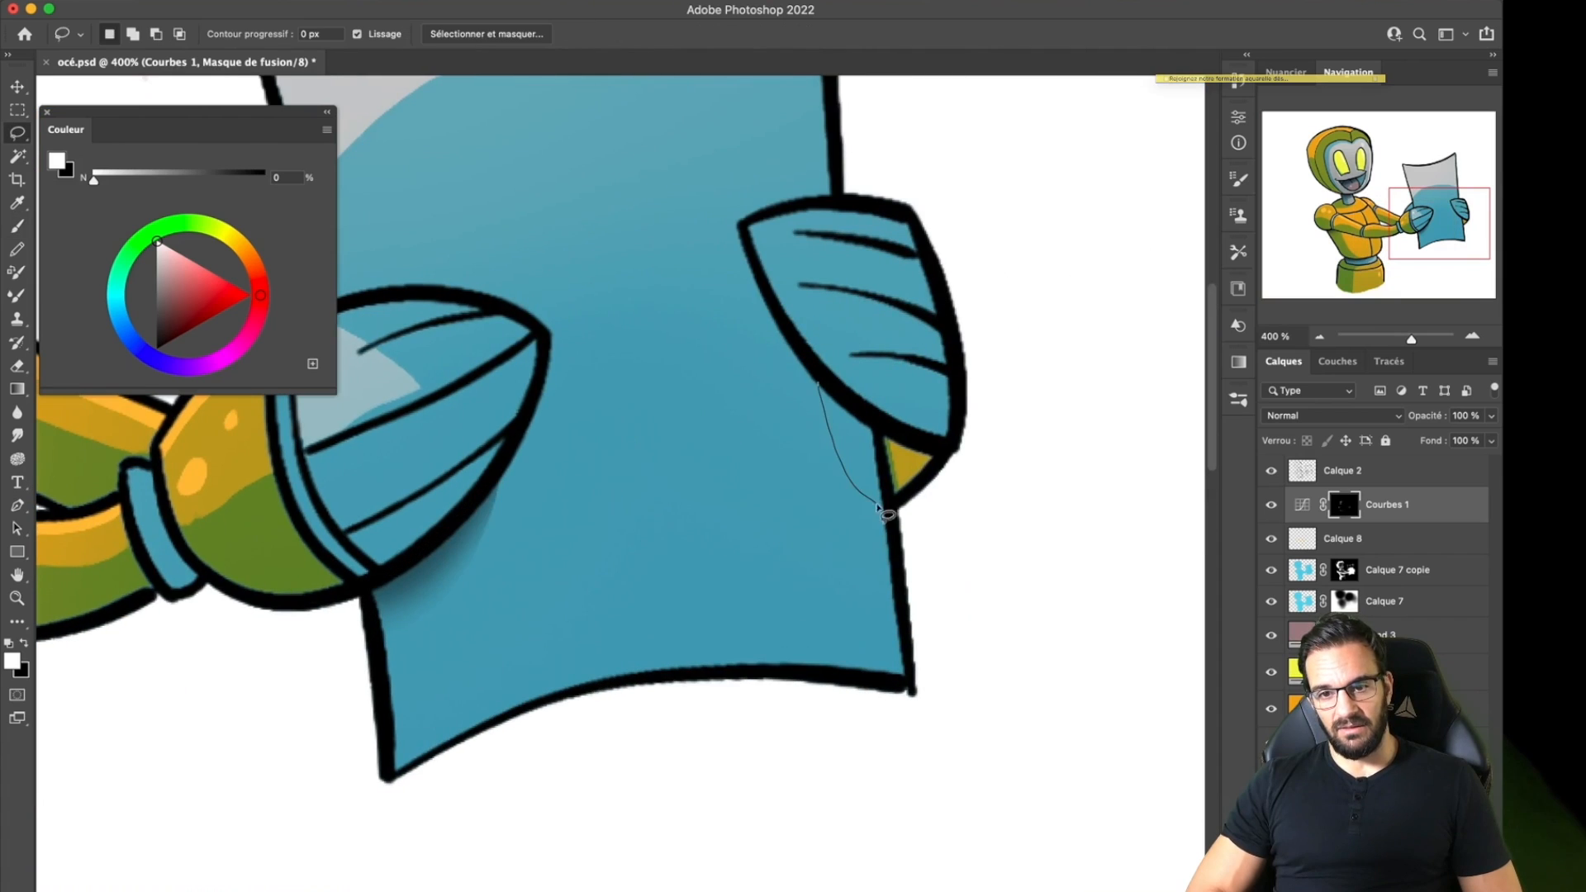
{"action": "left_click_drag", "start_coordinate": [821, 372], "coordinate": [818, 382]}
{"action": "key", "text": "b"}
{"action": "left_click_drag", "start_coordinate": [905, 392], "coordinate": [894, 403]}
{"action": "key", "text": "x"}
{"action": "key", "text": "super+d"}
{"action": "left_click_drag", "start_coordinate": [895, 510], "coordinate": [775, 499]}
{"action": "left_click_drag", "start_coordinate": [661, 471], "coordinate": [705, 471]}
{"action": "left_click_drag", "start_coordinate": [764, 398], "coordinate": [840, 398]}
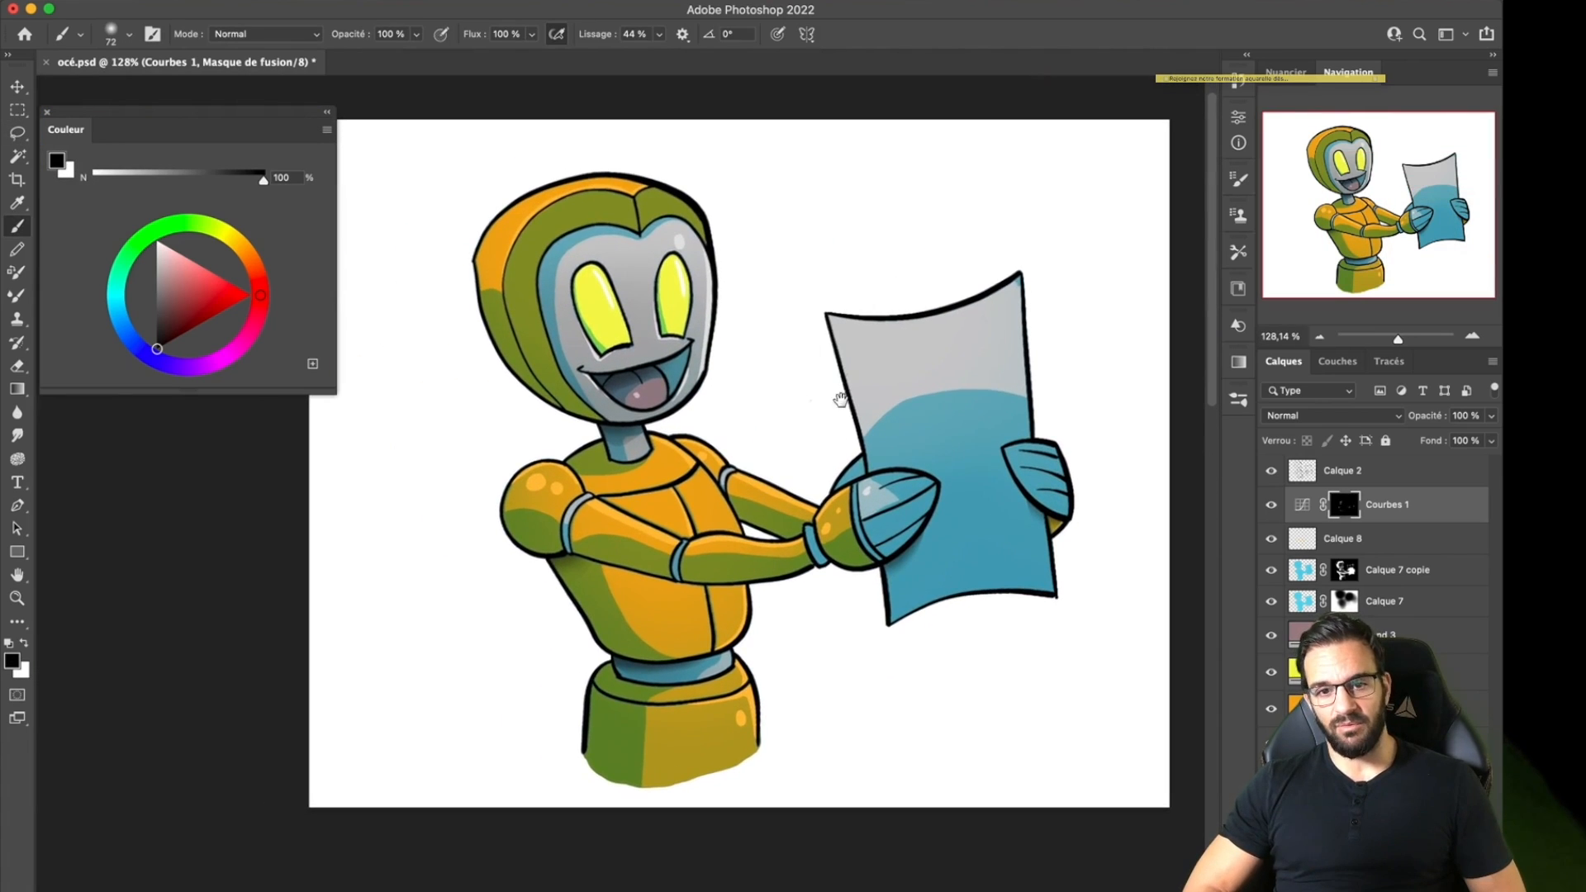
Create a merged copy of the visible artwork above Calque 2 and warp it with Fluidité, pushing the base outward with an 812 brush.
{"action": "left_click", "coordinate": [1312, 473]}
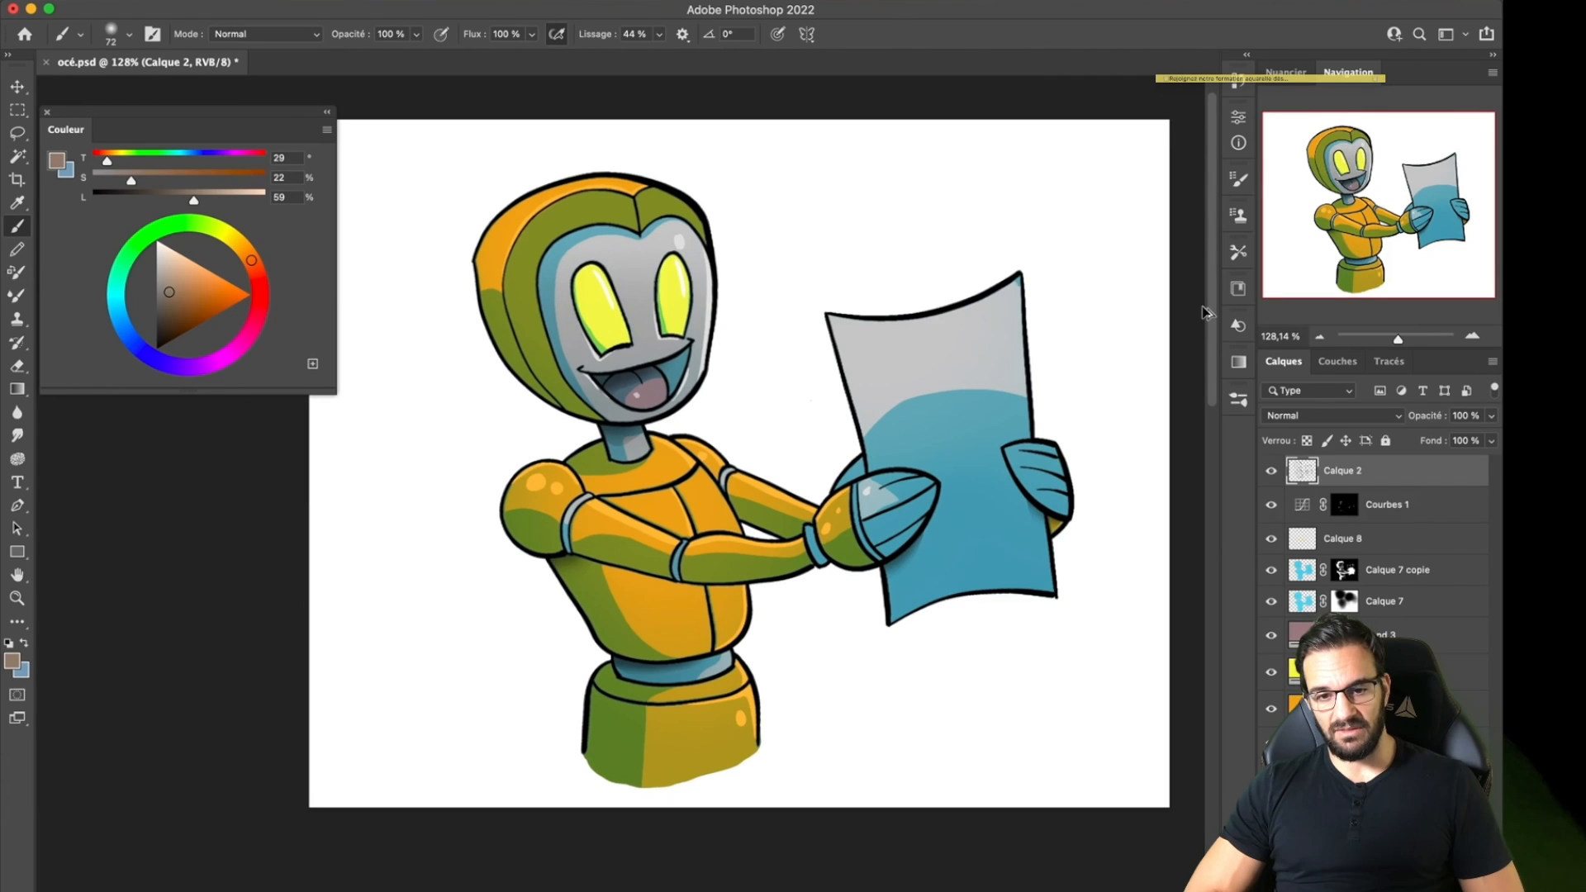
{"action": "key", "text": "alt+shift+super+n"}
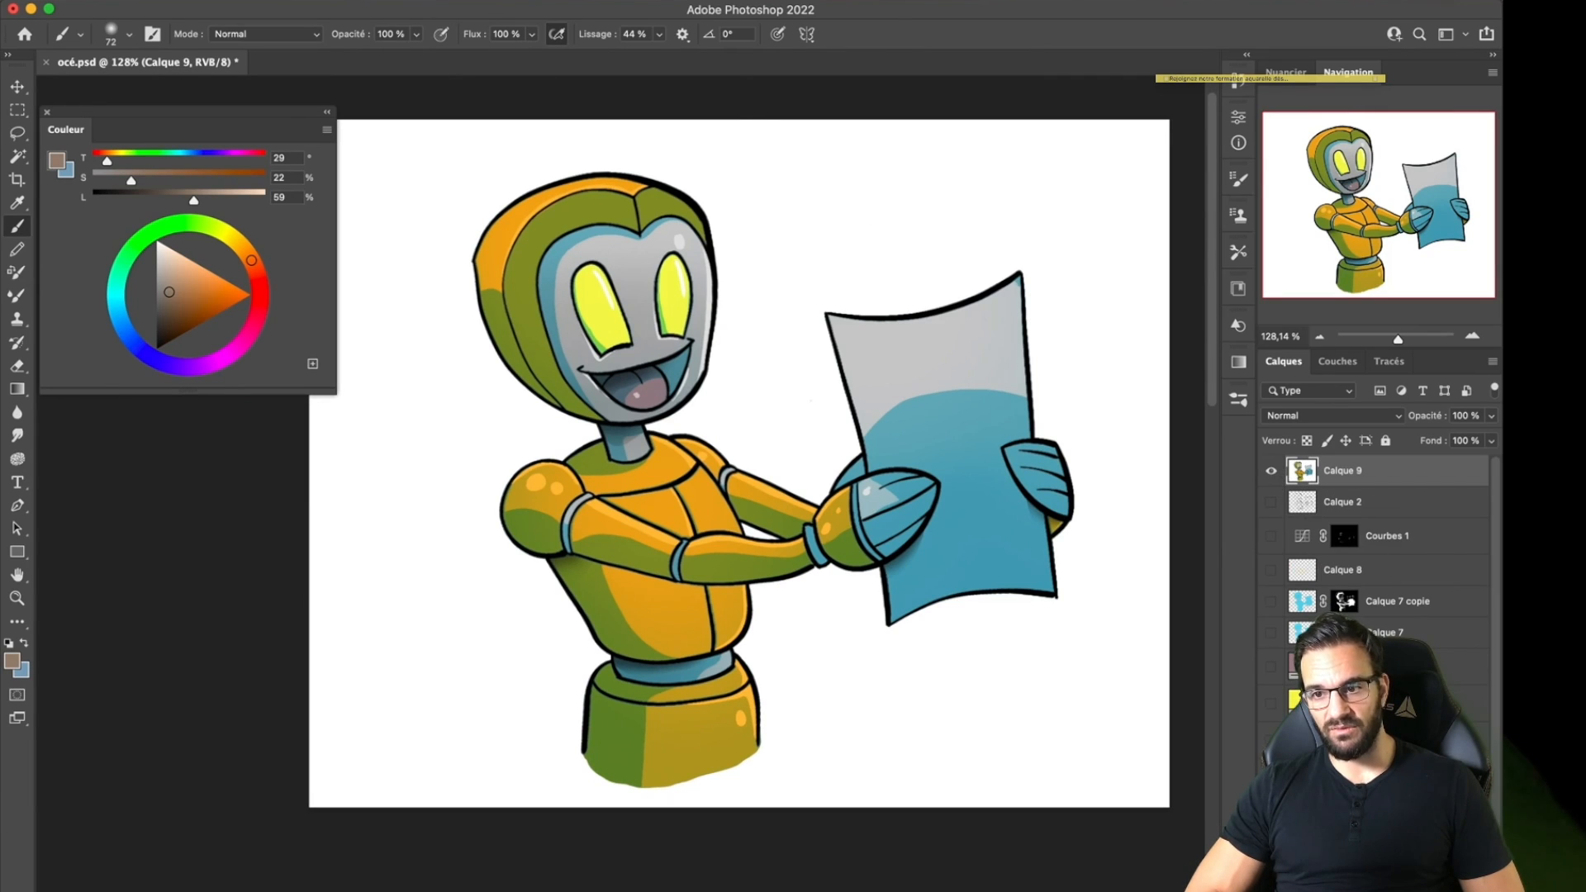
{"action": "left_click", "coordinate": [469, 1]}
{"action": "left_click", "coordinate": [528, 153]}
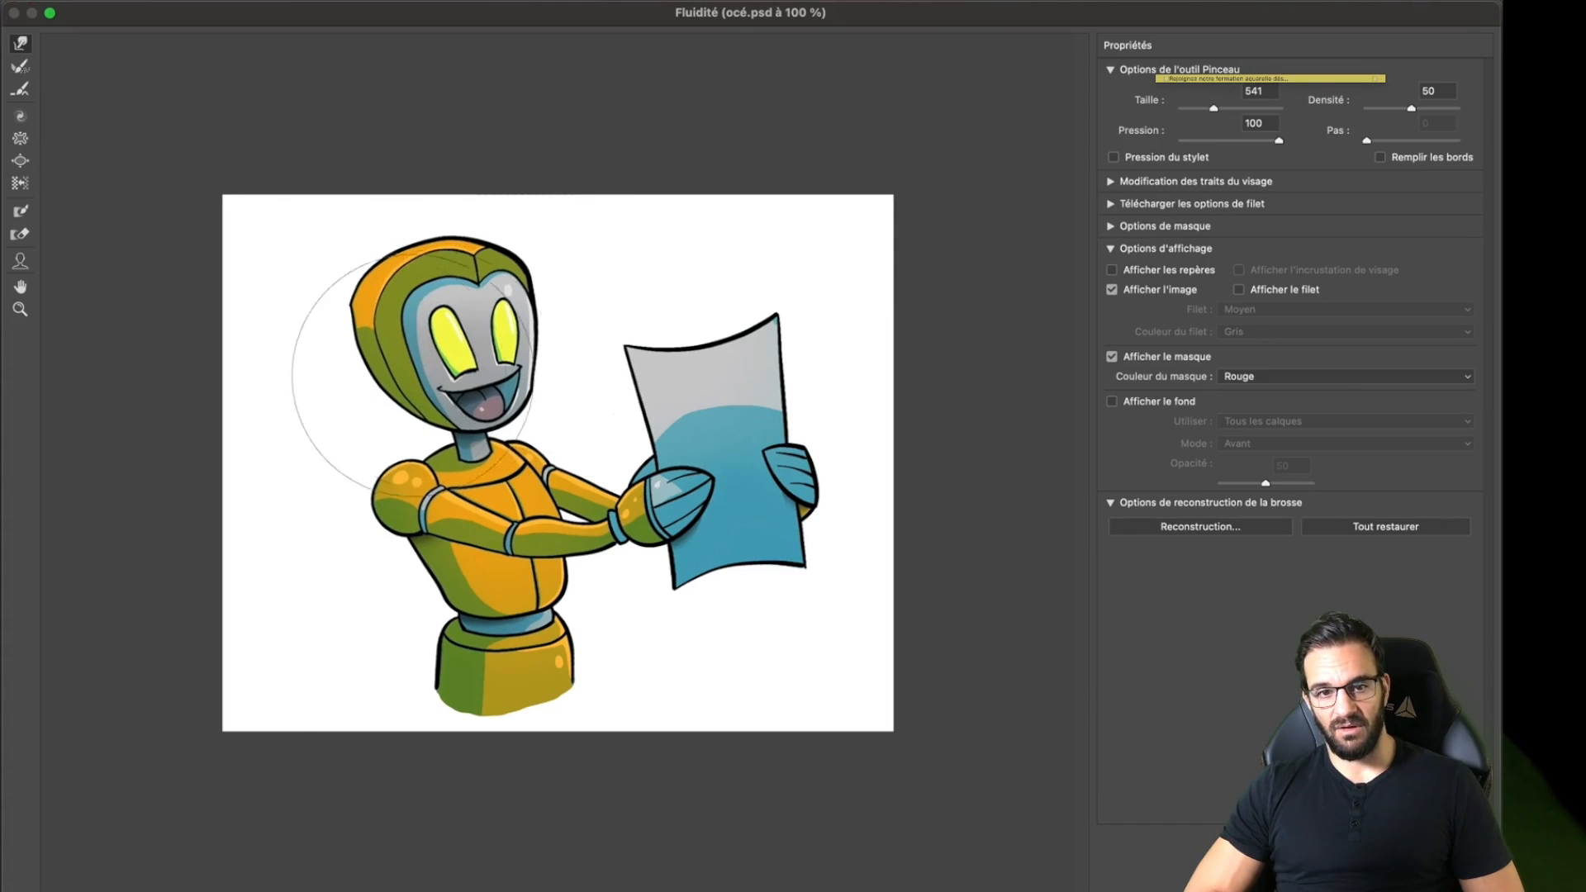
{"action": "mouse_move", "coordinate": [669, 467]}
{"action": "left_mouse_down"}
{"action": "mouse_move", "coordinate": [649, 483]}
{"action": "mouse_move", "coordinate": [648, 436]}
{"action": "mouse_move", "coordinate": [583, 462]}
{"action": "left_mouse_up"}
{"action": "key", "text": "super+z"}
{"action": "key", "text": "bracketright"}
{"action": "left_click_drag", "start_coordinate": [433, 641], "coordinate": [421, 634]}
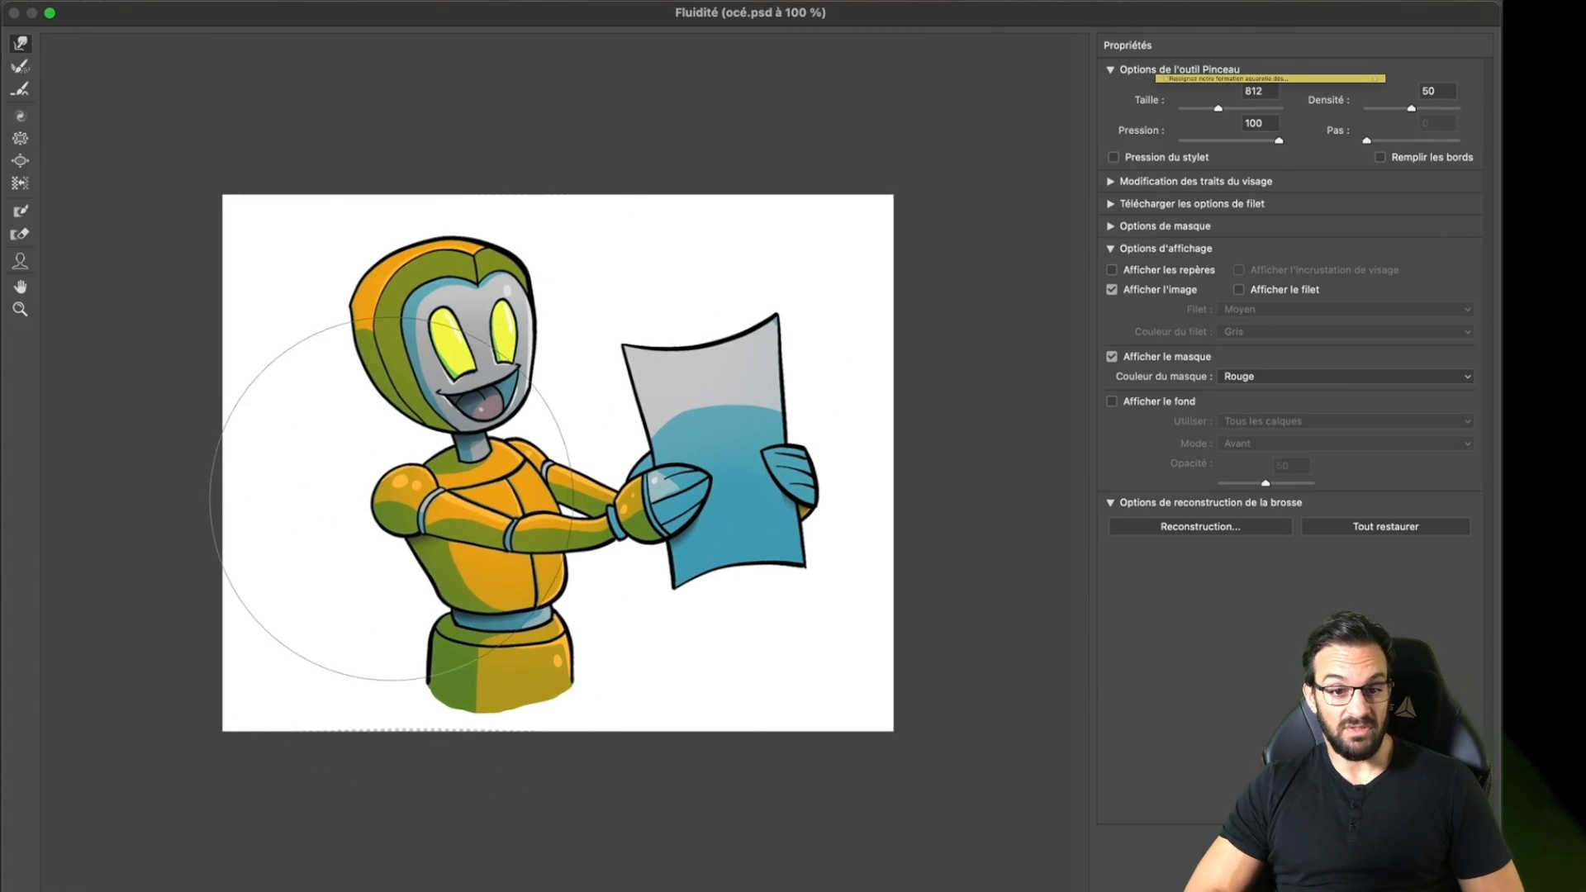
{"action": "key", "text": "Return"}
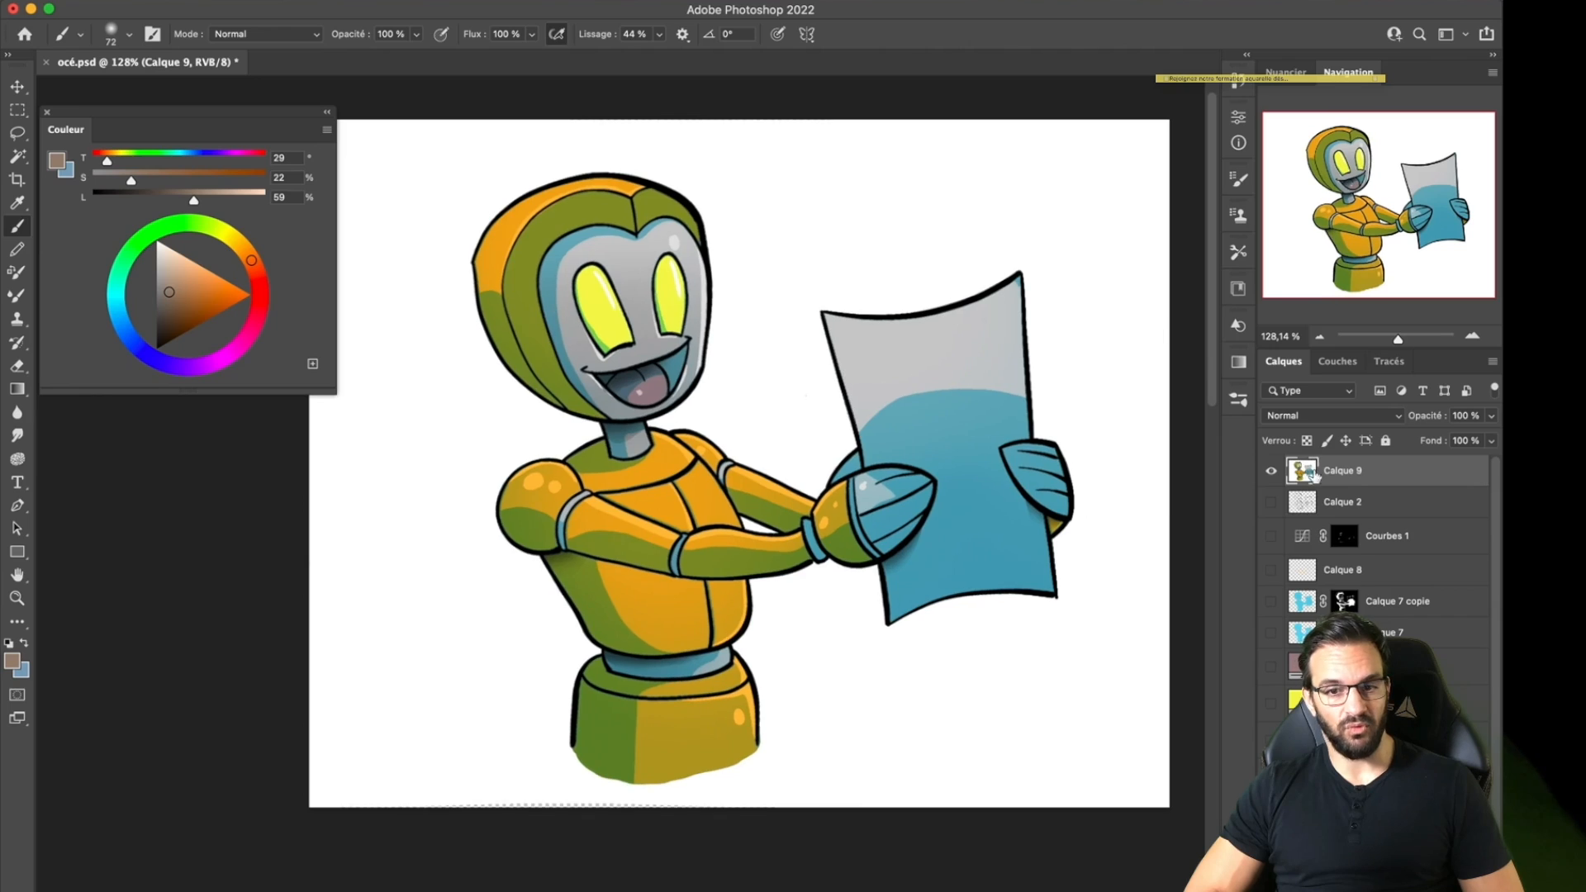
Add an empty layer above the merged artwork, choose the Encrage brush, and set the painting color to black.
{"action": "key", "text": "super+alt+shift+n"}
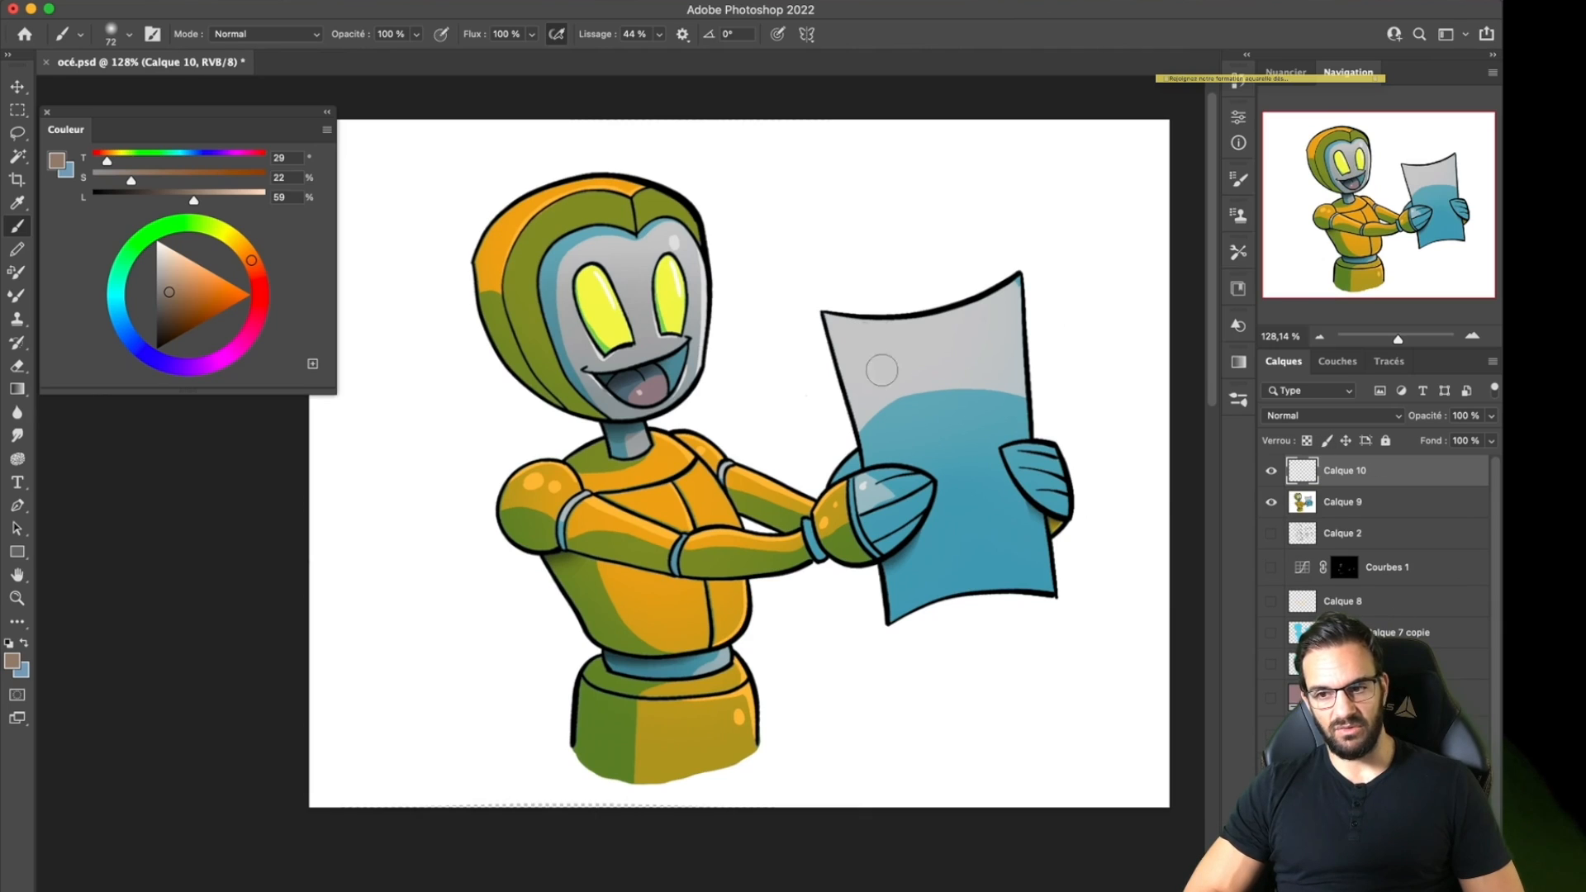
{"action": "left_click", "coordinate": [677, 601], "text": "alt"}
{"action": "key", "text": "super+alt+shift+n"}
{"action": "left_click", "coordinate": [1238, 400]}
{"action": "left_click", "coordinate": [929, 611]}
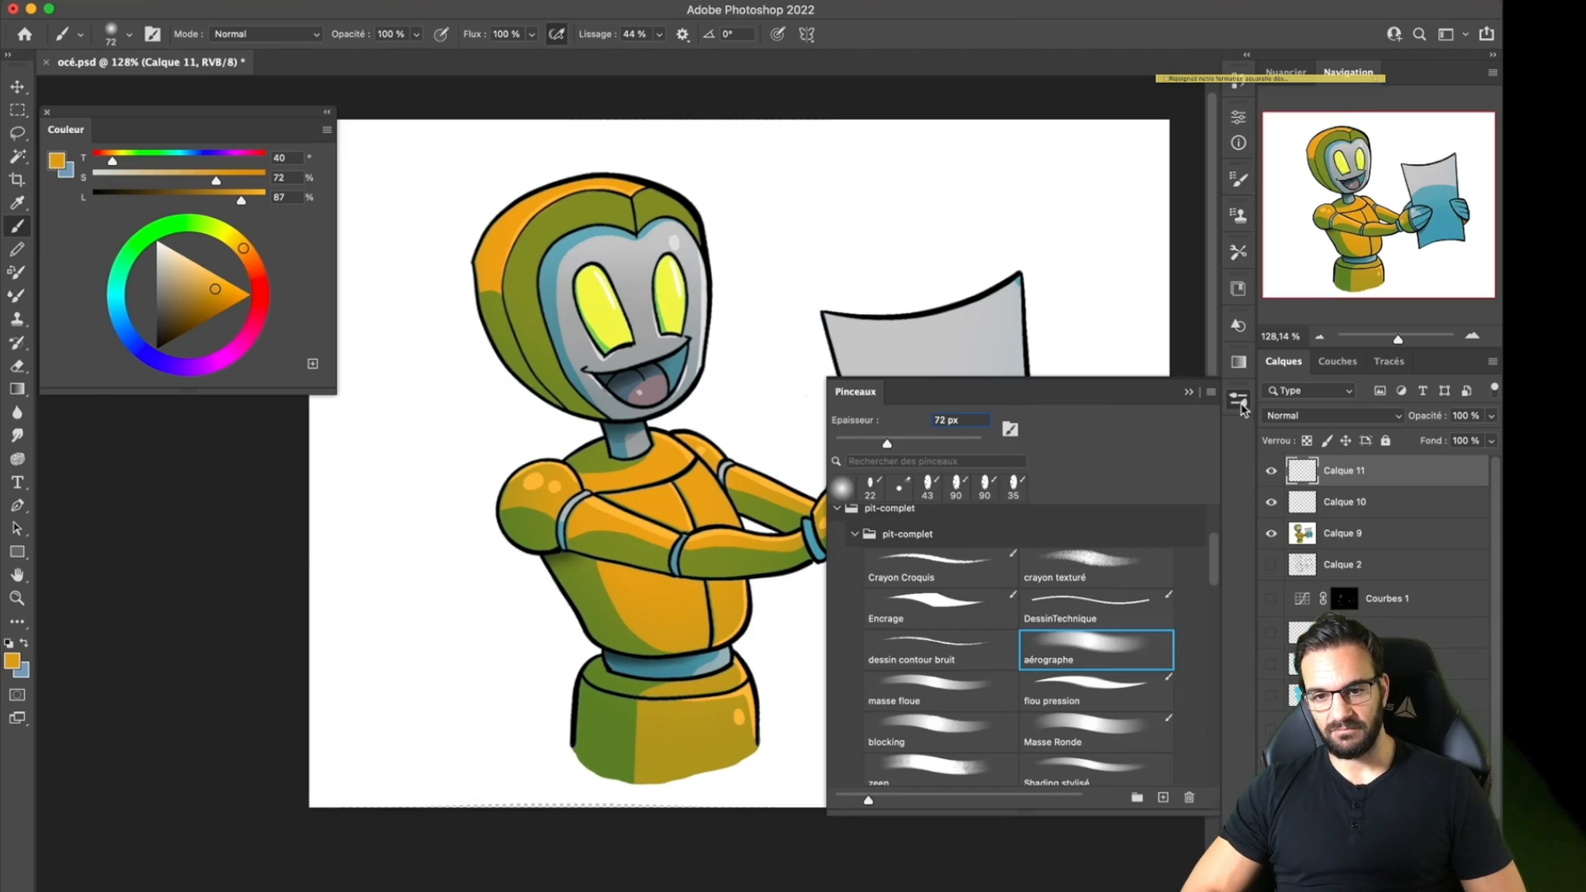
{"action": "left_click", "coordinate": [157, 349]}
Undo the oversized test stroke and handwrite a small black signature beside the base's right edge with an 8 px brush.
{"action": "left_click_drag", "start_coordinate": [773, 747], "coordinate": [773, 707]}
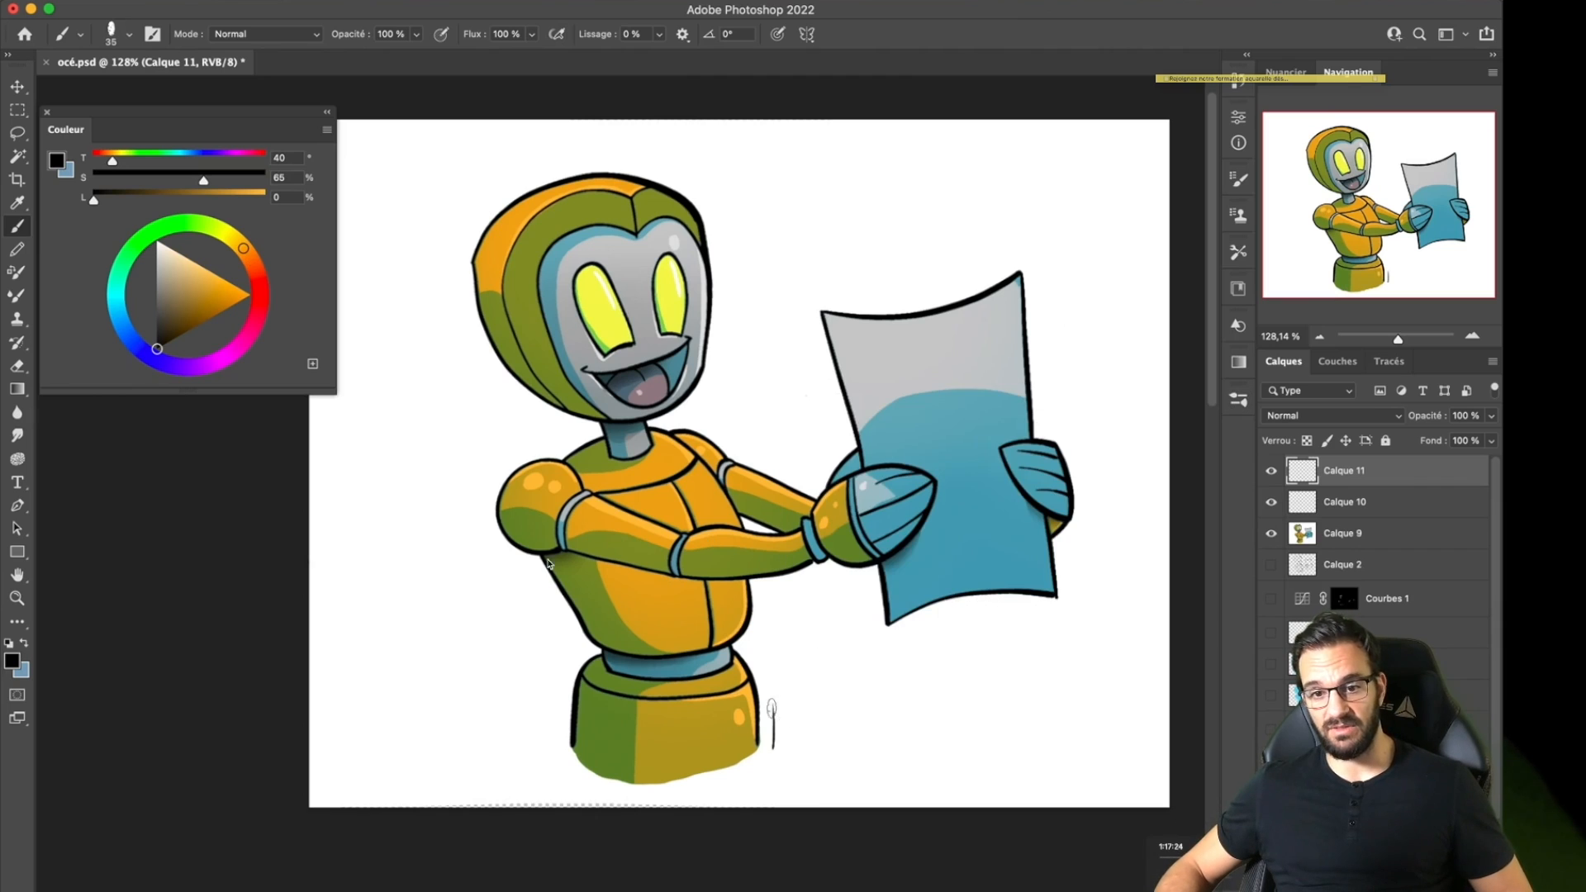
{"action": "scroll", "coordinate": [780, 714], "scroll_direction": "up", "scroll_amount": 4}
{"action": "key", "text": "super+z"}
{"action": "right_click", "coordinate": [764, 781]}
{"action": "key", "text": "super+z"}
{"action": "left_click_drag", "start_coordinate": [754, 768], "coordinate": [732, 759]}
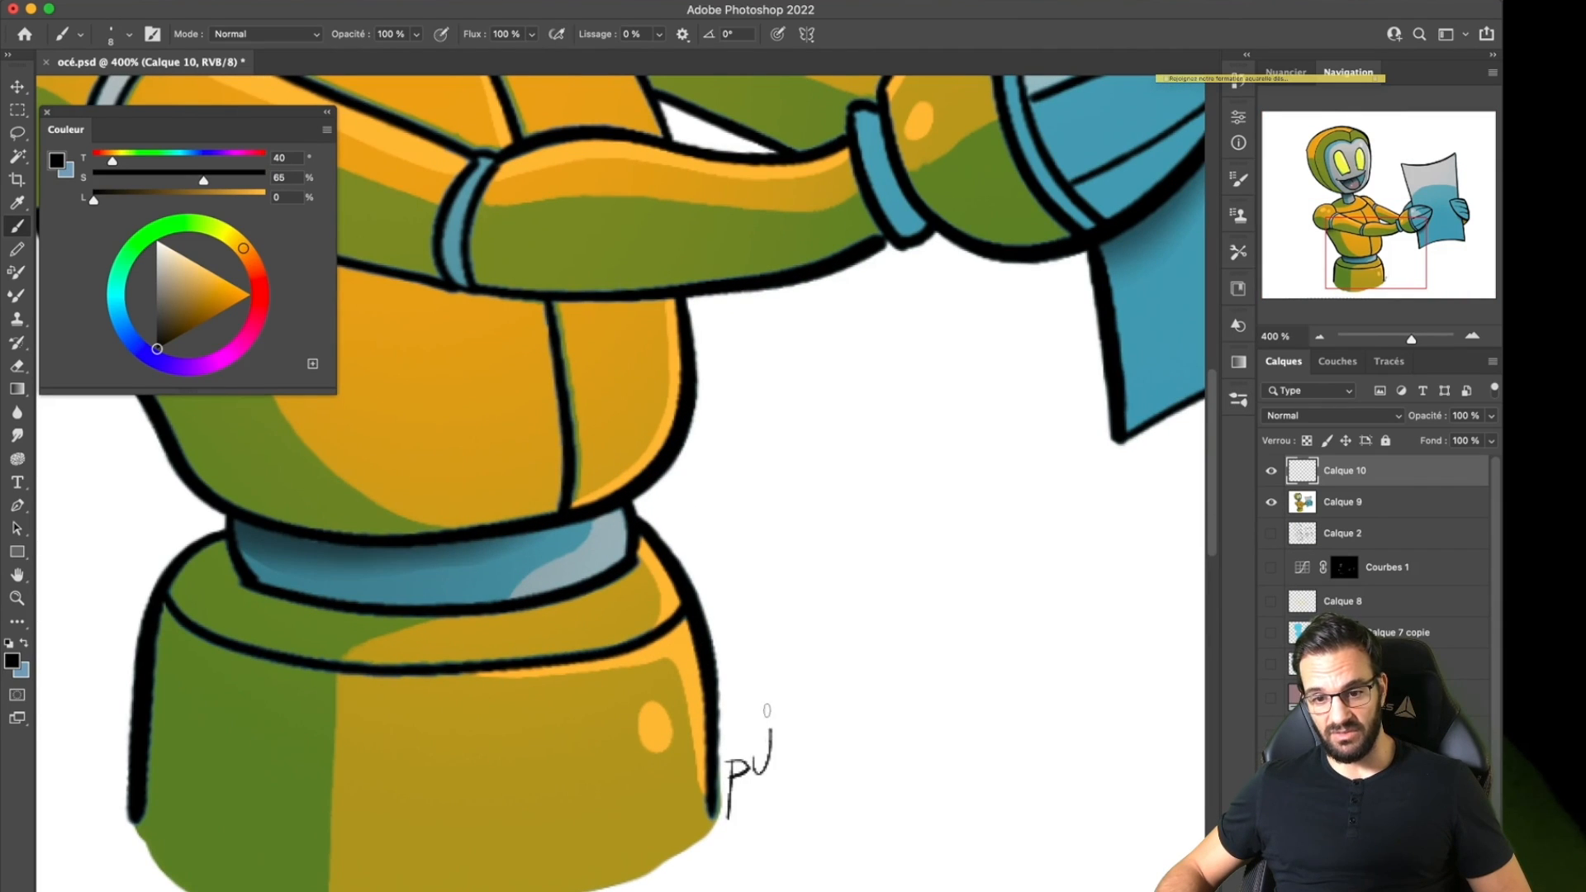
{"action": "scroll", "coordinate": [859, 500], "scroll_direction": "down", "scroll_amount": 4}
{"action": "scroll", "coordinate": [873, 501], "scroll_direction": "up", "scroll_amount": 1}
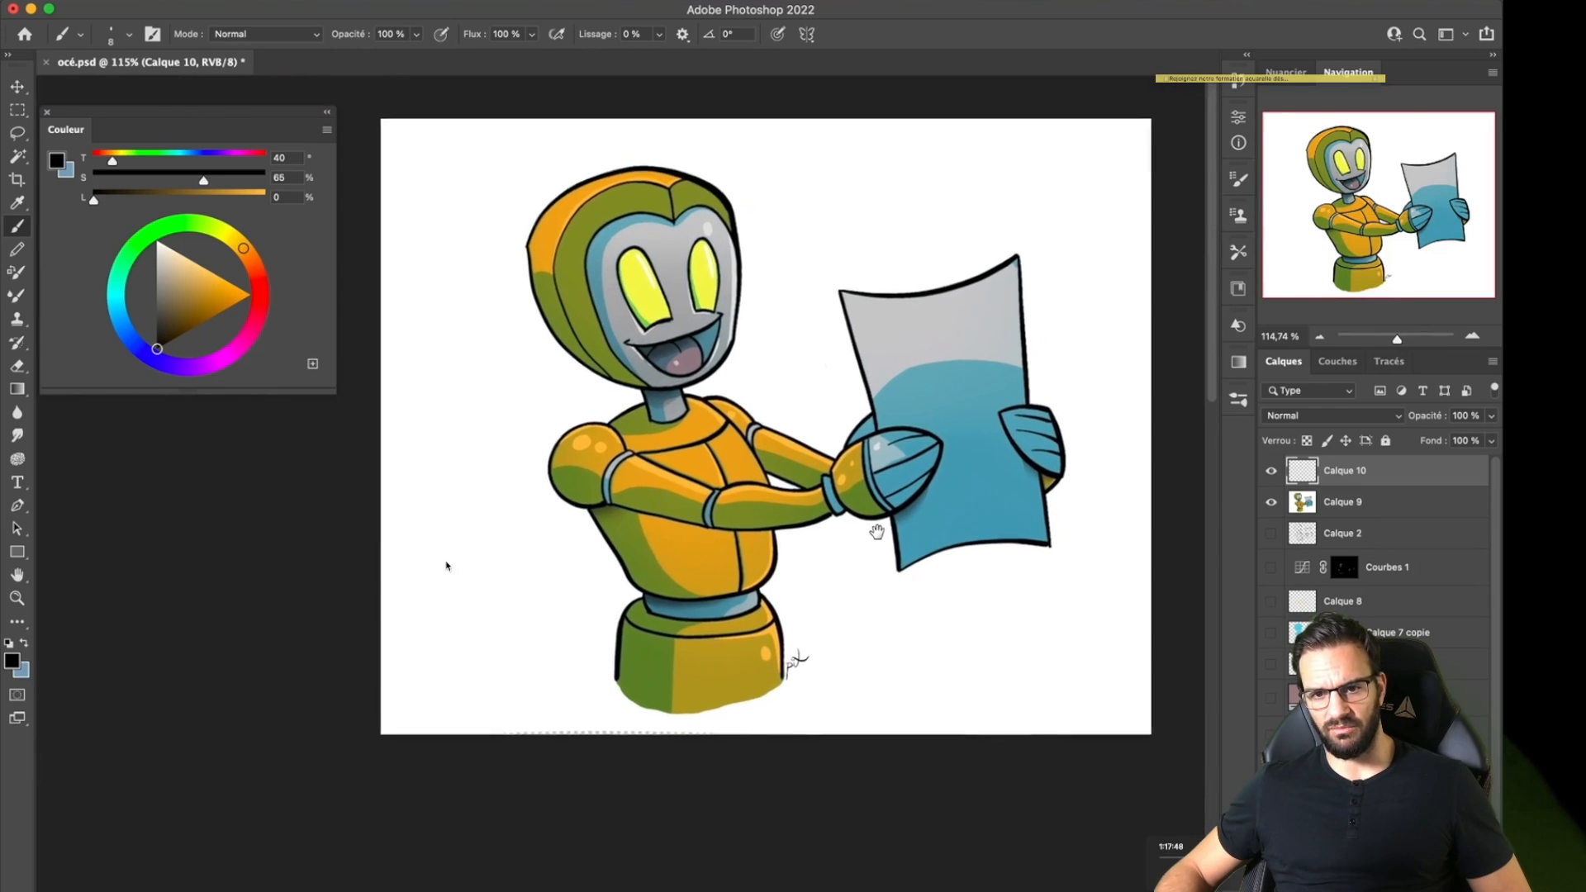